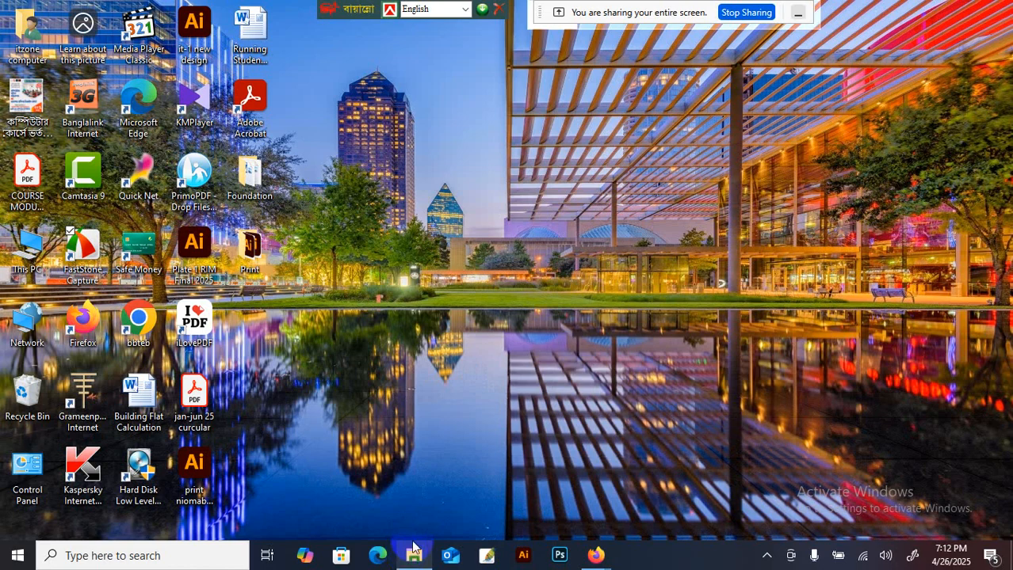
Step: Open Microsoft Excel 2010 with a blank workbook and dismiss the Office activation notice
left_click(450, 488)
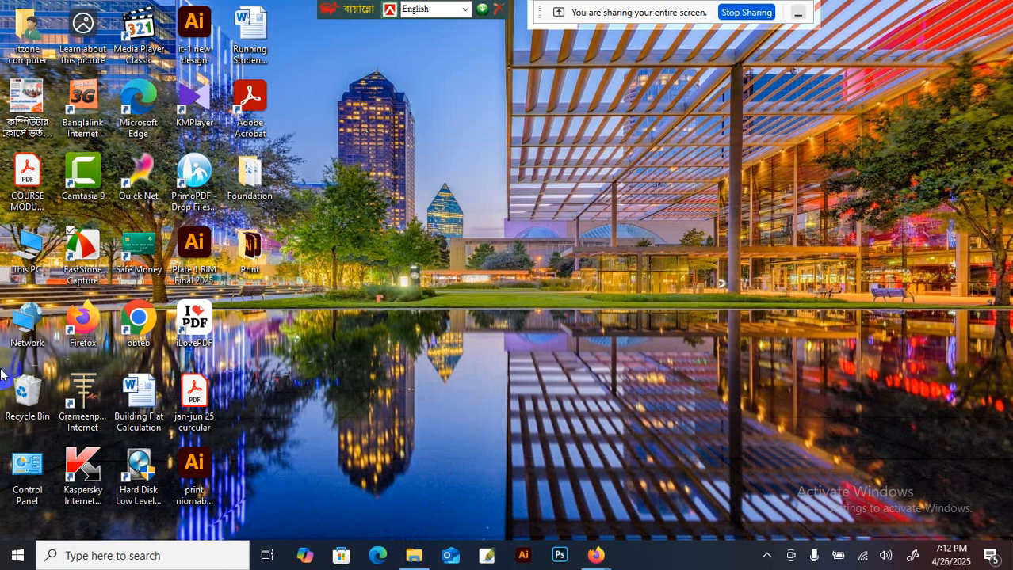
left_click(16, 555)
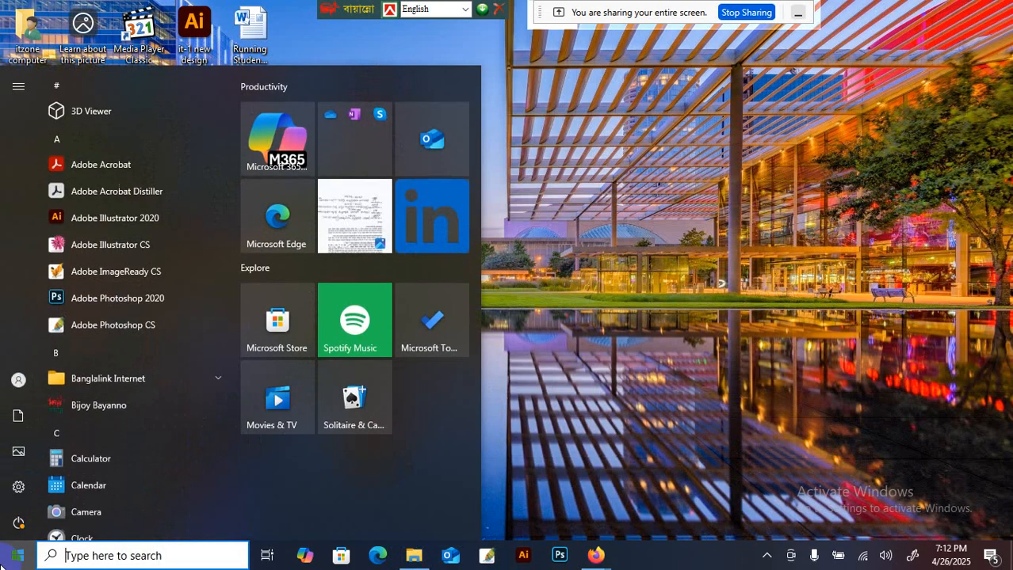
scroll(187, 253, "down", 3)
scroll(178, 284, "down", 8)
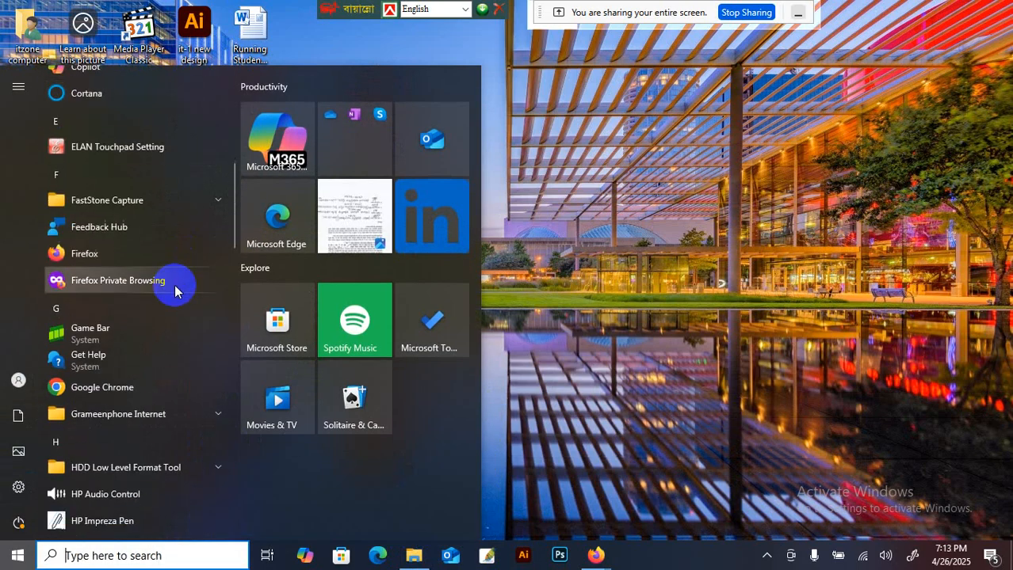
scroll(167, 333, "down", 3)
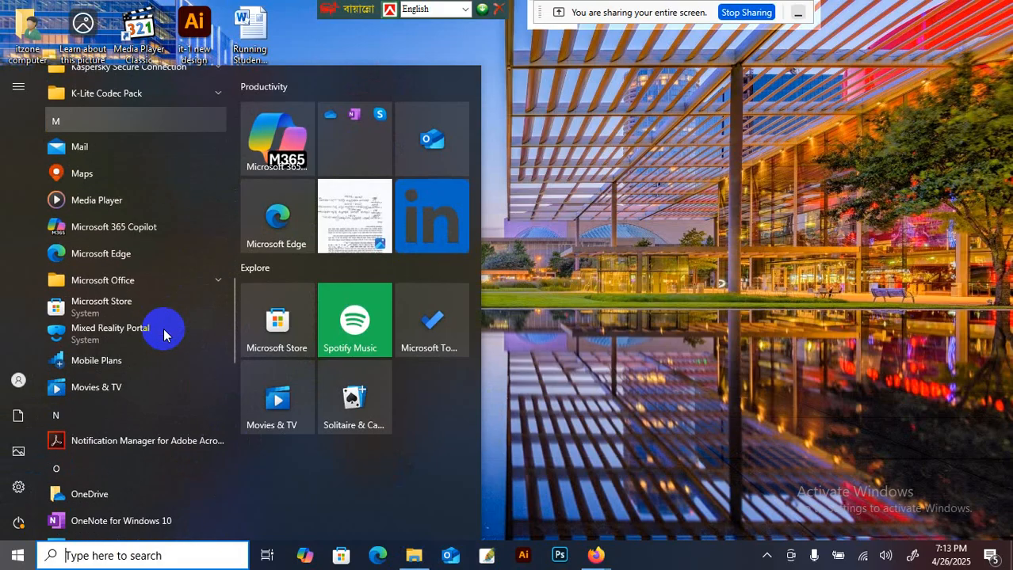
left_click(193, 284)
scroll(167, 364, "down", 5)
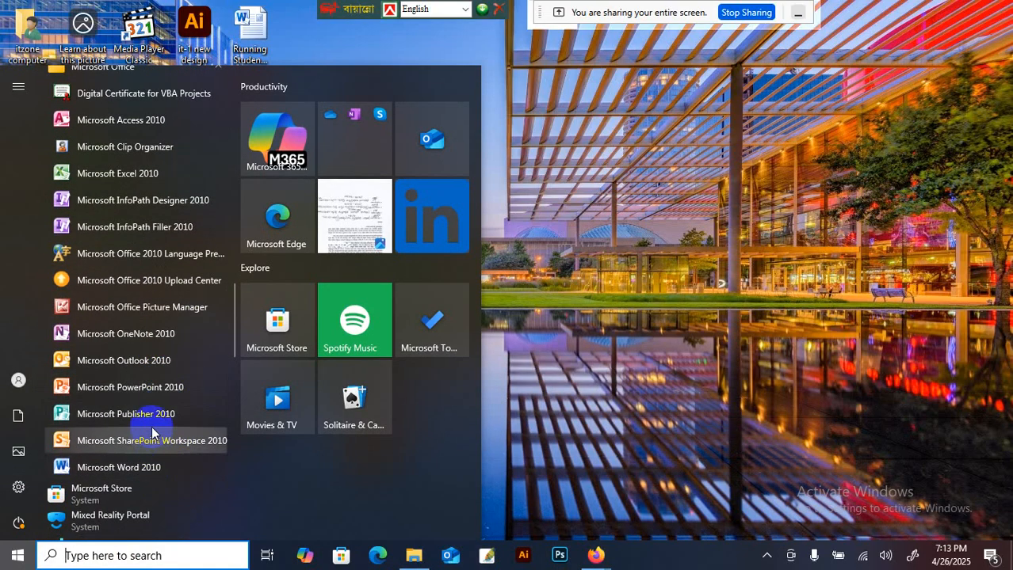
left_click(158, 176)
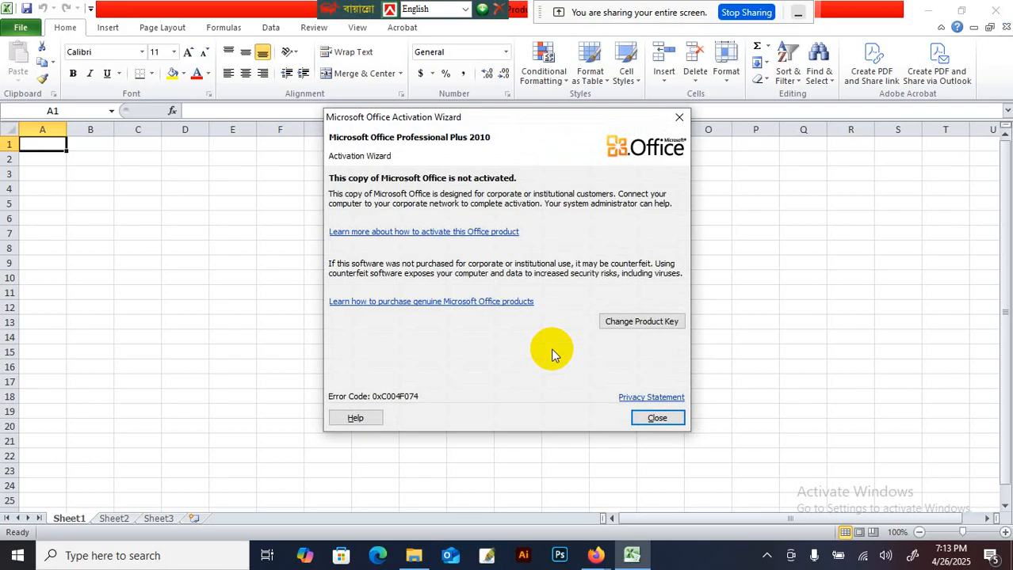
left_click(653, 418)
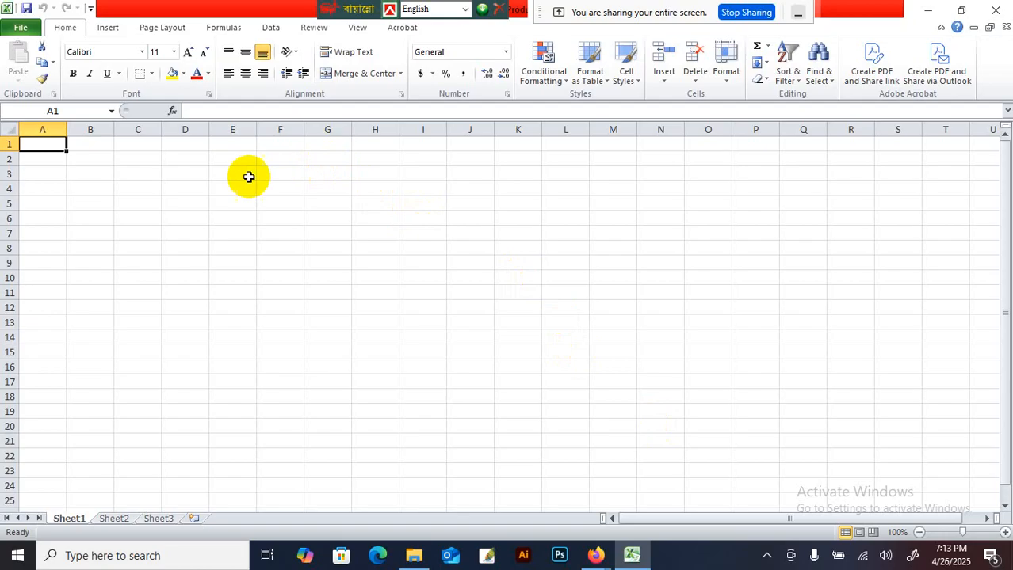
Step: Enter the heading "sl" in cell A3 of Sheet1
left_click(248, 144)
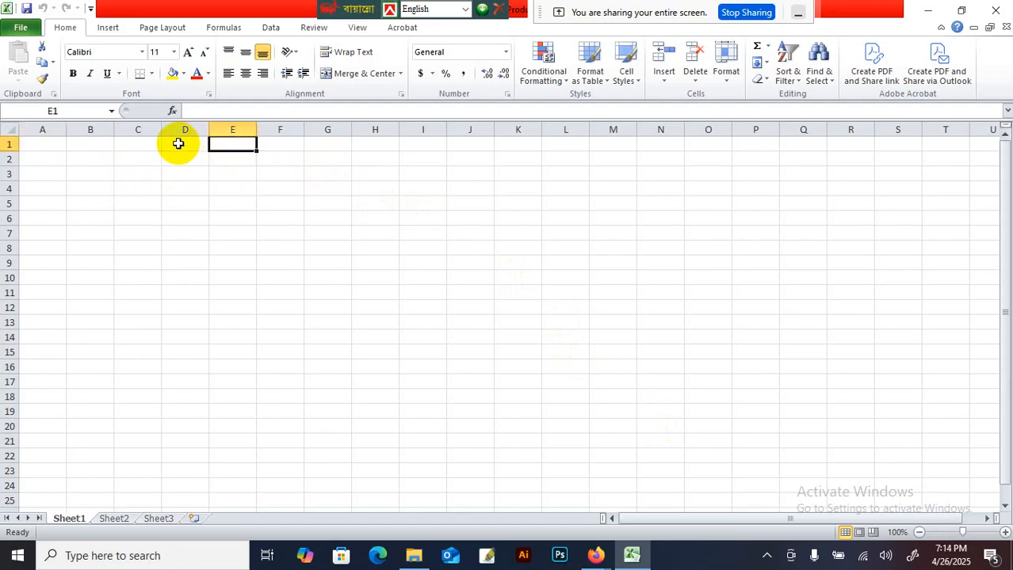
left_click(41, 173)
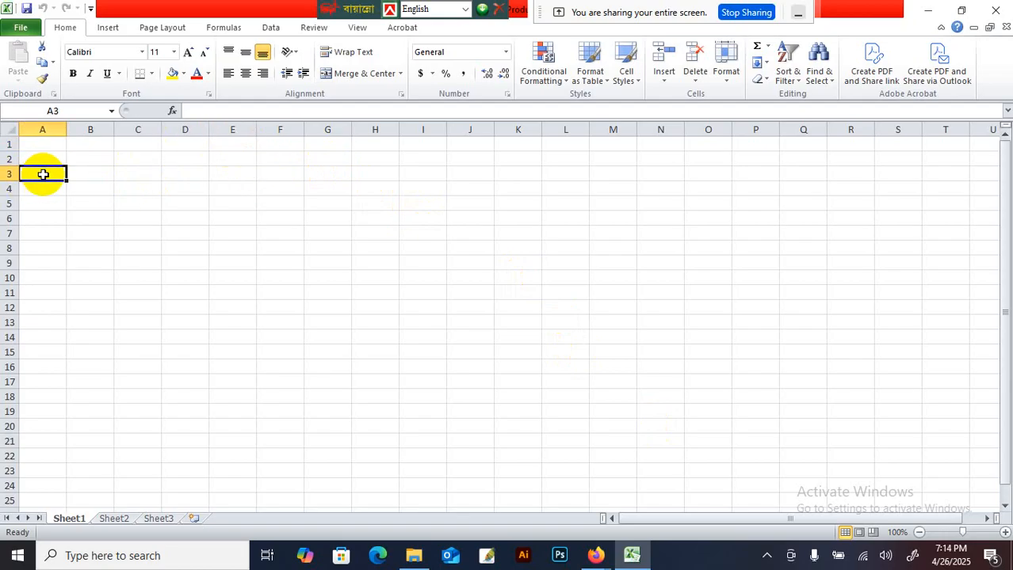
type("sl")
key("Tab")
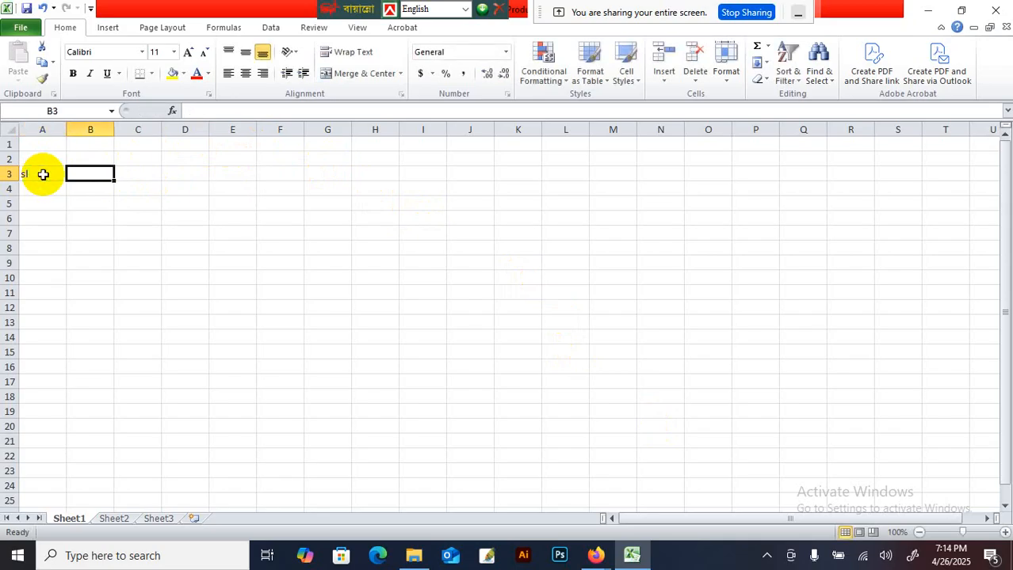
type("a")
key("Tab")
type("b")
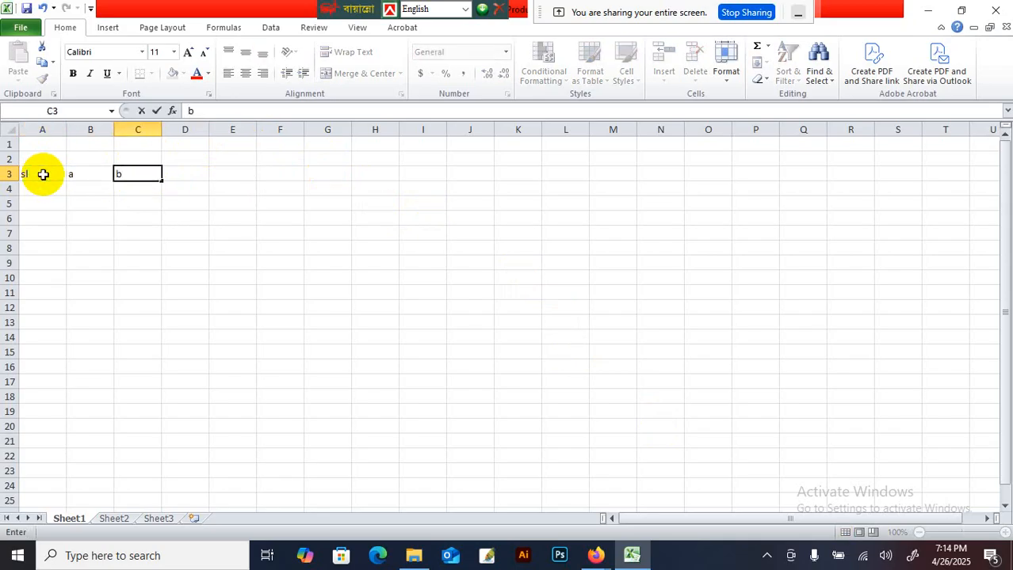
key("BackSpace")
key("Escape")
key("Left")
type("\\\\")
key("BackSpace")
key("BackSpace")
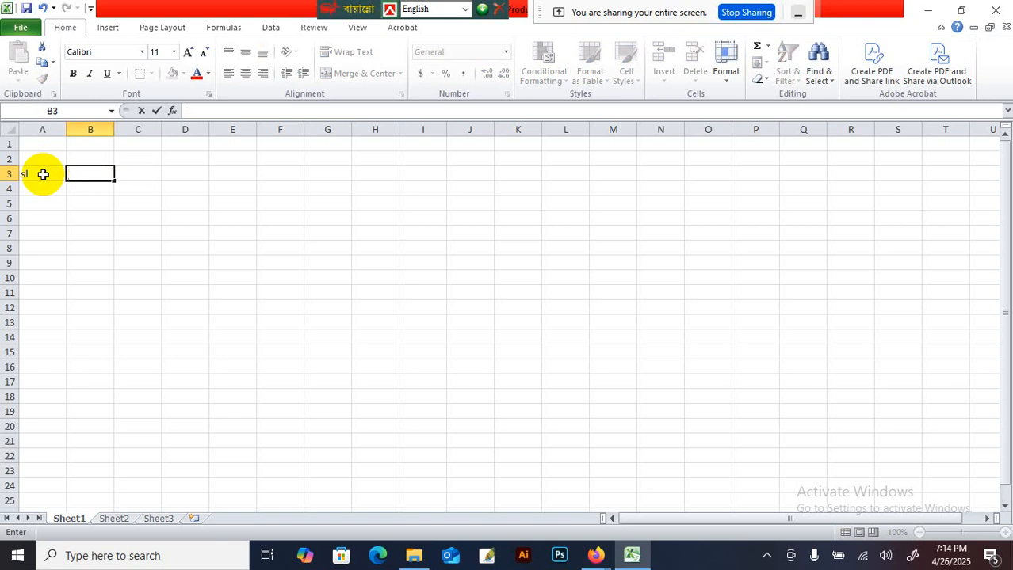
Step: Enter the capital-letter headings A, B, C and D across cells B3 to E3
type("A")
key("Tab")
type("B")
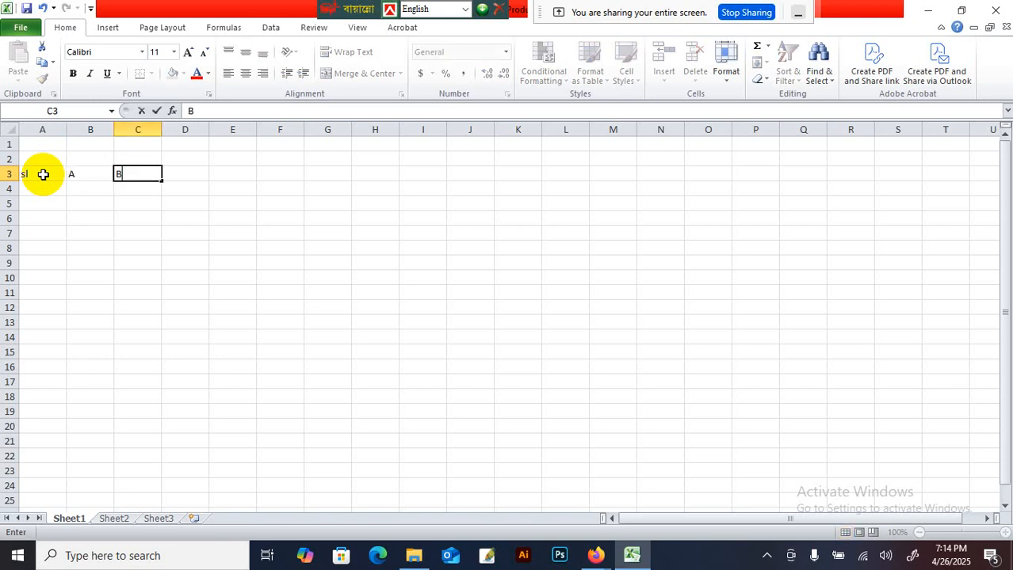
key("Tab")
type("C")
key("Tab")
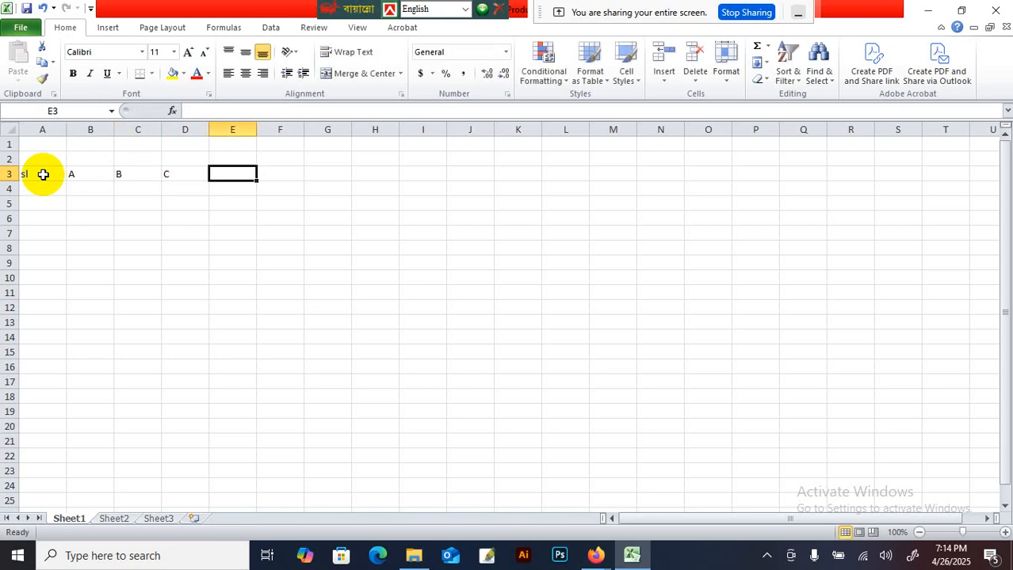
type("D")
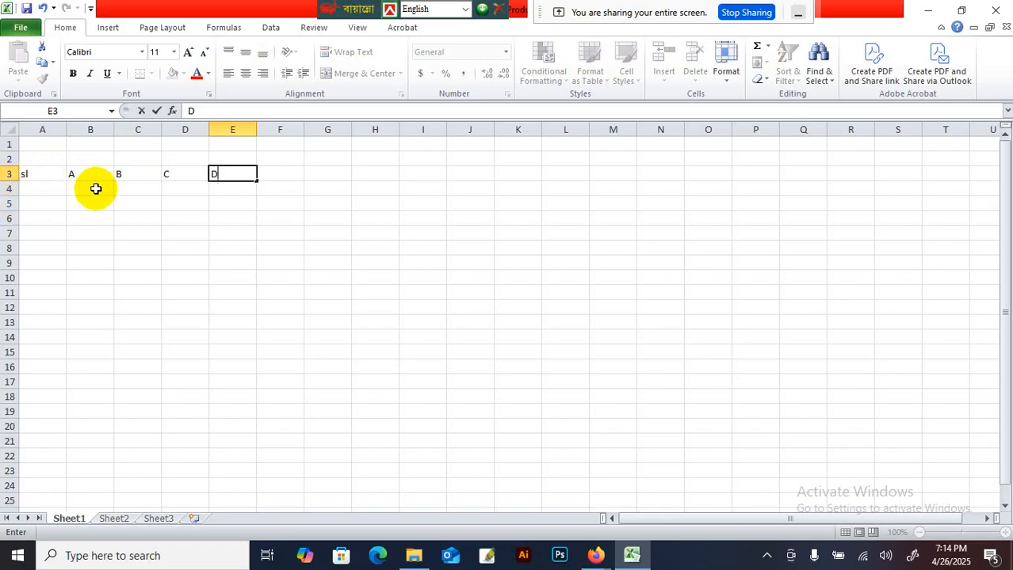
Step: Fill cells A4 to A8 under the "sl" heading with the serial numbers 1 to 5
left_click(59, 189)
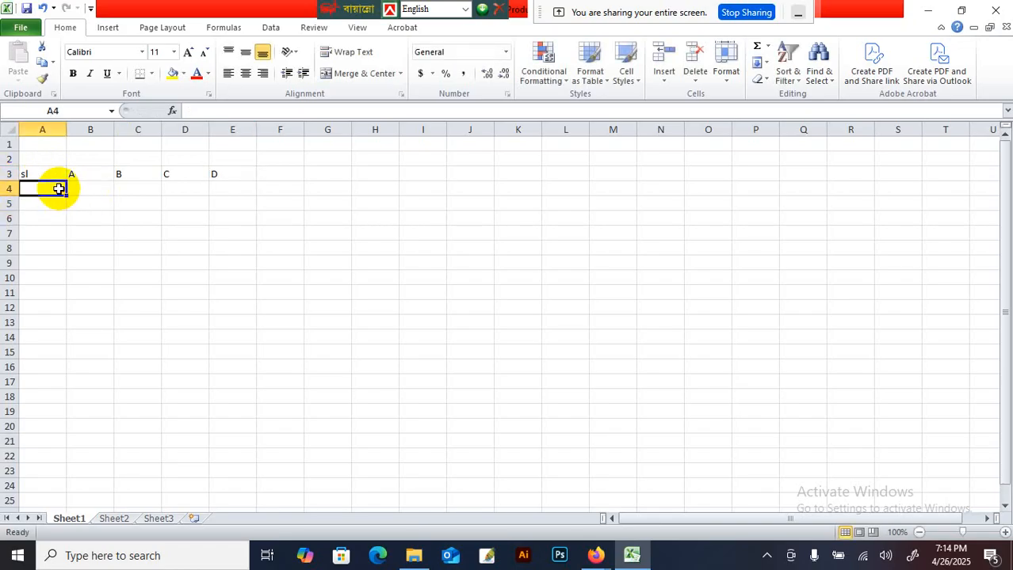
type("01")
key("Return")
type("0")
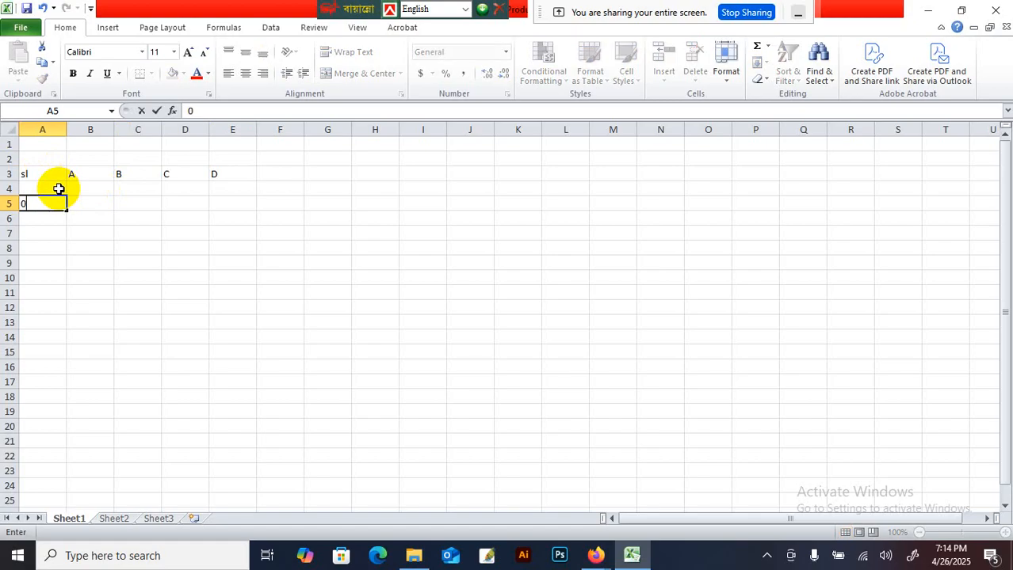
type("2")
key("Return")
type("03")
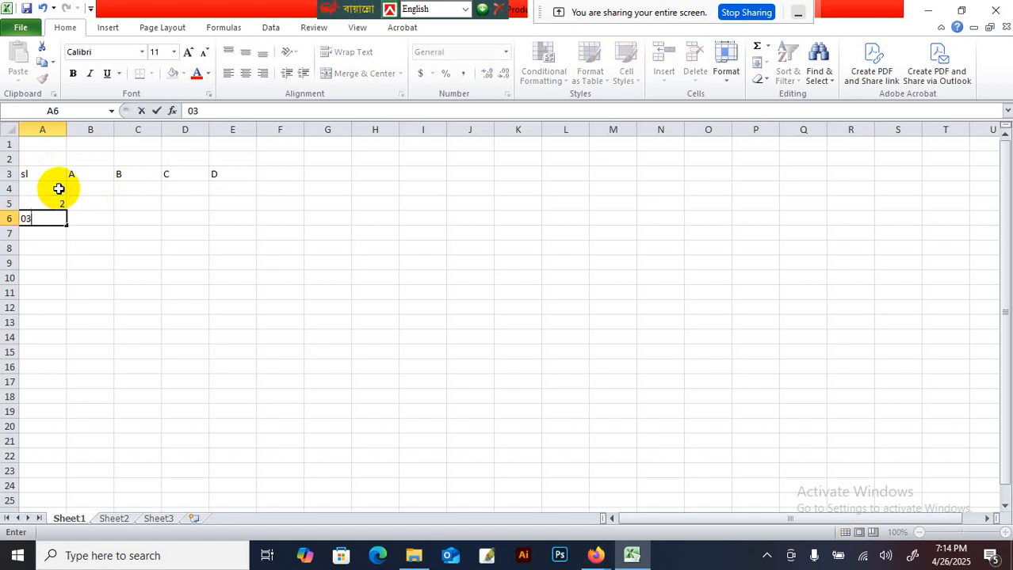
key("Return")
type("04")
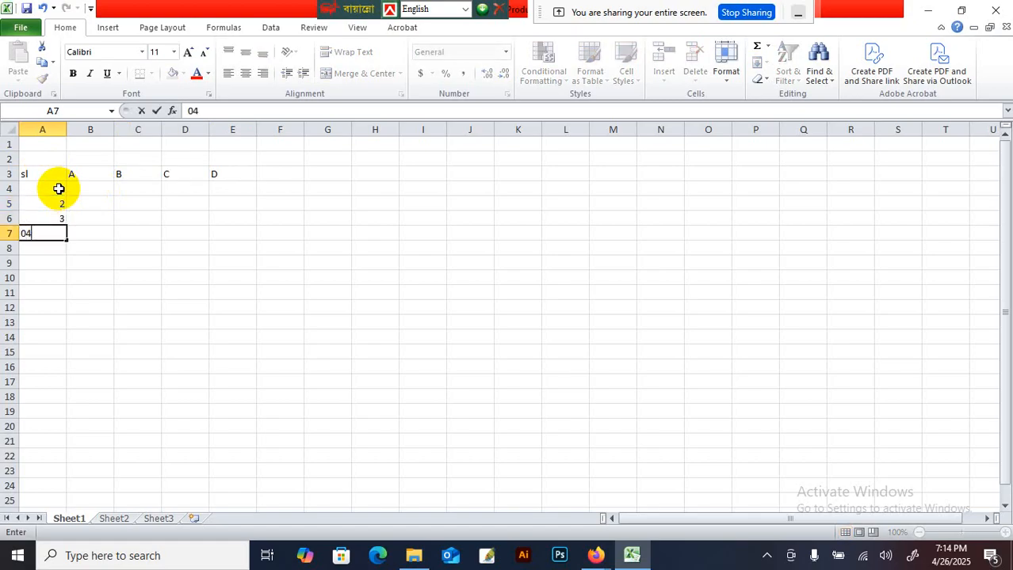
key("Return")
type("5")
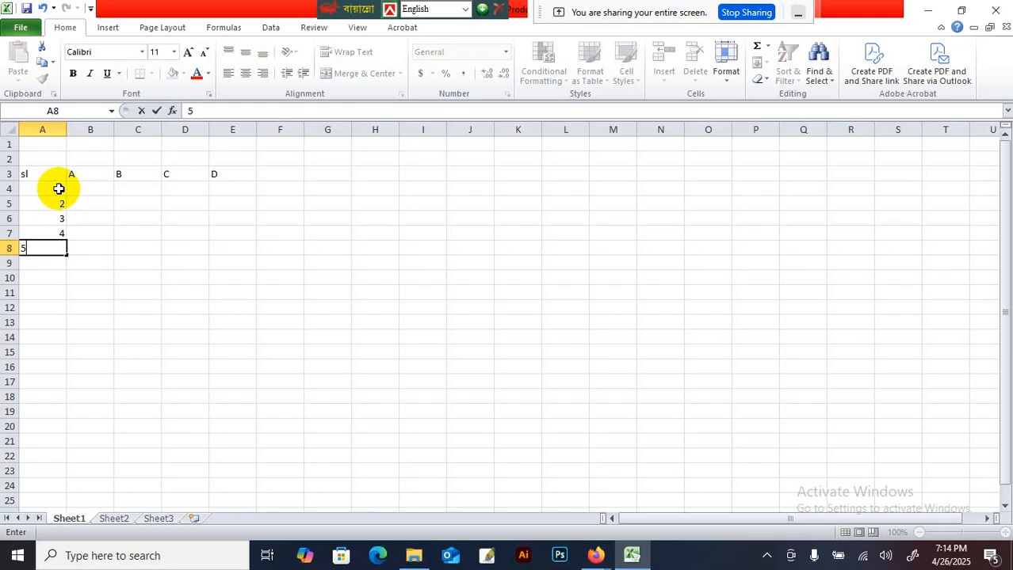
Step: Widen column B to fit names and enter the first two people's names in cells B4 and B5
left_click(86, 188)
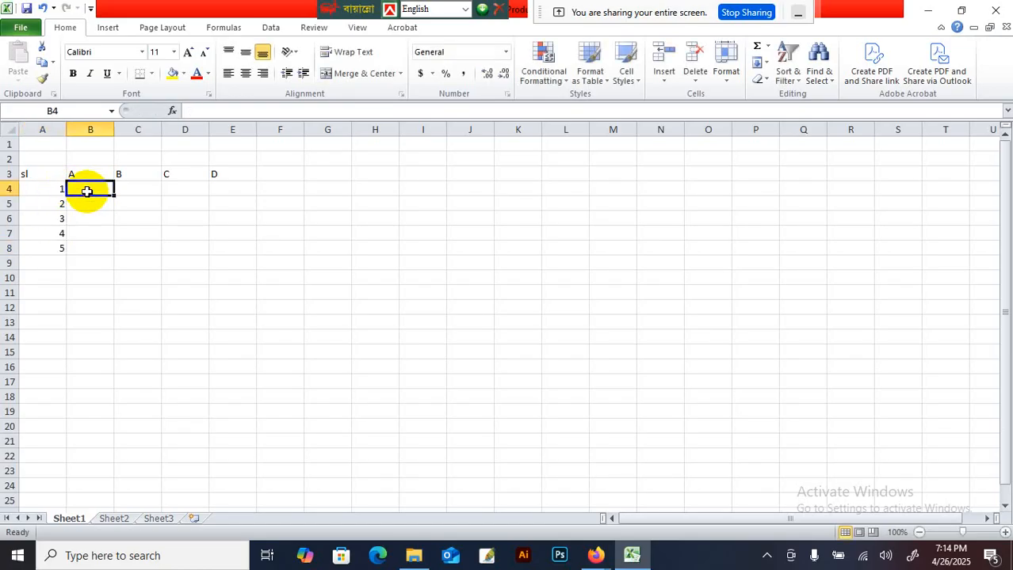
left_click_drag(114, 133, 188, 133)
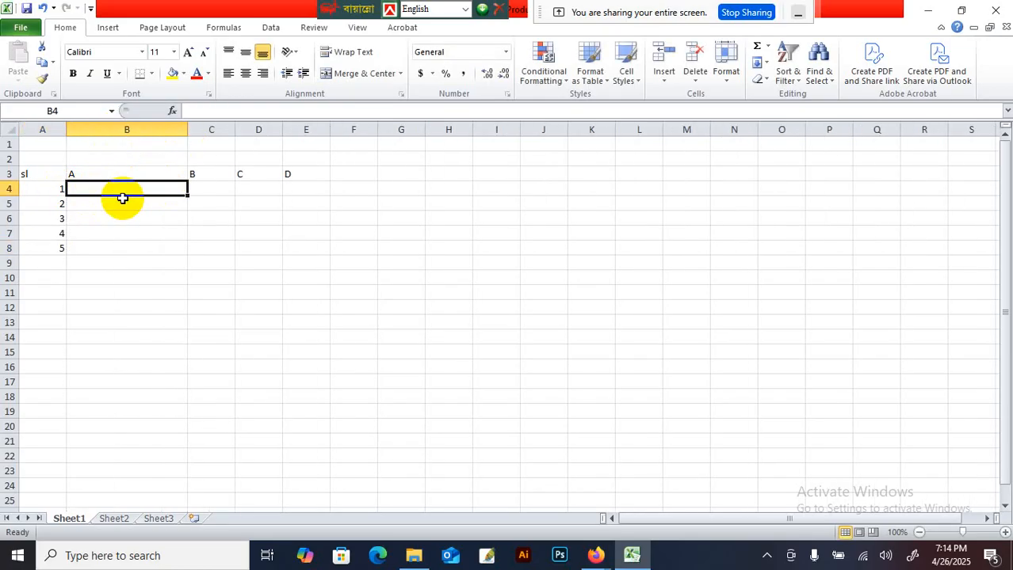
type("JAMIR")
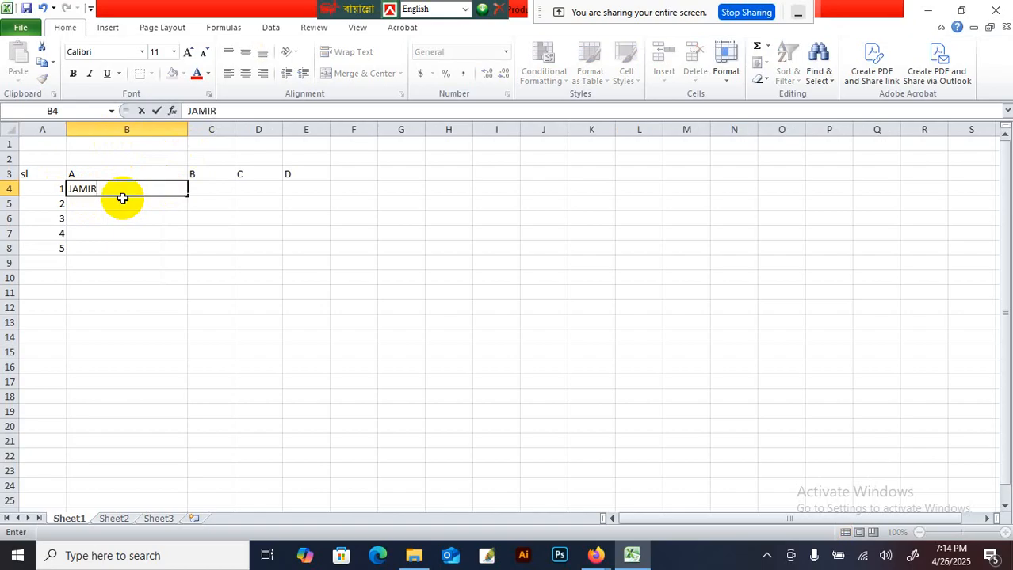
key("Return")
type("KAMAL")
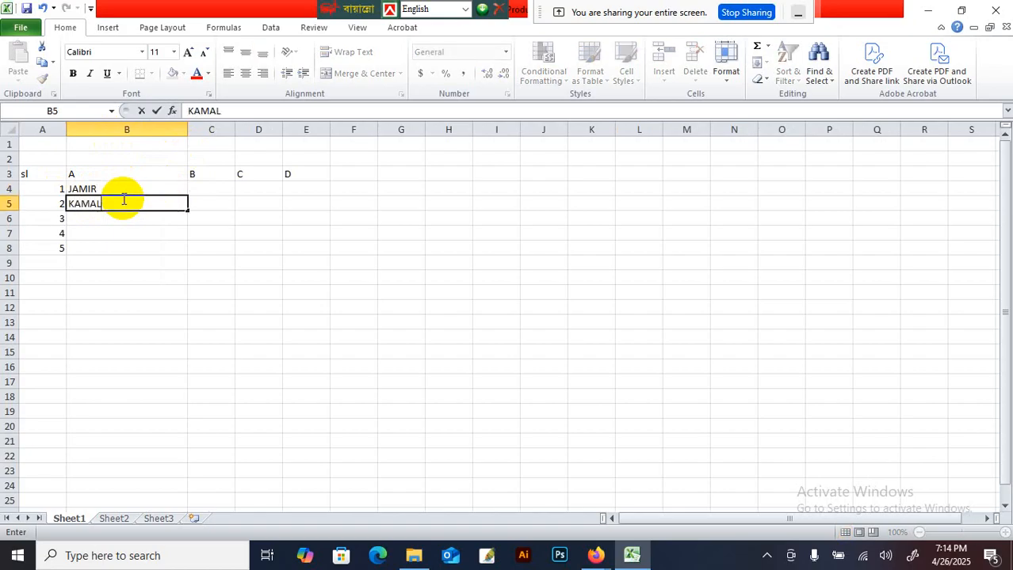
key("Return")
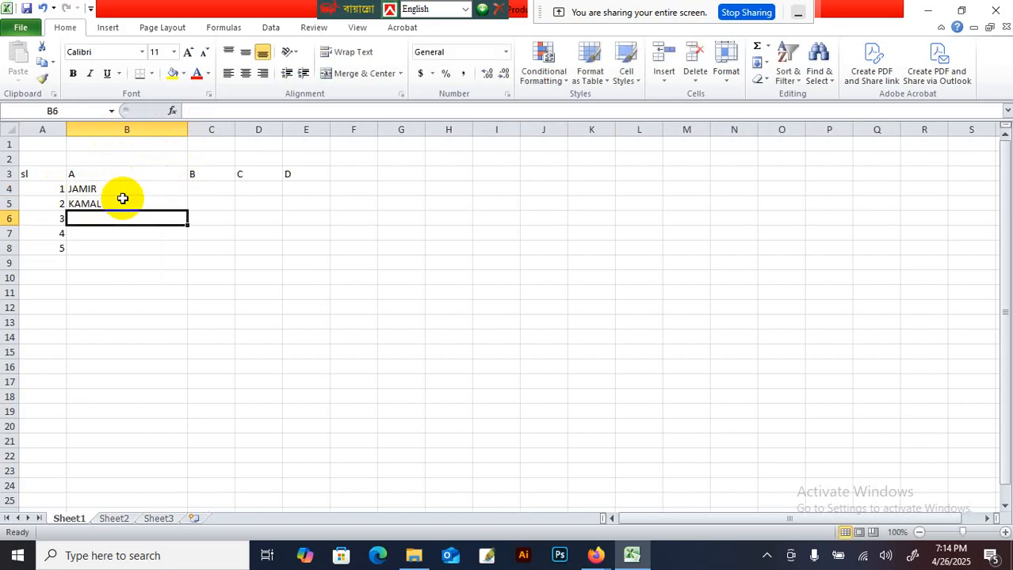
Step: Enter the remaining three people's names in cells B6 to B8
type("NAUAON")
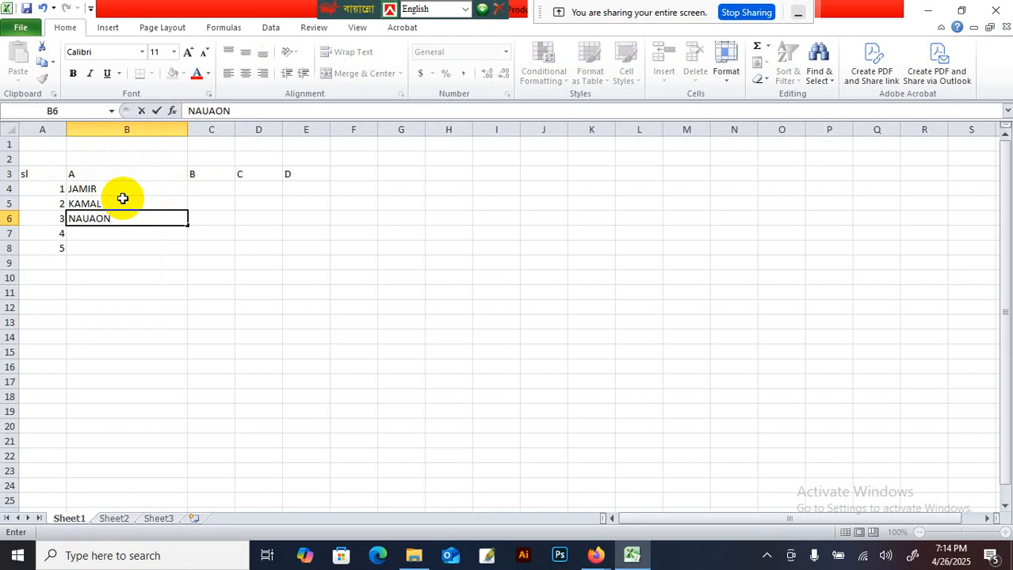
key("BackSpace")
key("BackSpace")
key("BackSpace")
key("BackSpace")
type("YON")
key("Return")
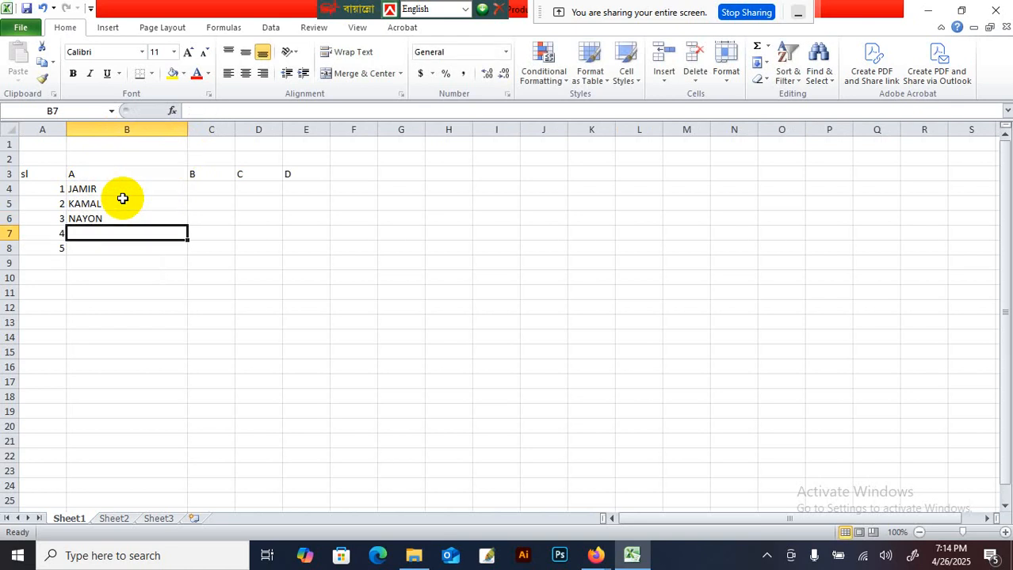
type("KAB")
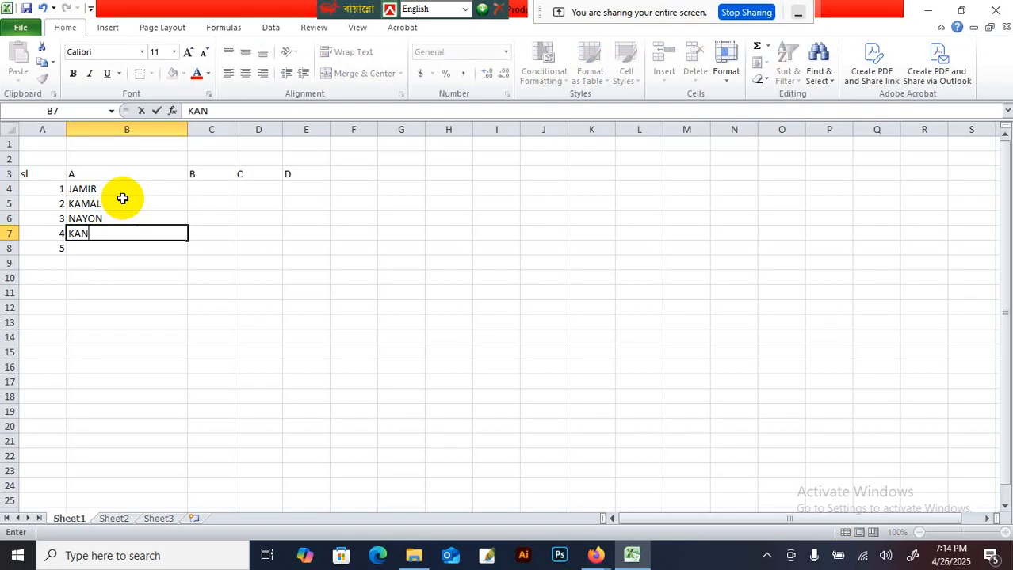
key("BackSpace")
type("BIR")
key("Return")
type("RAIHAN")
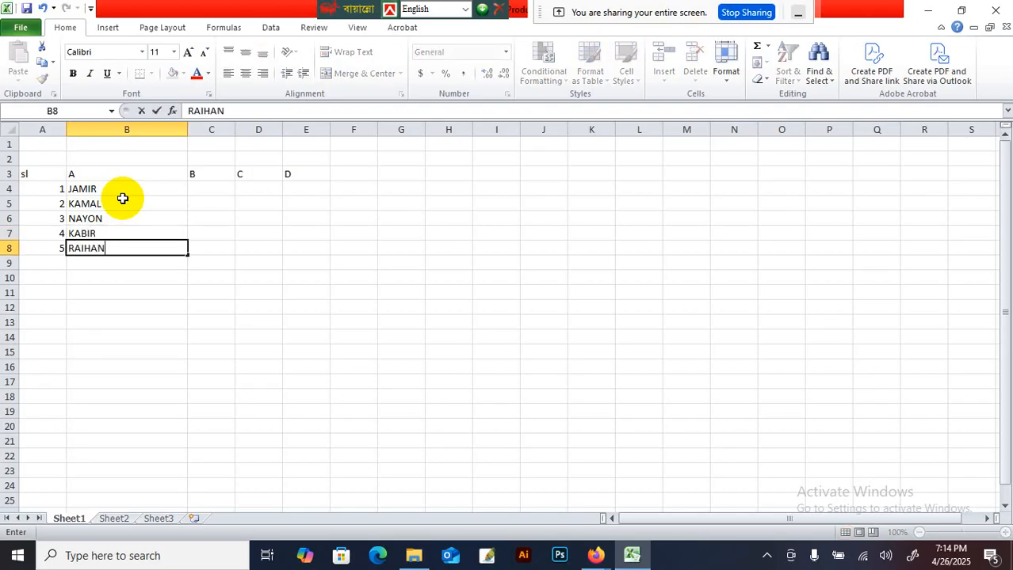
left_click(207, 196)
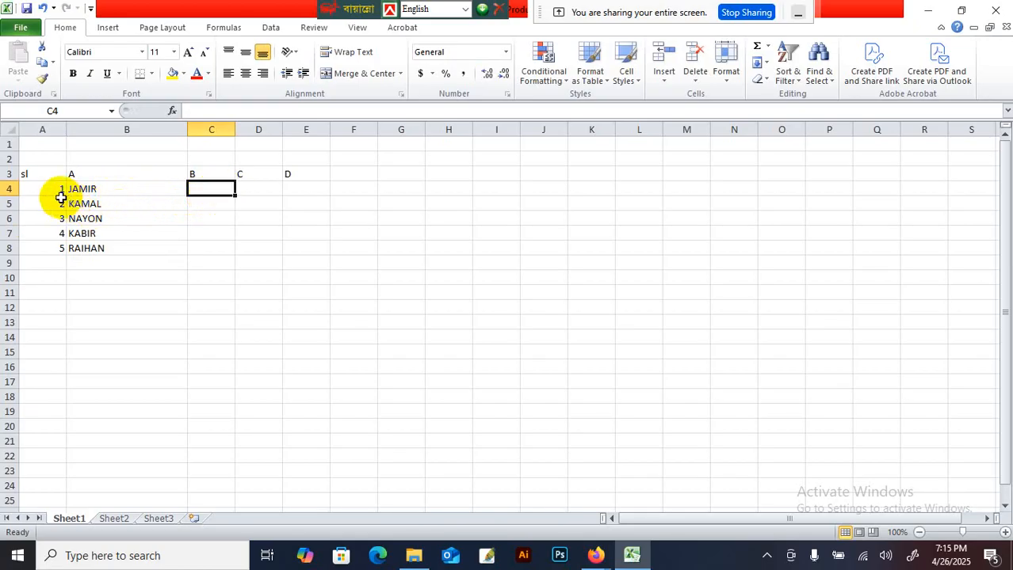
Step: Move the serial numbers and names in A4:B8 down one row so they start at A5
left_click_drag(57, 191, 95, 248)
key("ctrl+x")
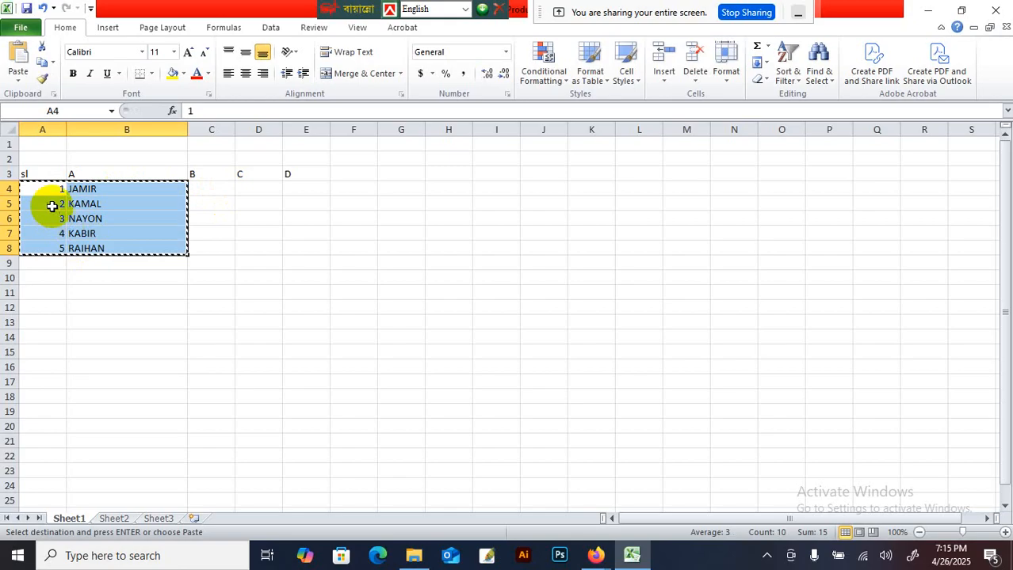
left_click(50, 205)
key("ctrl+v")
Step: Enter the heading "NAME OF EMPLOYEE" in cell B4, above the list of names
left_click(84, 188)
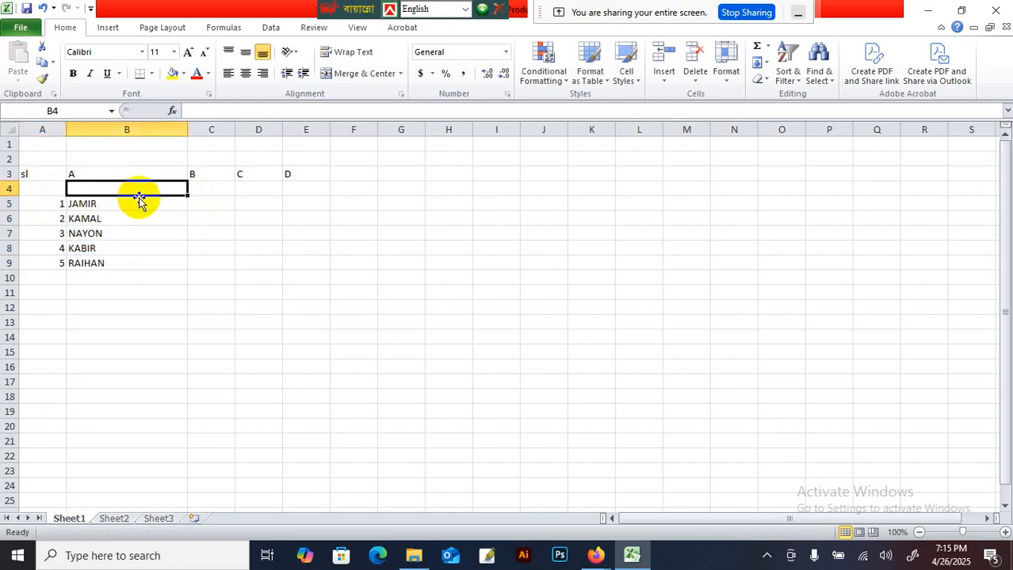
type("nA")
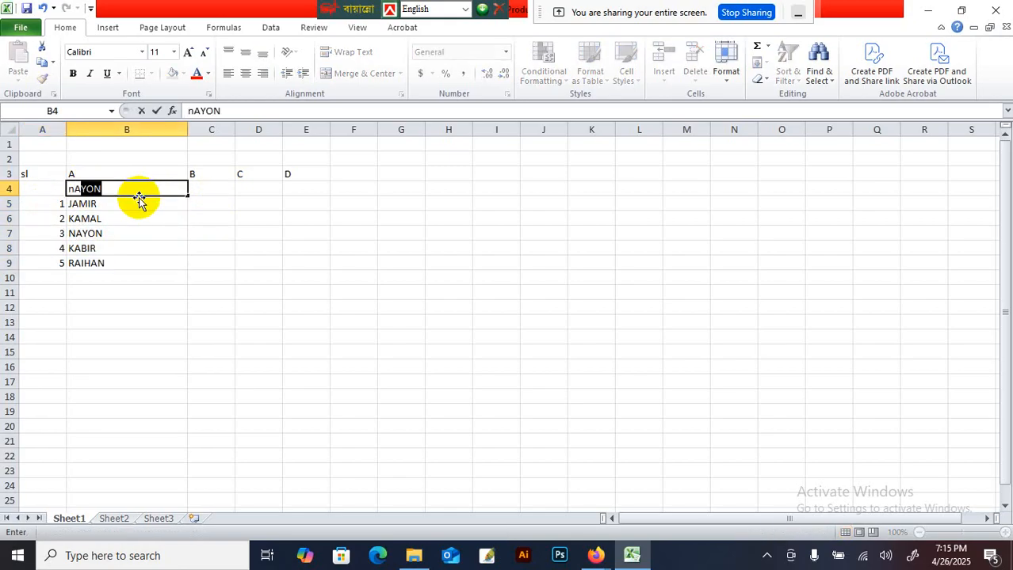
key("BackSpace")
key("BackSpace")
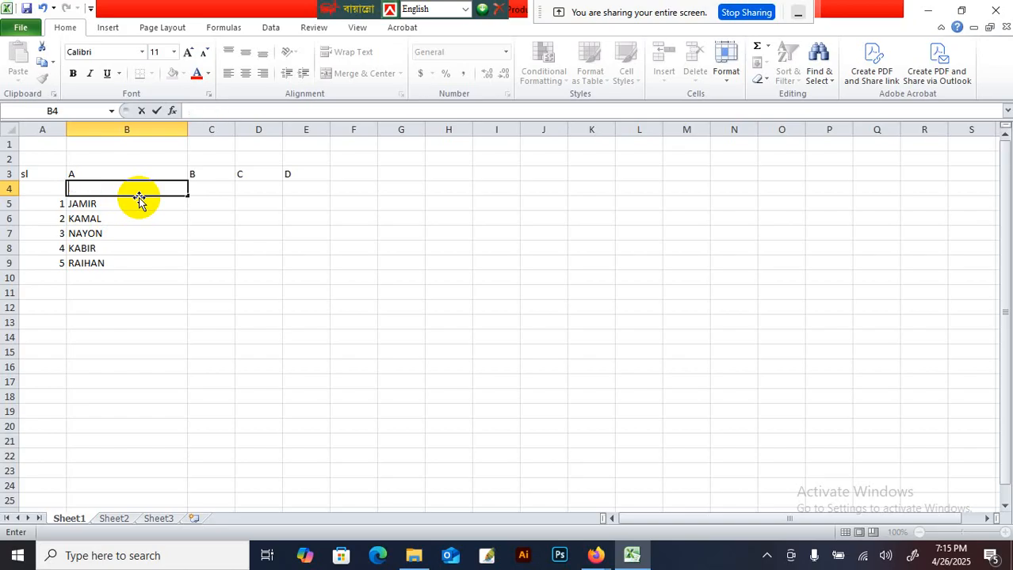
type("NAME OF")
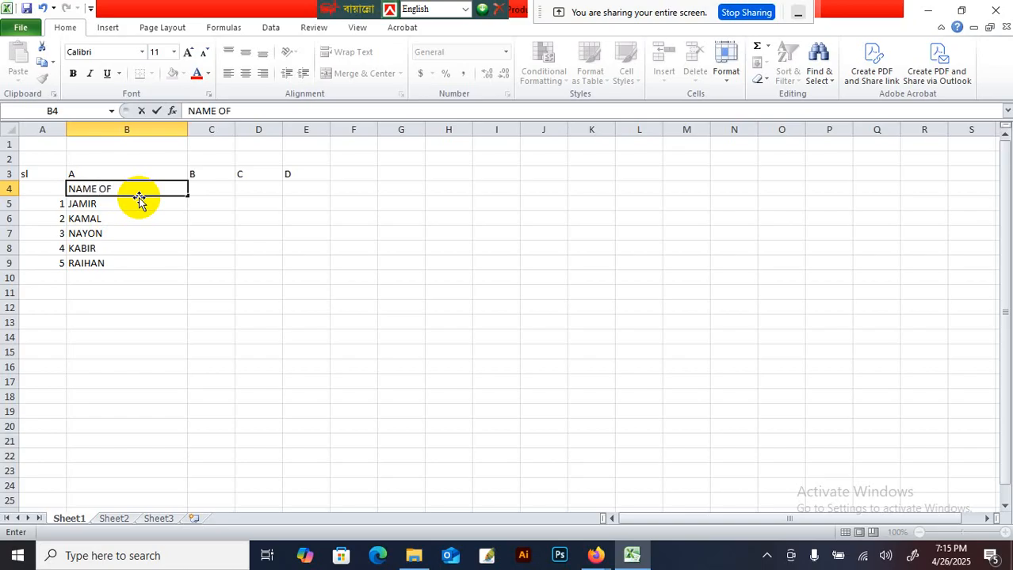
type(" EMPLOYEE")
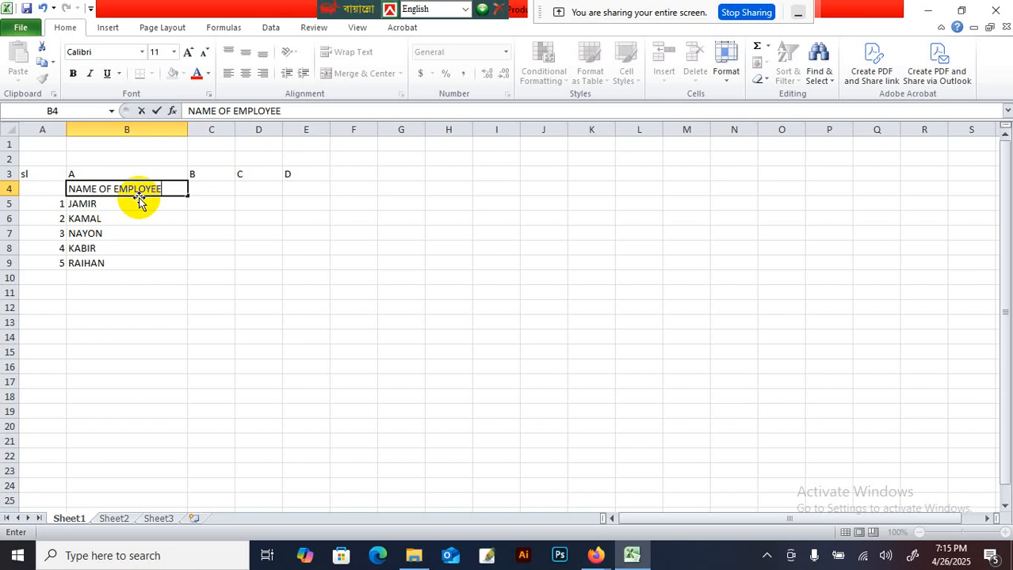
key("Tab")
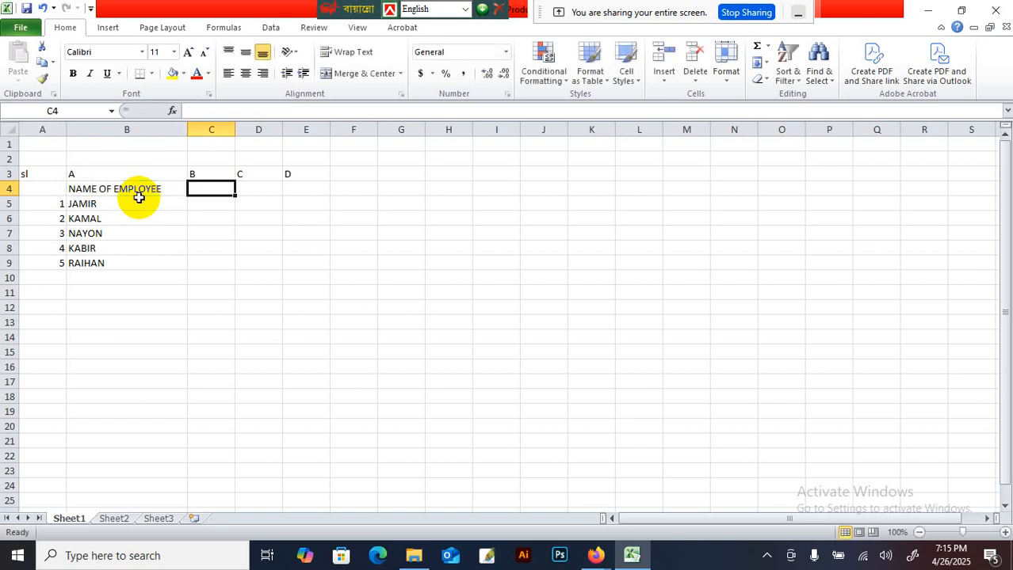
Step: Enter the headings "BASIC" in cell C4 and "M-ALLOWMCS" in cell D4
type("BASIC")
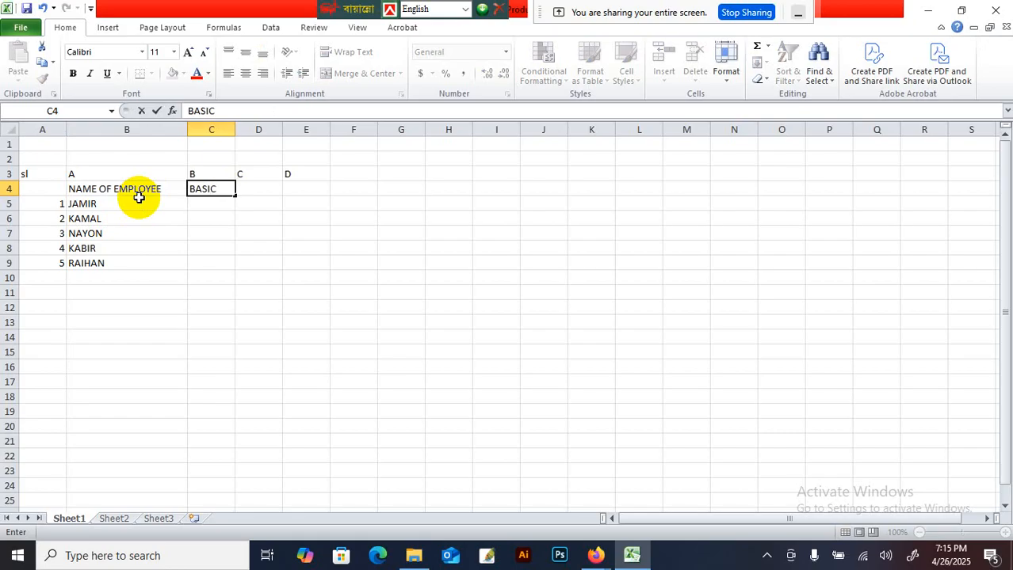
key("Tab")
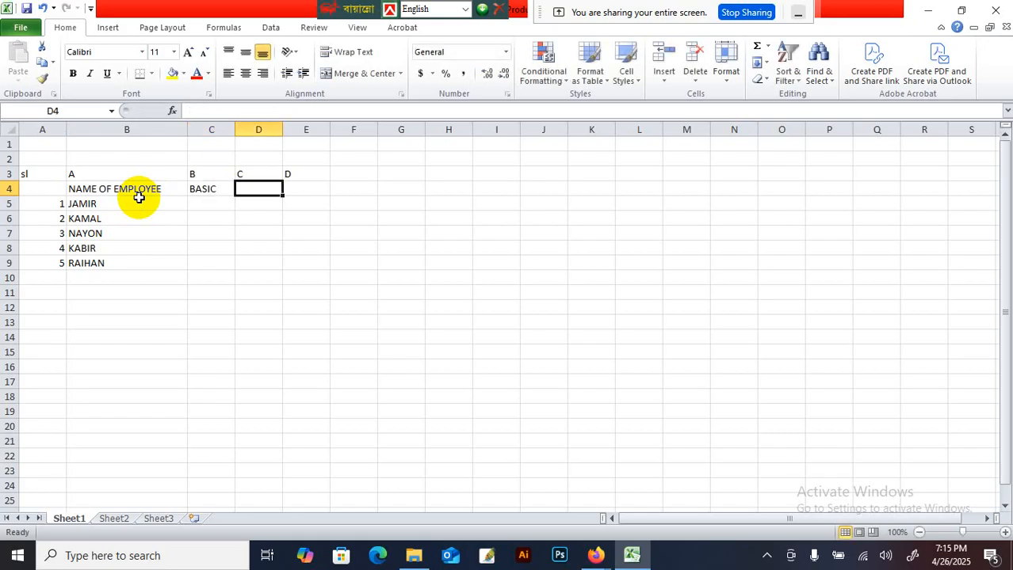
type("M-ALL")
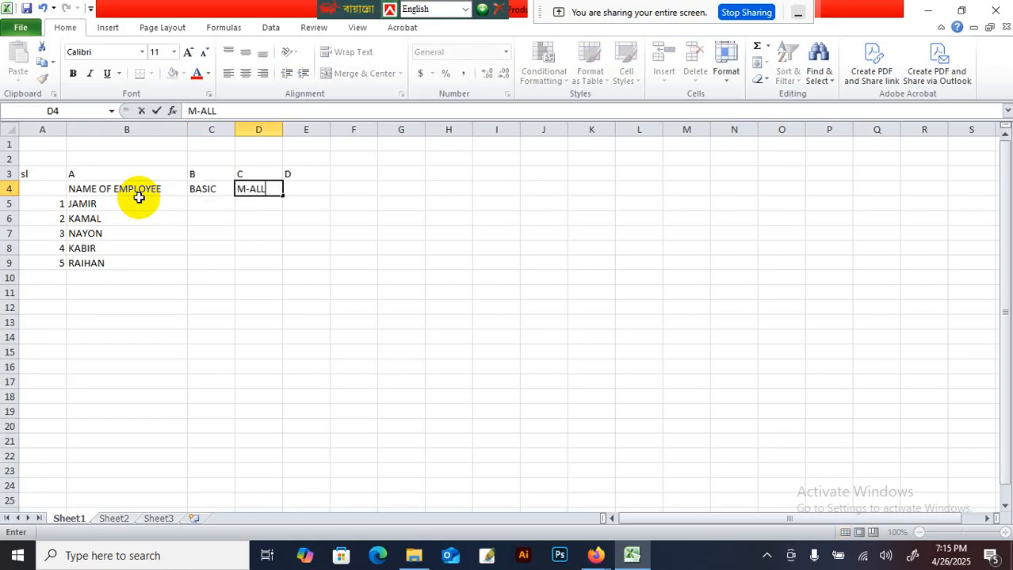
type("OW")
type("ANCS")
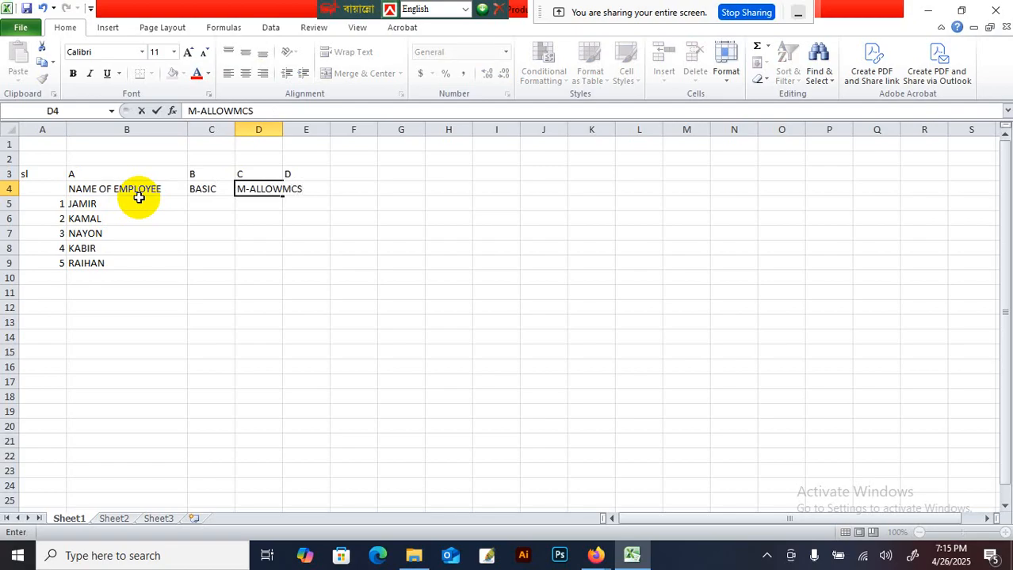
key("Tab")
Step: Widen column D to fit its heading, column C slightly, and column E to about twice its width
left_click(295, 263)
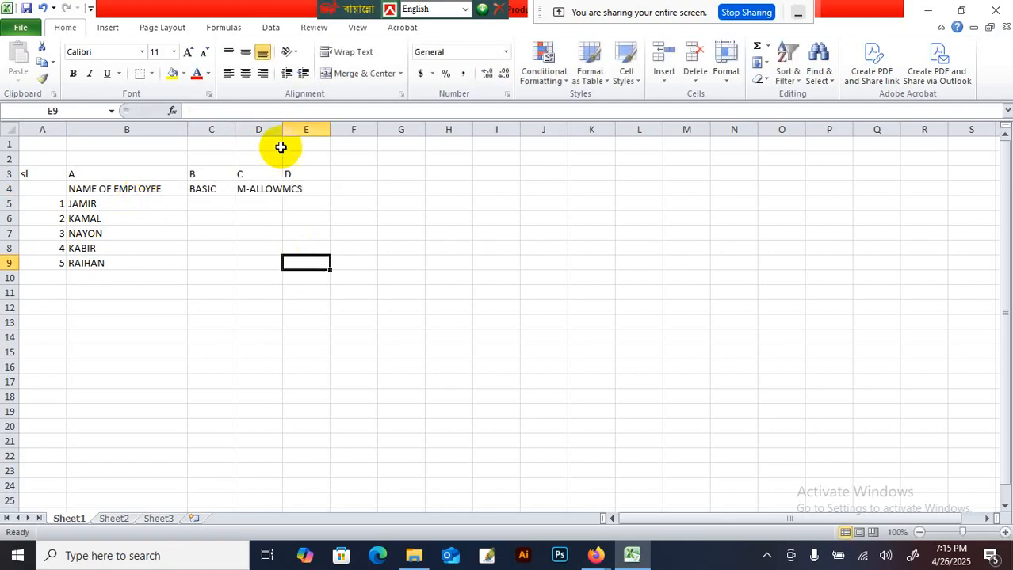
left_click_drag(282, 130, 313, 132)
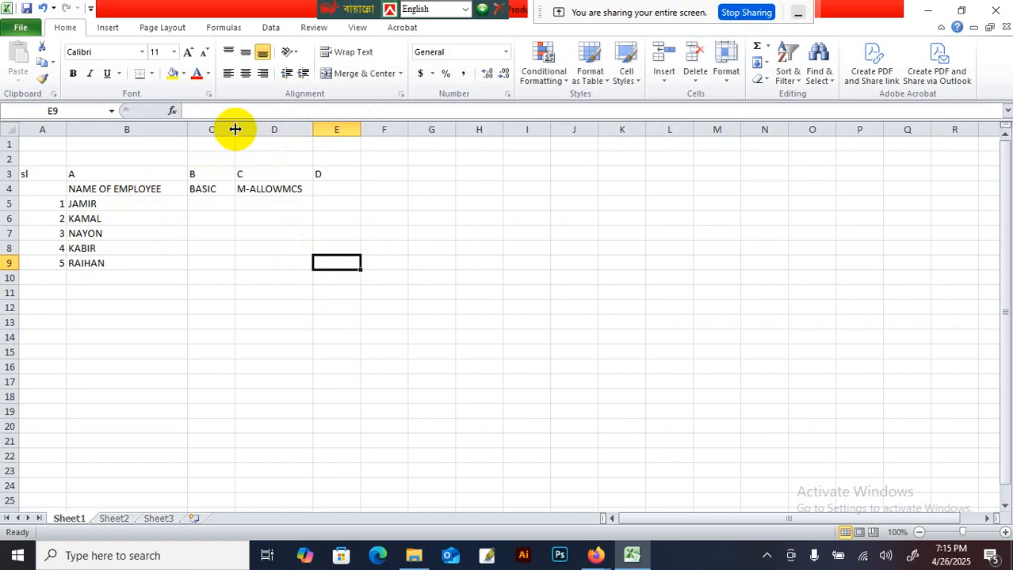
left_click_drag(236, 129, 244, 130)
left_click_drag(370, 133, 427, 133)
Step: Enter the heading "H-RENT" in cell E4, next to the M-ALLOWMCS heading
left_click(352, 190)
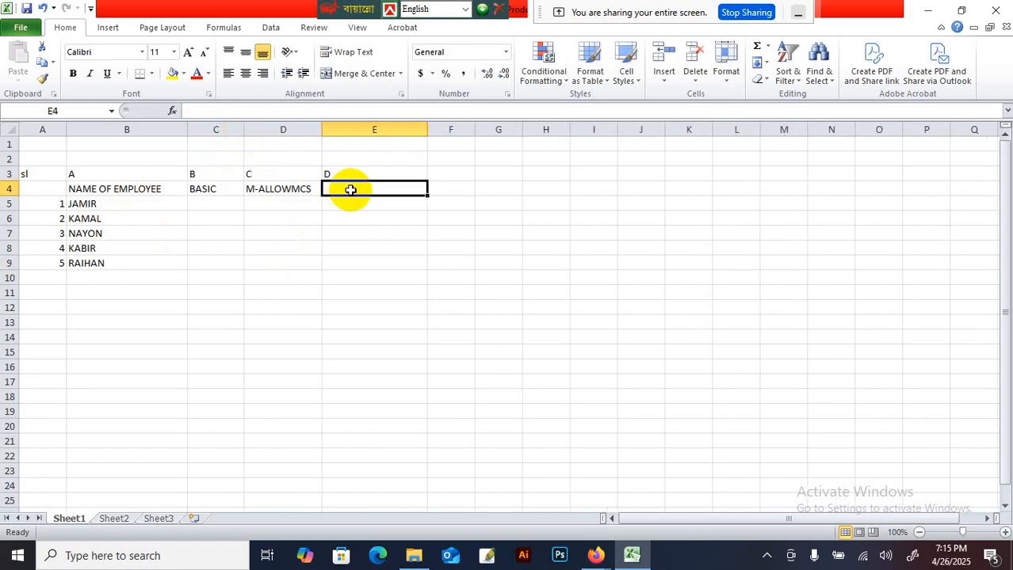
type("H")
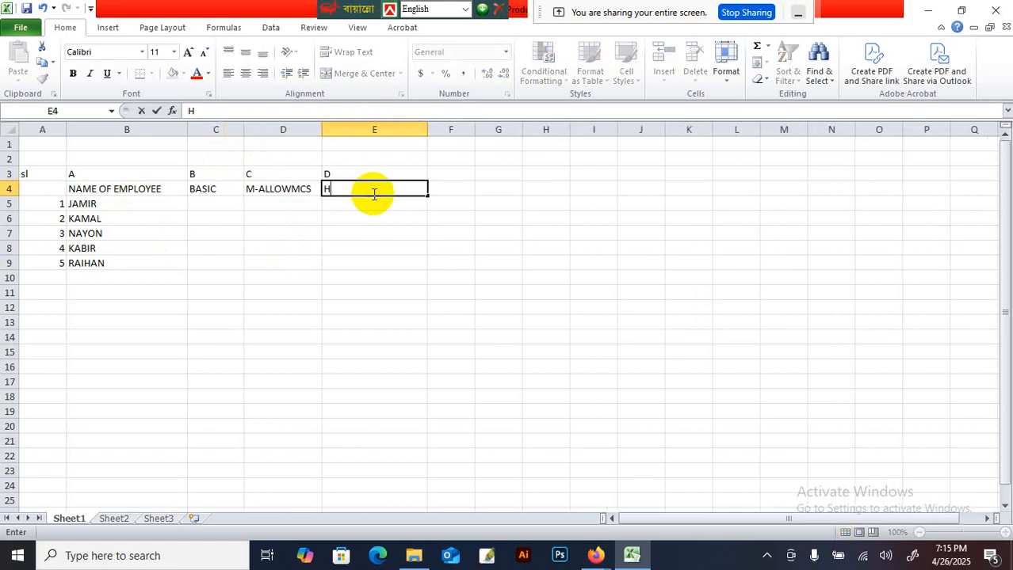
type("-RENT")
Step: Fill cells C5 to C9 under the BASIC heading with 50000, 45000, 35000, 32000 and 25000
left_click(218, 208)
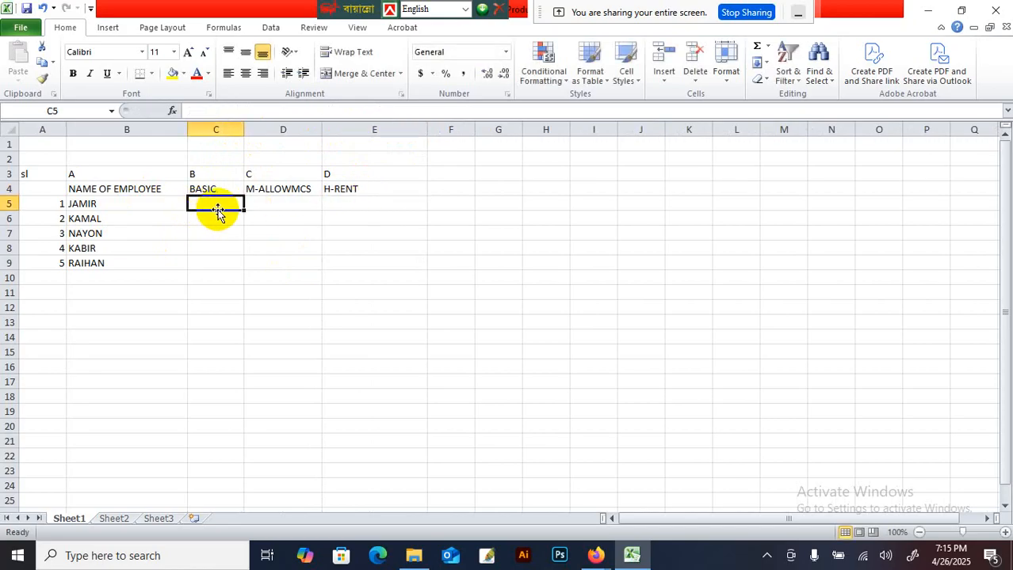
type("50000")
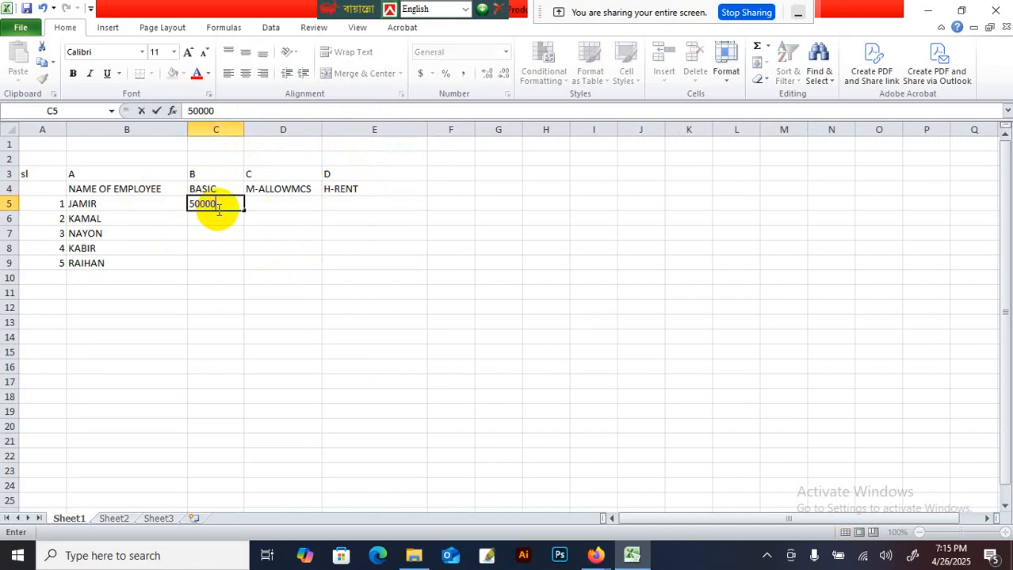
key("Return")
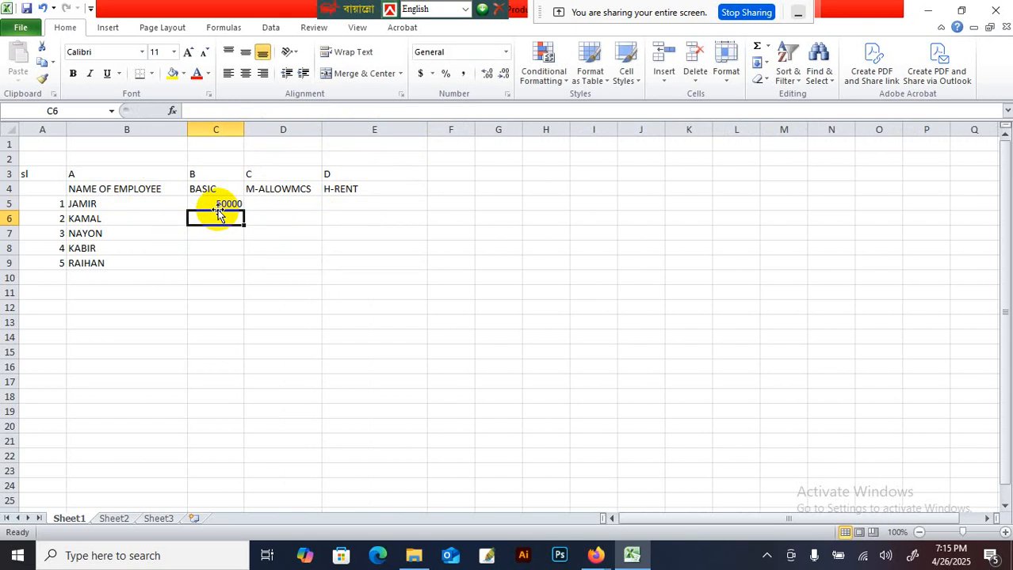
type("45000")
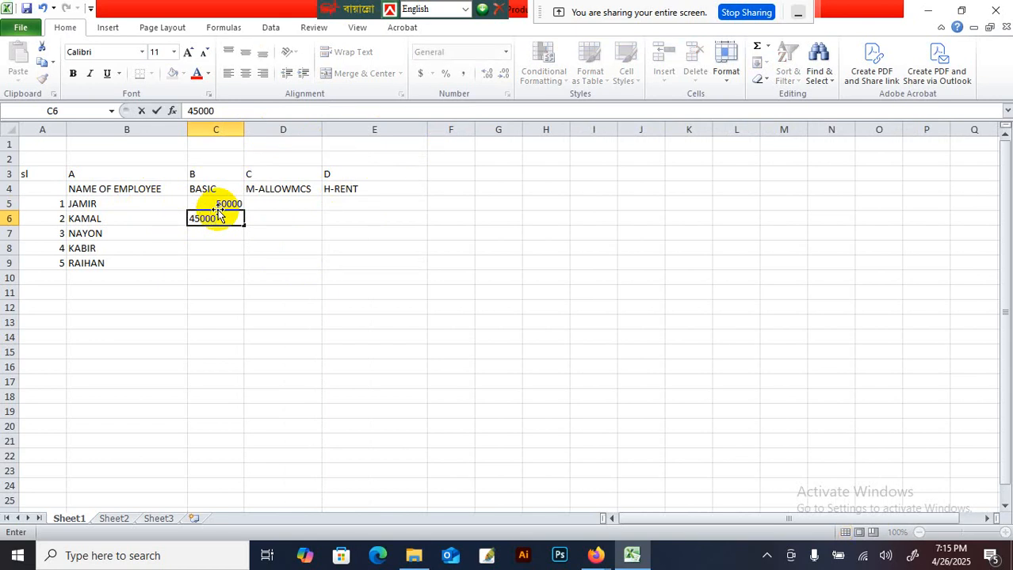
key("Return")
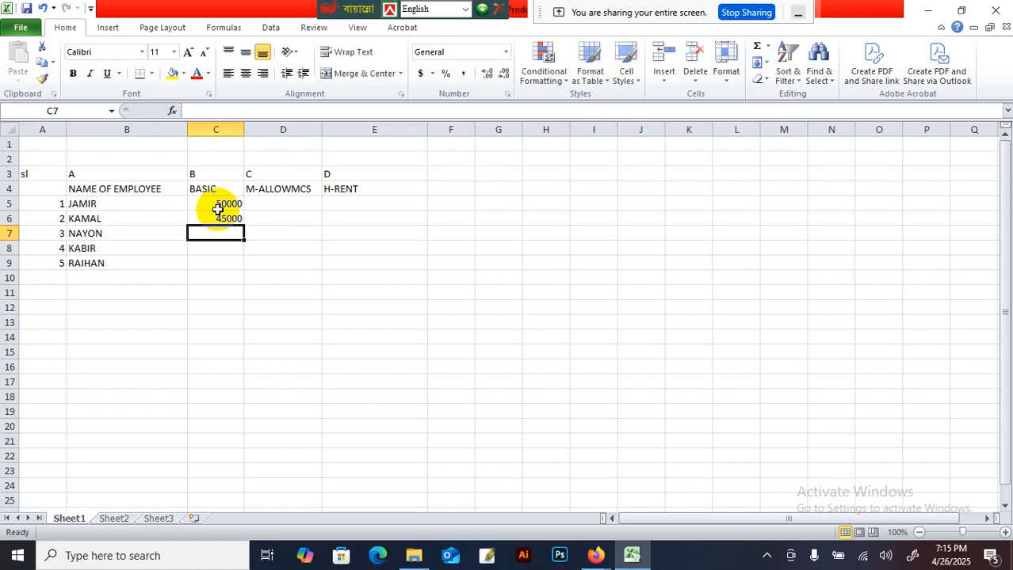
type("35000")
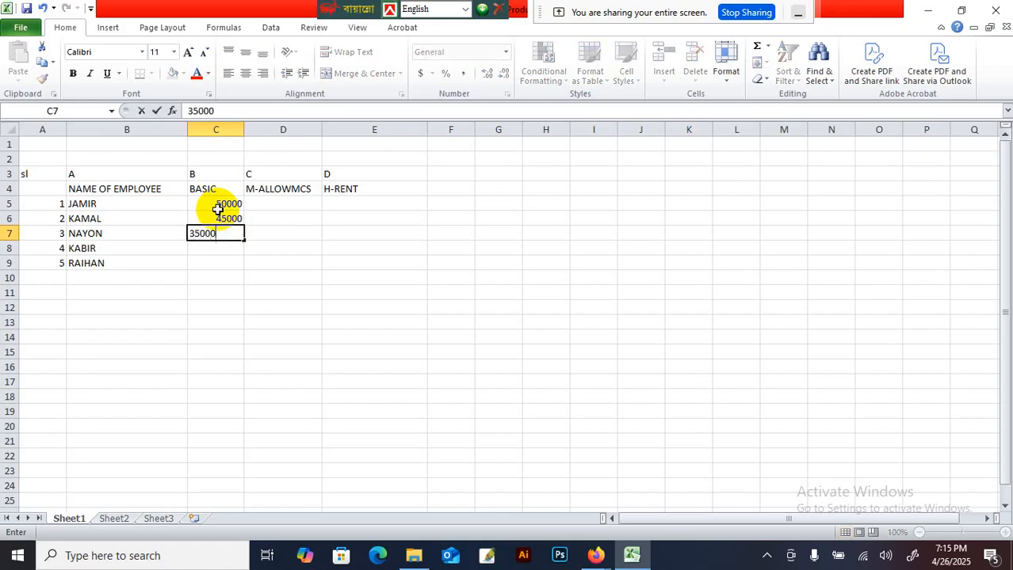
key("Return")
type("320000")
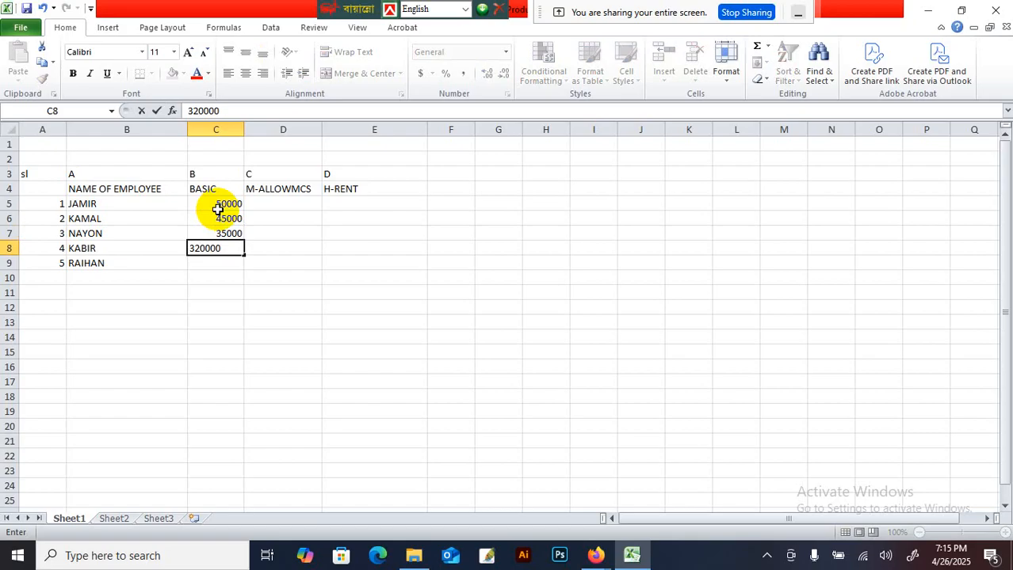
key("BackSpace")
key("Return")
type("25000")
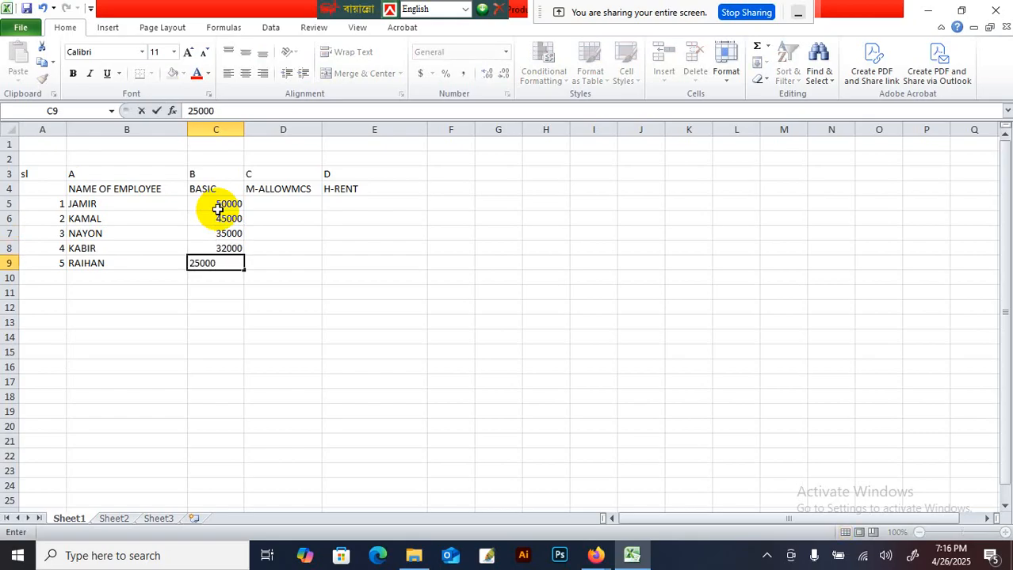
left_click(252, 337)
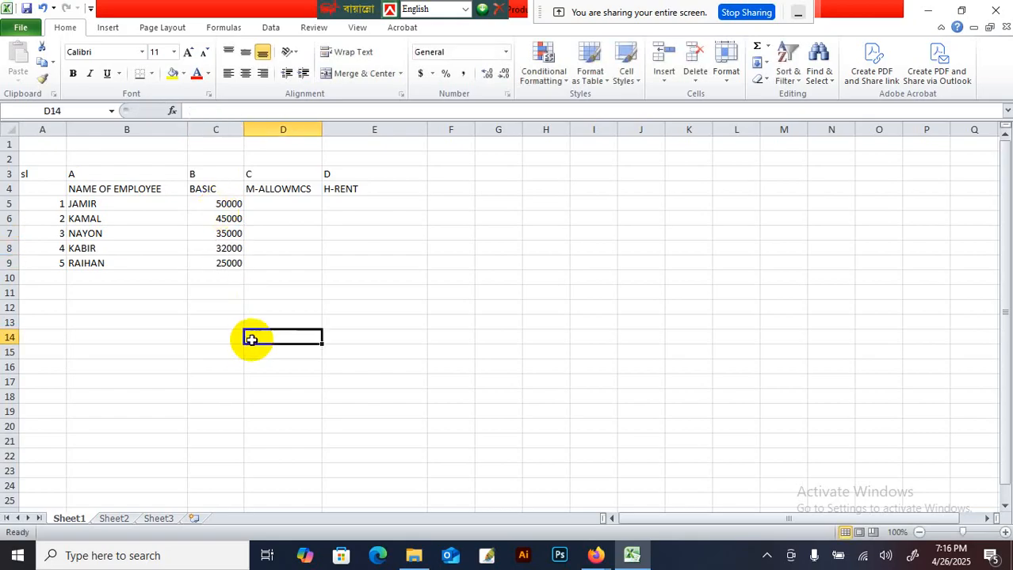
Step: Set the font of cell B2 above the table to the Bangla font TonnyMJ
left_click(275, 205)
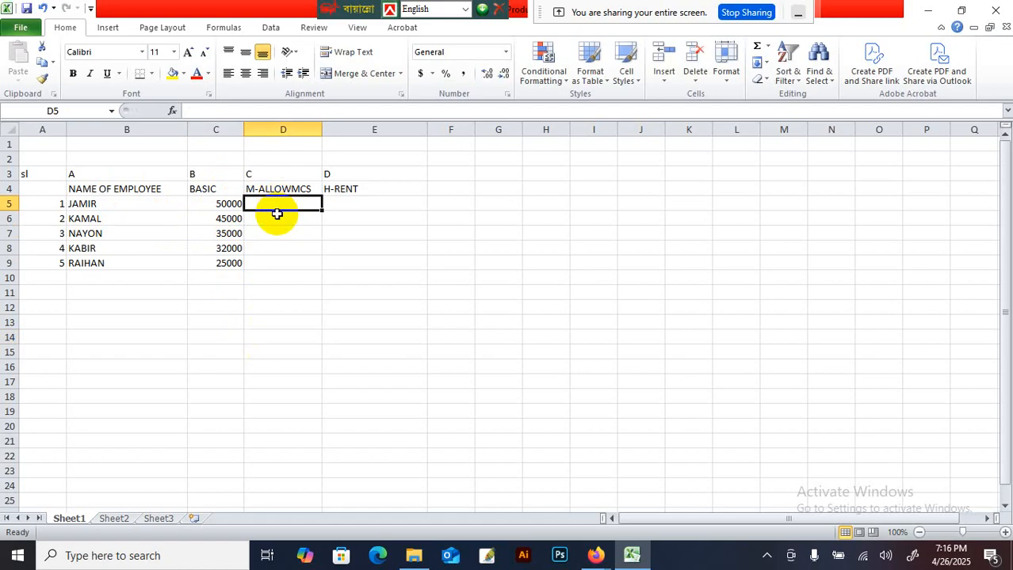
left_click(155, 161)
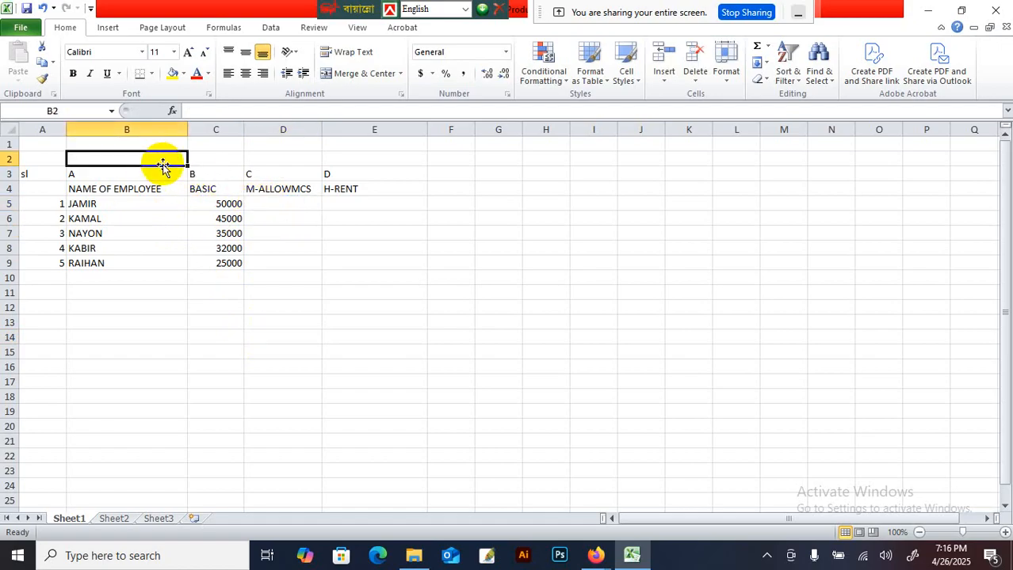
left_click(141, 52)
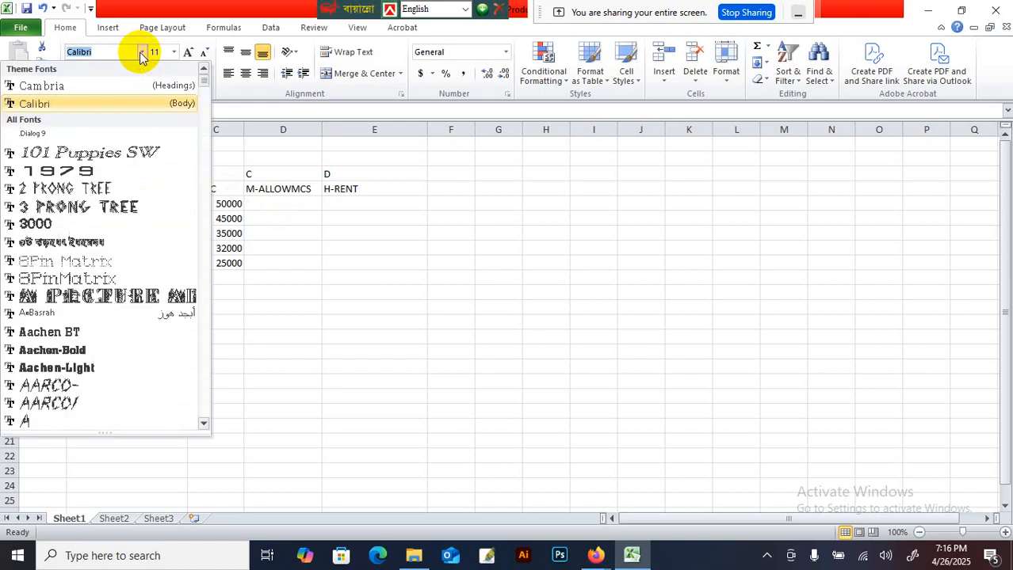
scroll(85, 194, "down", 1)
scroll(86, 198, "down", 15)
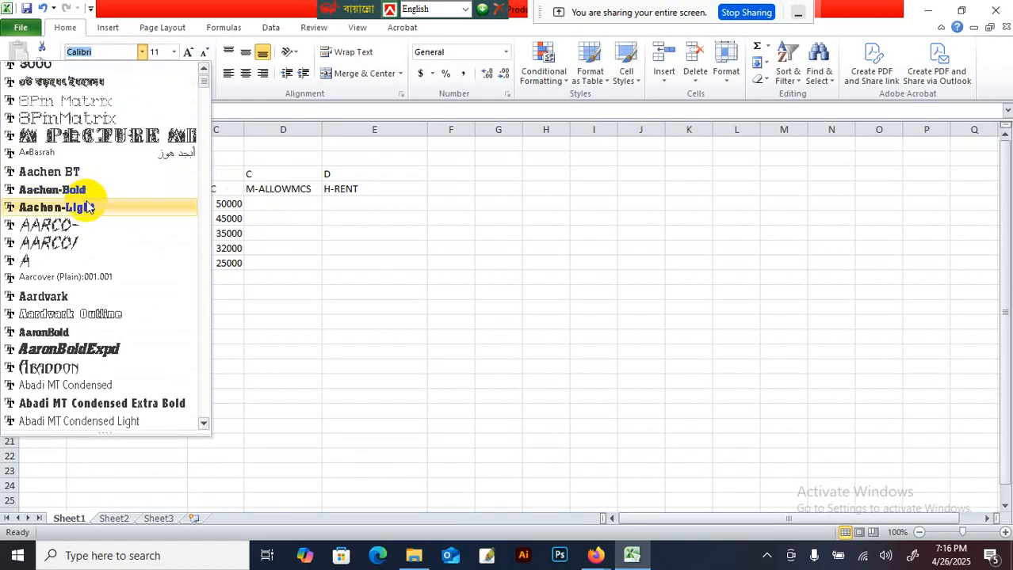
scroll(89, 216, "down", 15)
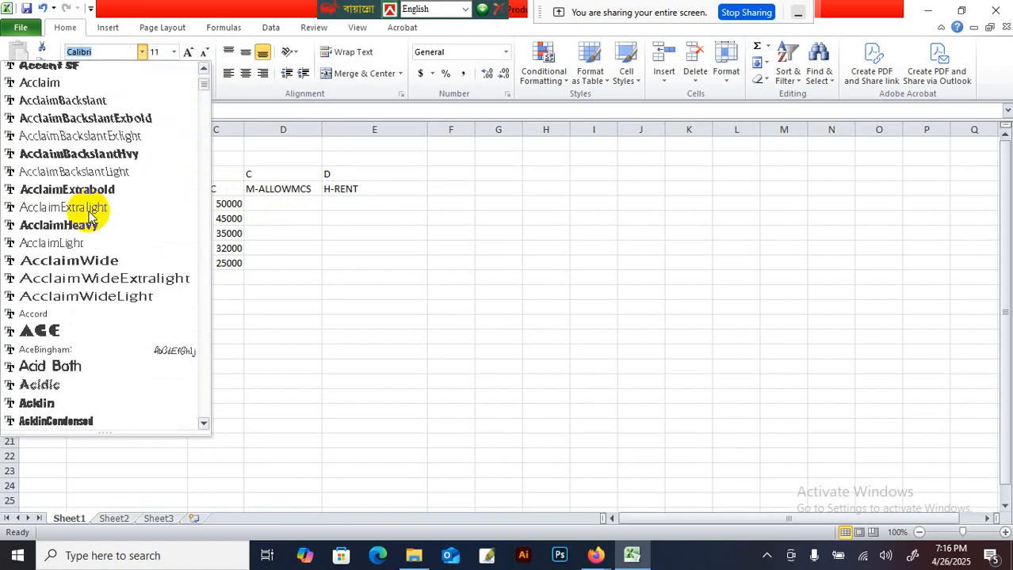
scroll(89, 215, "up", 1)
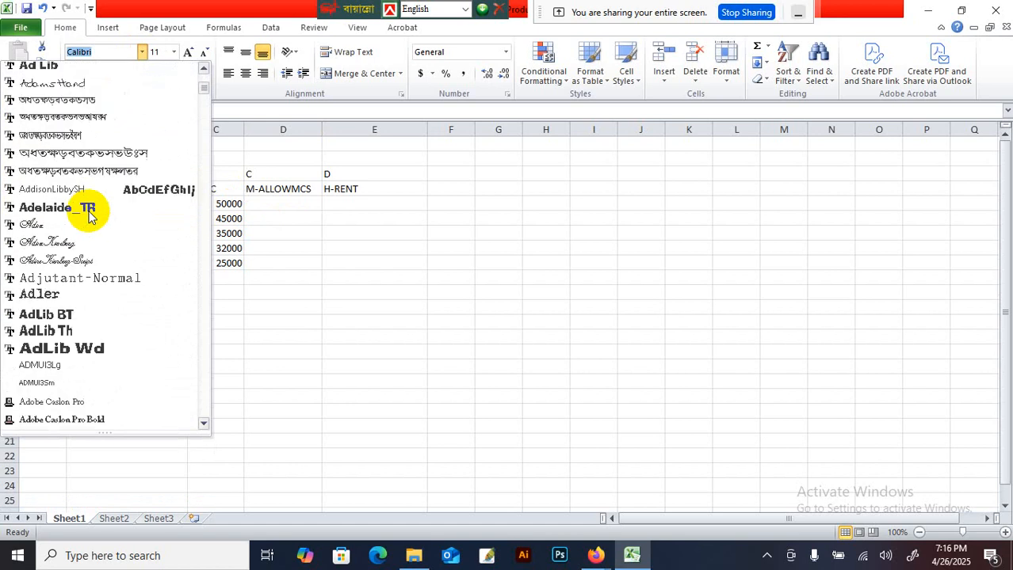
left_click(206, 192)
left_click_drag(206, 192, 204, 416)
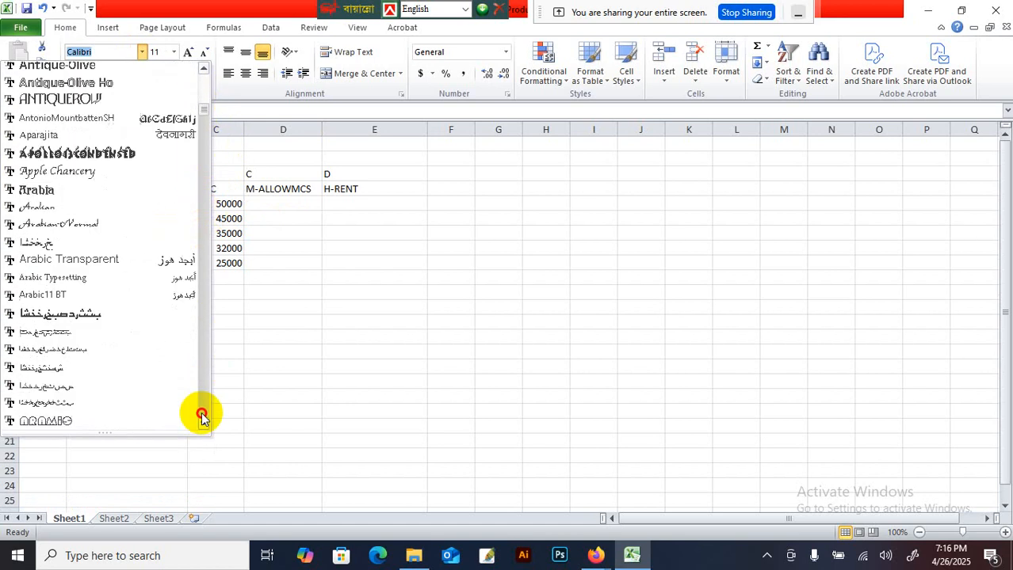
left_click_drag(203, 119, 214, 392)
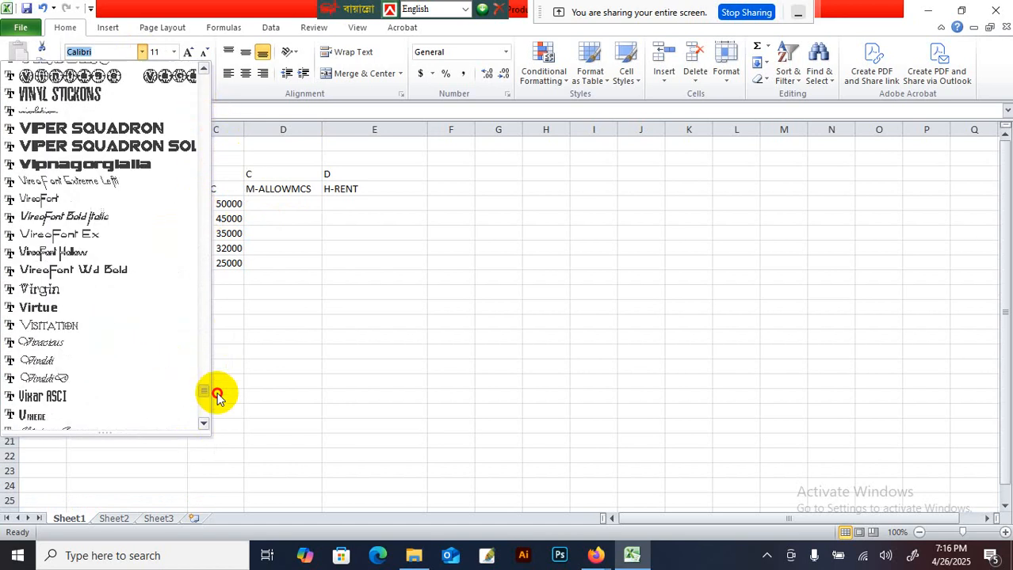
scroll(85, 315, "down", 5)
scroll(84, 306, "up", 10)
scroll(84, 277, "up", 15)
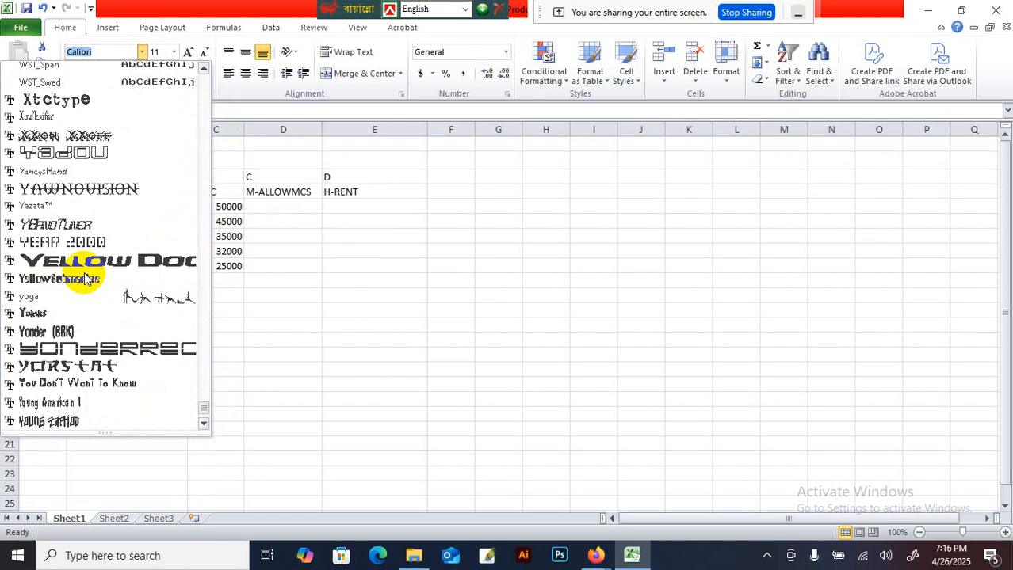
scroll(84, 277, "up", 15)
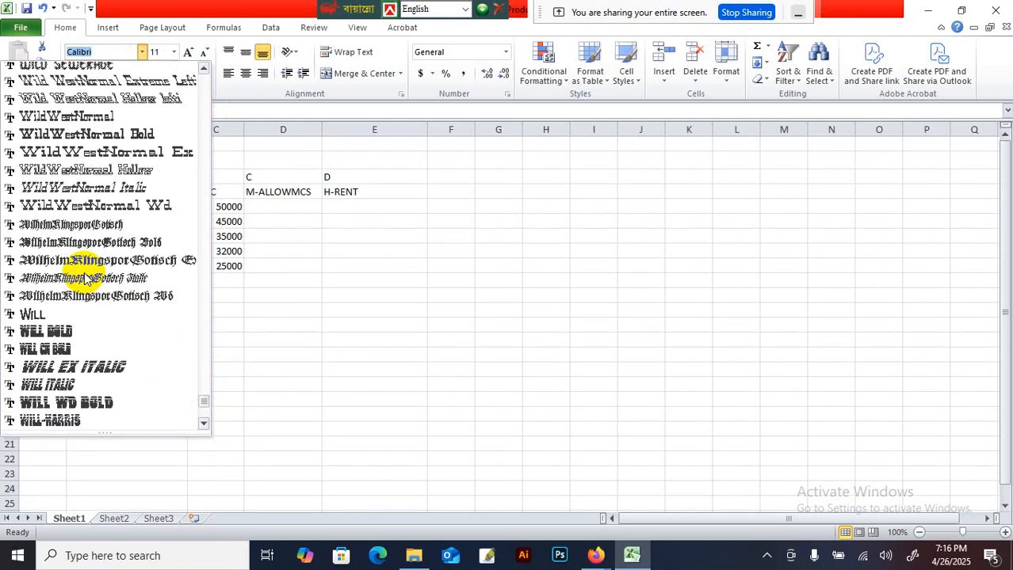
scroll(84, 278, "up", 15)
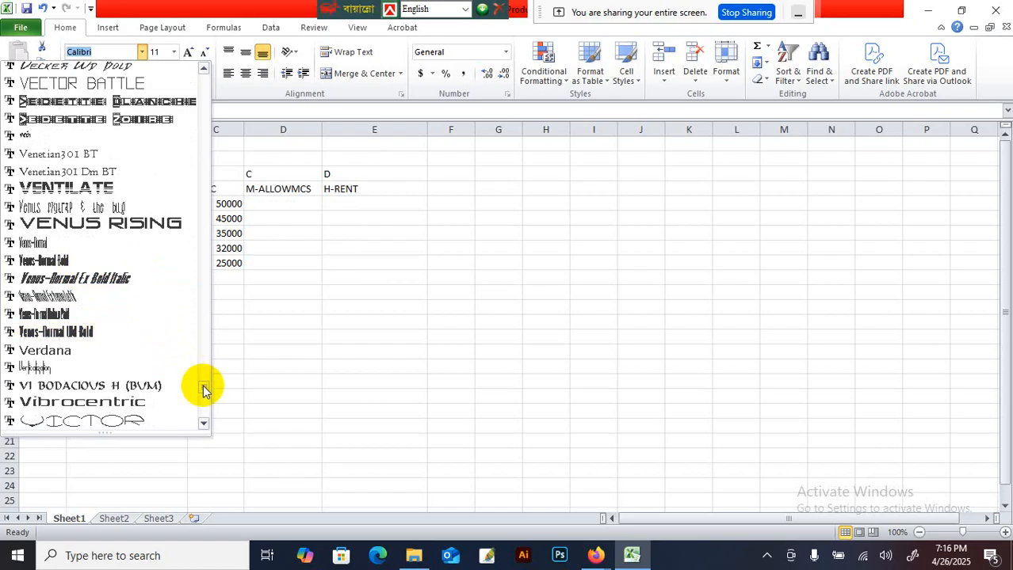
scroll(200, 385, "up", 15)
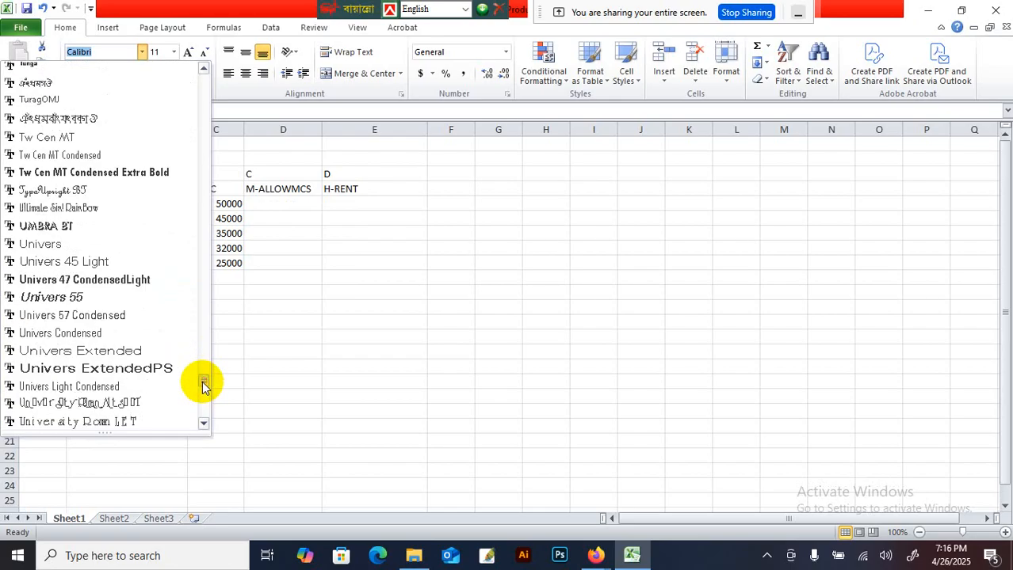
scroll(117, 287, "up", 5)
scroll(49, 157, "up", 1)
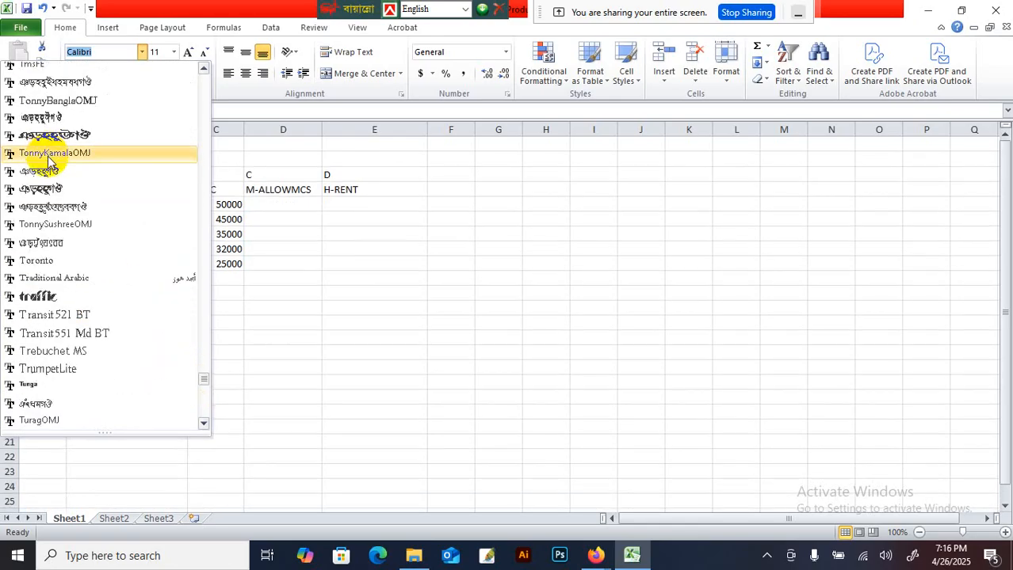
left_click(55, 173)
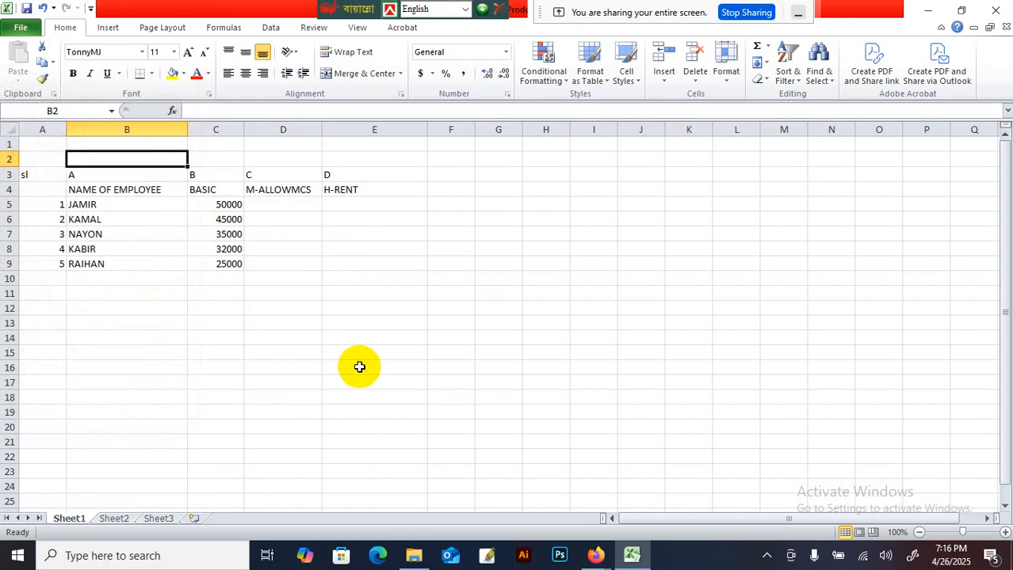
Step: Switch the keyboard layout to Bijoy Classic and begin a Bangla title in cell B2 with "বেসিক, চিকি"
key("ctrl+alt+b")
type("‡e")
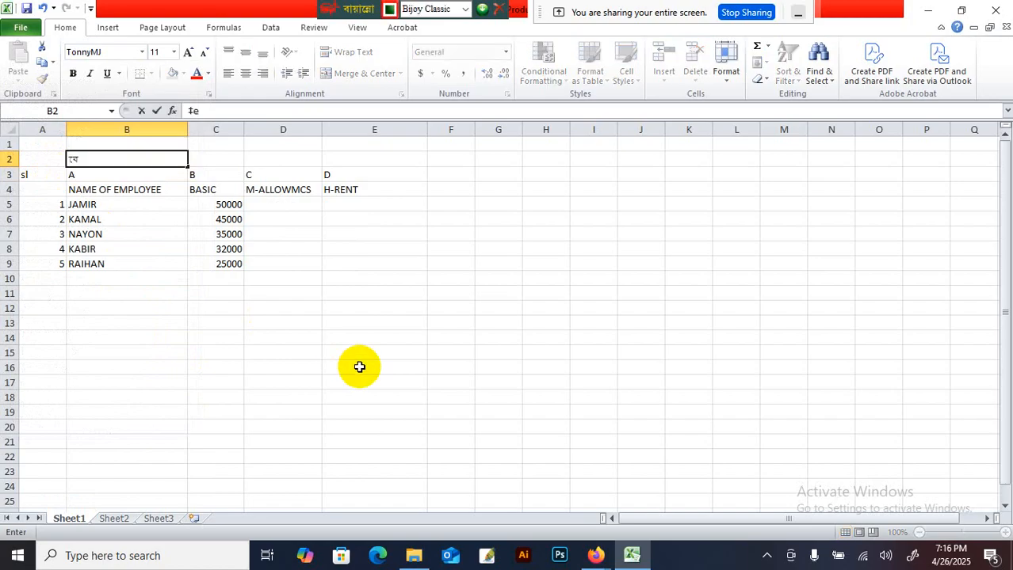
type("wmK, wPKw")
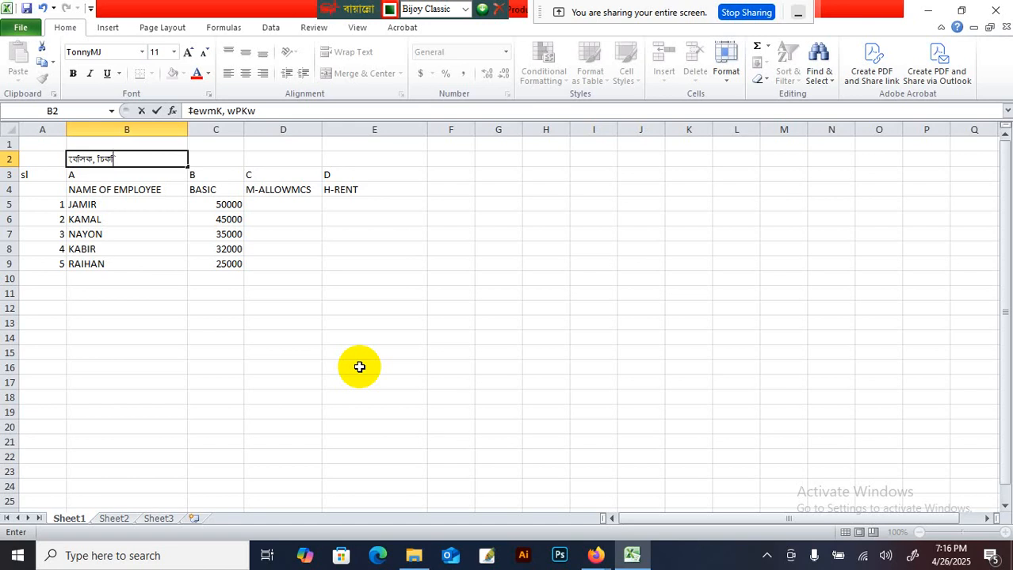
type("]")
key("BackSpace")
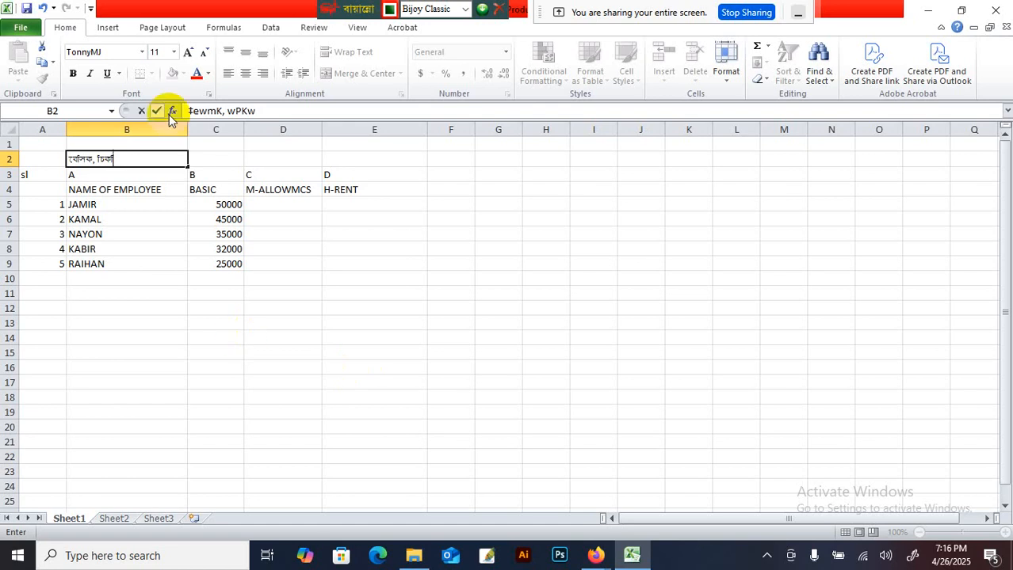
Step: Enlarge the Bangla title text in cell B2 to 18 pt and commit the entry
left_click_drag(131, 161, 79, 129)
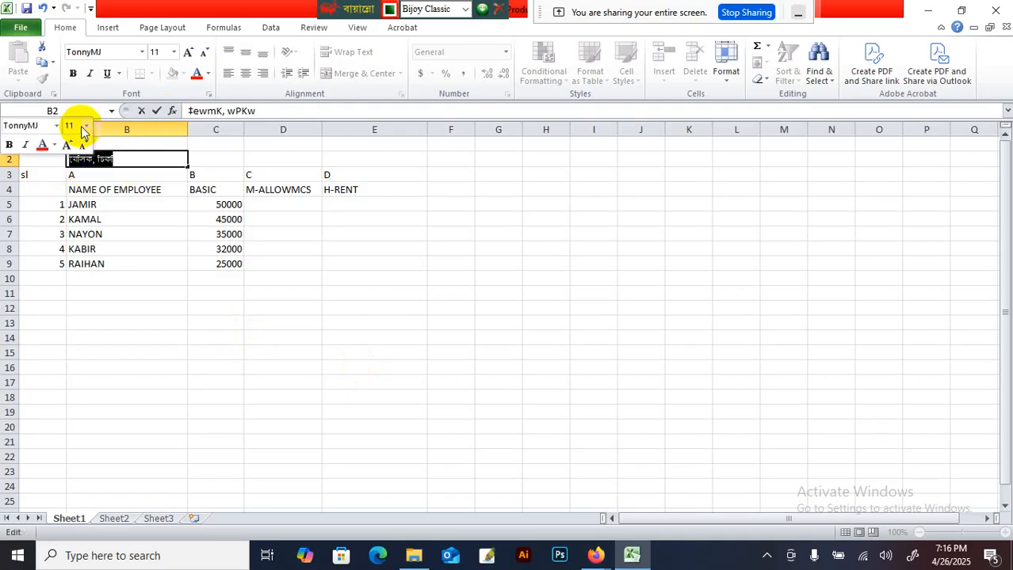
left_click(187, 53)
left_click(187, 53)
left_click(187, 53)
left_click(186, 53)
left_click(159, 169)
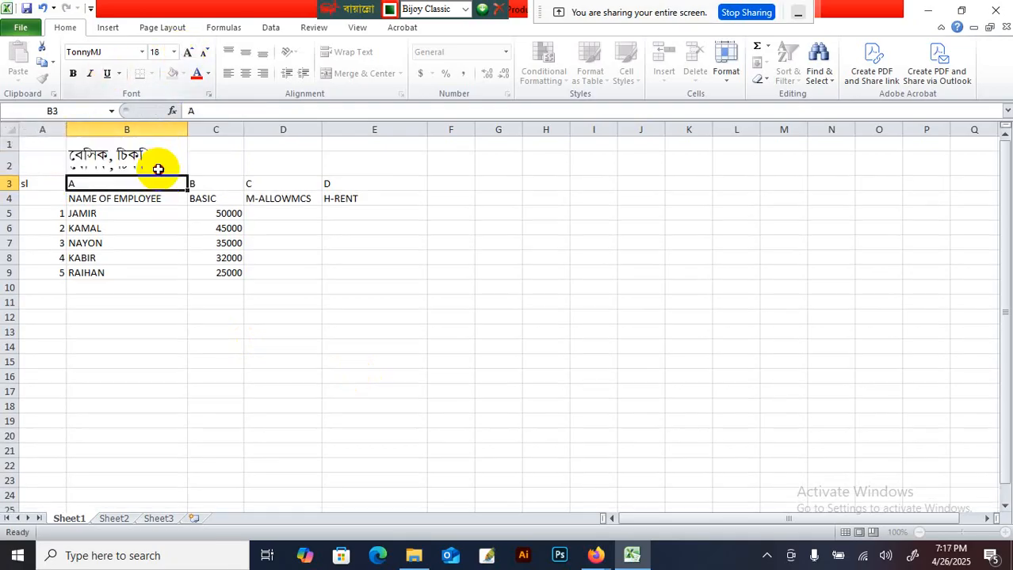
Step: Correct the second word of the title in cell B2 to "চিকিৎসা" and add "খাদা" after it
double_click(163, 163)
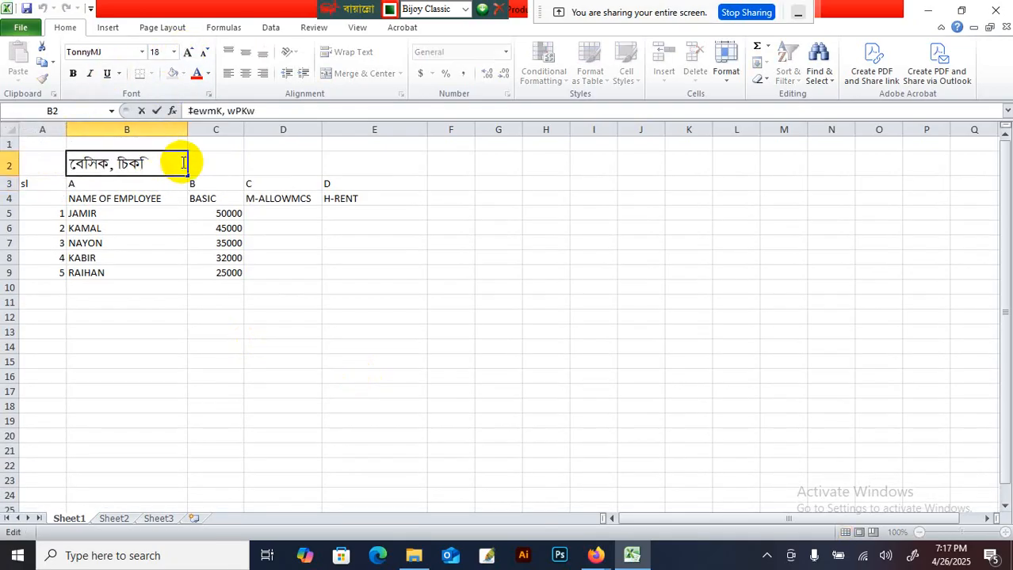
key("BackSpace")
key("BackSpace")
type("wKÕ")
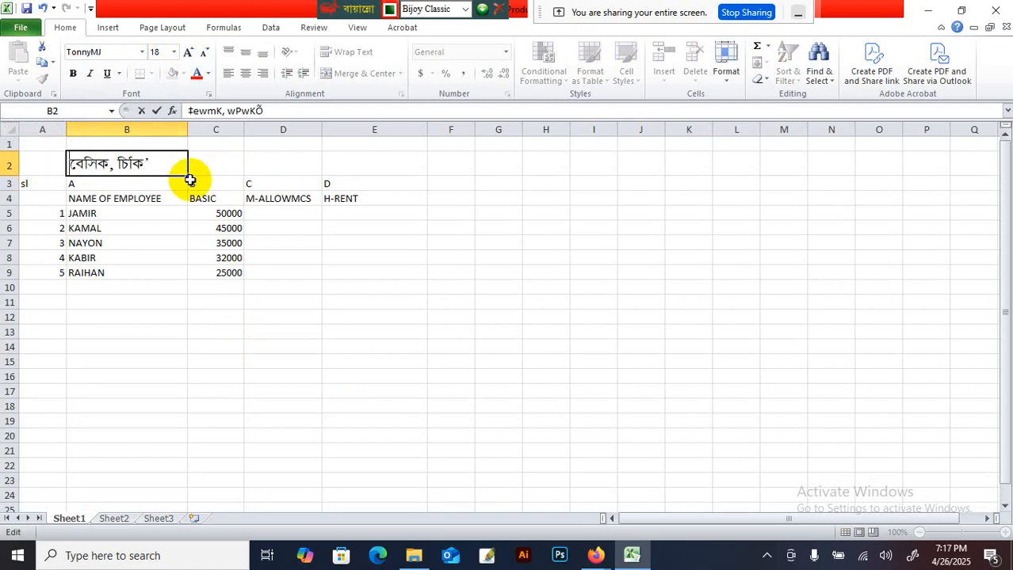
double_click(169, 163)
left_click(170, 160)
key("BackSpace")
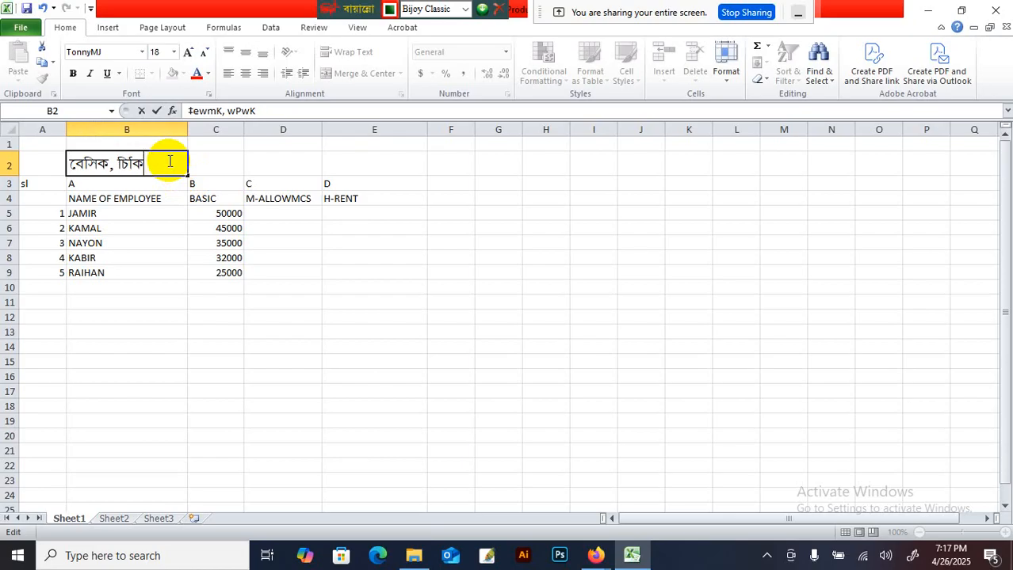
type("t")
key("BackSpace")
type("rmv Lv`v")
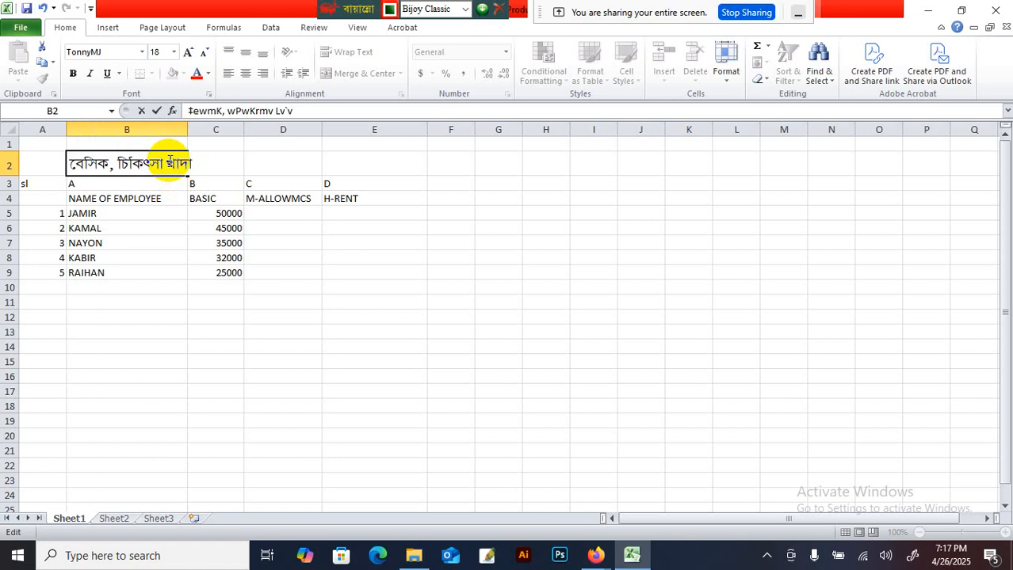
Step: Replace the last word of the B2 title with "ভাতা" and continue it with "ও বাড়ি"
key("BackSpace")
key("BackSpace")
key("BackSpace")
key("BackSpace")
key("BackSpace")
type("fvZv")
type(",")
key("BackSpace")
type("I evwo")
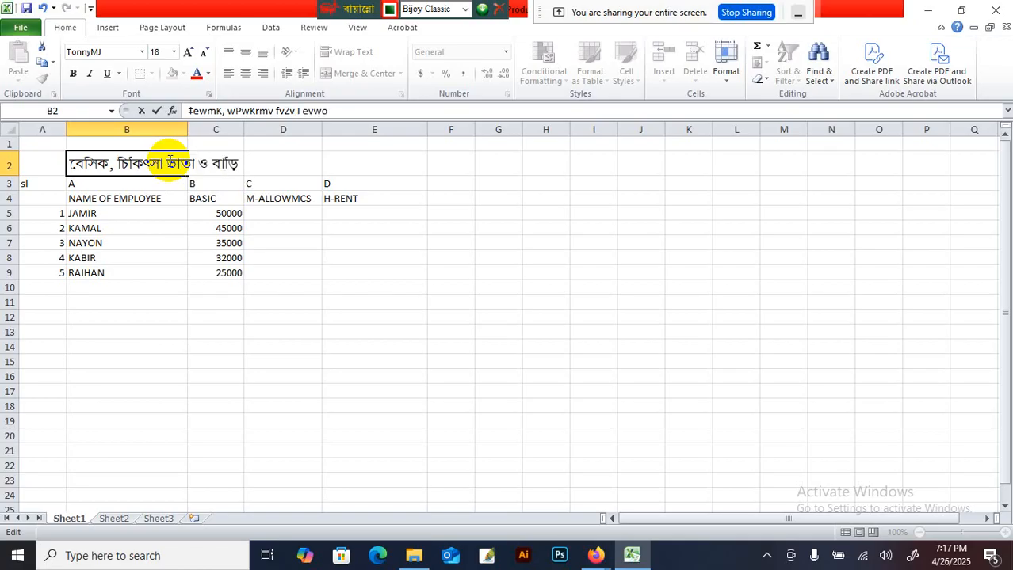
Step: Continue the B2 title with "ভাড়া এর উপর ৫জন কর্মচারির", adding the missing reph sign in the last word
type(" fvov Gi")
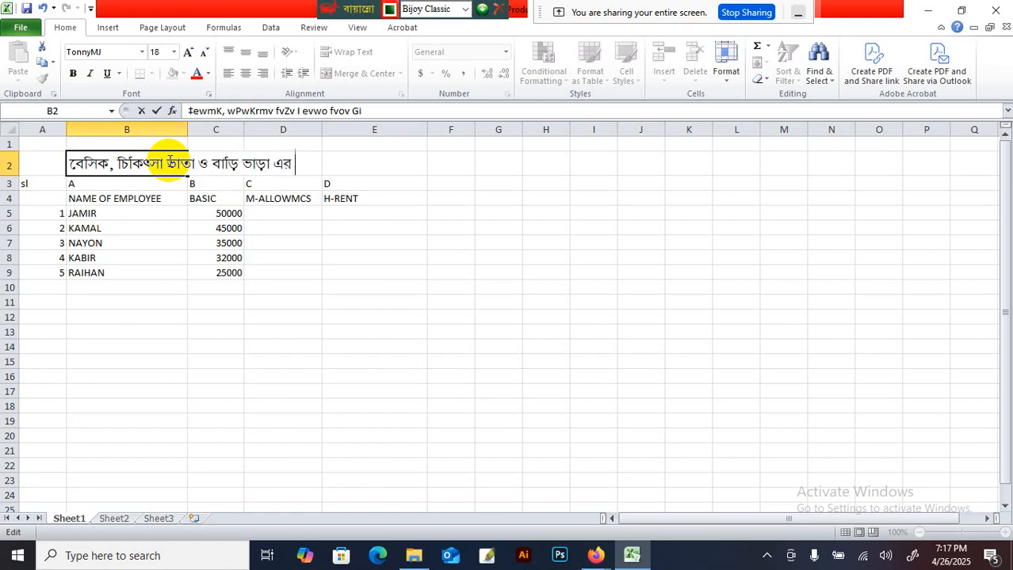
type(" Dci 5")
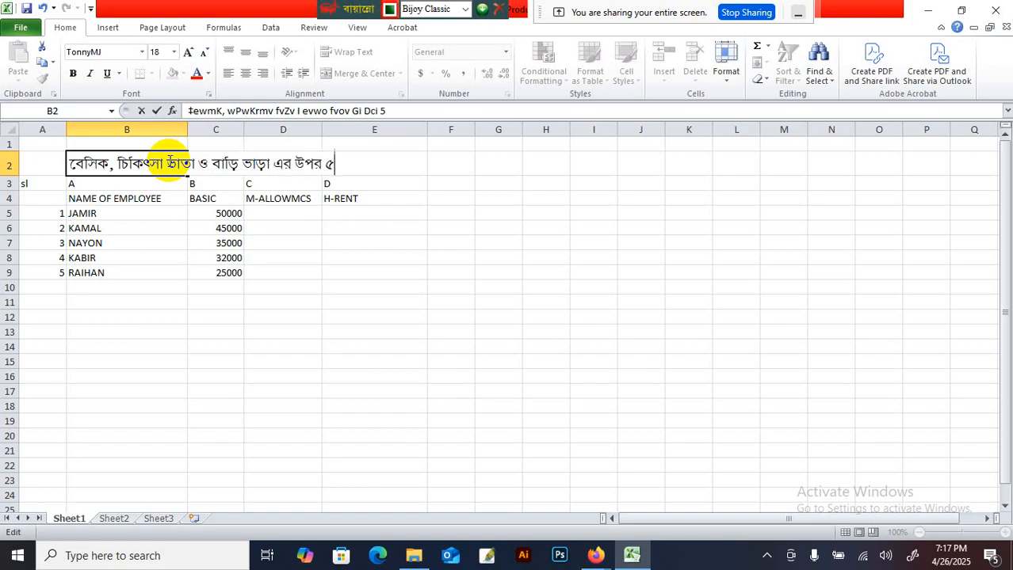
type("Rb K")
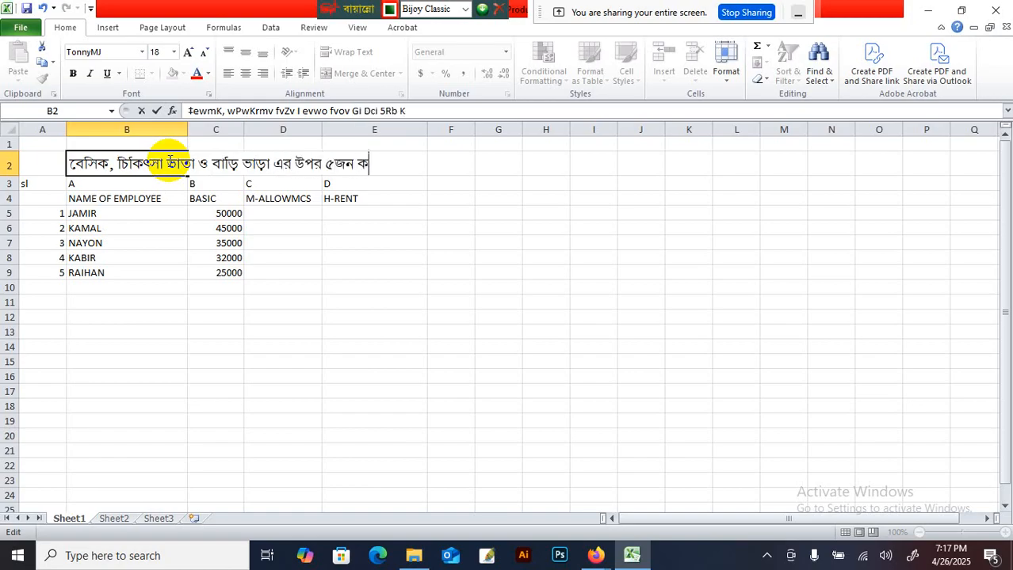
type("g©Pvwii")
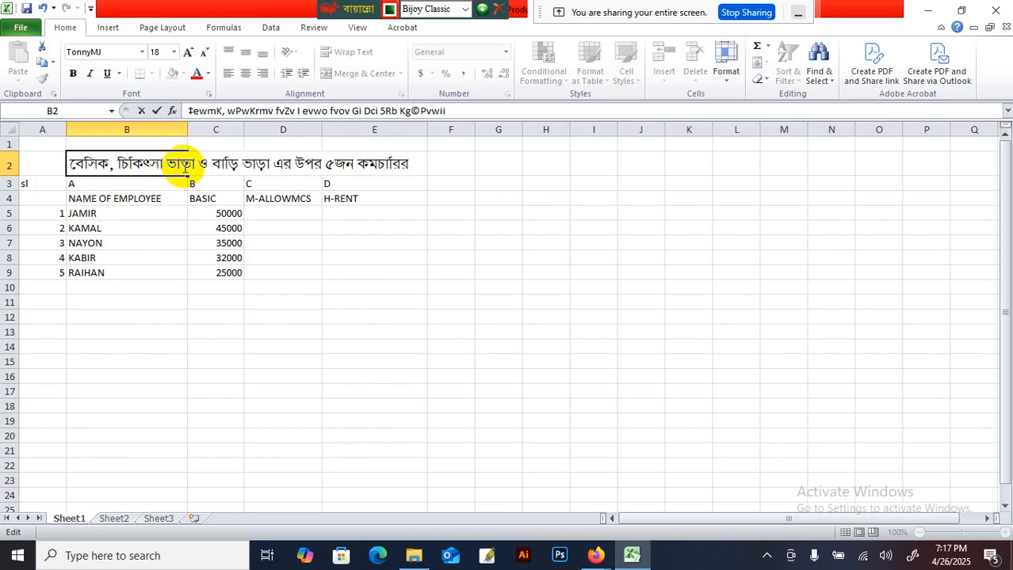
left_click(370, 162)
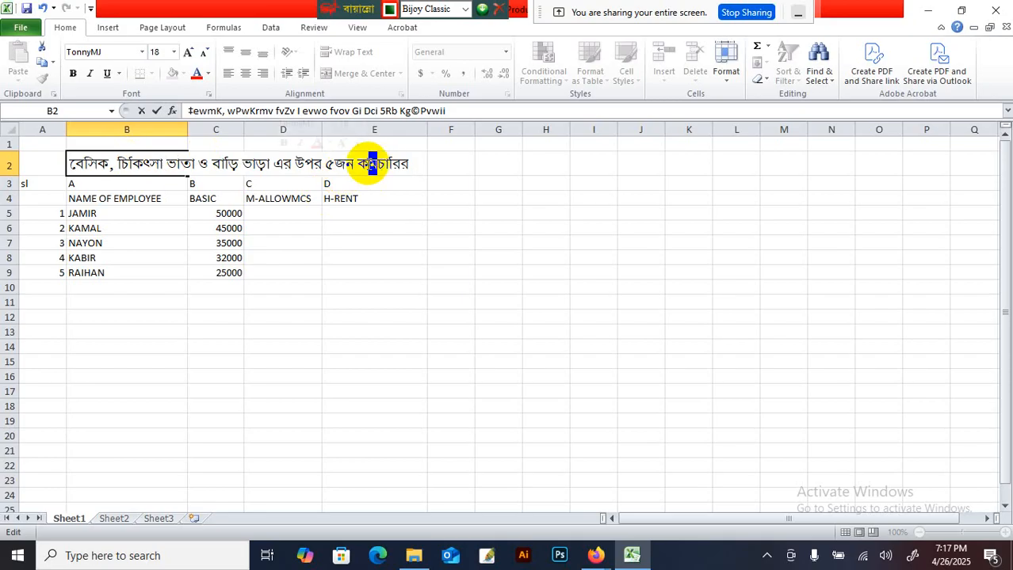
type("©")
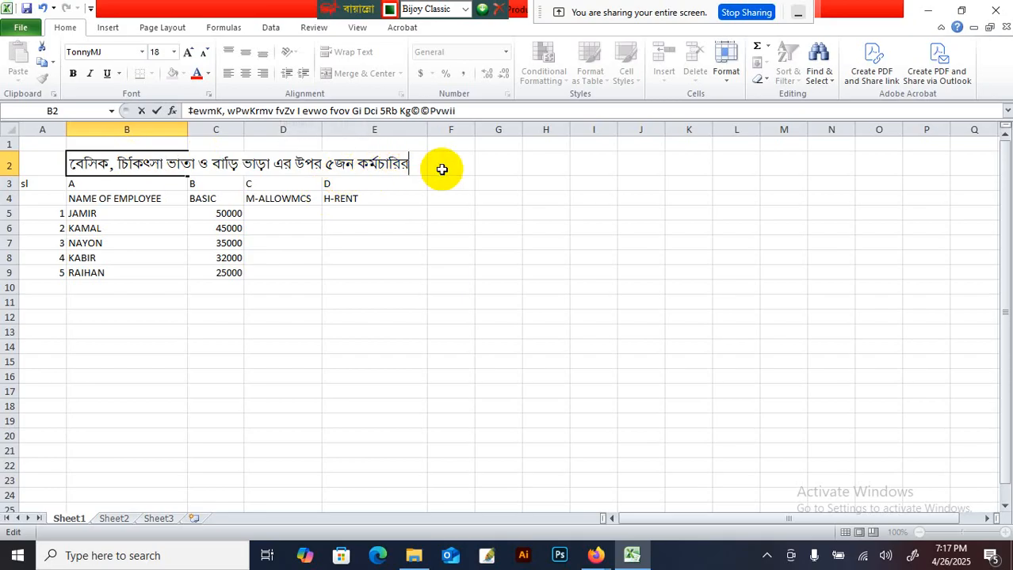
Step: Correct the last word of the B2 title to "কর্মচারীর" and add "সেলারীসীট" after it
key("BackSpace")
key("BackSpace")
key("BackSpace")
type("ixii")
key("BackSpace")
type("†mjvix")
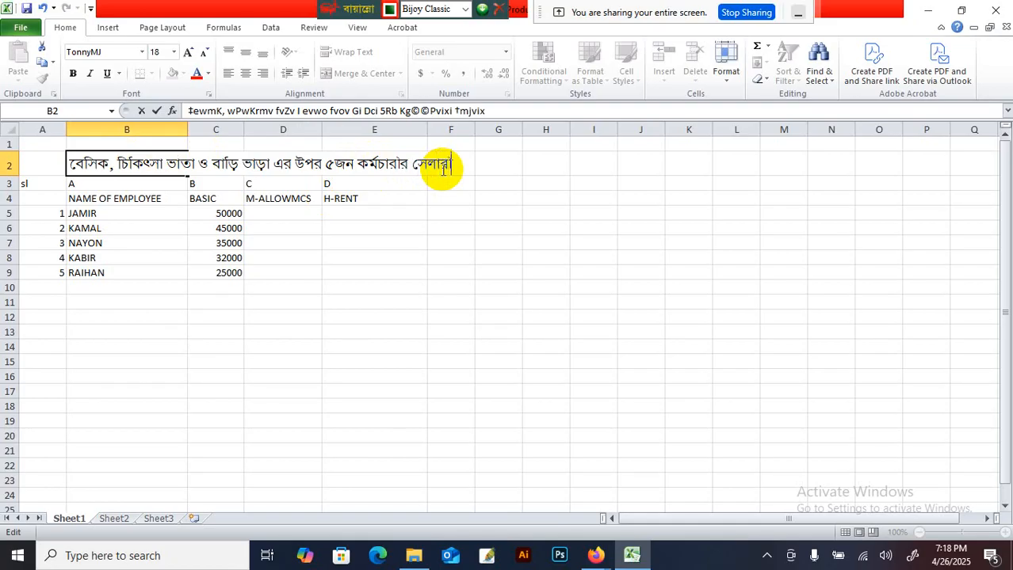
type("mxU")
left_click(442, 168)
type("ˆZix")
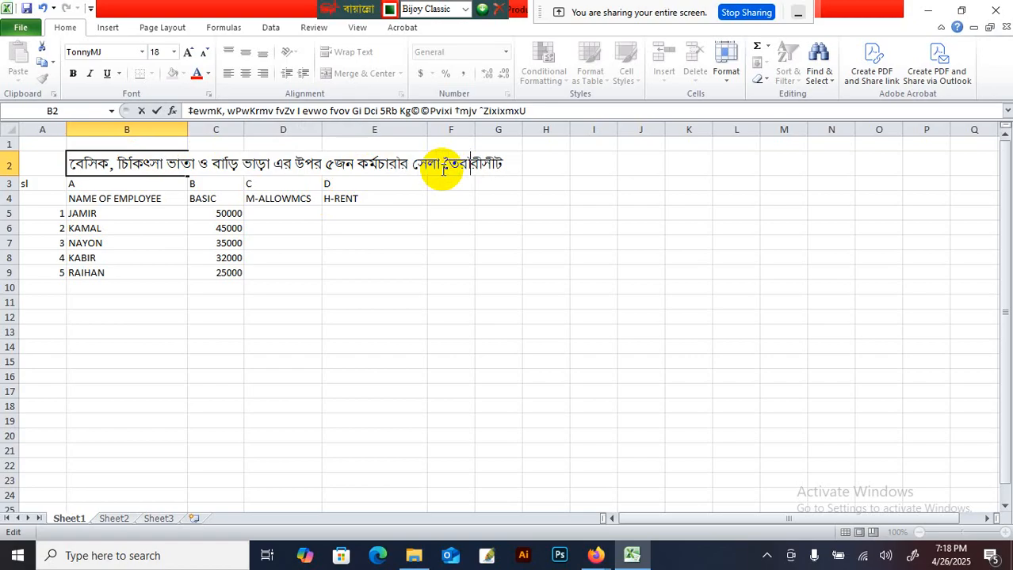
key("BackSpace")
key("BackSpace")
key("BackSpace")
key("BackSpace")
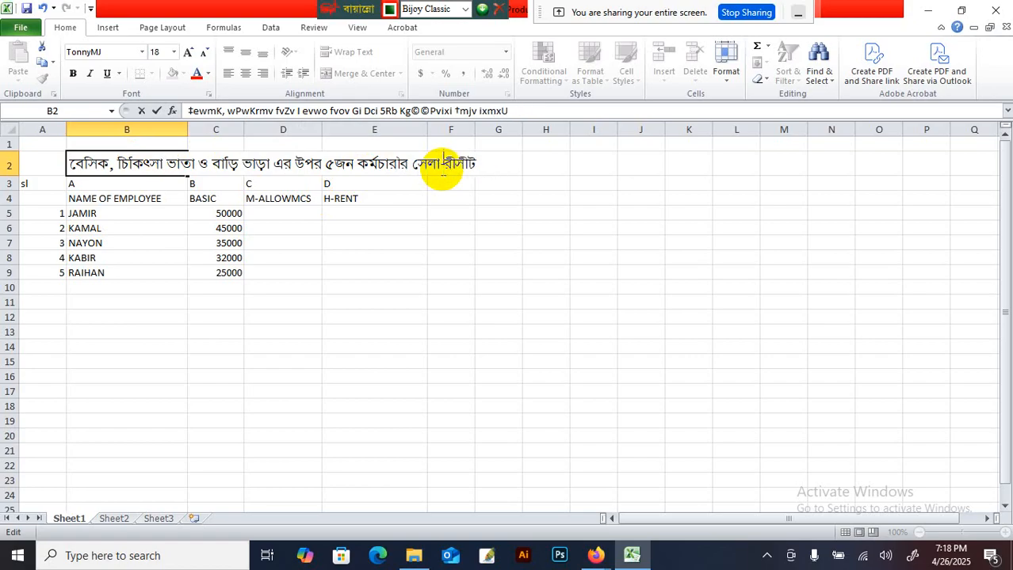
key("BackSpace")
Step: Finish the title in cell B2 by adding "তৈরী কর।" after "সেলারীসীট"
key("Right")
key("Right")
key("Right")
key("Right")
key("Right")
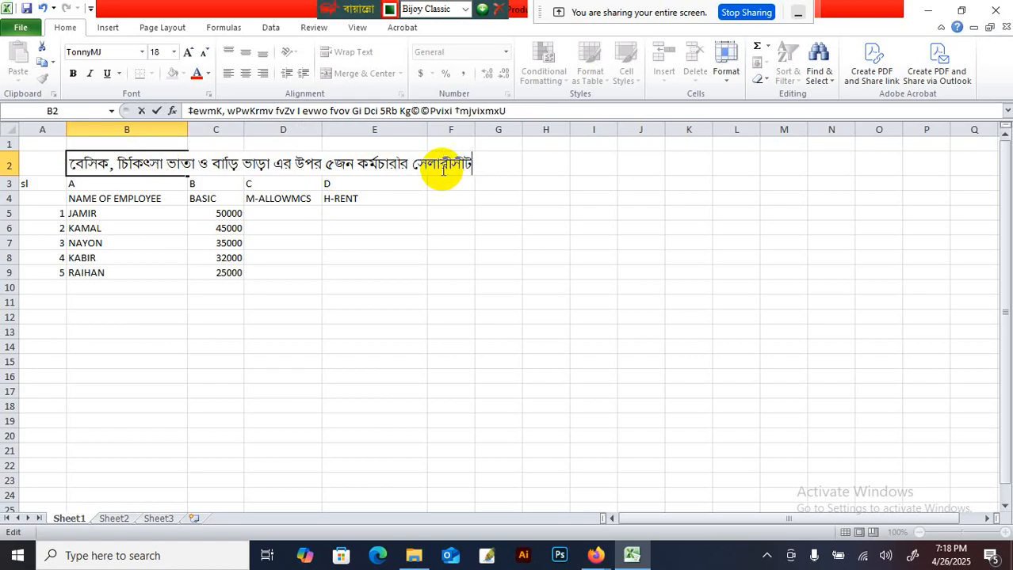
type("ˆZix")
type(" Zi")
key("BackSpace")
key("BackSpace")
type("Ki|")
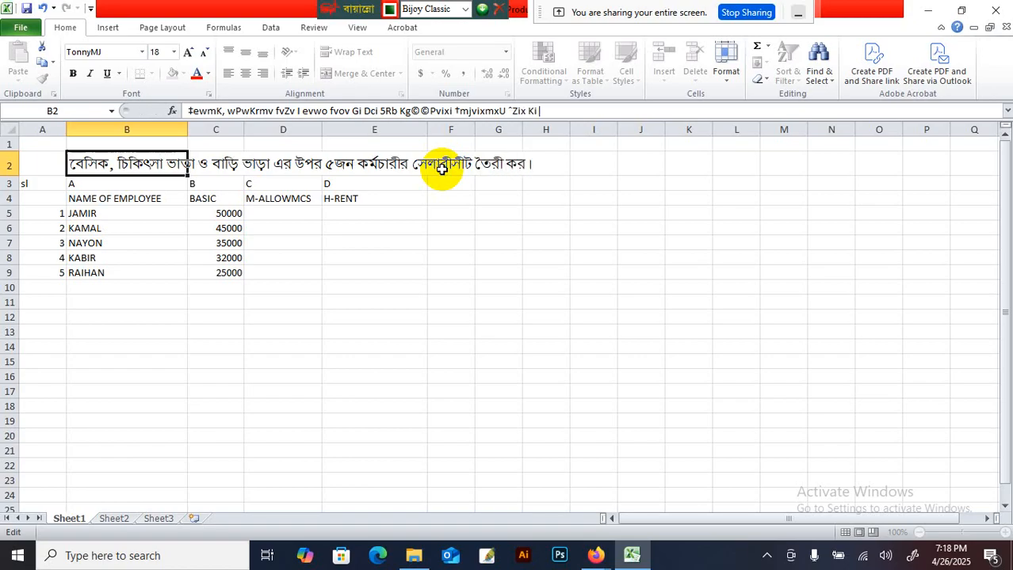
Step: Start saving the workbook and browse to the Computer Technology folder under ITZONE 2024 > Course Details on the ITZONE & Foundation drive
key("ctrl+s")
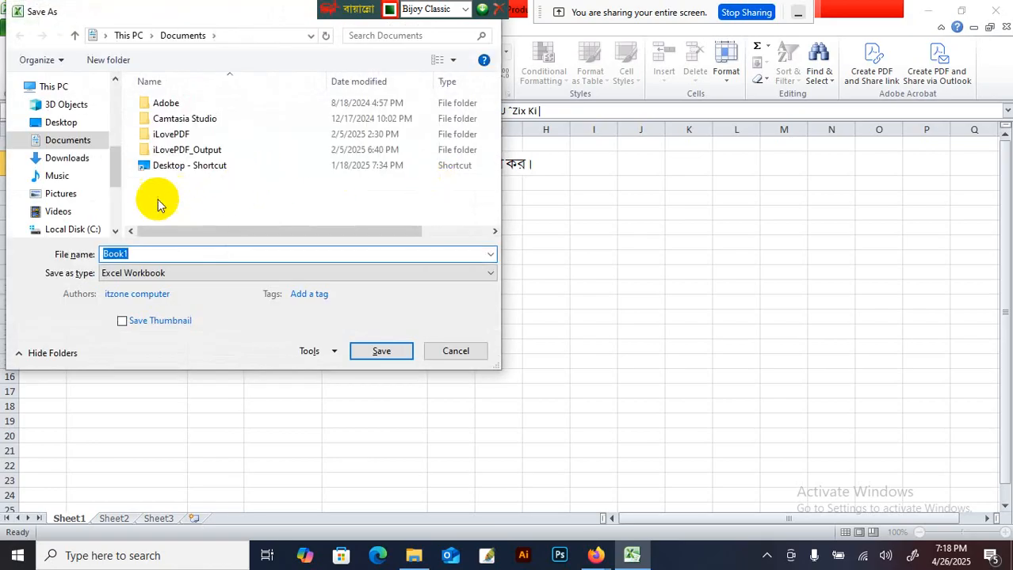
scroll(117, 185, "down", 3)
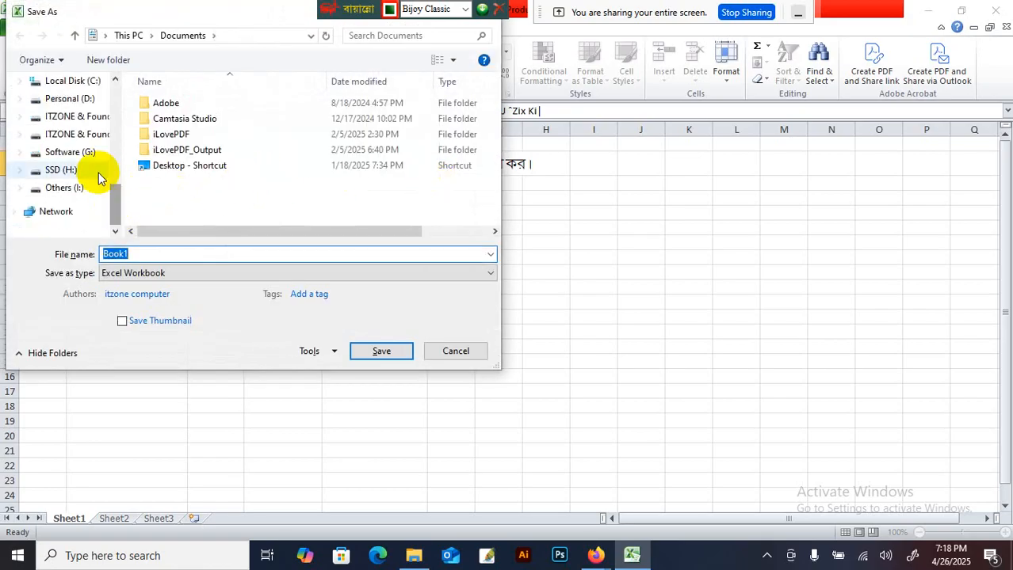
left_click(83, 118)
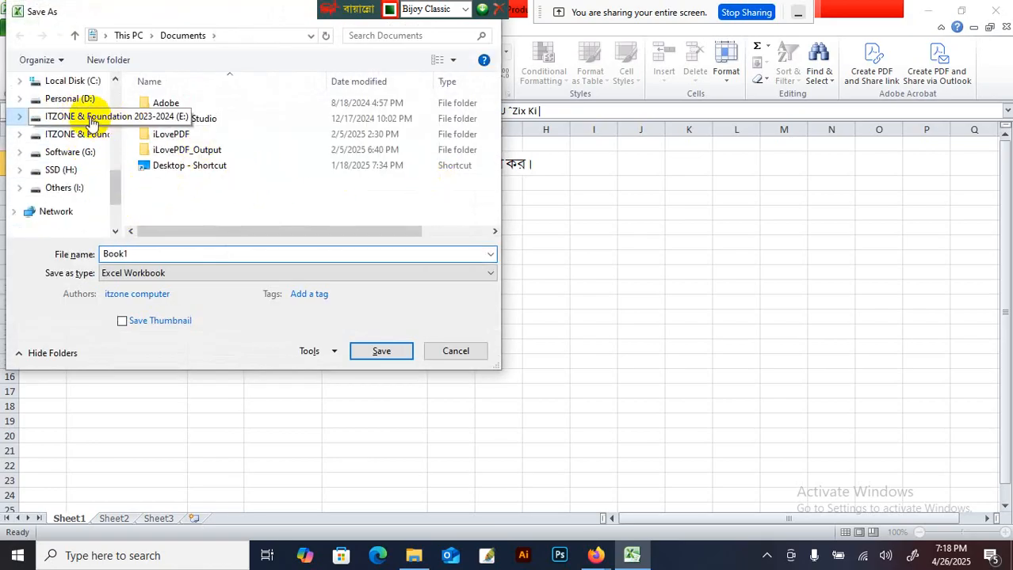
left_click(89, 173)
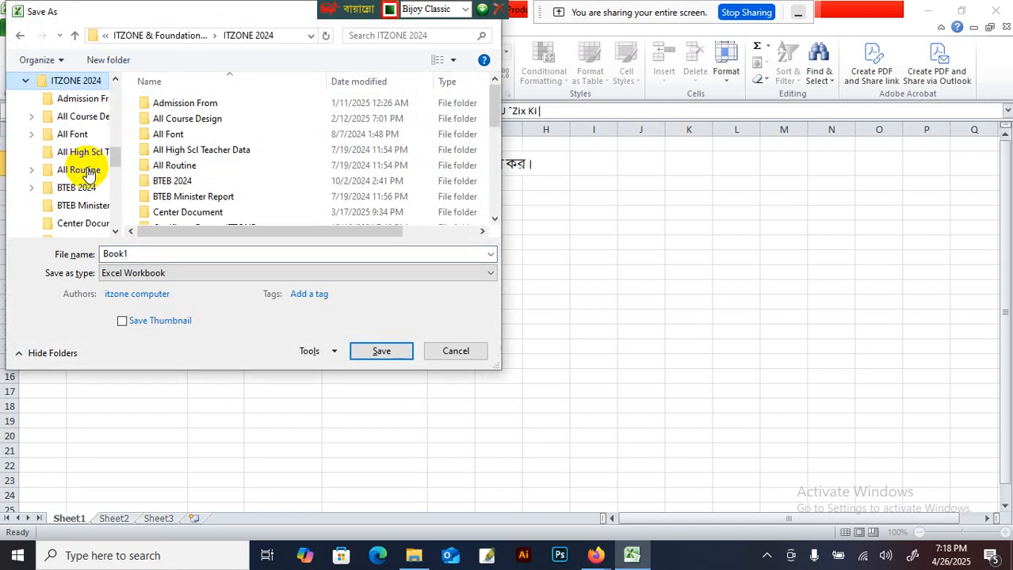
scroll(206, 176, "down", 2)
double_click(210, 168)
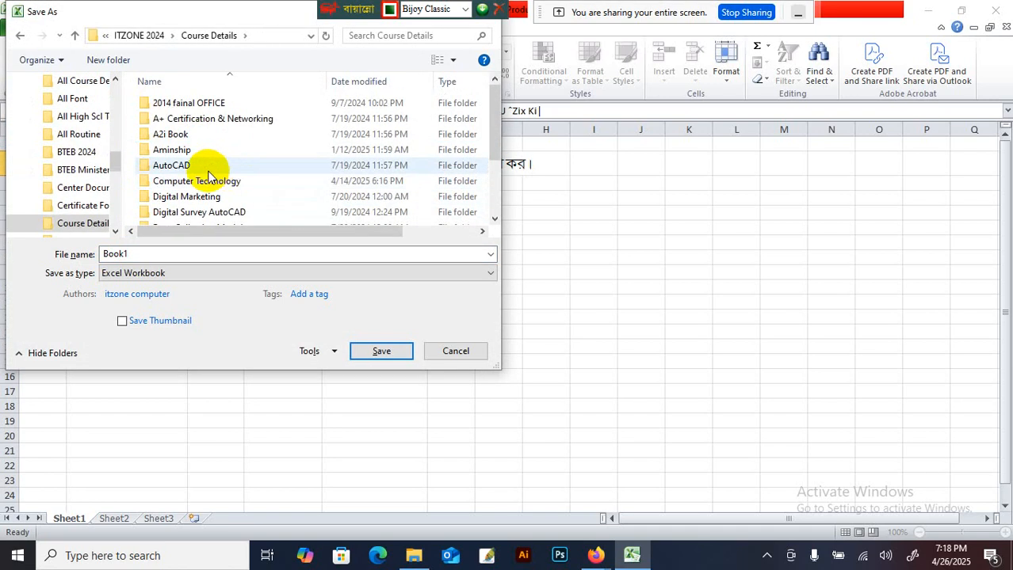
double_click(207, 182)
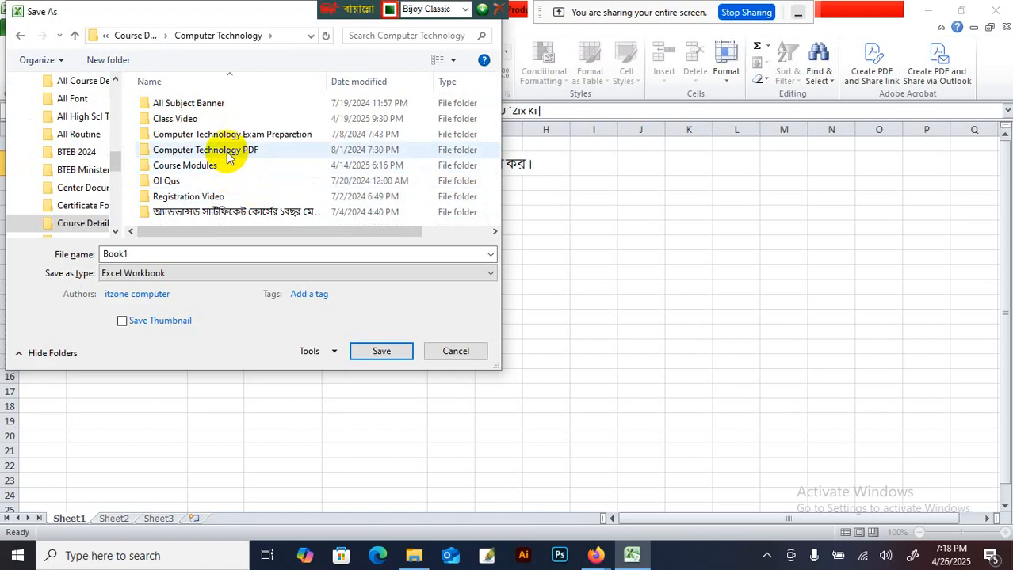
Step: Set the save location to Class Video > 1st Semester > ICT & Computer Office Application > Class 2025
double_click(193, 126)
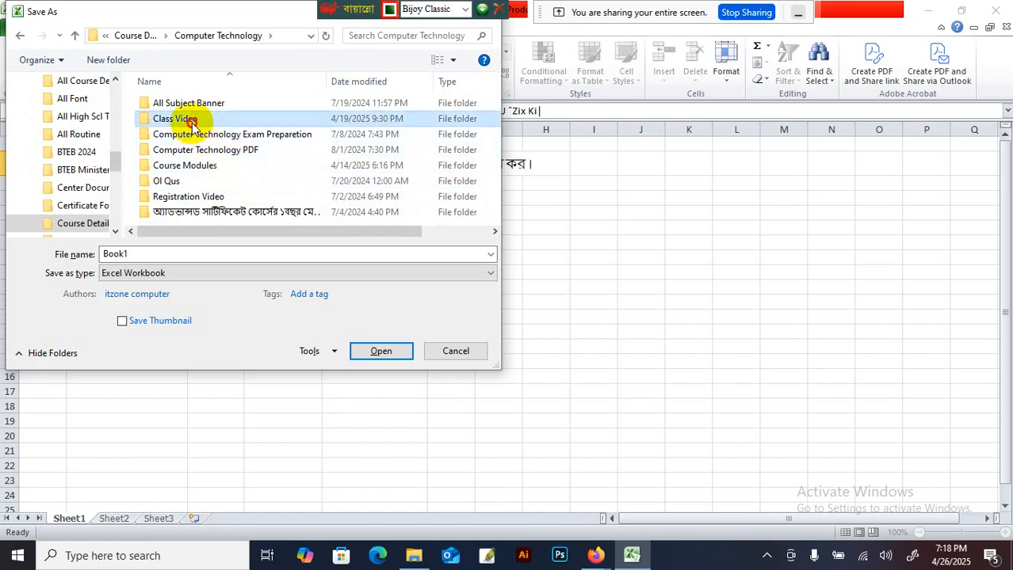
double_click(191, 124)
left_click(76, 38)
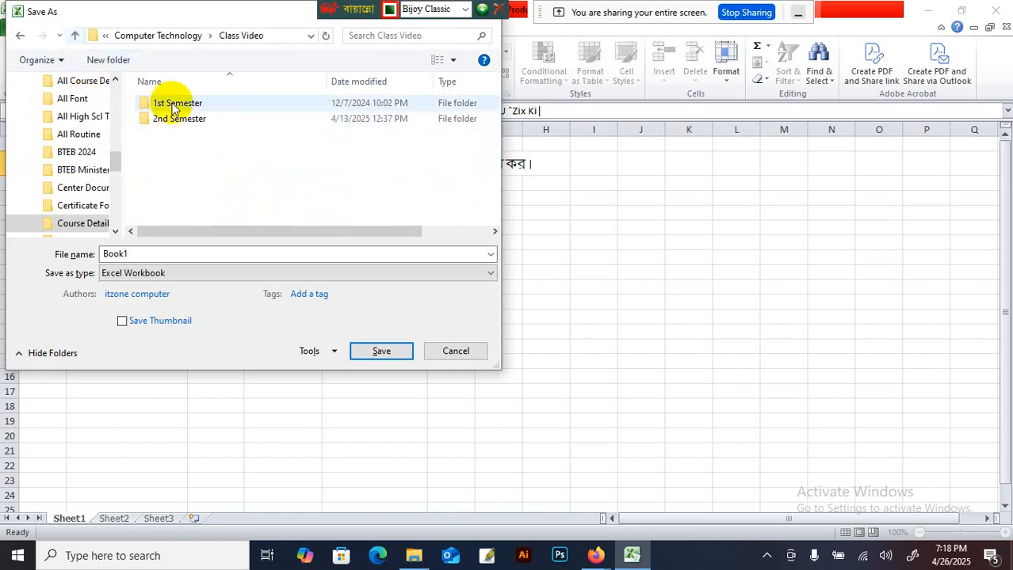
double_click(170, 103)
left_click(212, 171)
double_click(212, 168)
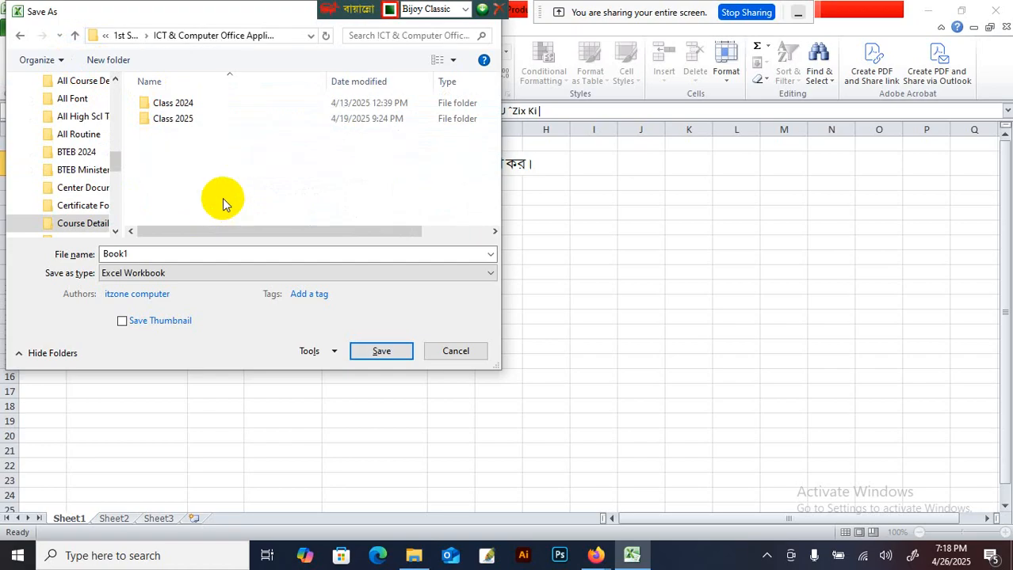
double_click(188, 122)
Step: Switch the keyboard layout from Bijoy Classic to English and replace the file name with "cLASS-5"
left_click(163, 252)
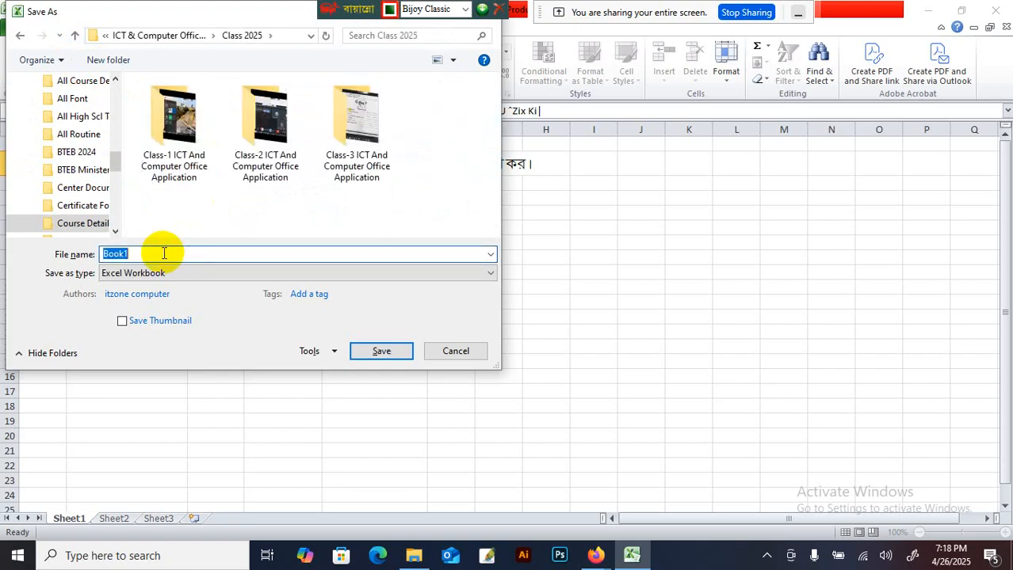
type("‰`,yy")
key("BackSpace")
key("BackSpace")
key("BackSpace")
key("BackSpace")
key("ctrl+alt+b")
type("cLASS-")
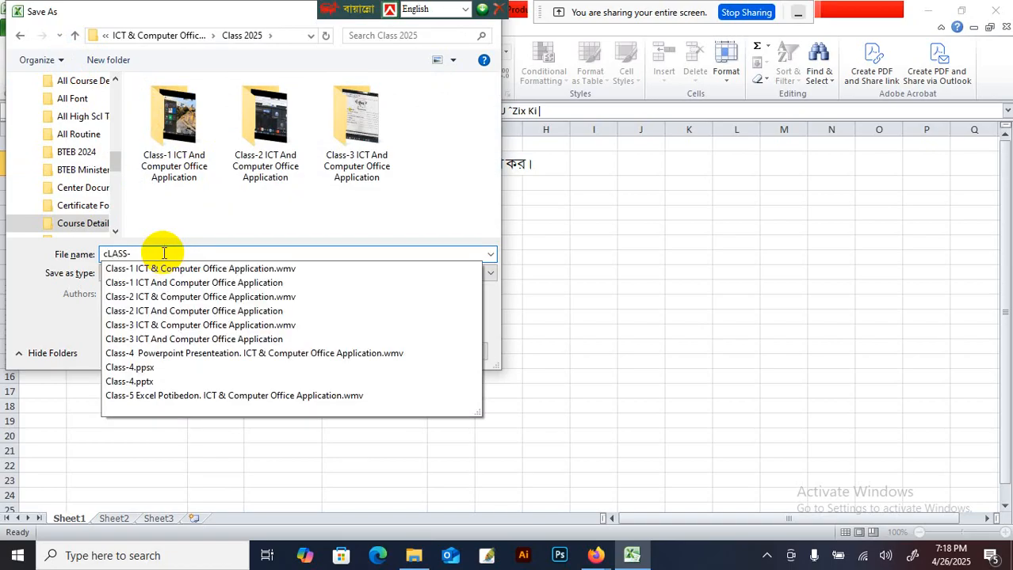
type("5")
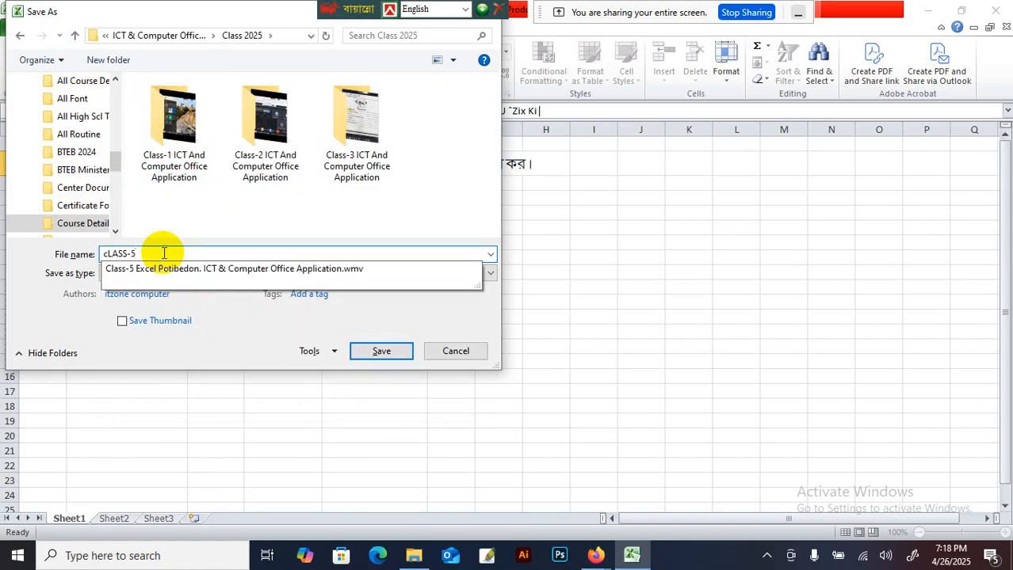
Step: Correct the file name to "CLASS-6" and save it as an Excel Workbook
left_click(106, 255)
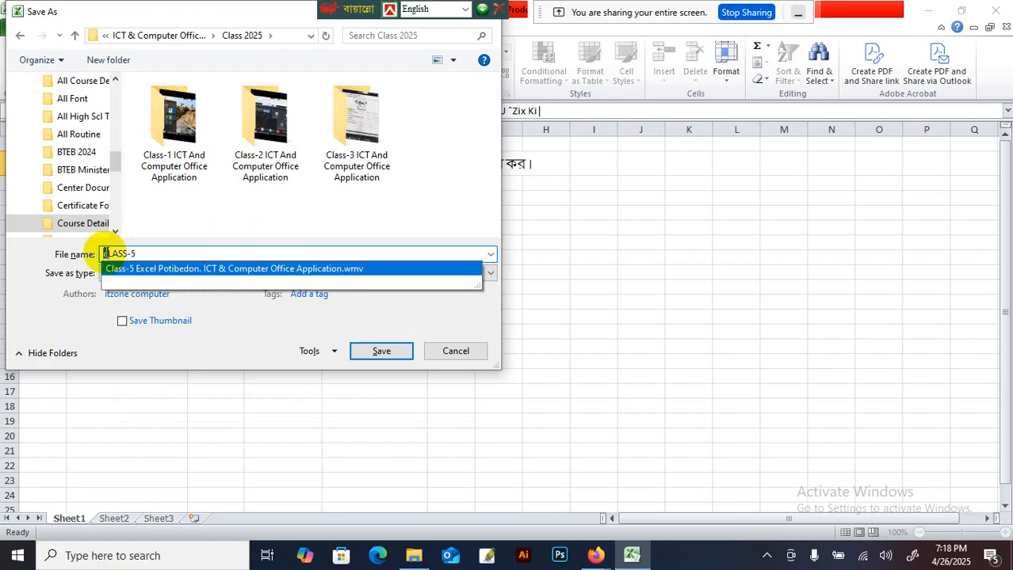
type("C")
left_click(159, 255)
key("BackSpace")
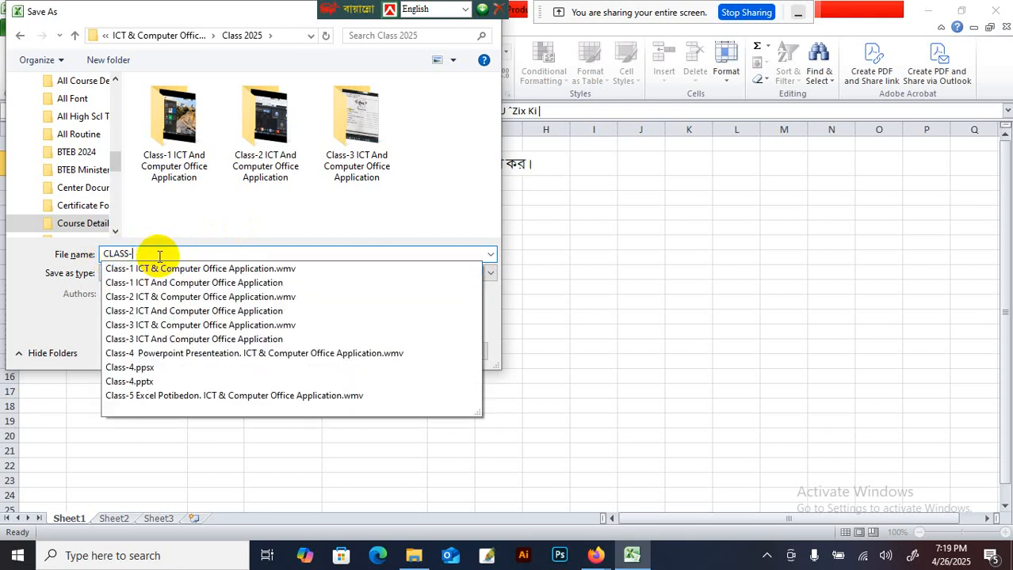
type("6")
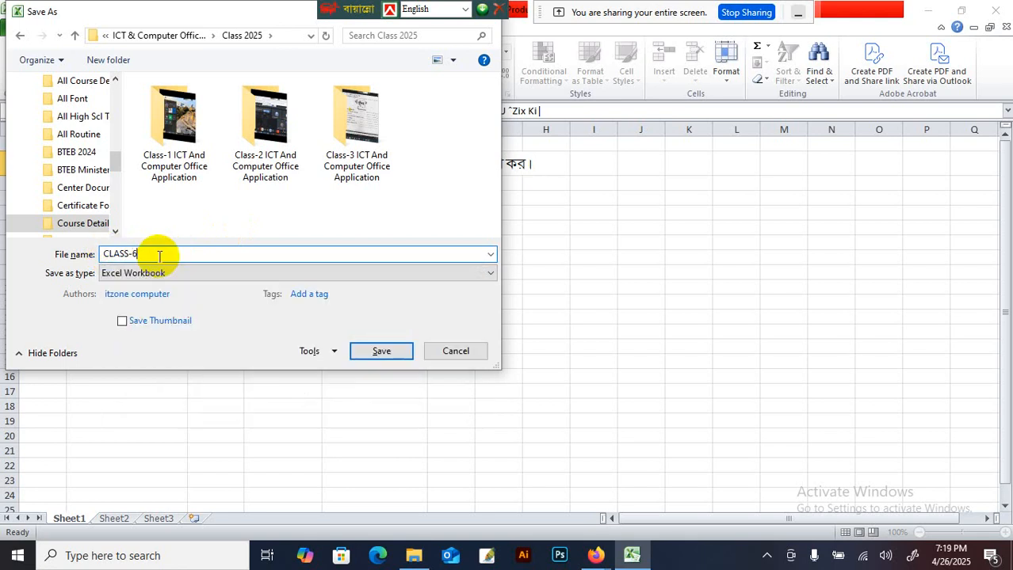
left_click(373, 351)
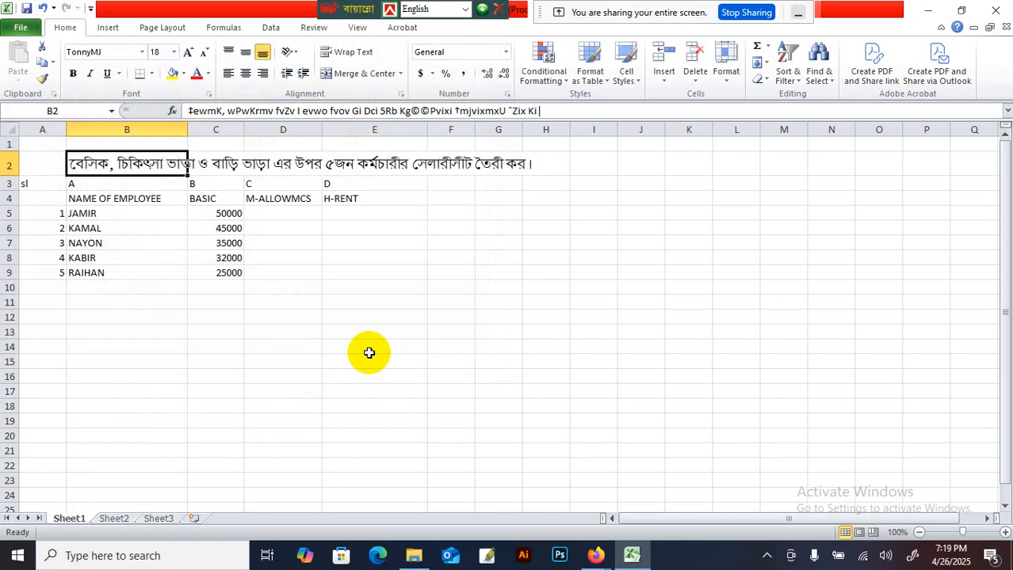
Step: Try to calculate the first employee's medical allowance in cell D5 with the formula =B2*10%
left_click(352, 287)
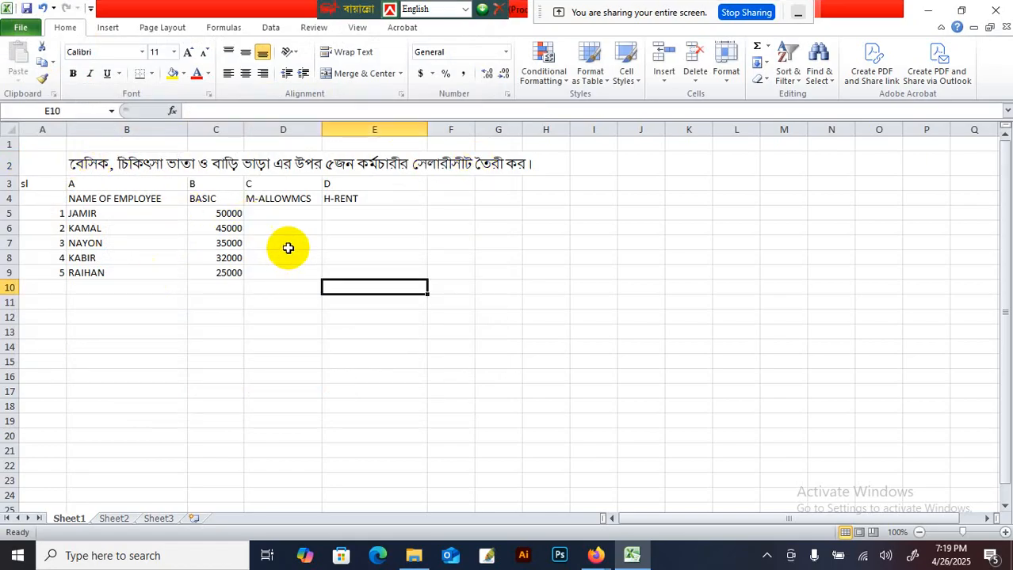
left_click(277, 215)
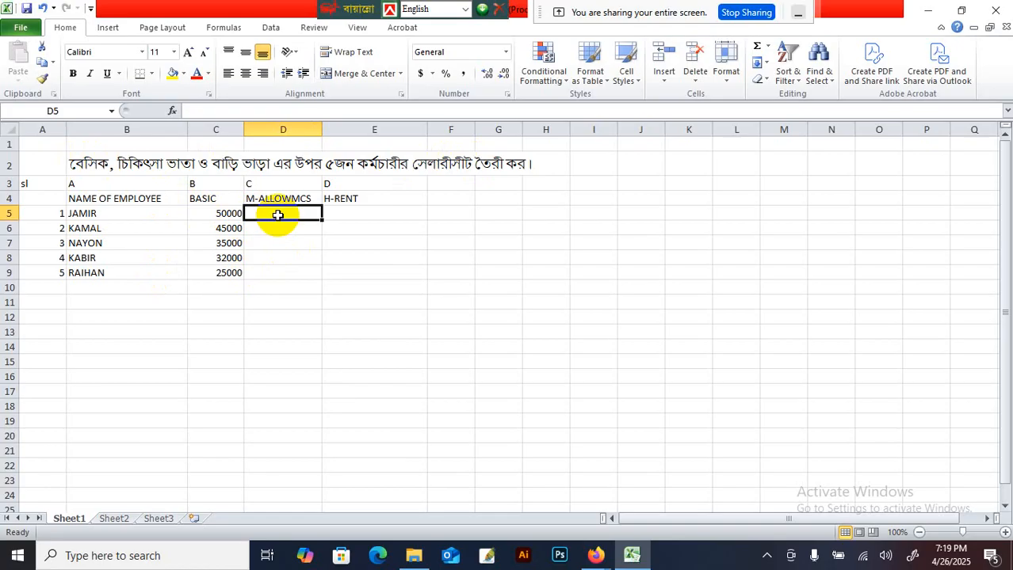
left_click(356, 215)
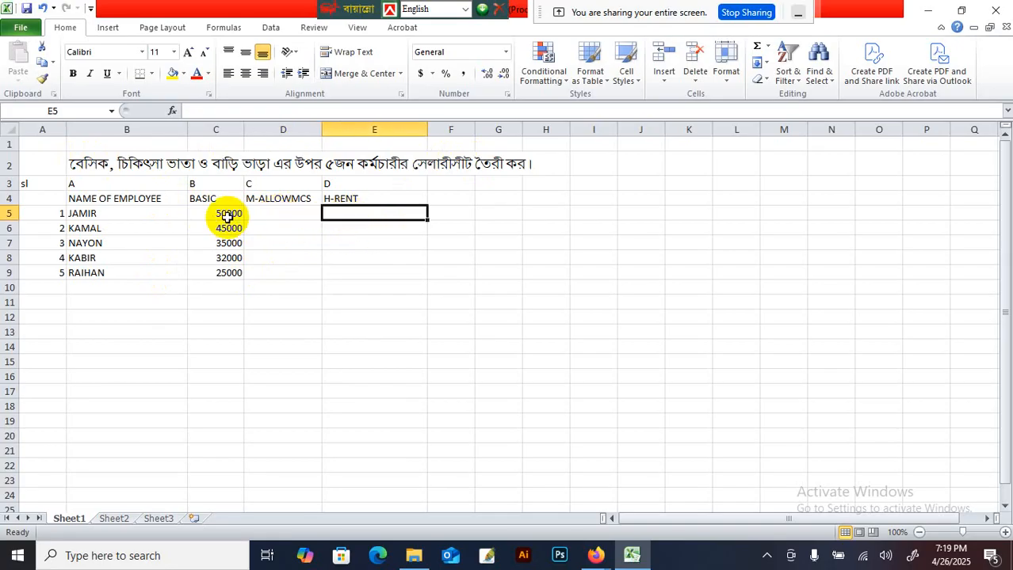
left_click(300, 216)
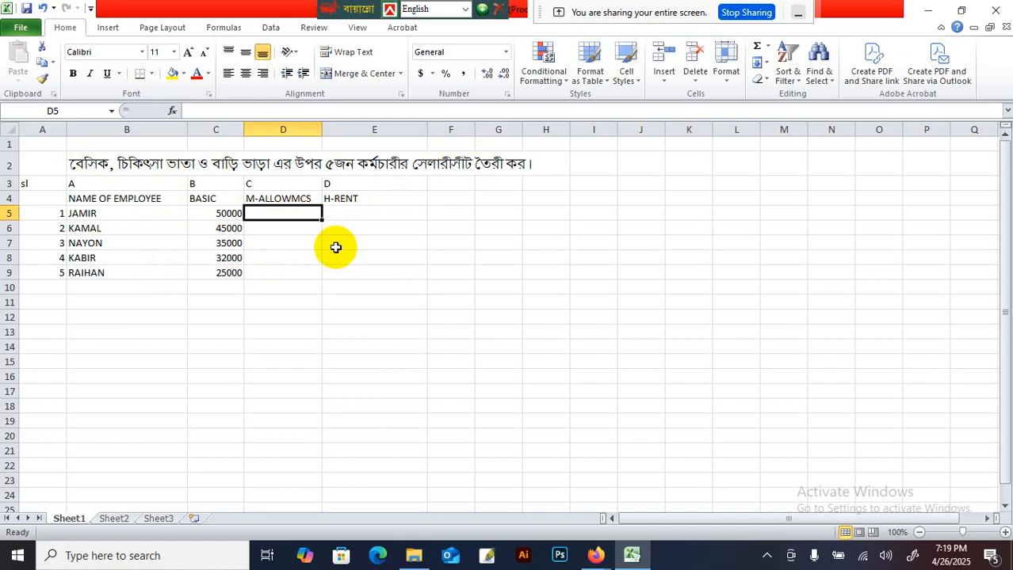
type("=")
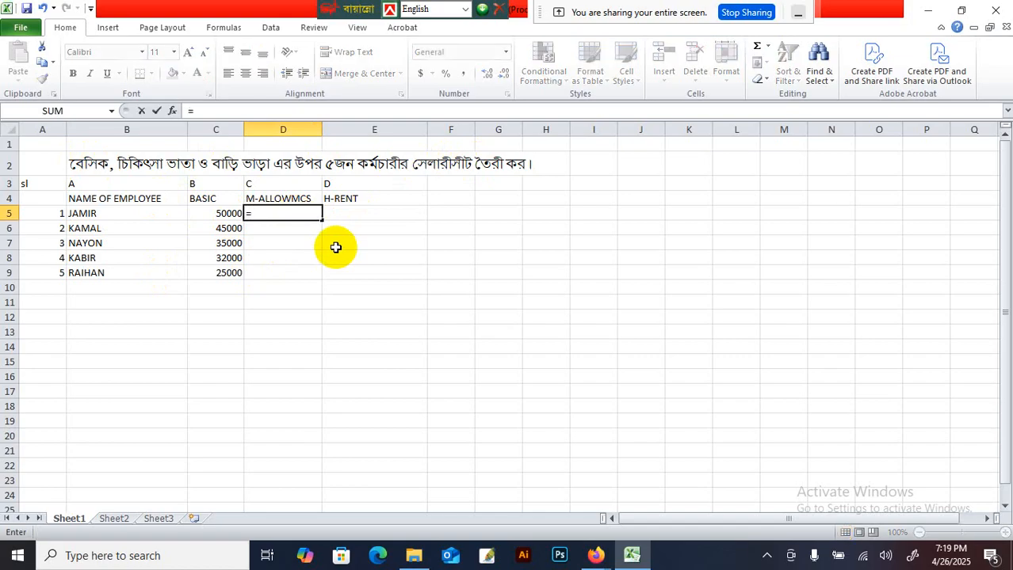
type("B2*10%")
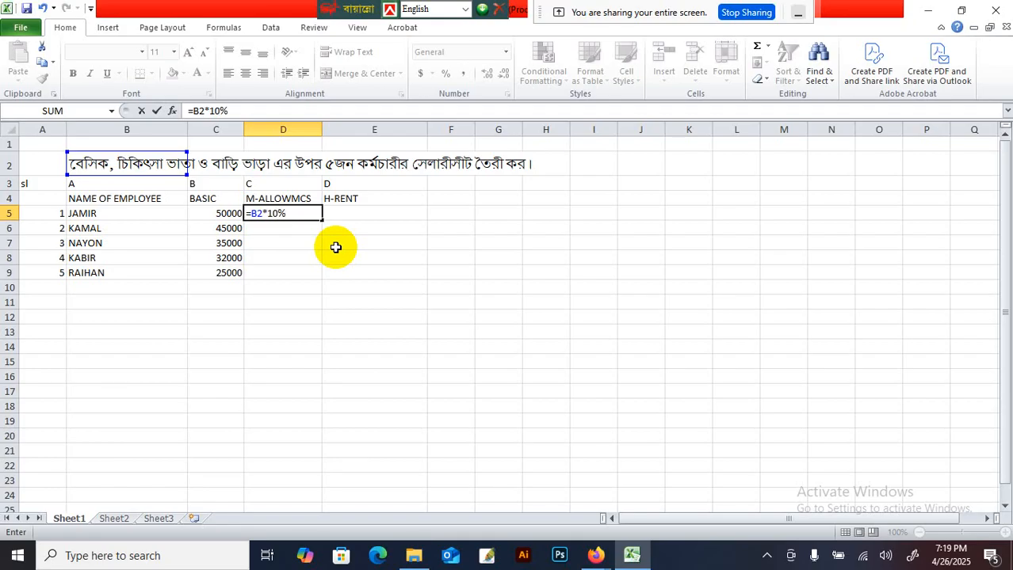
key("Return")
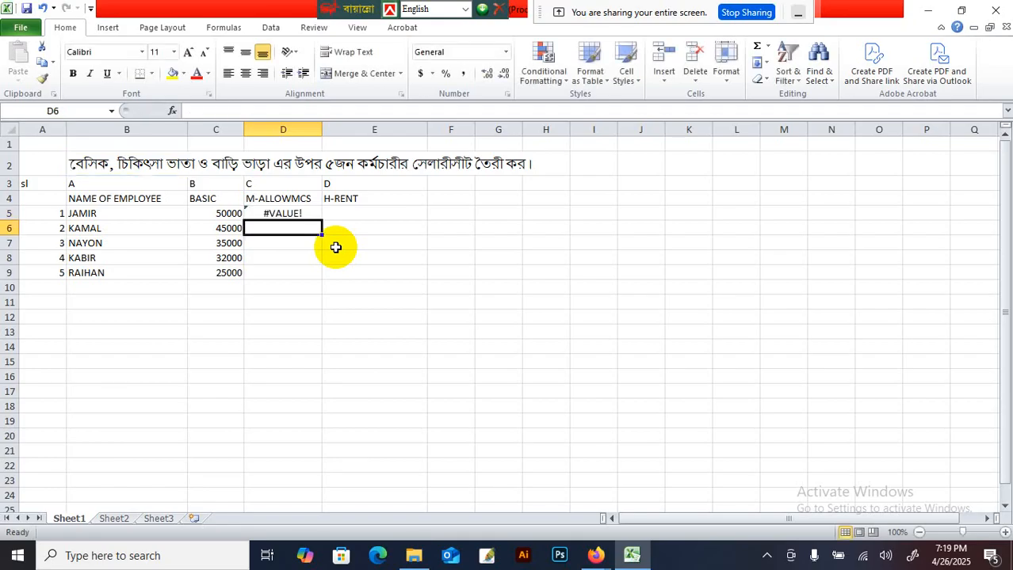
Step: Clear the medical allowance formula from cell D5
left_click(294, 212)
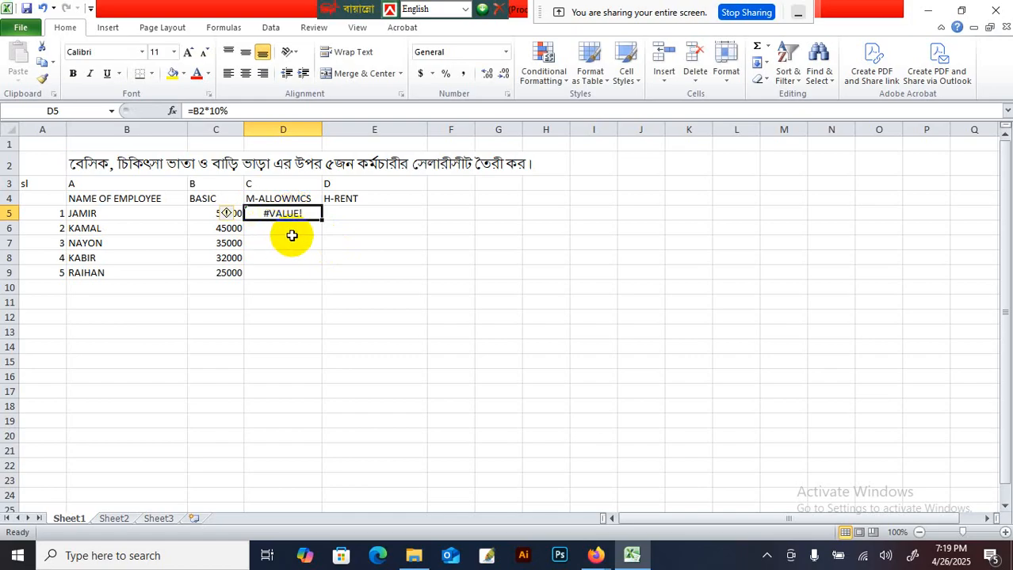
key("BackSpace")
left_click(259, 284)
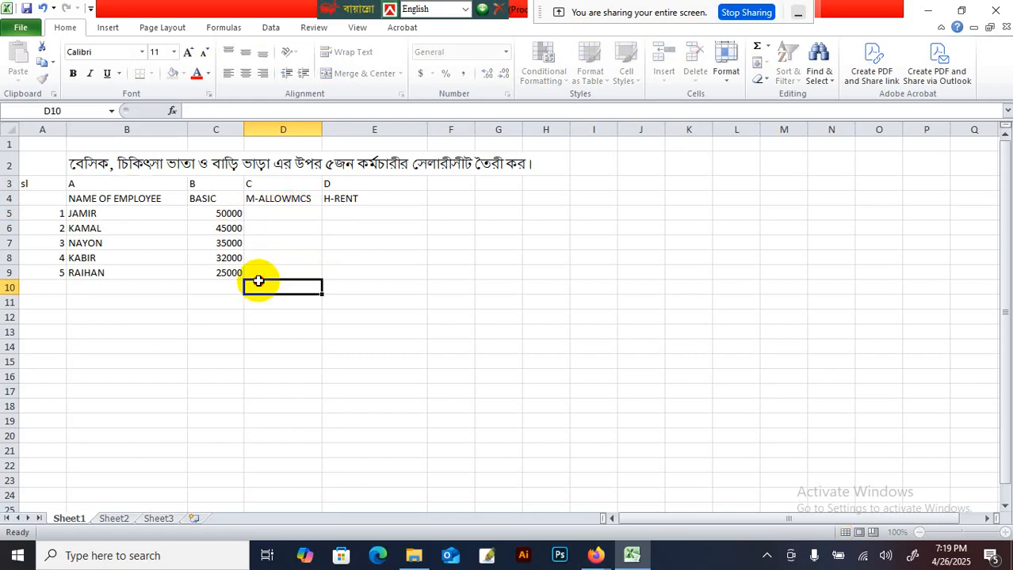
Step: Examine the column letters and headings in rows 3 and 4, the employee name and basic pay entries, and the Bangla title
left_click(215, 213)
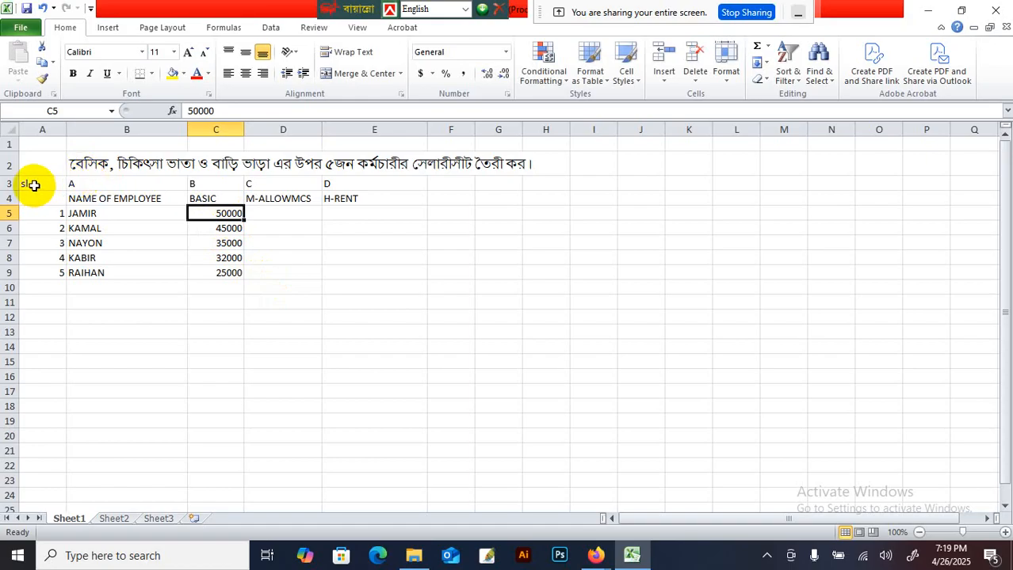
left_click_drag(34, 185, 40, 268)
left_click(84, 185)
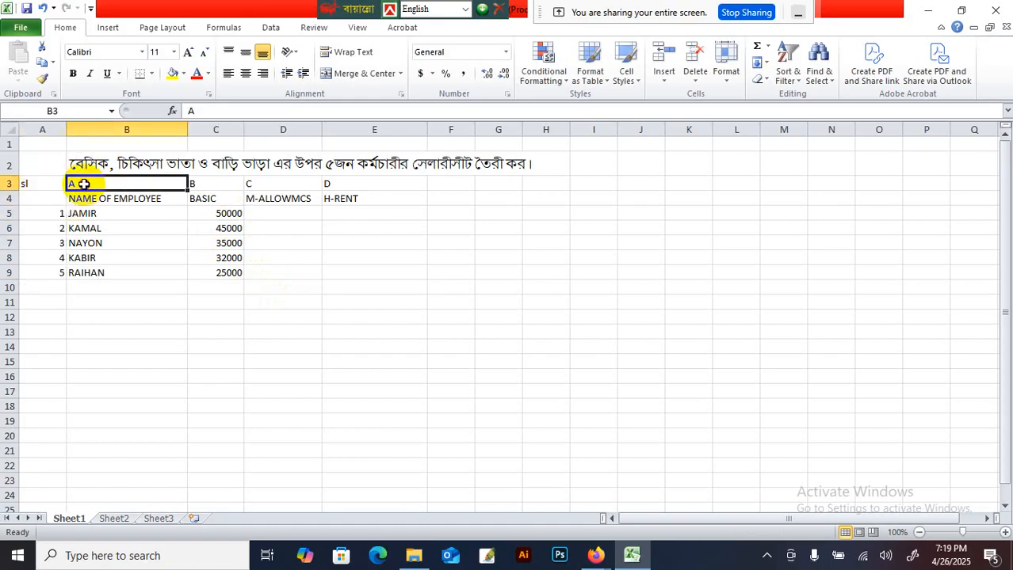
left_click(85, 198)
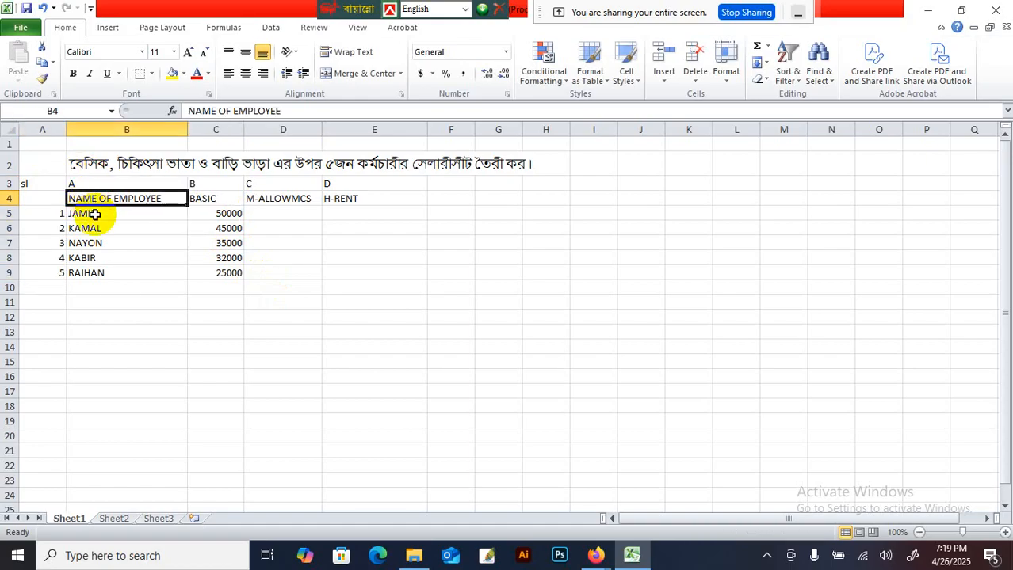
left_click_drag(94, 214, 102, 273)
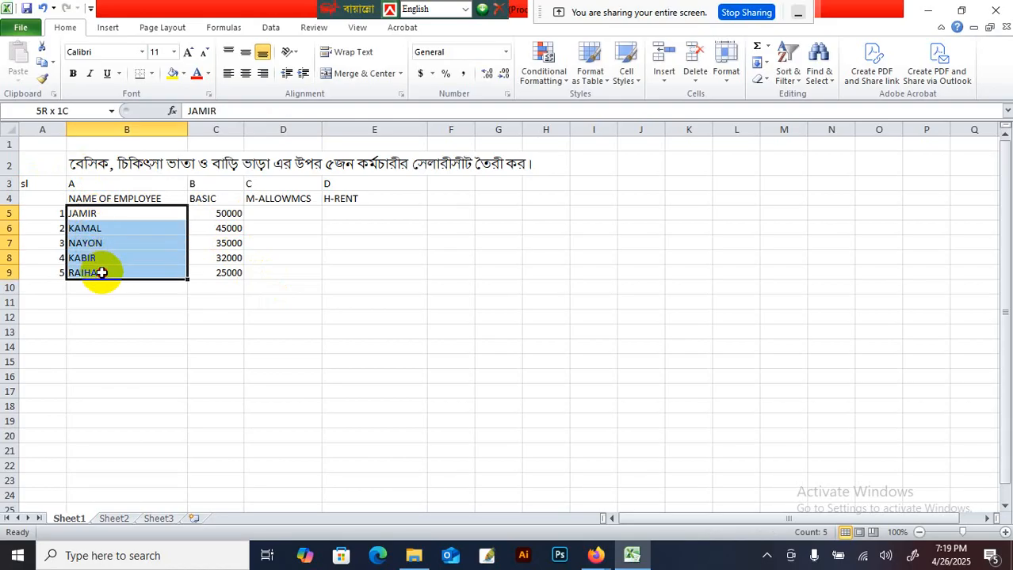
left_click(208, 185)
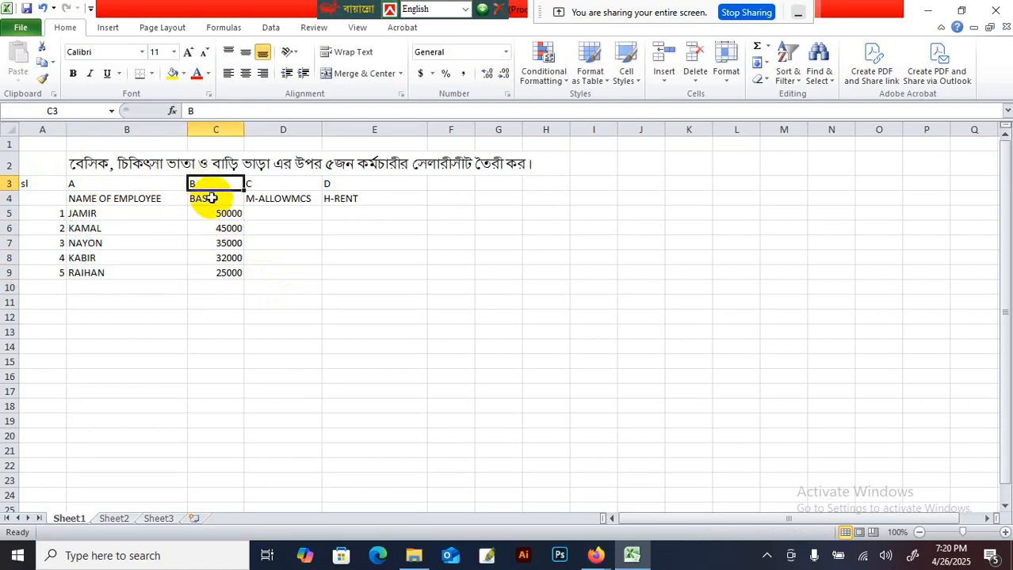
left_click(212, 198)
left_click_drag(222, 213, 226, 279)
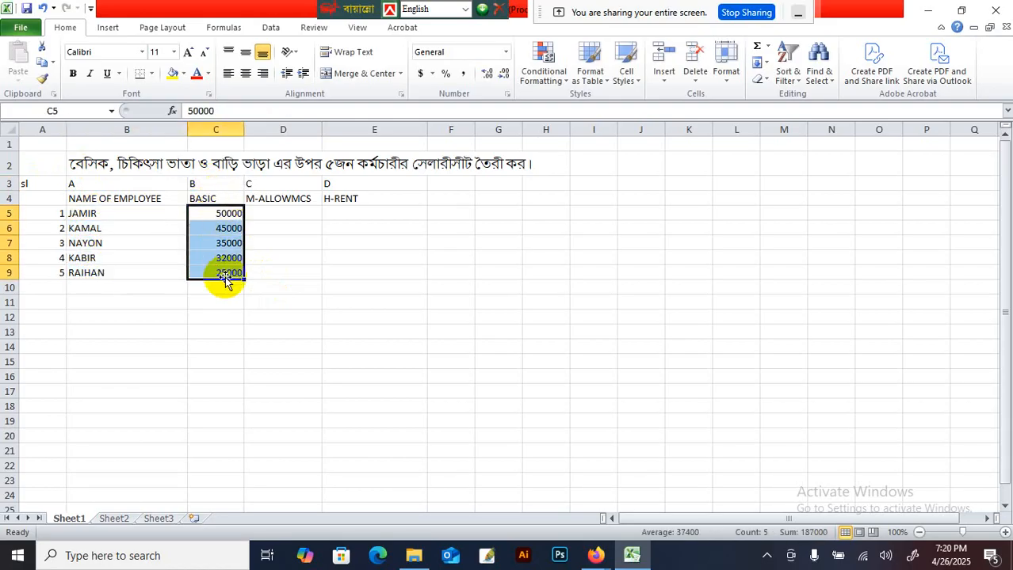
left_click(273, 185)
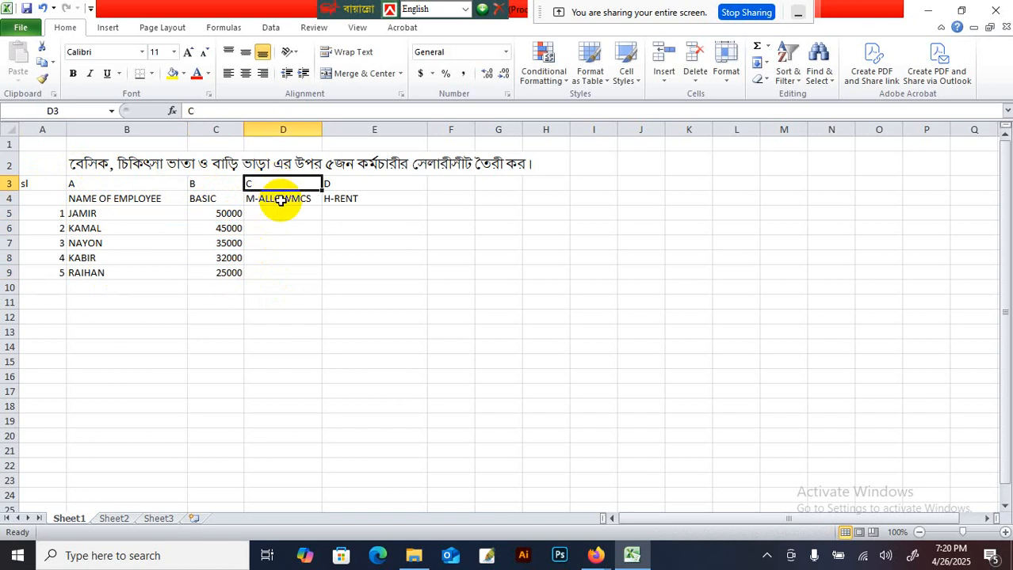
left_click(280, 199)
left_click(348, 185)
left_click(348, 199)
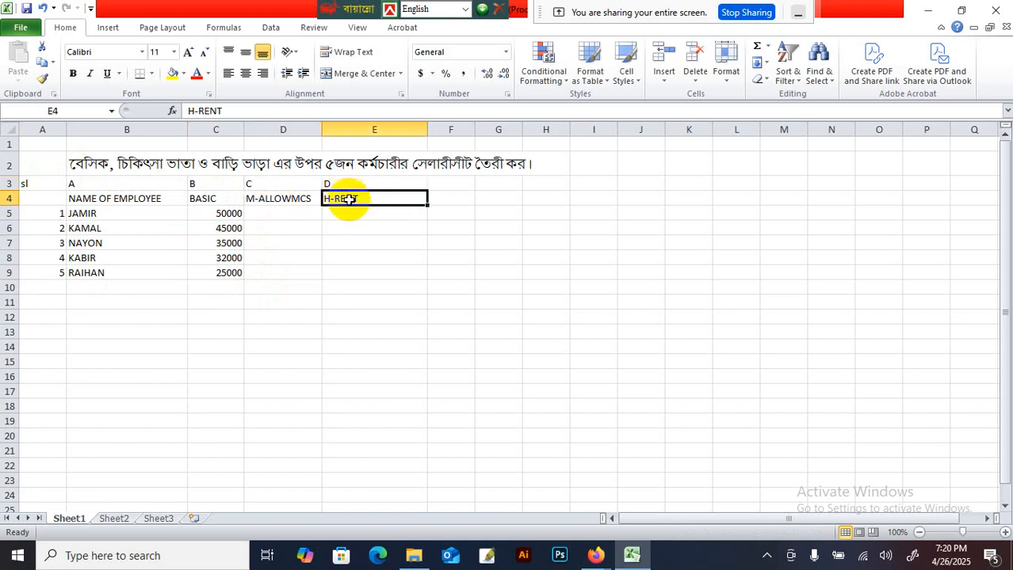
left_click_drag(90, 163, 527, 170)
left_click(502, 225)
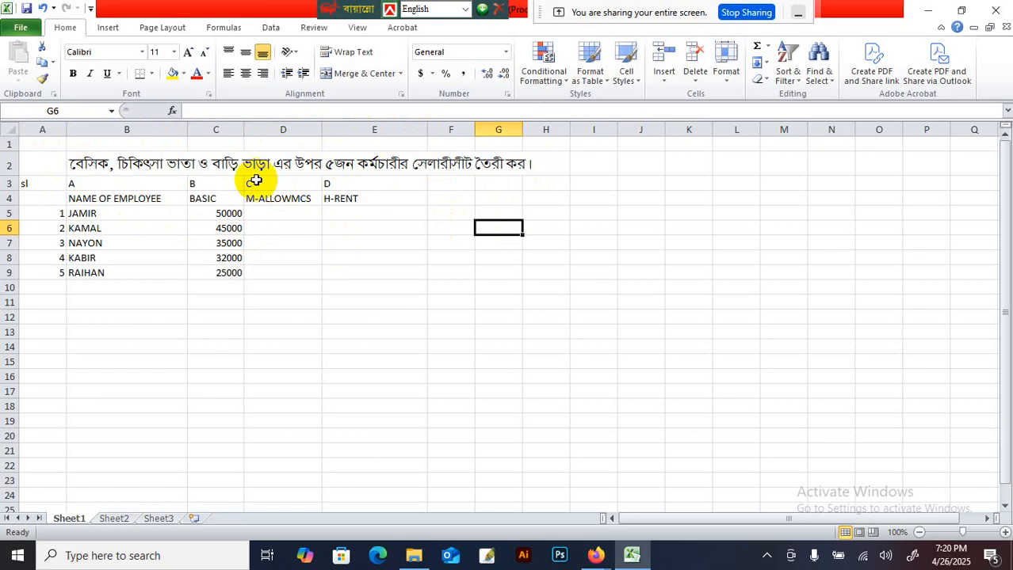
left_click(278, 216)
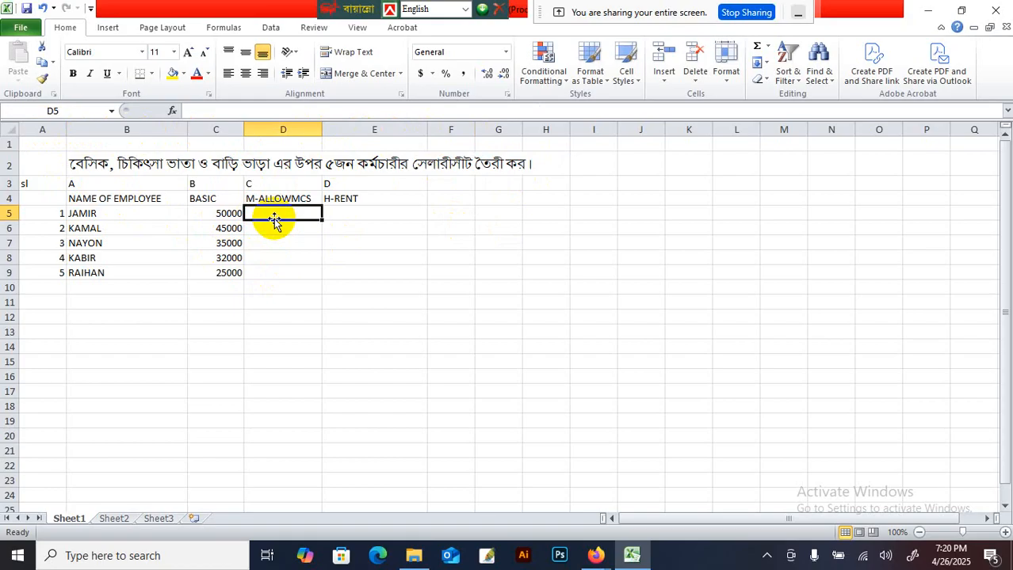
Step: Calculate the first employee's medical allowance in cell D5 with =C5*10% and fill the formula down to D9
left_click(225, 216)
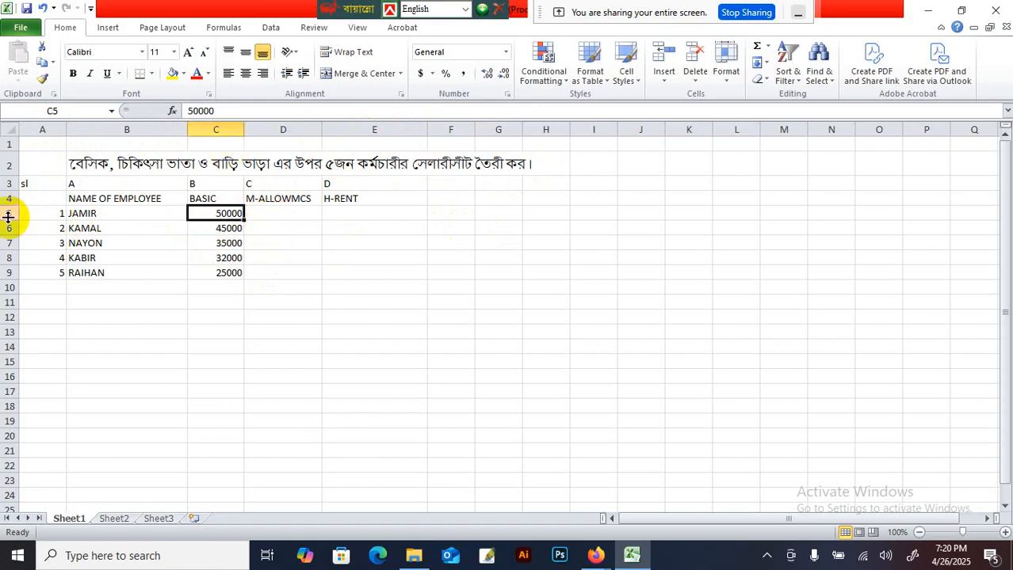
left_click(293, 217)
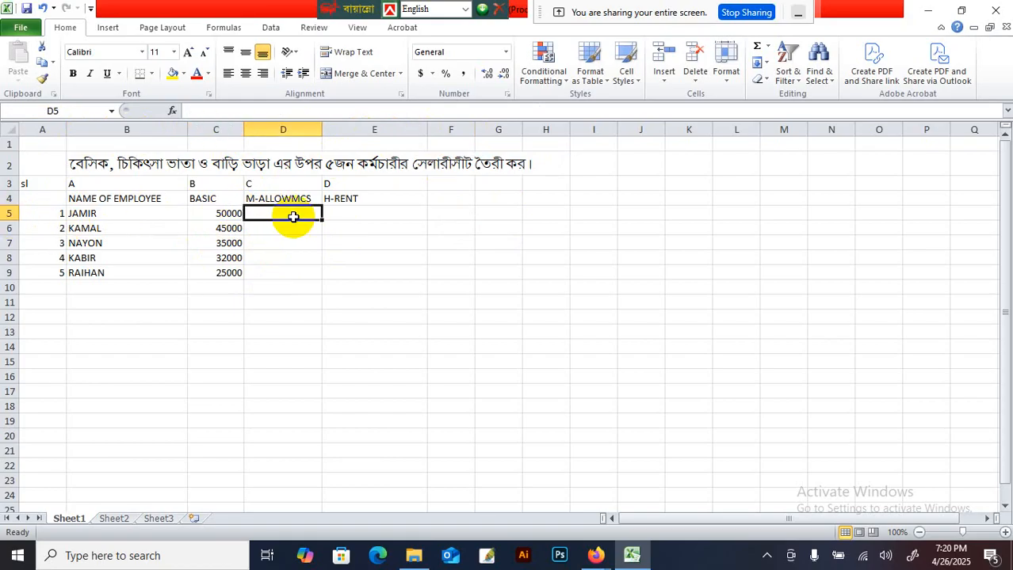
type("=")
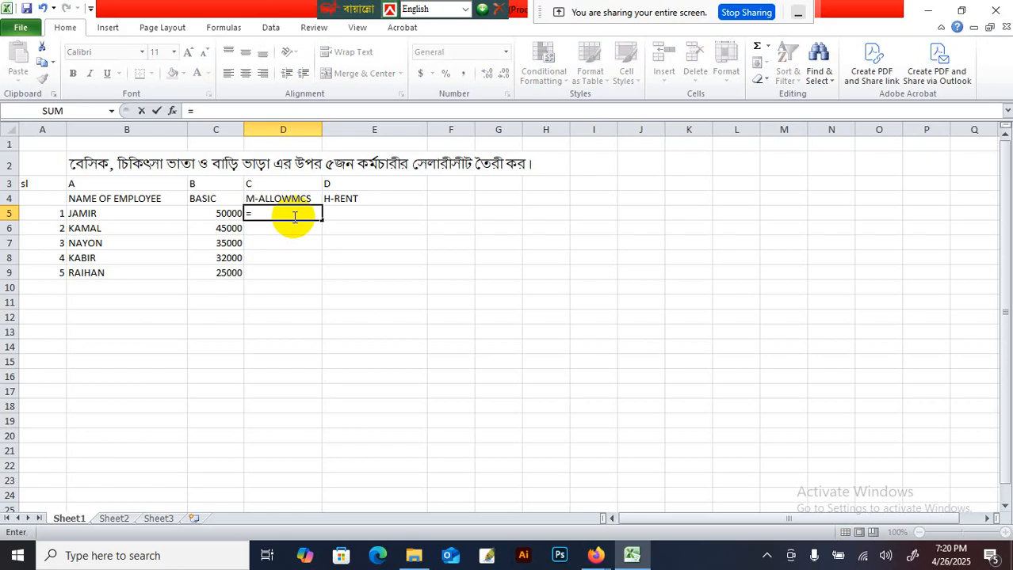
type("B")
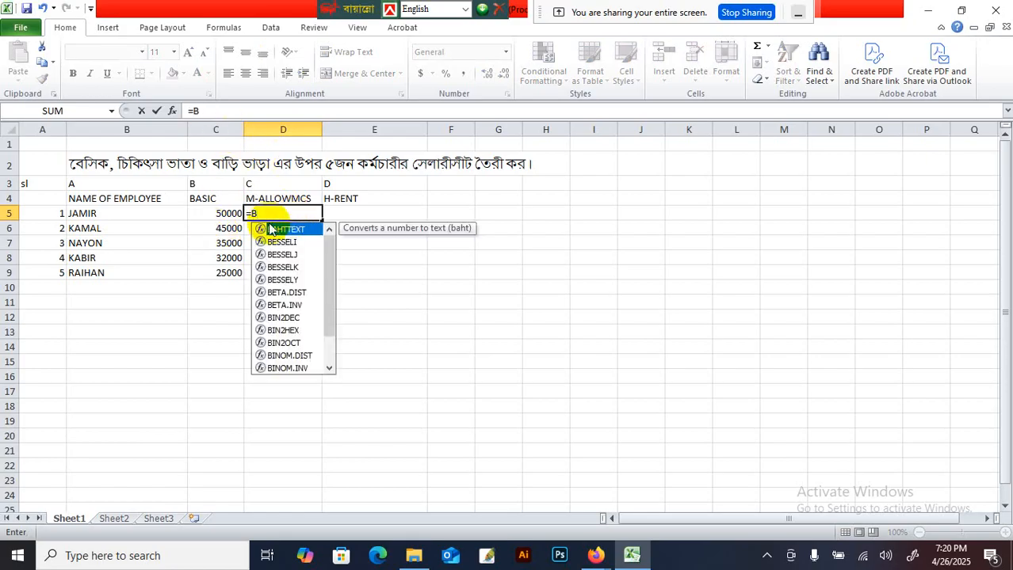
key("BackSpace")
type("C")
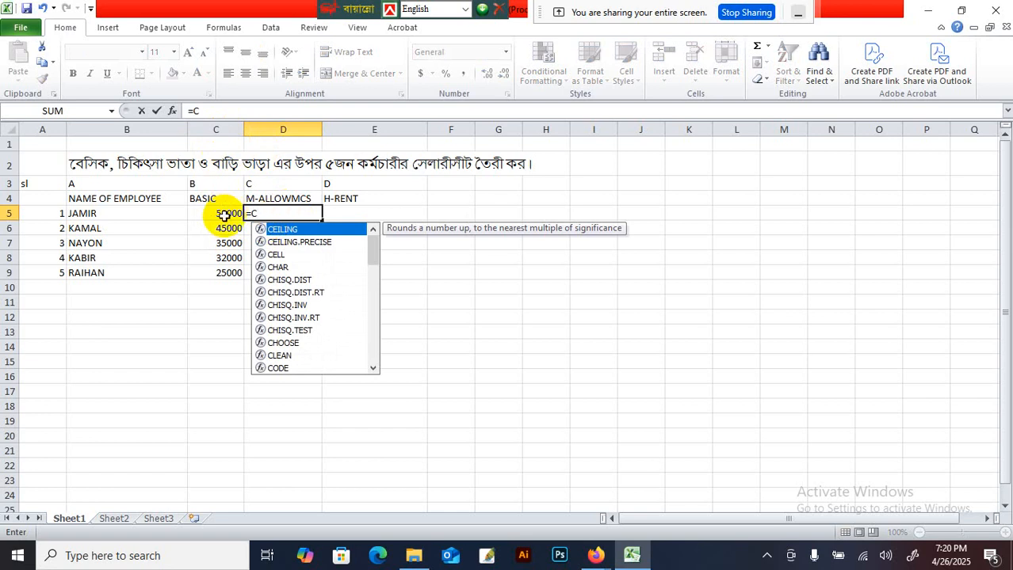
type("5*10%")
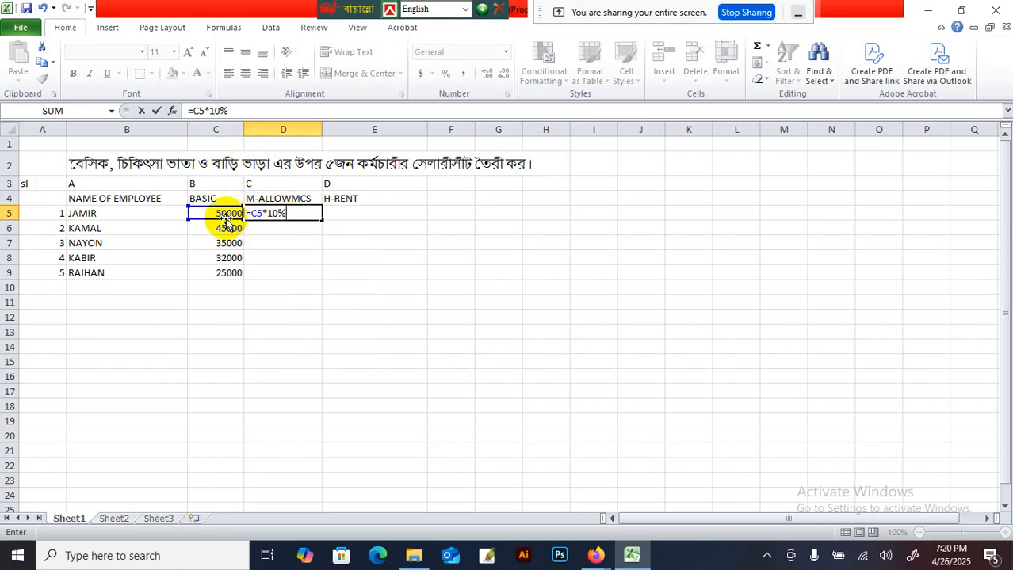
key("Return")
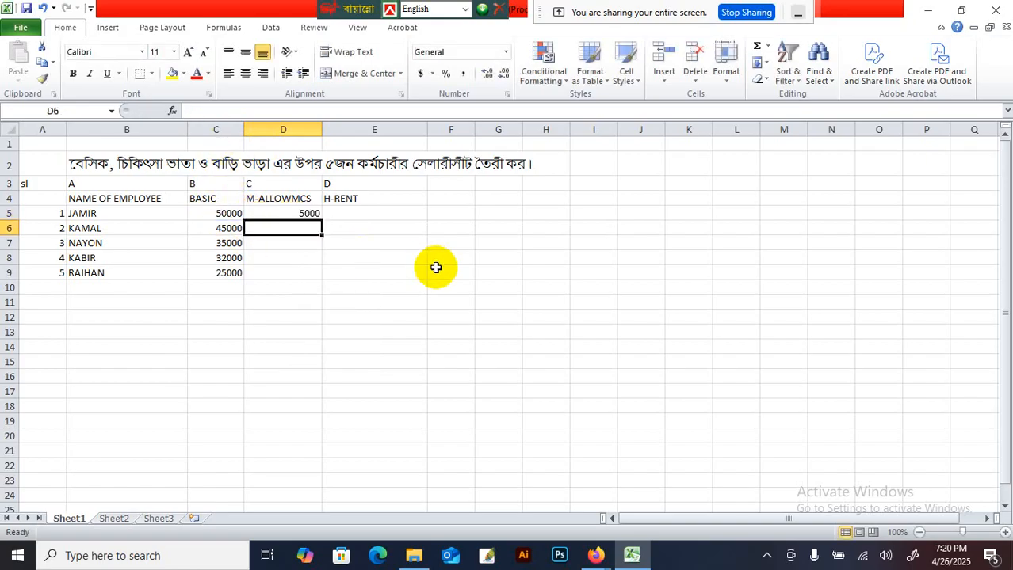
left_click(296, 210)
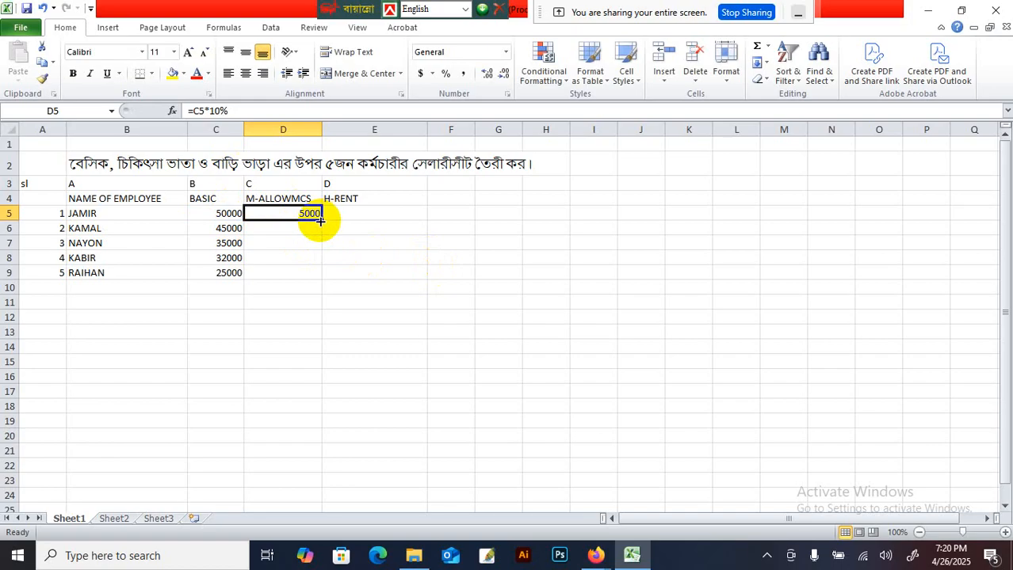
left_click_drag(319, 221, 325, 276)
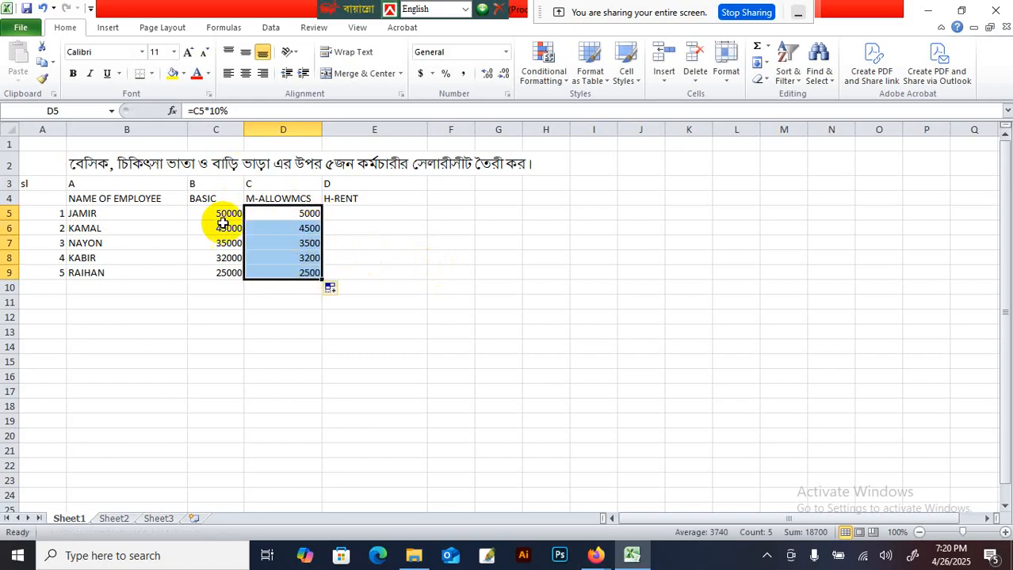
Step: Calculate the first employee's house rent in cell E5 with the formula =C5*50%
left_click(361, 213)
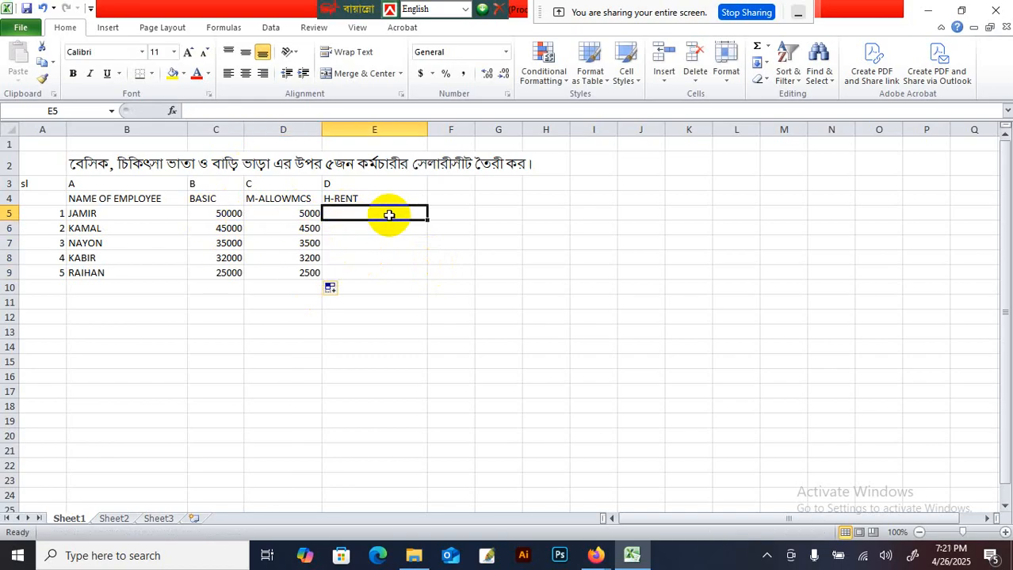
type("=")
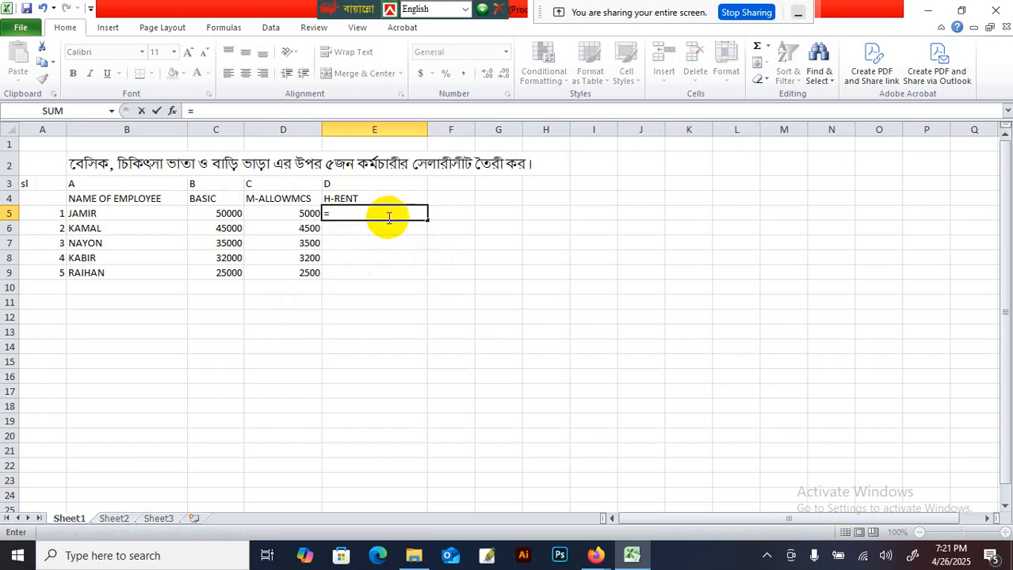
type("C")
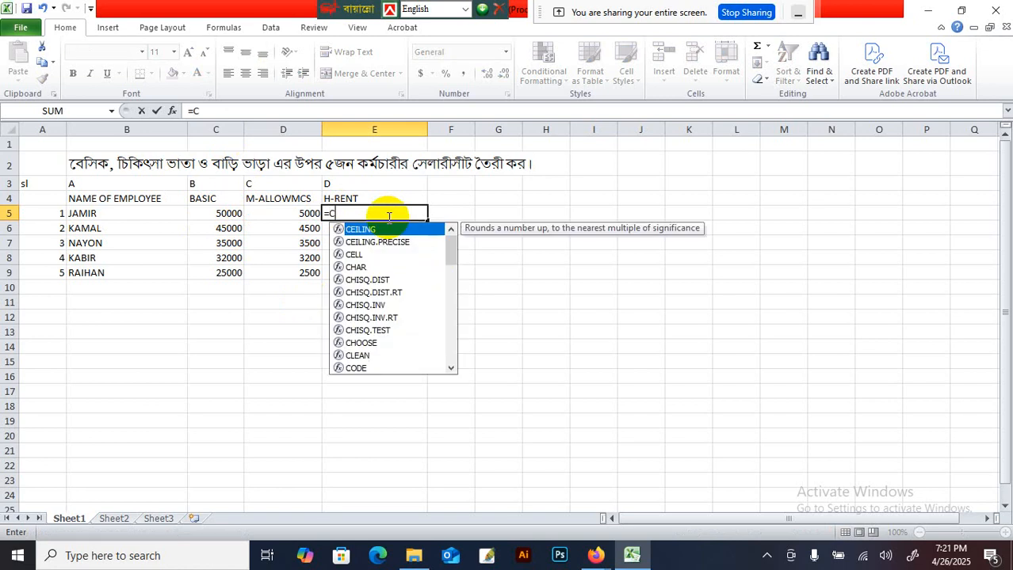
type("5*50%")
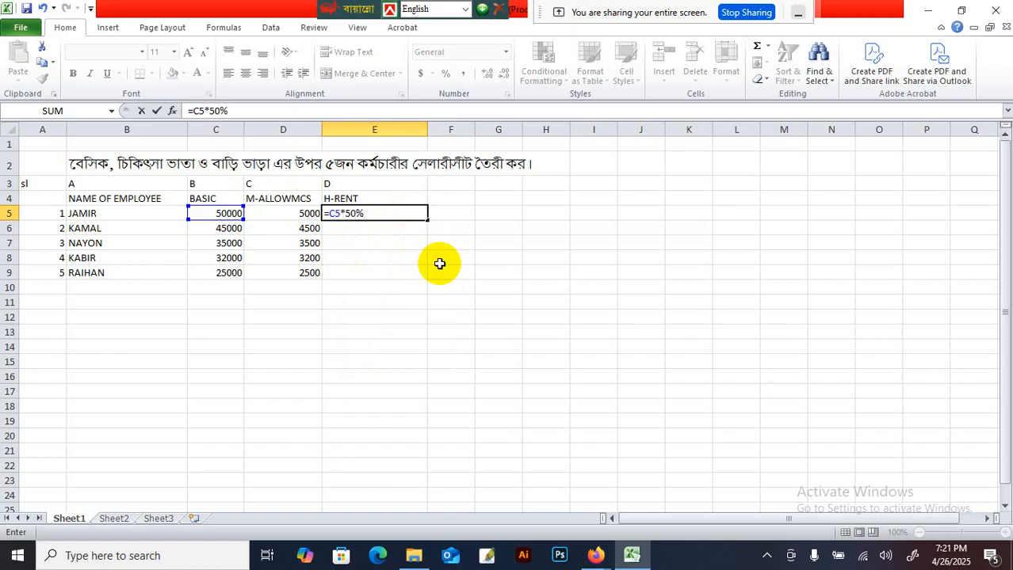
key("Return")
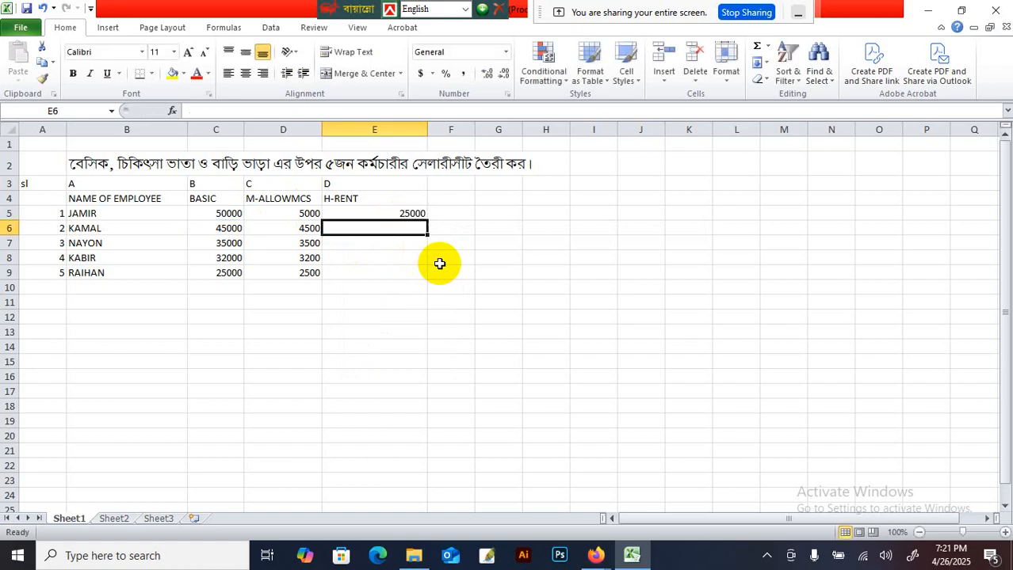
Step: Fill the house rent formula from E5 down to E9 for the remaining employees
left_click(403, 212)
left_click_drag(426, 221, 422, 275)
left_click(399, 210)
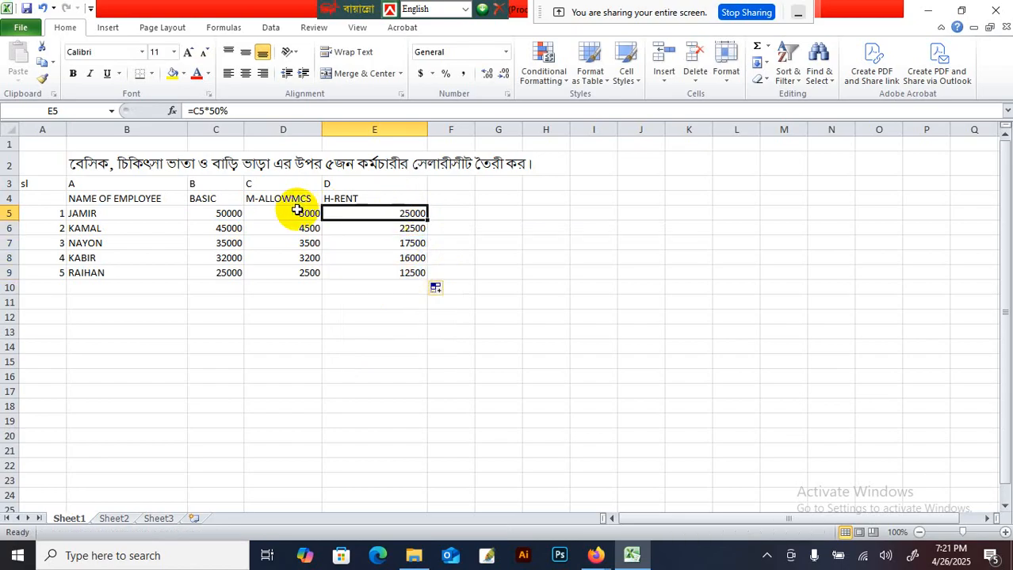
Step: Compare the medical allowance and house rent formulas in D5 and E5 with the basic pay cell C5
left_click(295, 214)
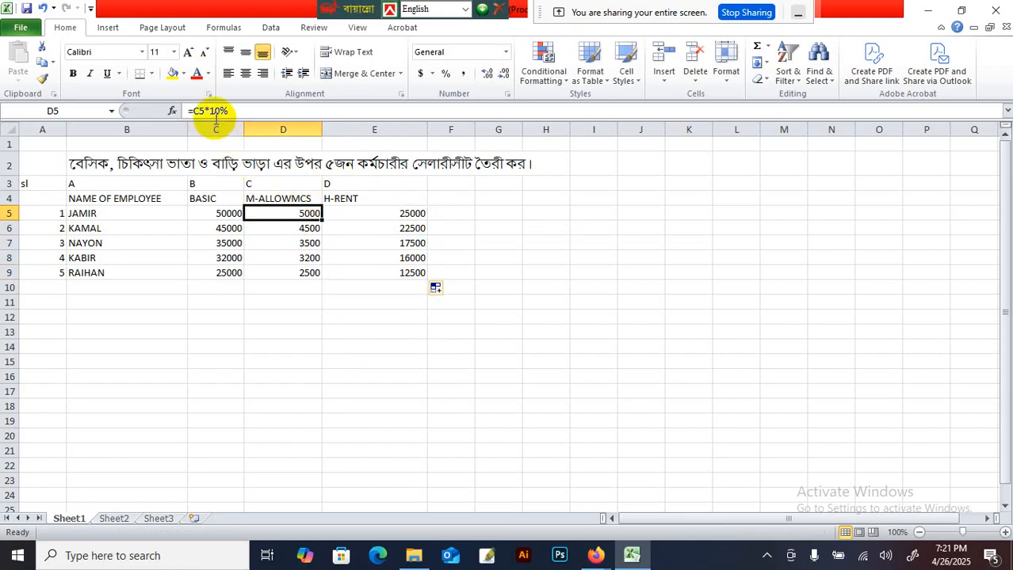
left_click(225, 216)
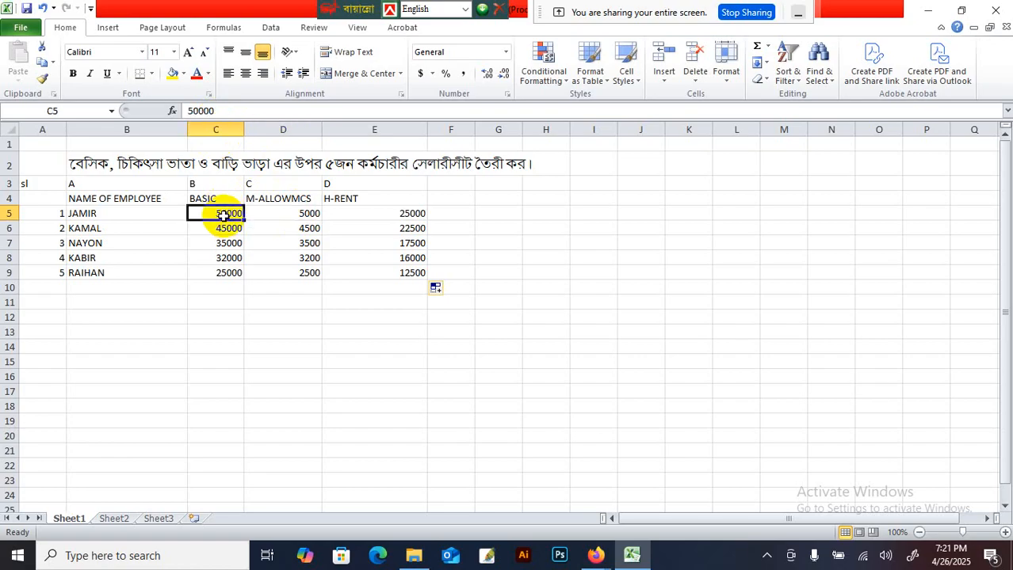
left_click(283, 212)
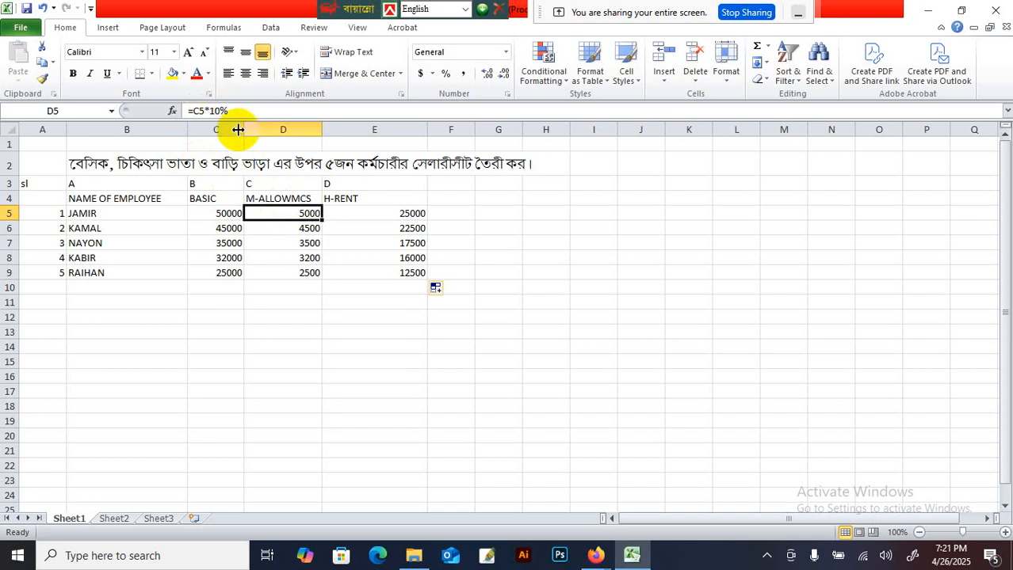
left_click(402, 211)
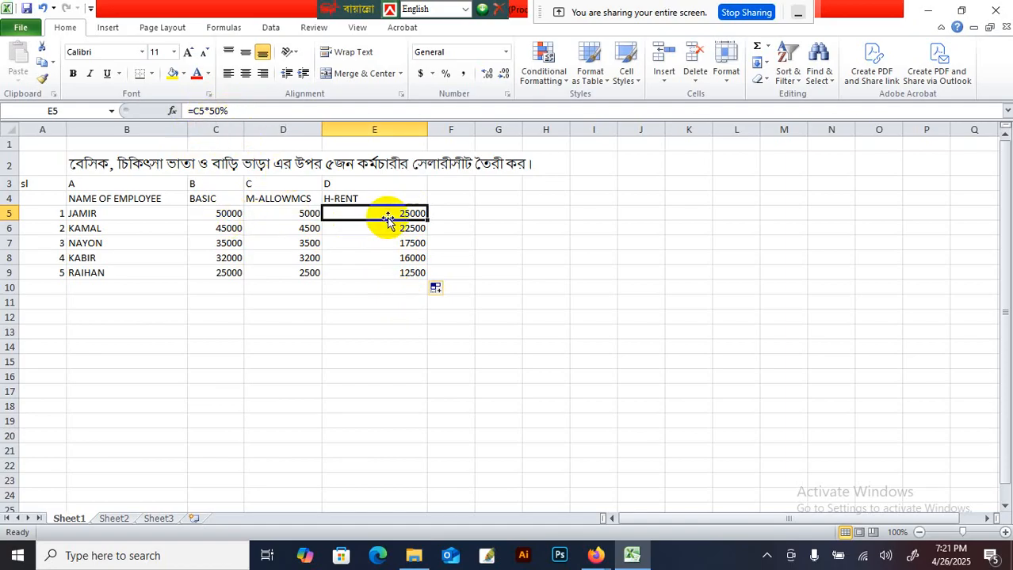
left_click(230, 215)
left_click(389, 215)
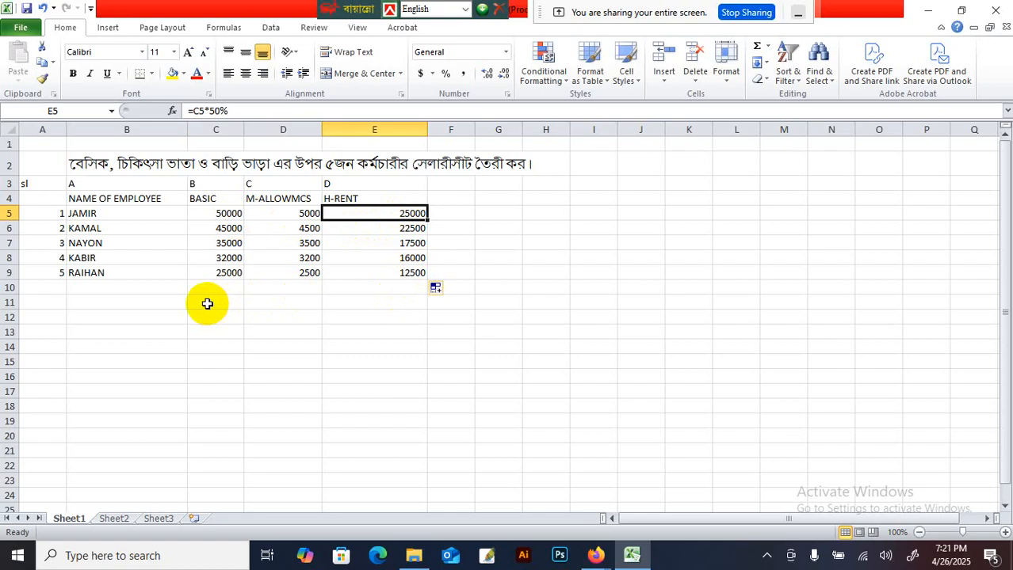
Step: Try the formula =C5*10% in empty cell D11, and undo back to before the house rent fill
left_click(306, 299)
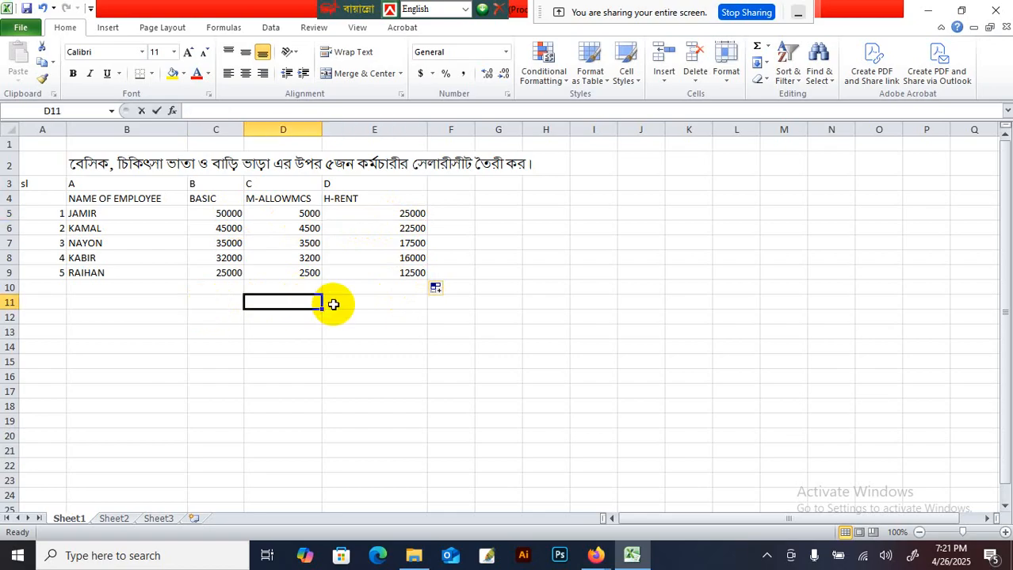
type("=C")
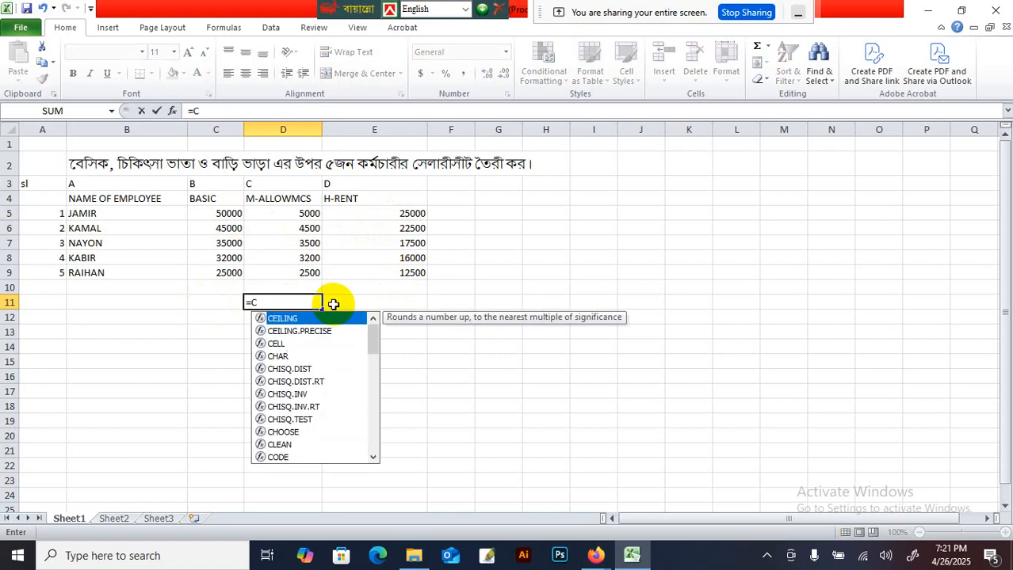
type("*")
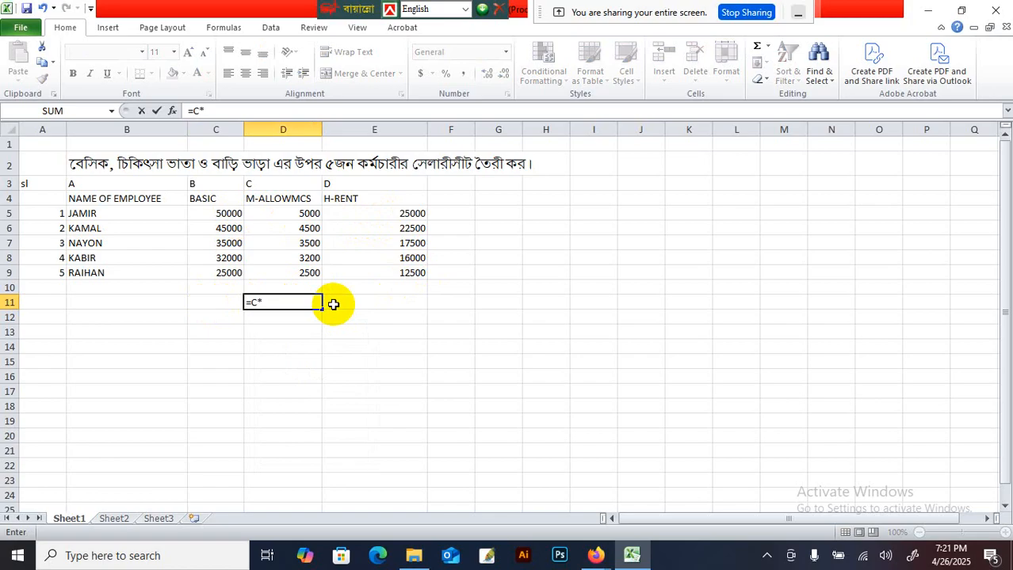
key("BackSpace")
type("5")
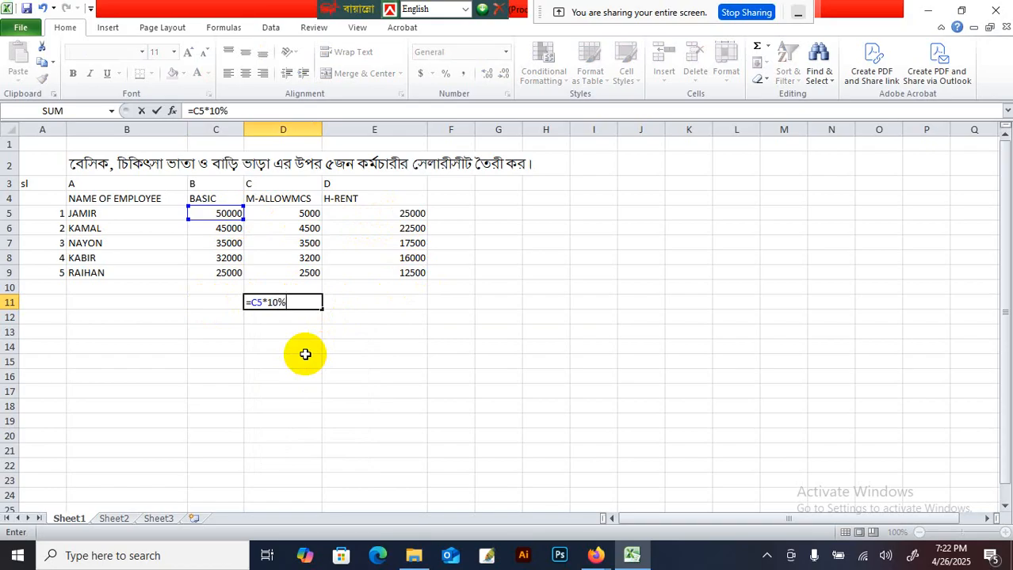
left_click(305, 354)
left_click(305, 302)
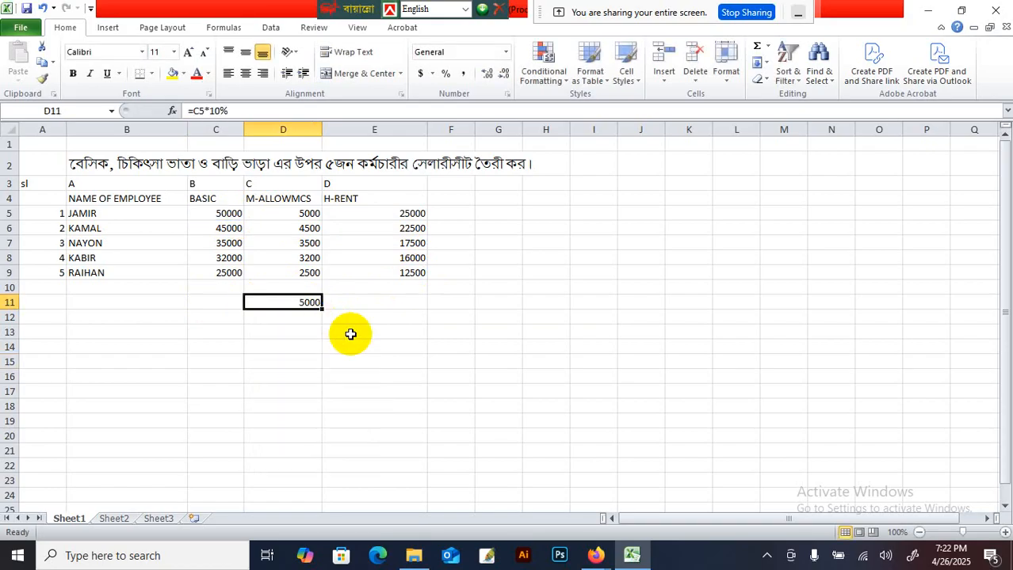
key("Delete")
key("ctrl+z")
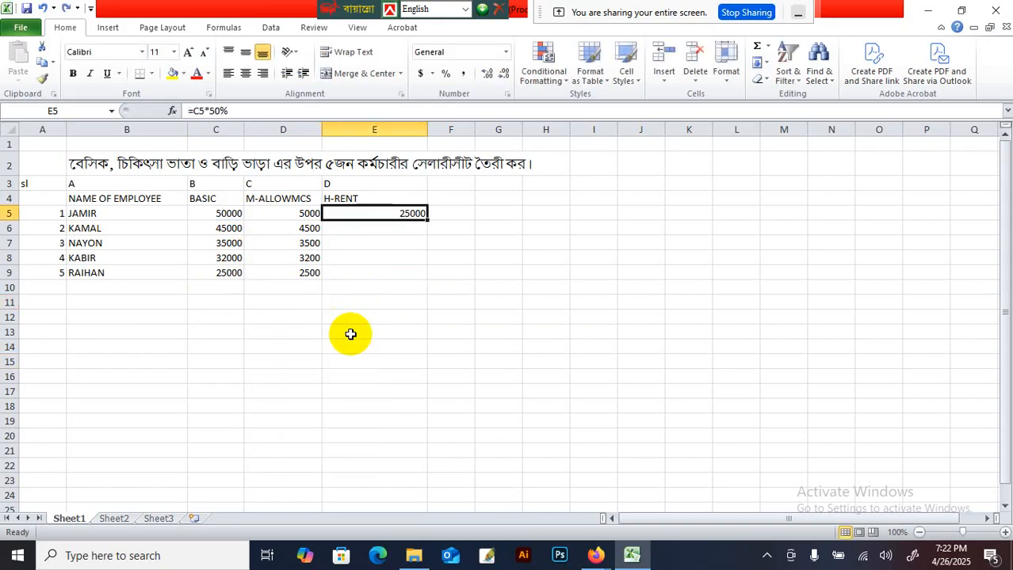
Step: Fill the house rent formula from E5 through E9 again so every employee has a value
left_click(378, 307)
left_click(406, 223)
left_click(417, 215)
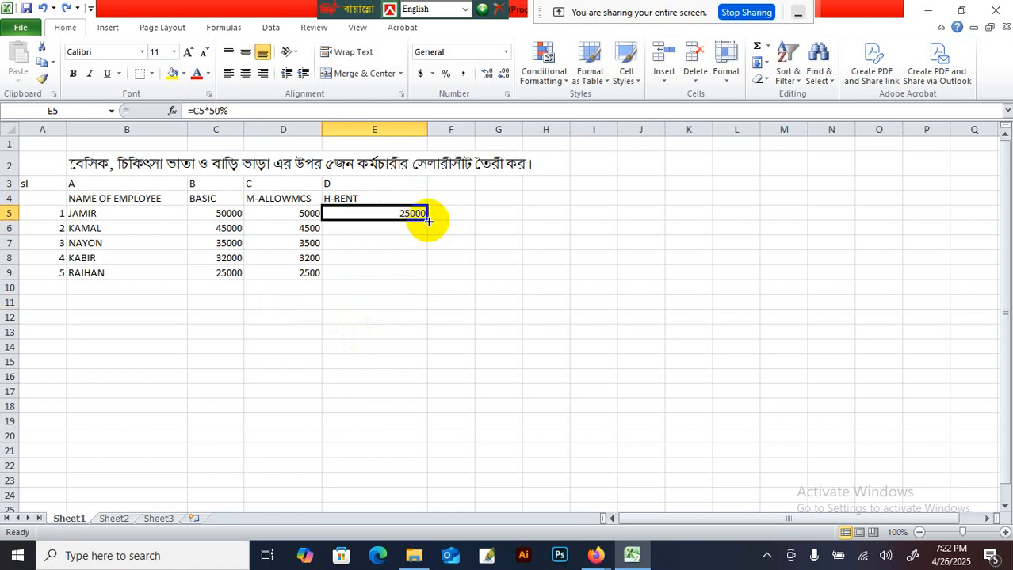
left_click_drag(428, 221, 427, 276)
left_click(500, 246)
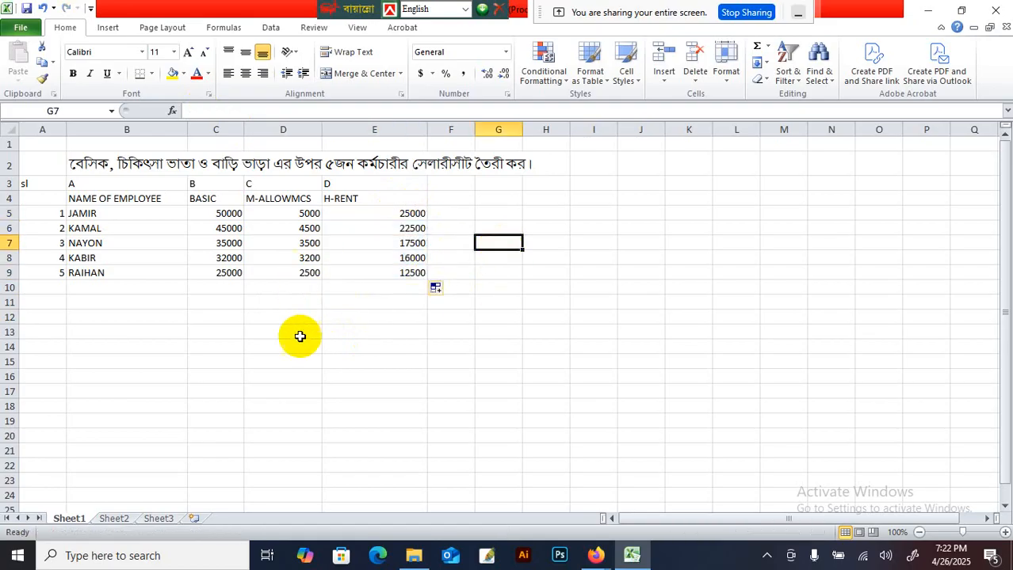
Step: Insert a text box below the salary table, spanning about rows 11 to 21 and columns C to F
left_click(203, 302)
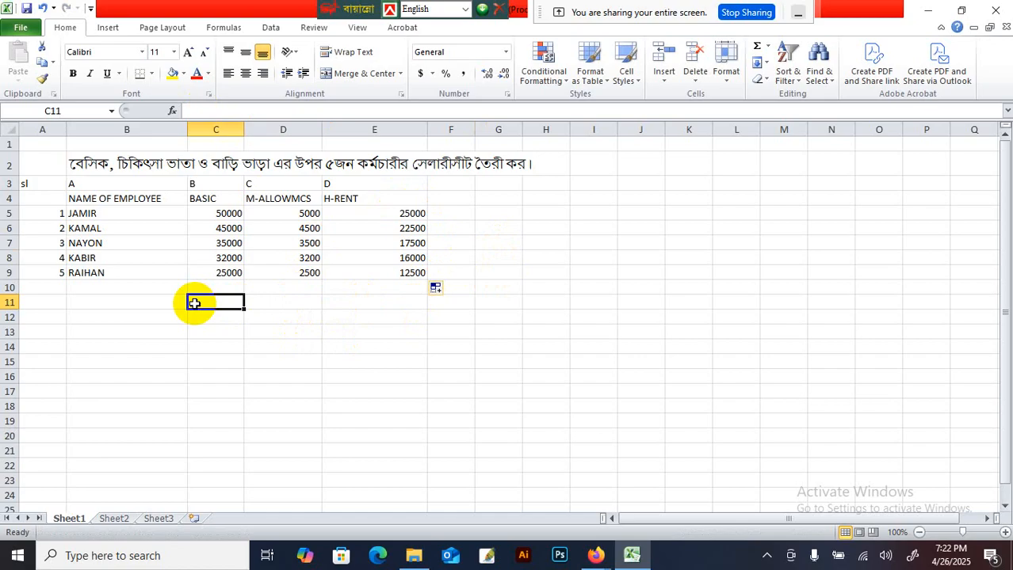
left_click(108, 27)
left_click(159, 79)
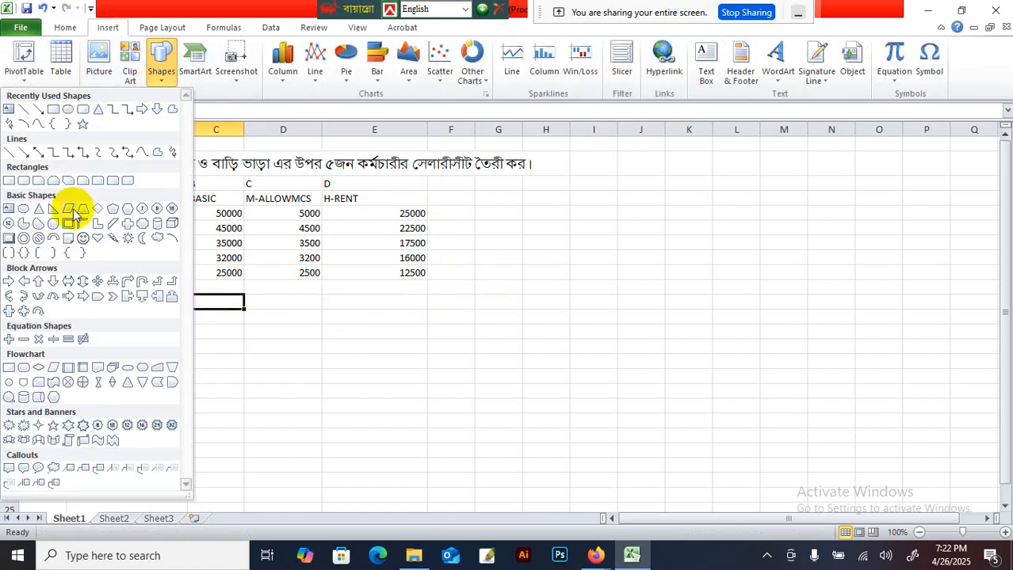
left_click(9, 109)
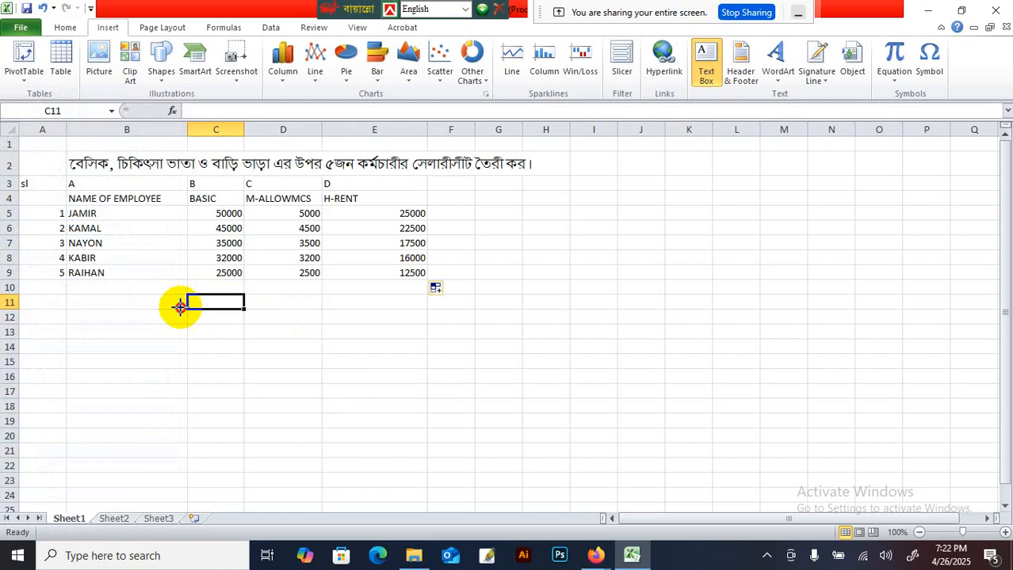
mouse_move(180, 303)
left_mouse_down()
mouse_move(479, 440)
mouse_move(482, 451)
left_mouse_up()
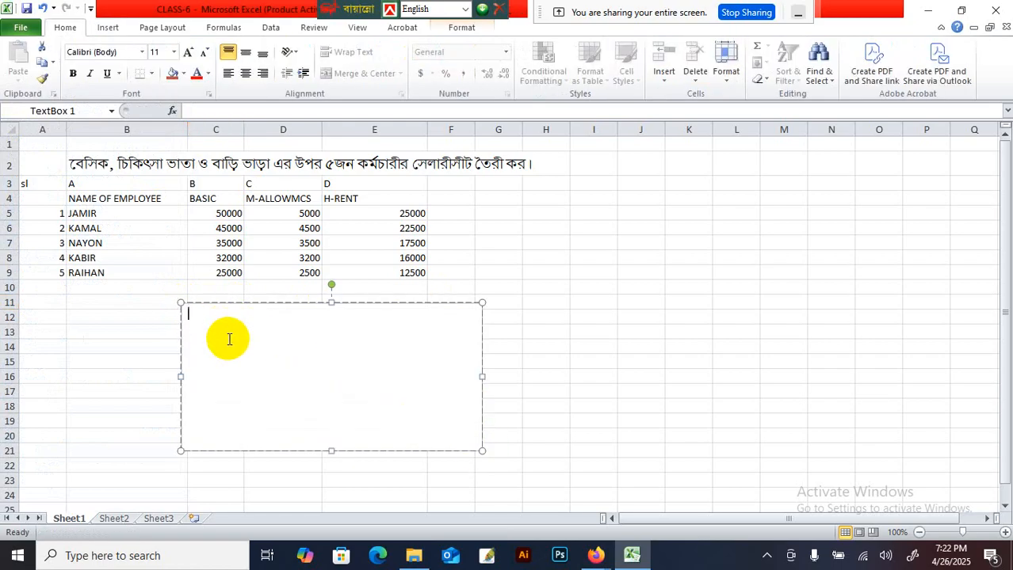
Step: Copy the Bangla task title from row 2 and paste it into the text box
left_click(211, 162)
left_click(144, 164)
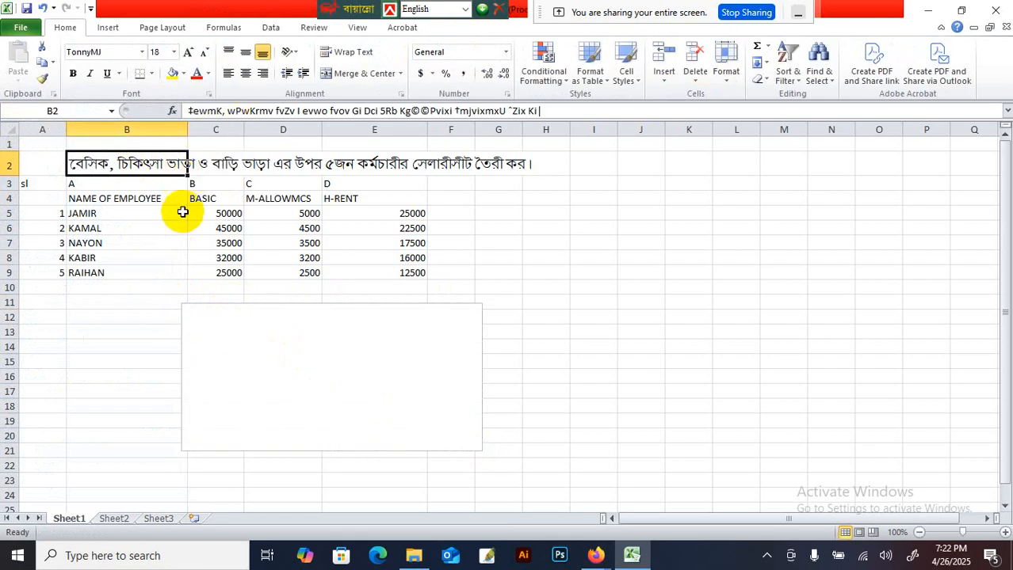
left_click_drag(89, 164, 519, 170)
key("ctrl+c")
left_click(296, 340)
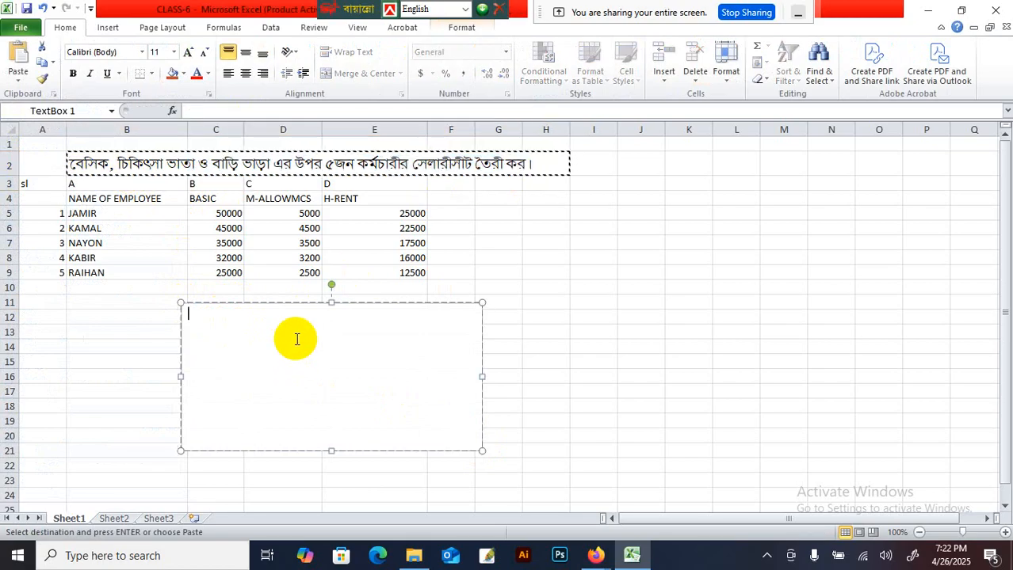
key("ctrl+v")
left_click_drag(289, 325, 162, 271)
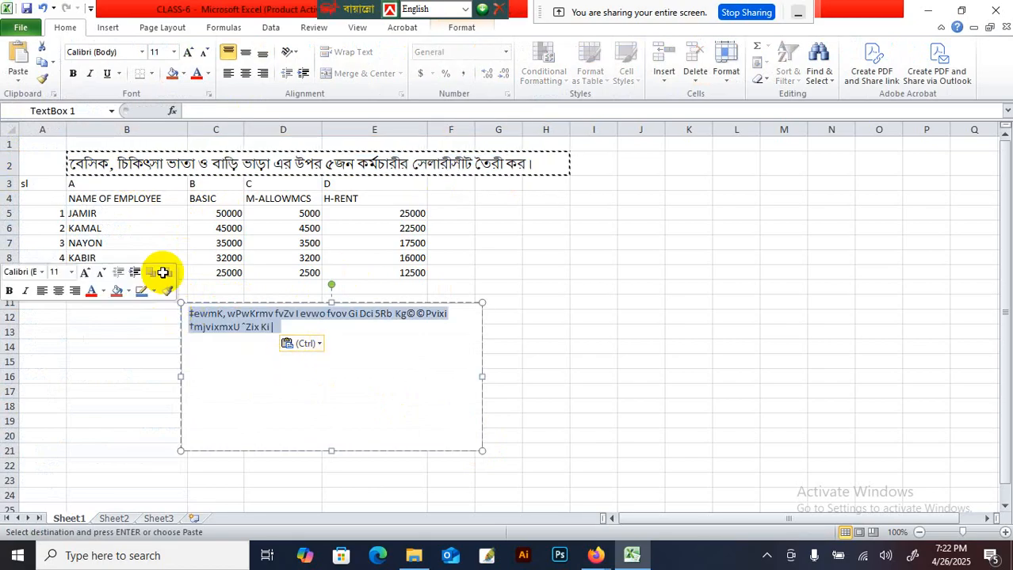
left_click(142, 53)
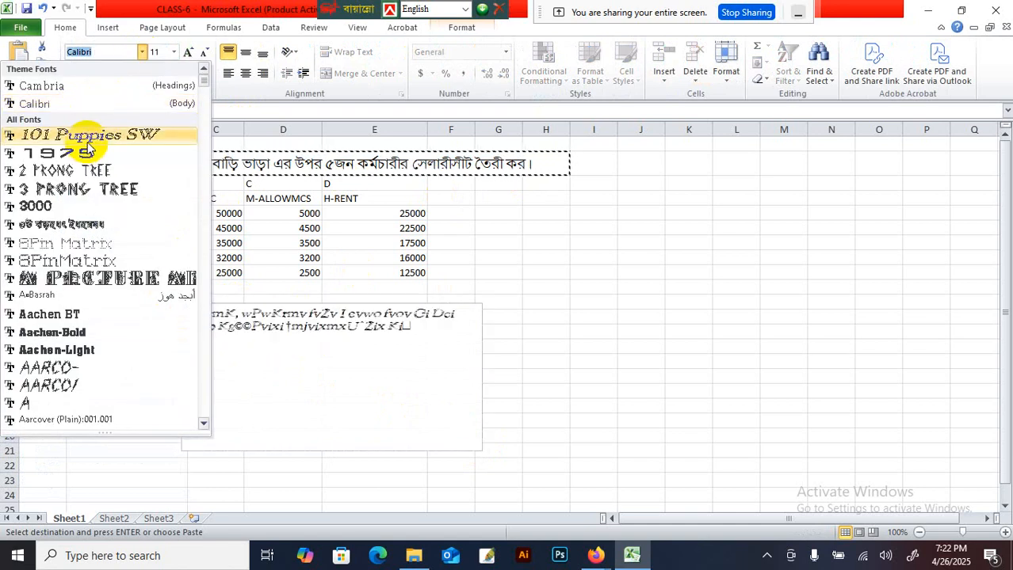
key("Escape")
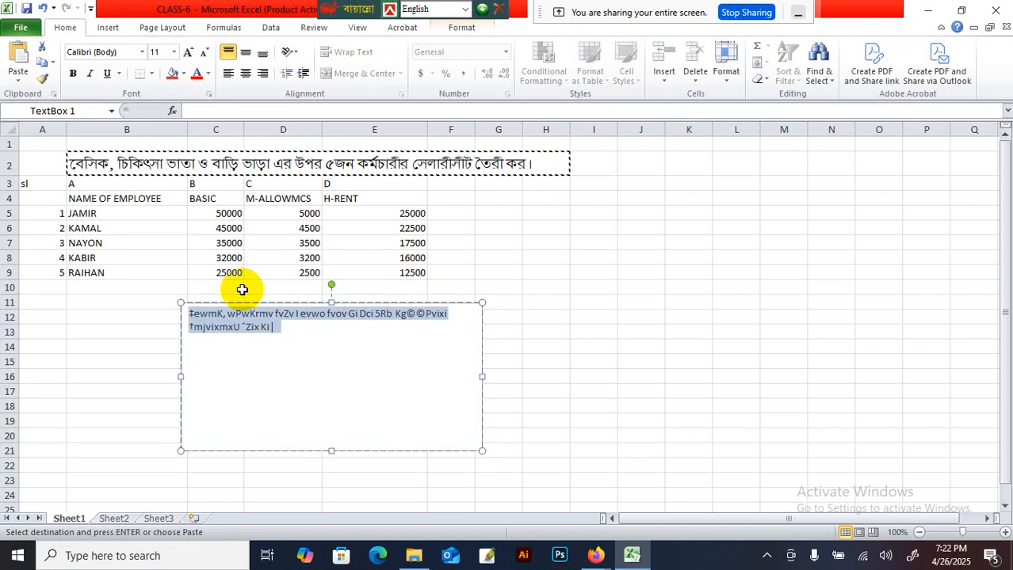
left_click(42, 77)
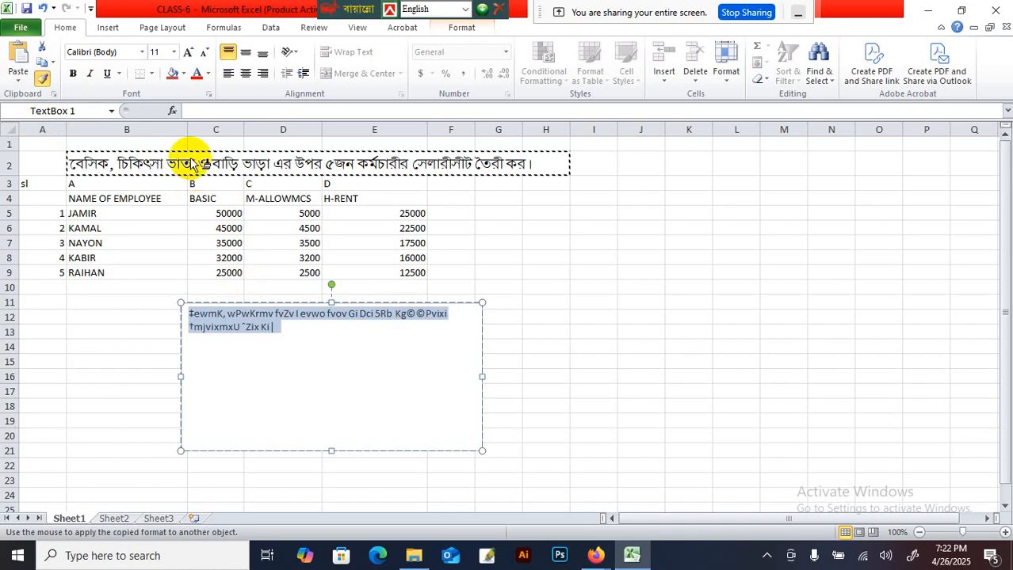
left_click(243, 373)
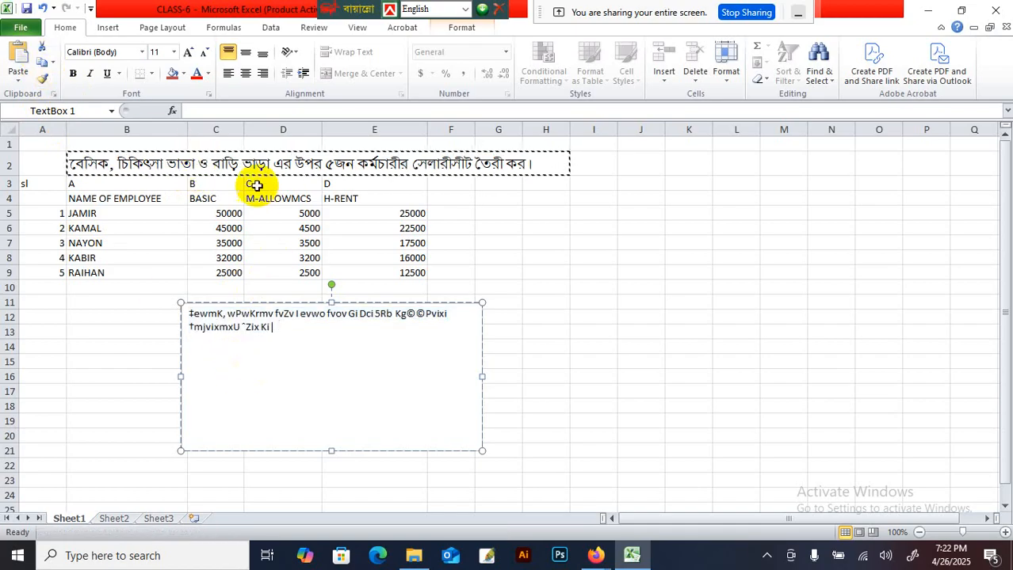
left_click(42, 77)
Step: Format the pasted Bangla text in the text box with the SutonnyCMJ font at size 18
left_click_drag(280, 329, 185, 308)
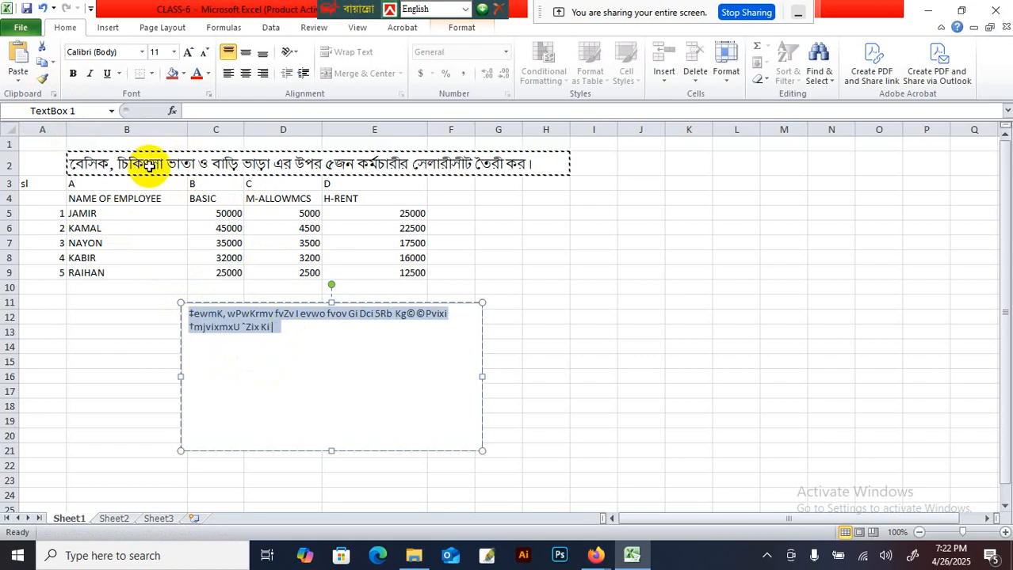
left_click(142, 52)
left_click_drag(203, 76, 208, 275)
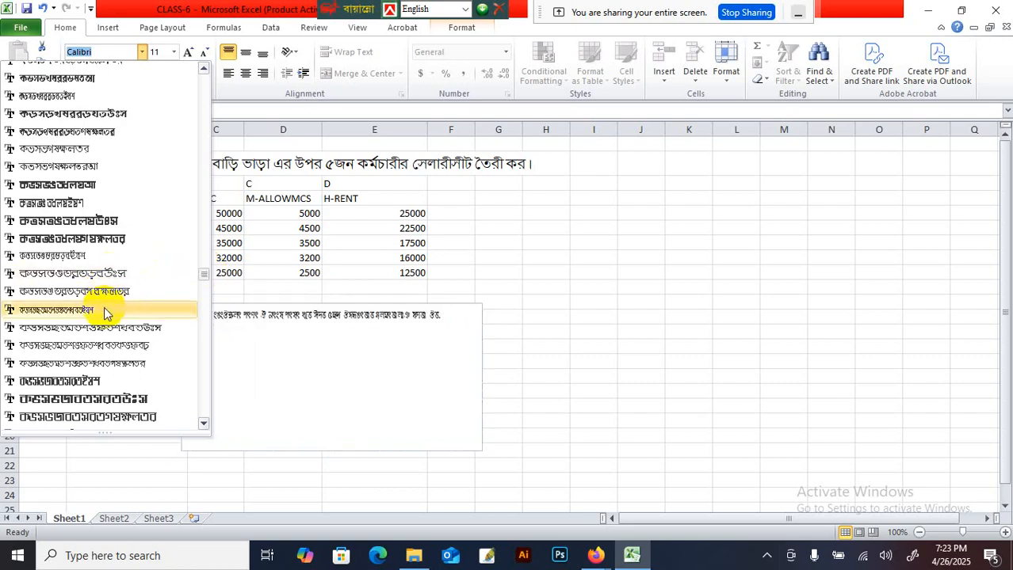
left_click(202, 287)
left_click_drag(201, 287, 200, 369)
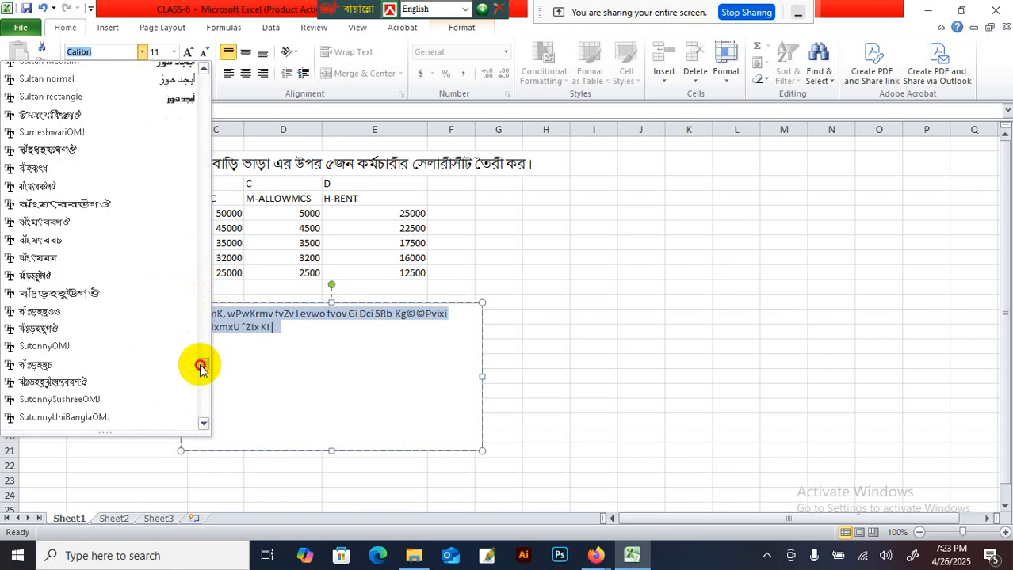
left_click(75, 274)
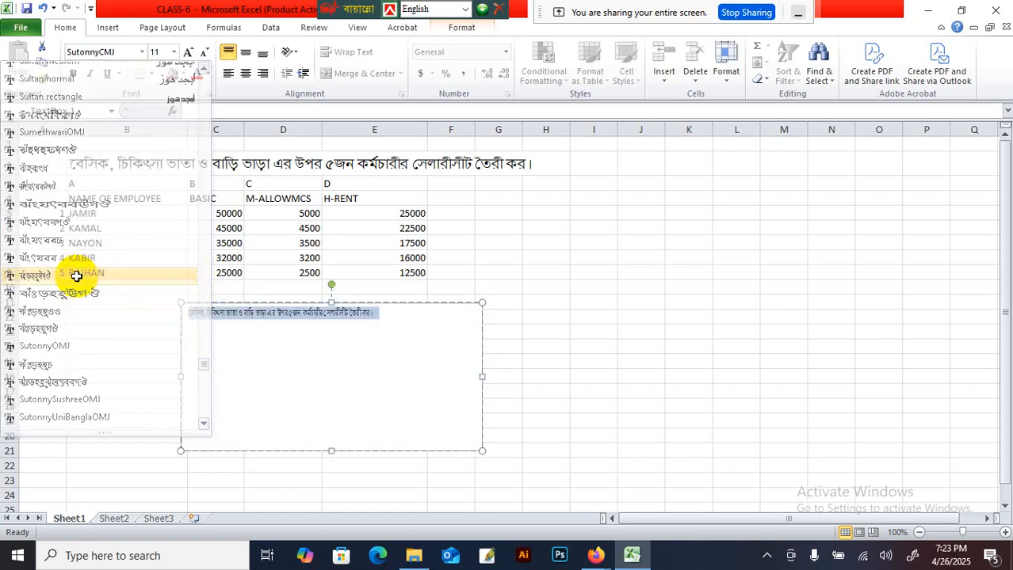
left_click(190, 51)
left_click(190, 52)
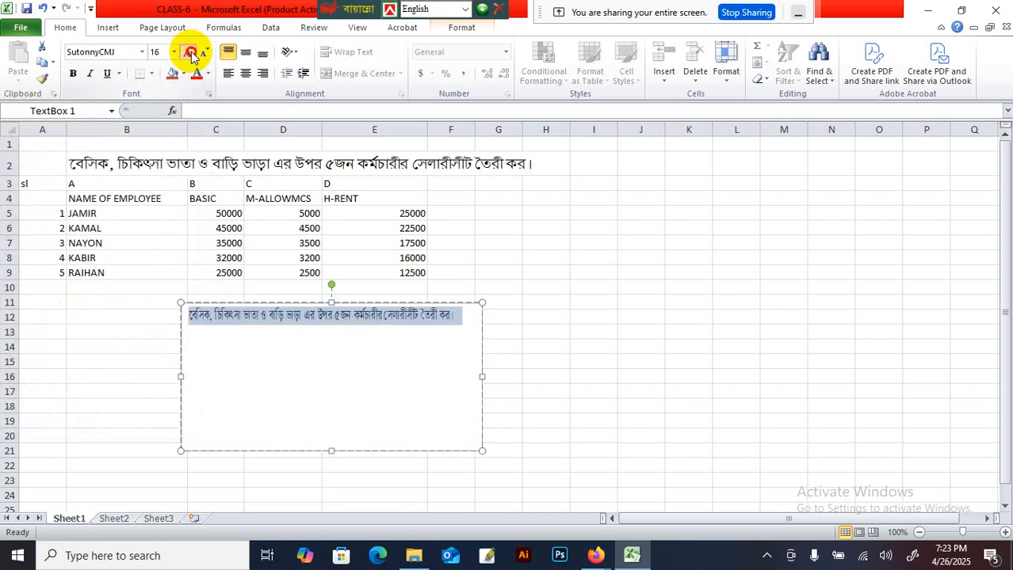
left_click(190, 51)
left_click(190, 52)
Step: Reduce the text box wording to চিকিৎসা ভাতা and বাড়ি ভাড়া on separate lines, with a blank line above them
left_click(255, 333)
left_click_drag(217, 319, 178, 319)
key("Delete")
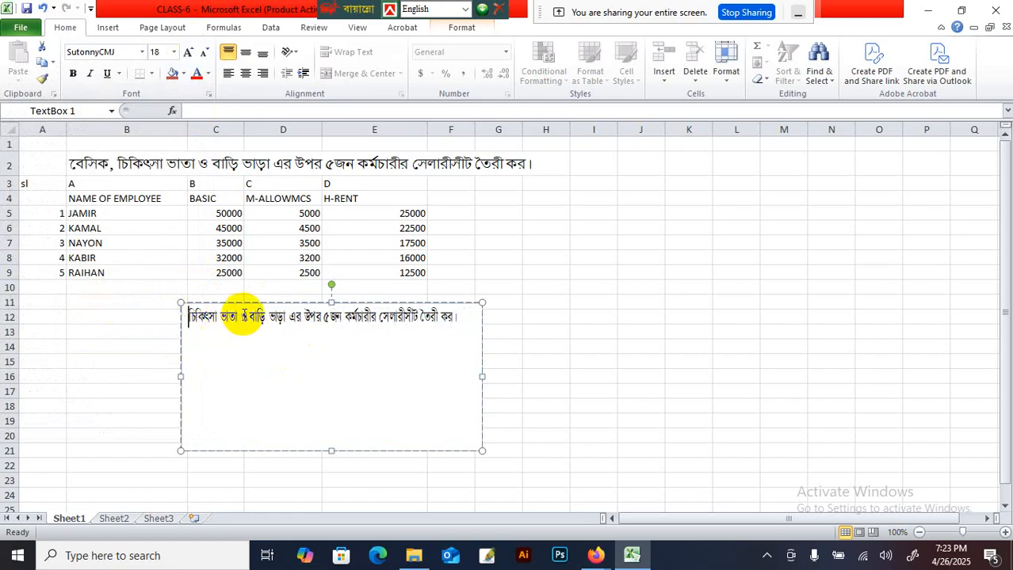
left_click(240, 317)
key("Return")
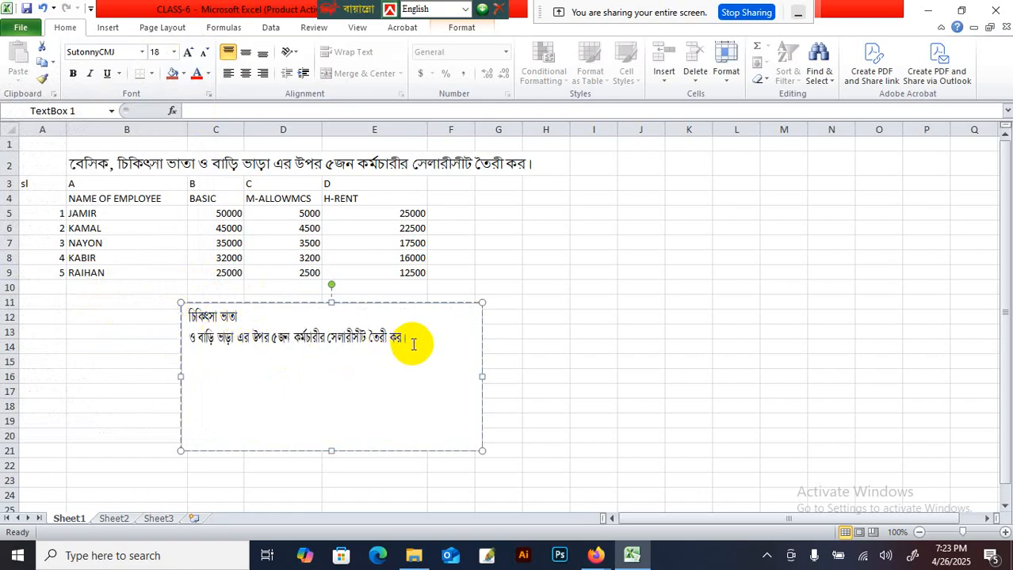
left_click_drag(413, 342, 260, 339)
key("Delete")
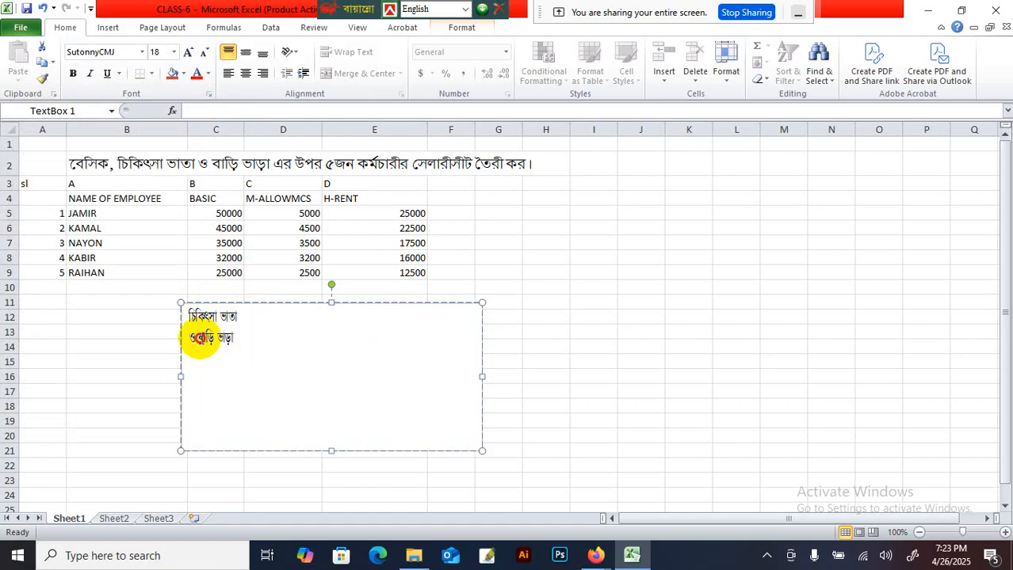
left_click_drag(198, 338, 190, 338)
key("Delete")
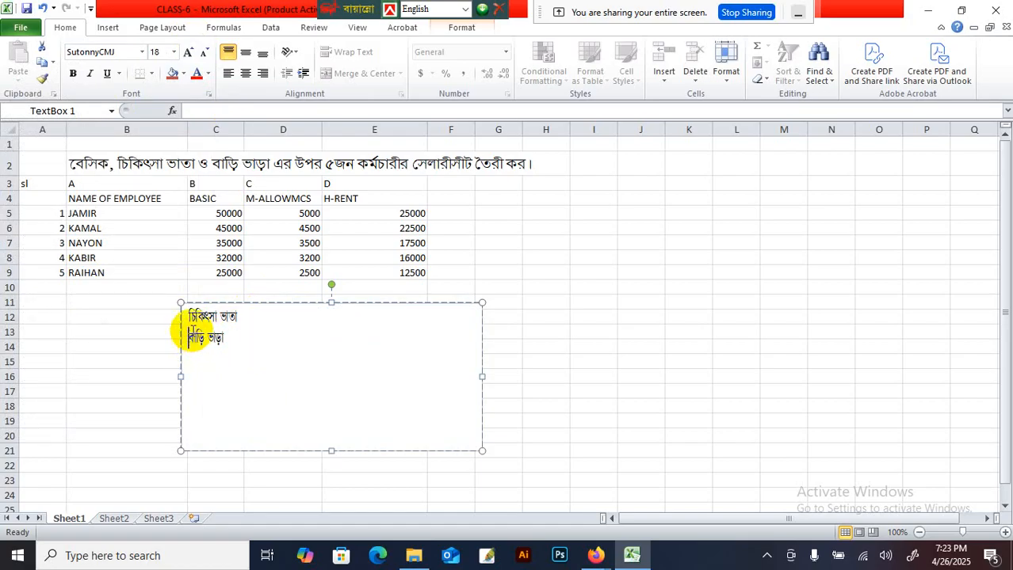
key("Return")
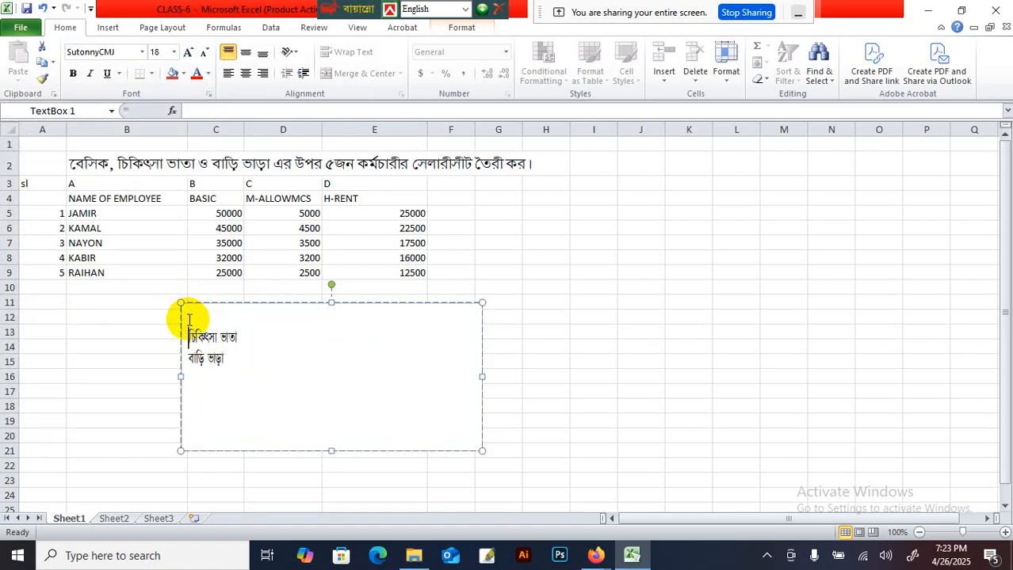
Step: Add an equals sign after চিকিৎসা ভাতা in the text box and choose the Cambria font for the formula text
left_click(255, 338)
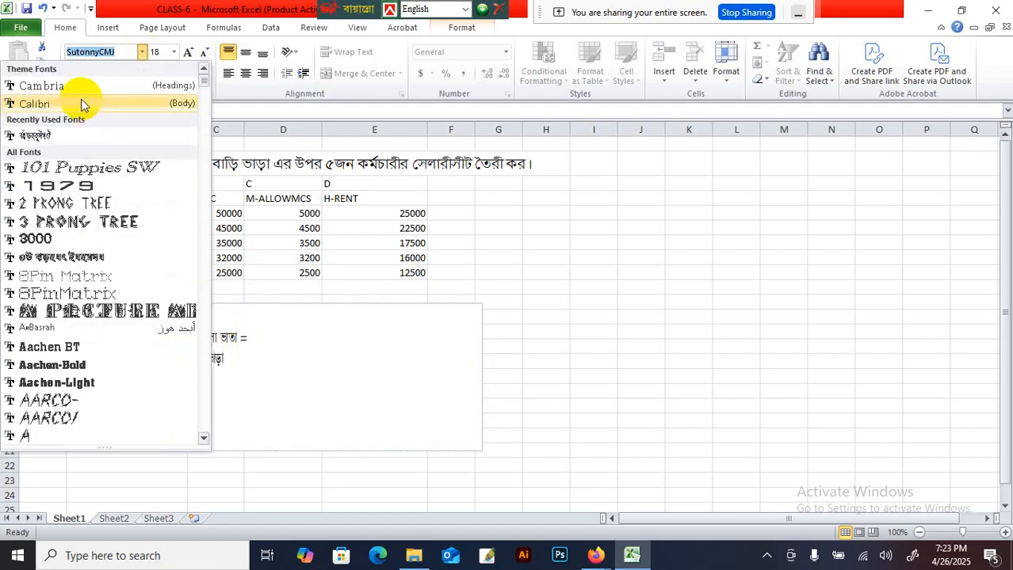
left_click(81, 87)
key("ctrl+alt+b")
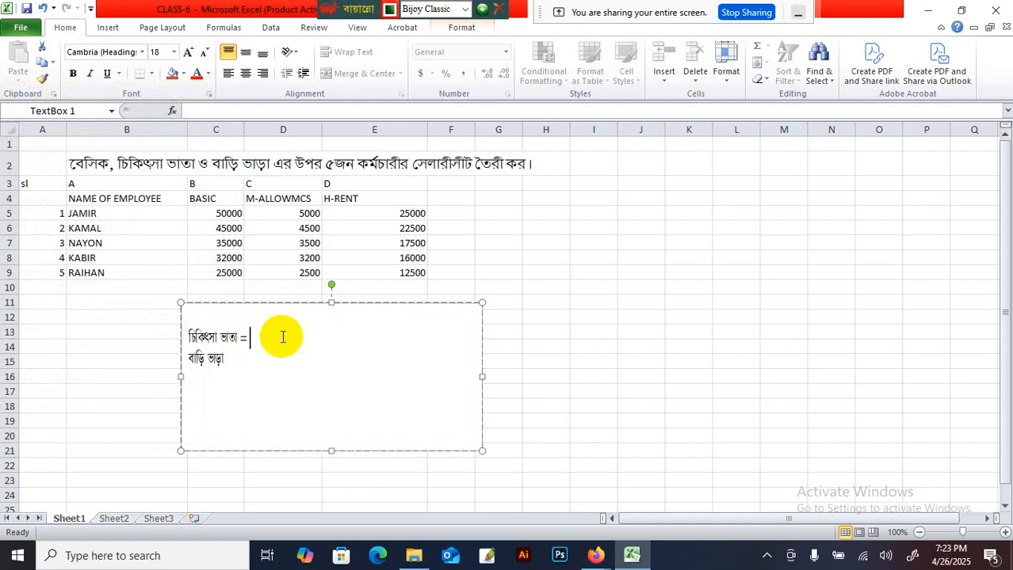
type("=")
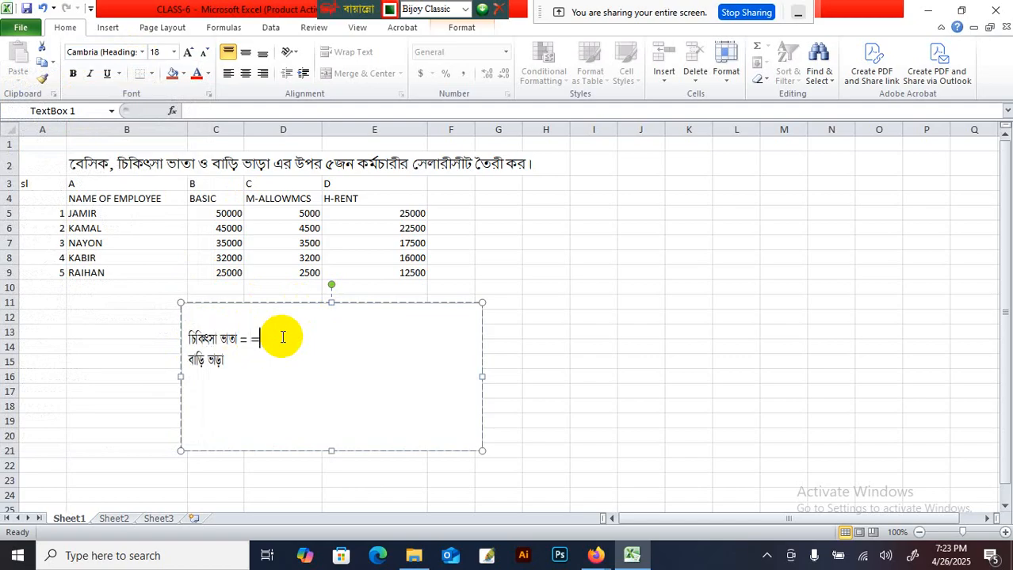
key("BackSpace")
type("%")
key("BackSpace")
key("ctrl+alt+b")
type("c5")
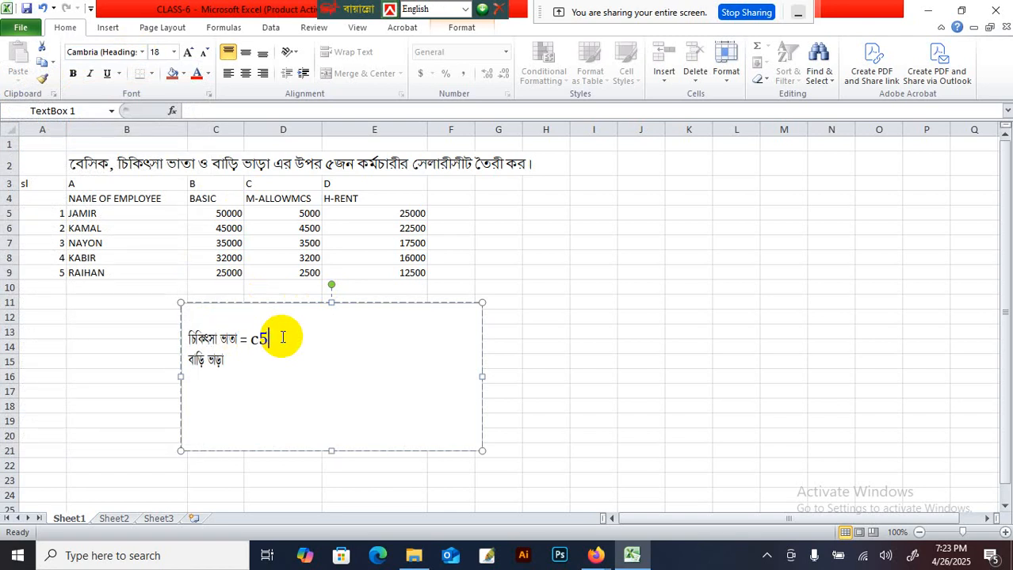
key("BackSpace")
key("BackSpace")
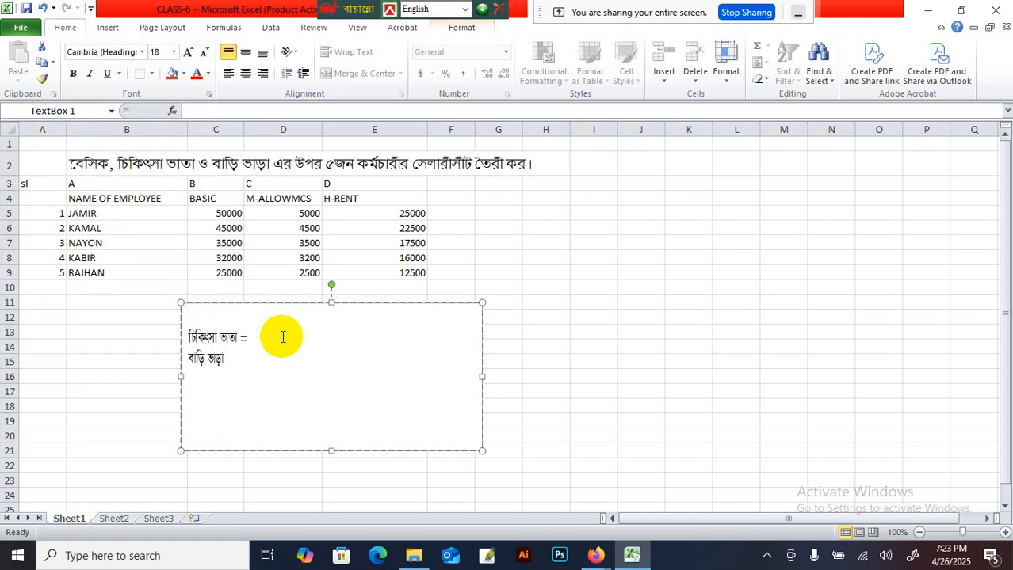
Step: Write C5*10% after the equals sign on the চিকিৎসা ভাতা line
type("C5")
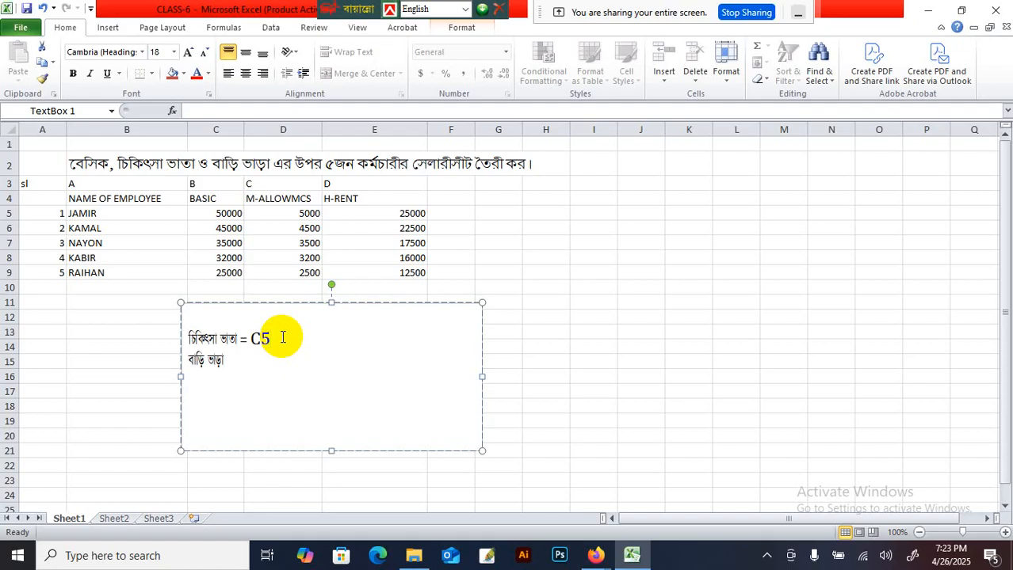
type("*10%")
Step: Complete the বাড়ি ভাড়া line as = C5*50%, reusing a copy of the formula text from the line above
left_click(268, 367)
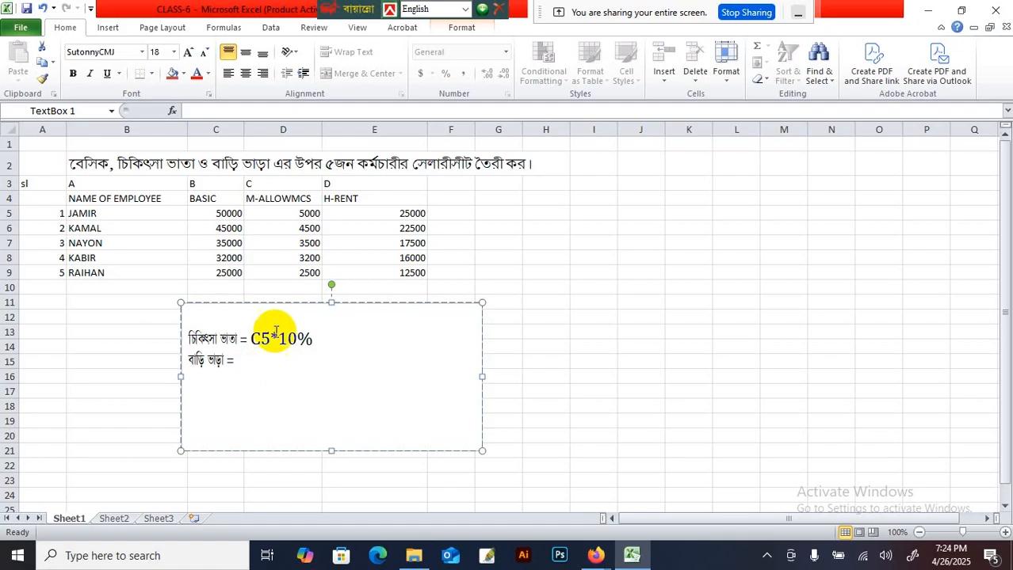
left_click_drag(321, 339, 248, 342)
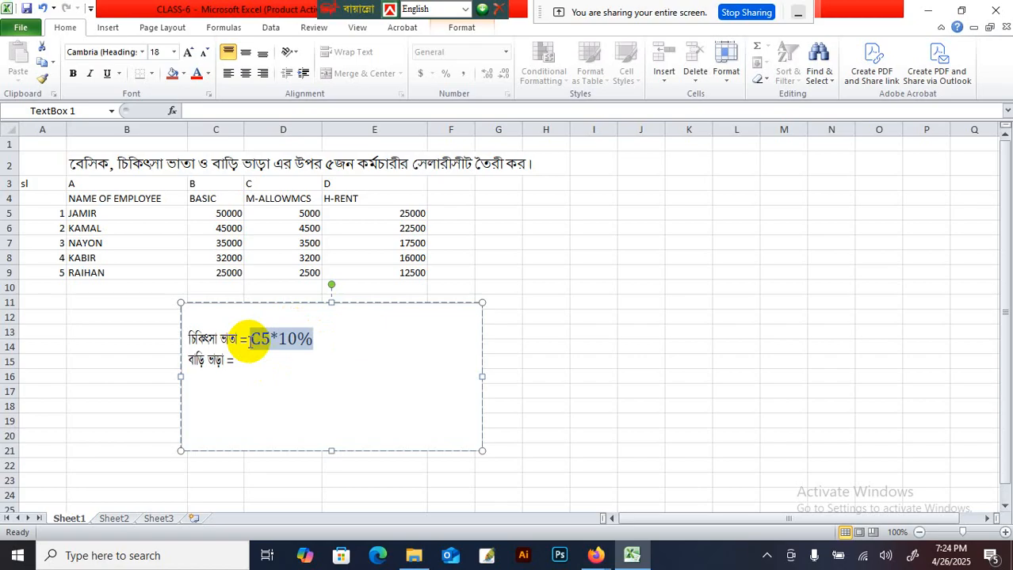
key("ctrl+c")
left_click(271, 362)
key("ctrl+v")
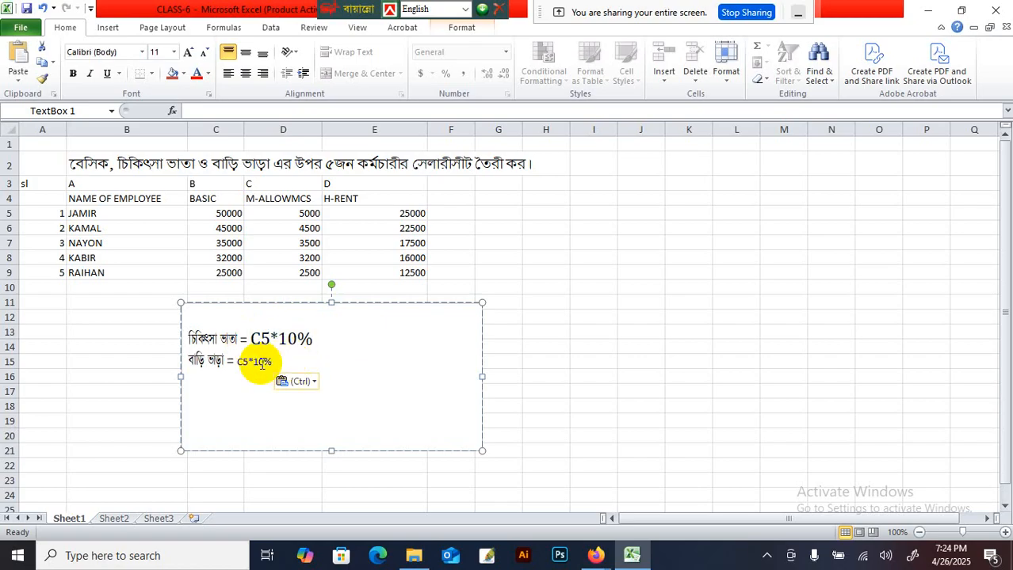
left_click_drag(260, 362, 242, 362)
type("5")
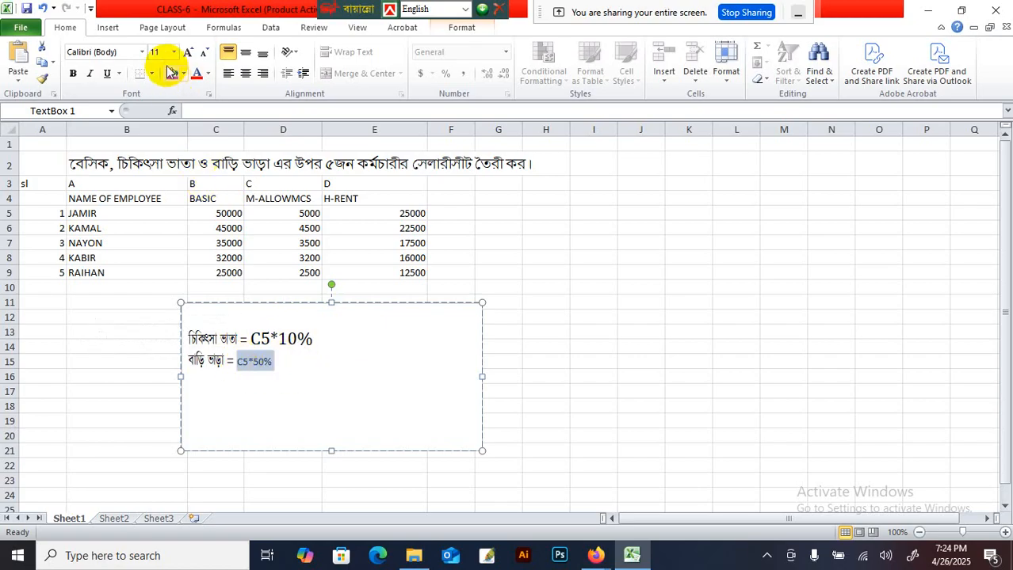
Step: Enlarge the C5*50% text on the বাড়ি ভাড়া line to font size 24
left_click(188, 51)
left_click(188, 51)
left_click(188, 51)
left_click(357, 386)
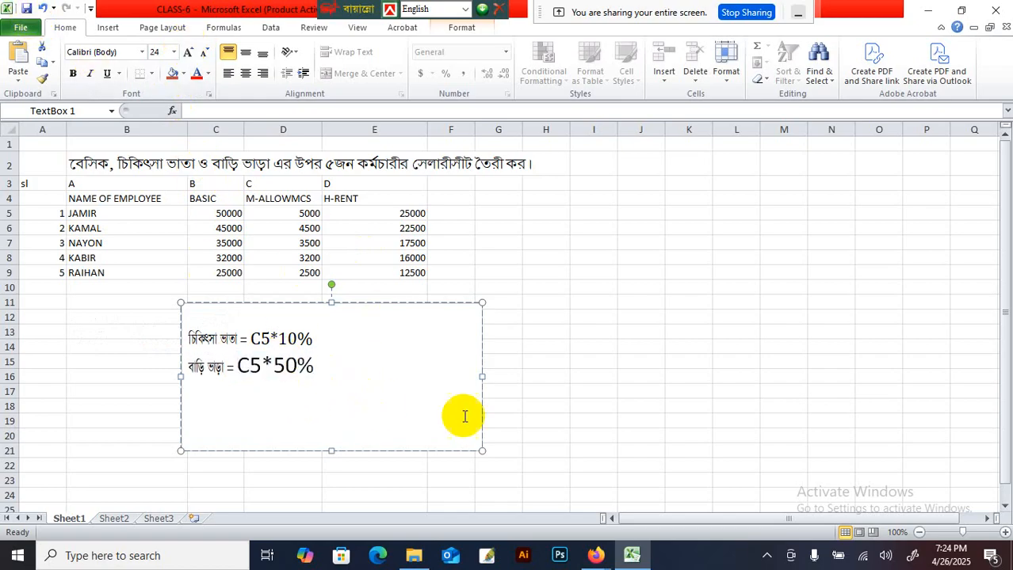
Step: Shrink the text box to fit its two formula lines, spanning about rows 12 to 17 from column C to the start of column E
left_click(558, 377)
left_click(446, 387)
left_click_drag(482, 451, 371, 397)
left_click(448, 392)
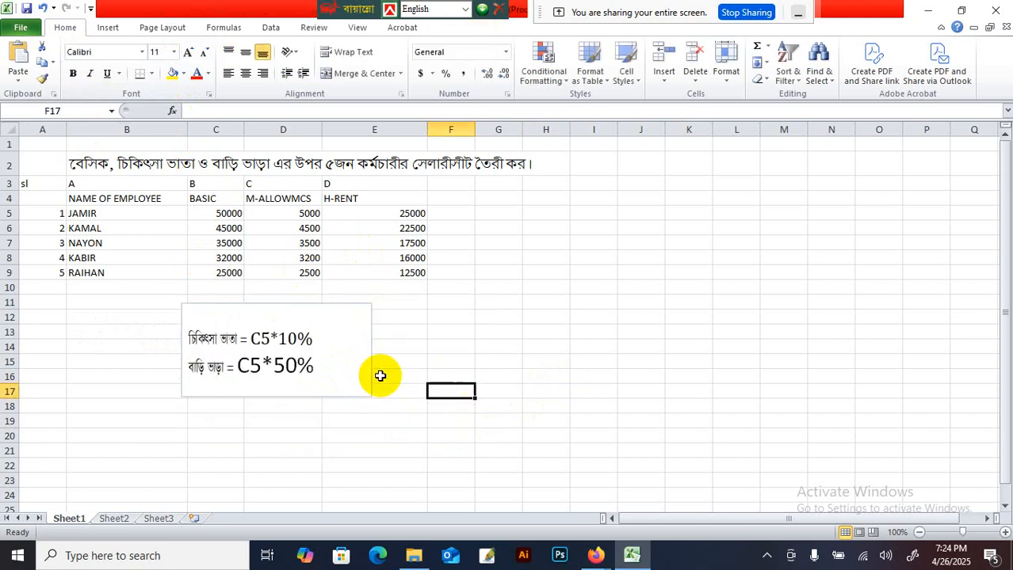
left_click(369, 312)
left_click_drag(371, 303, 347, 311)
left_click(401, 305)
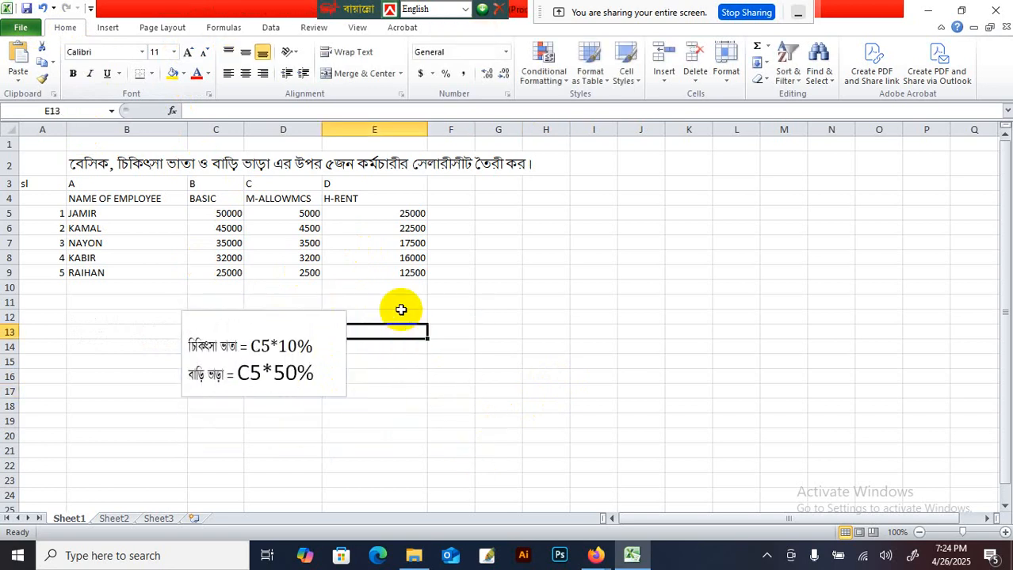
left_click(436, 408)
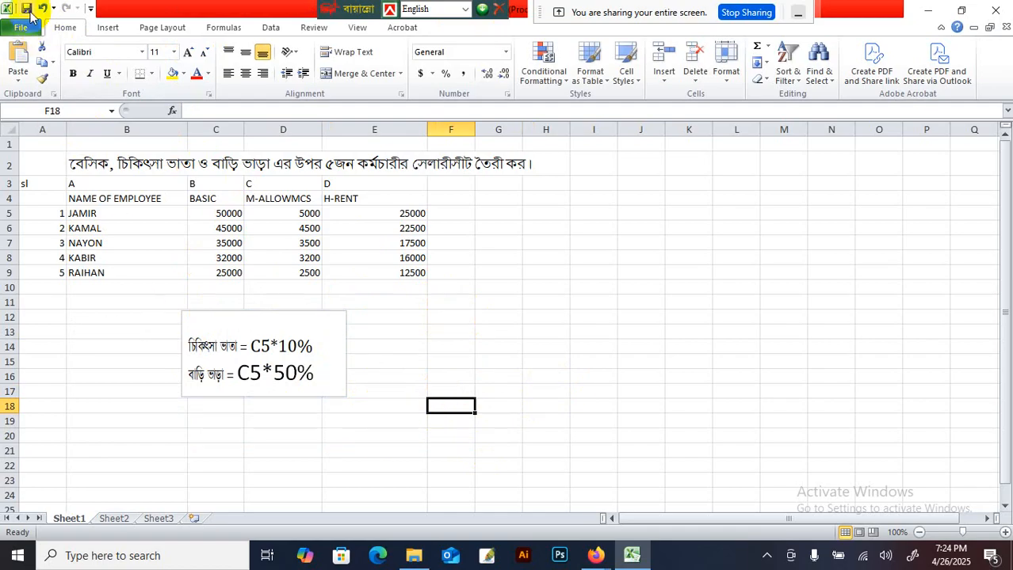
Step: Check the Google Meet call in Firefox and return to the Excel workbook
mouse_move(602, 557)
left_click(577, 516)
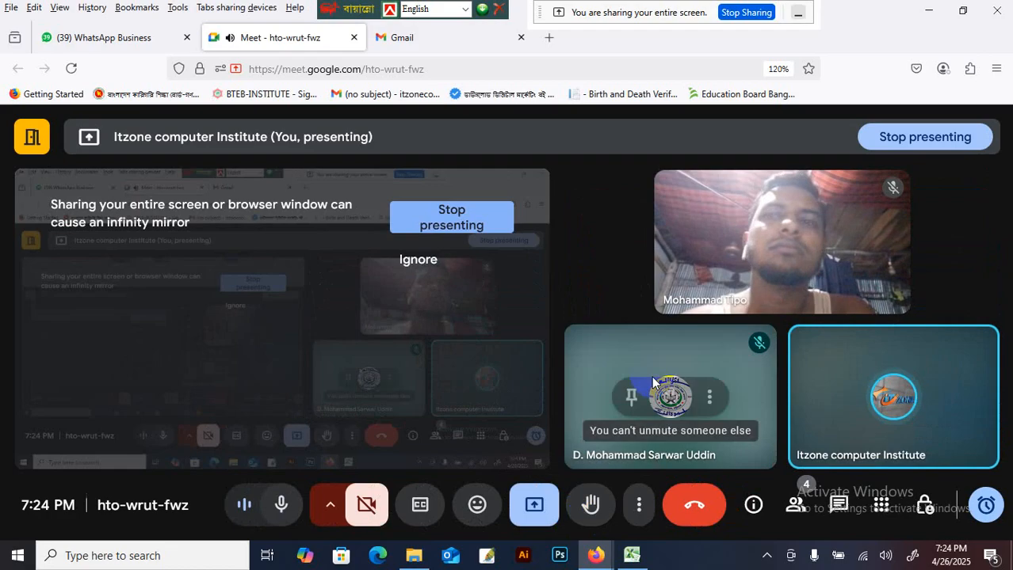
left_click(927, 11)
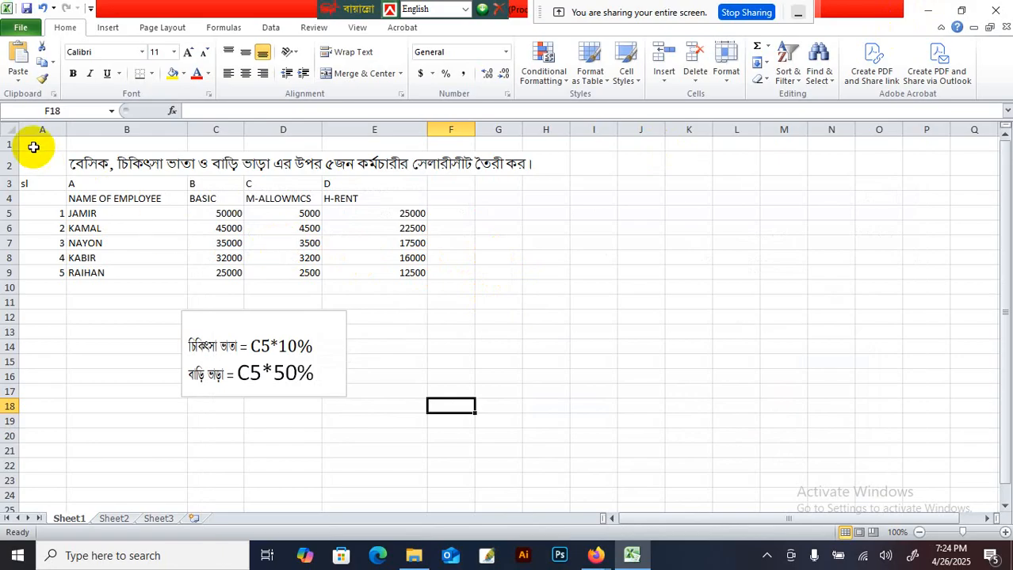
left_click_drag(34, 146, 523, 299)
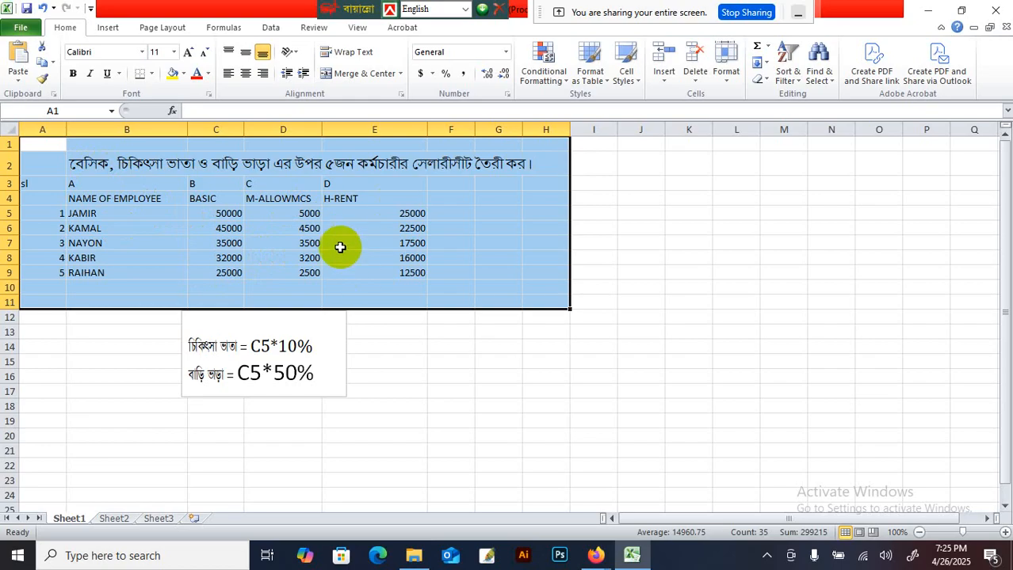
left_click(515, 270)
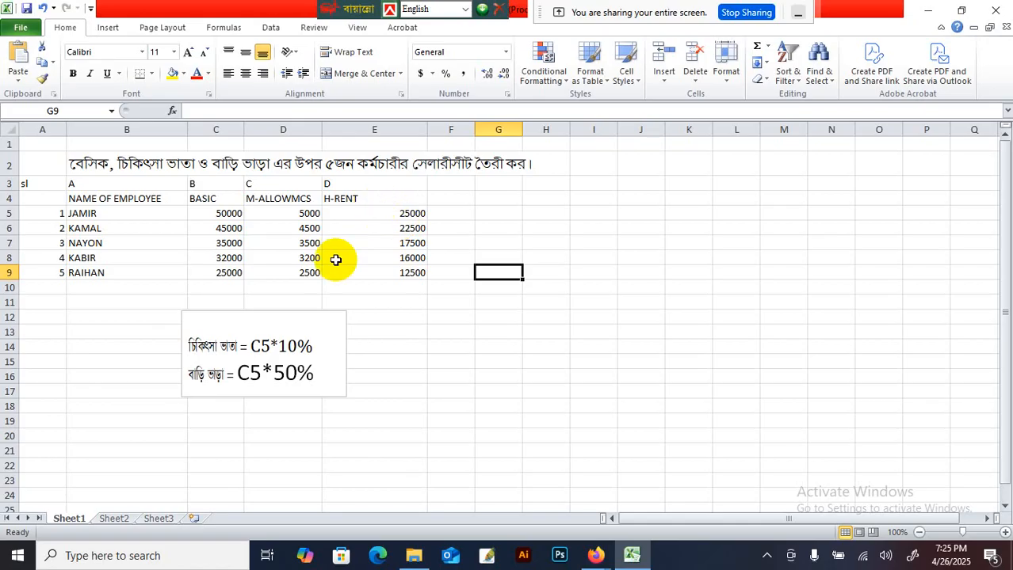
Step: Copy the Bangla task title from row 2 of Sheet1 into cell A1 of Sheet2
left_click(114, 518)
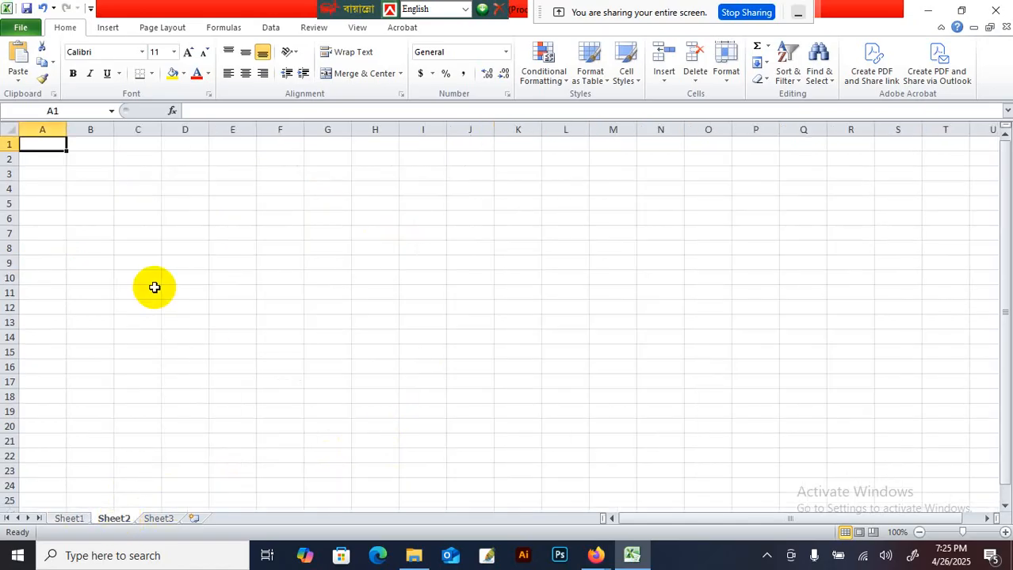
left_click(72, 520)
left_click_drag(82, 166, 527, 170)
key("ctrl+c")
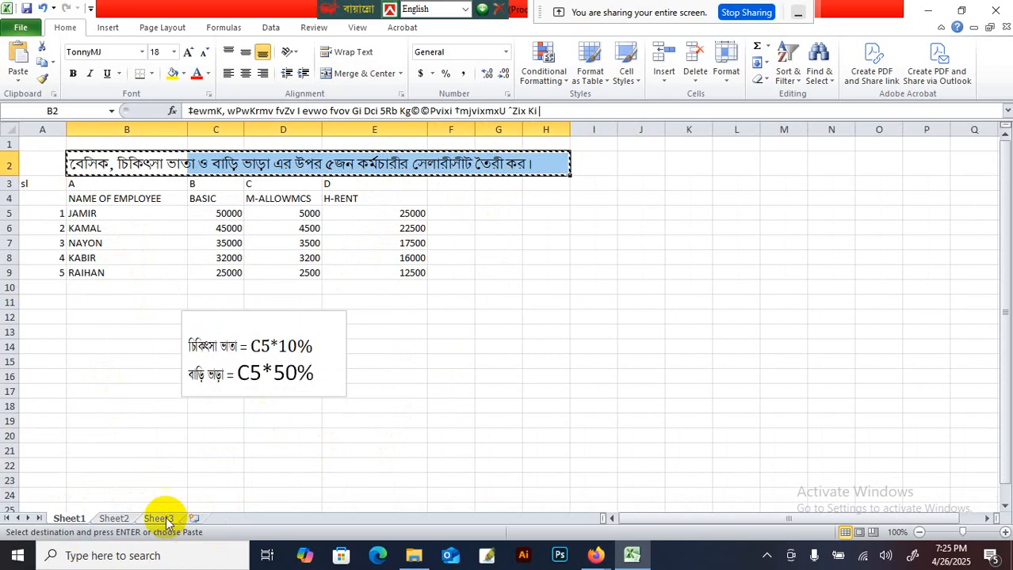
left_click(107, 519)
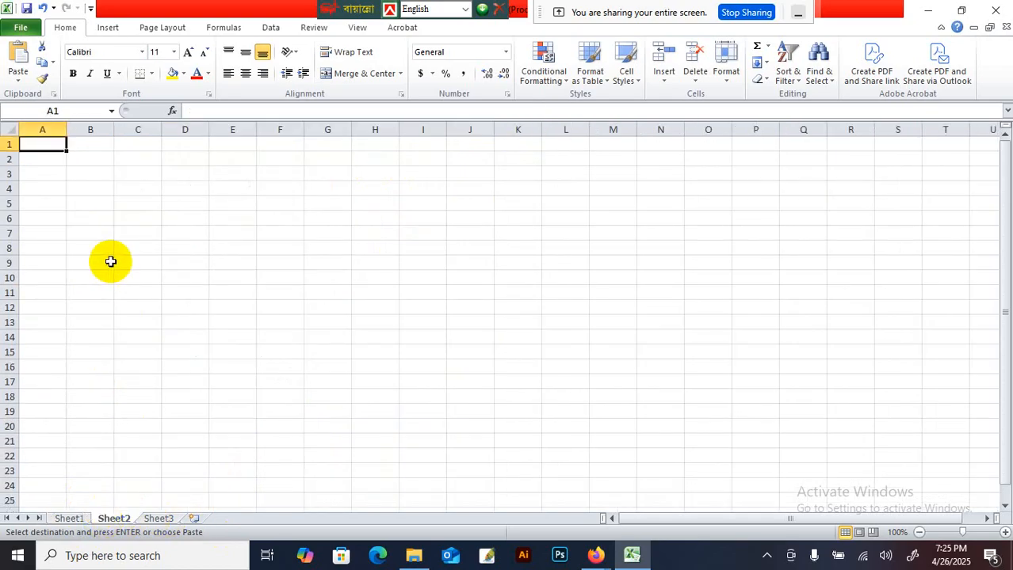
key("ctrl+v")
left_click(312, 199)
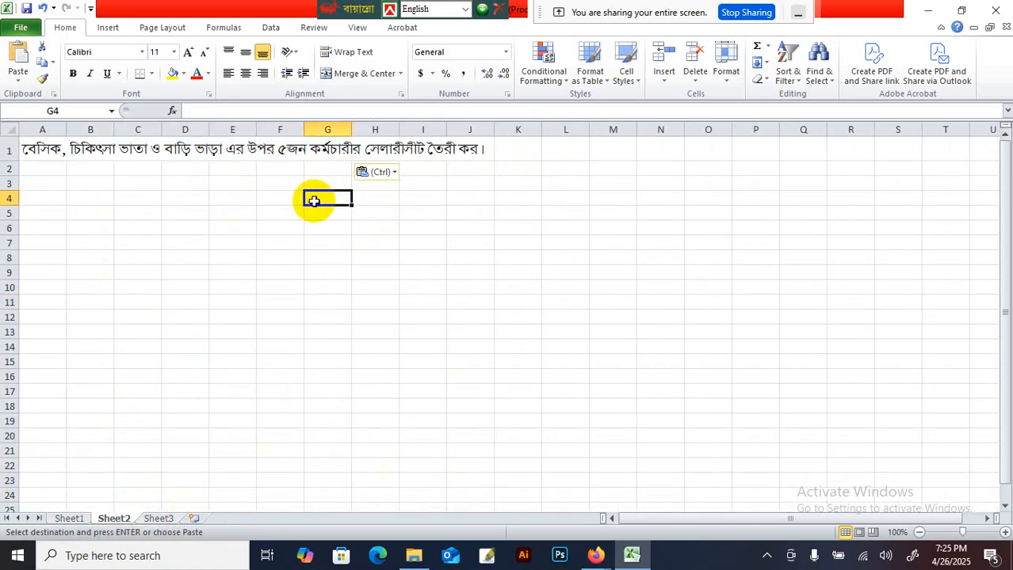
Step: Examine the cells across row 1 of Sheet2 to find which one holds the pasted title text
double_click(106, 150)
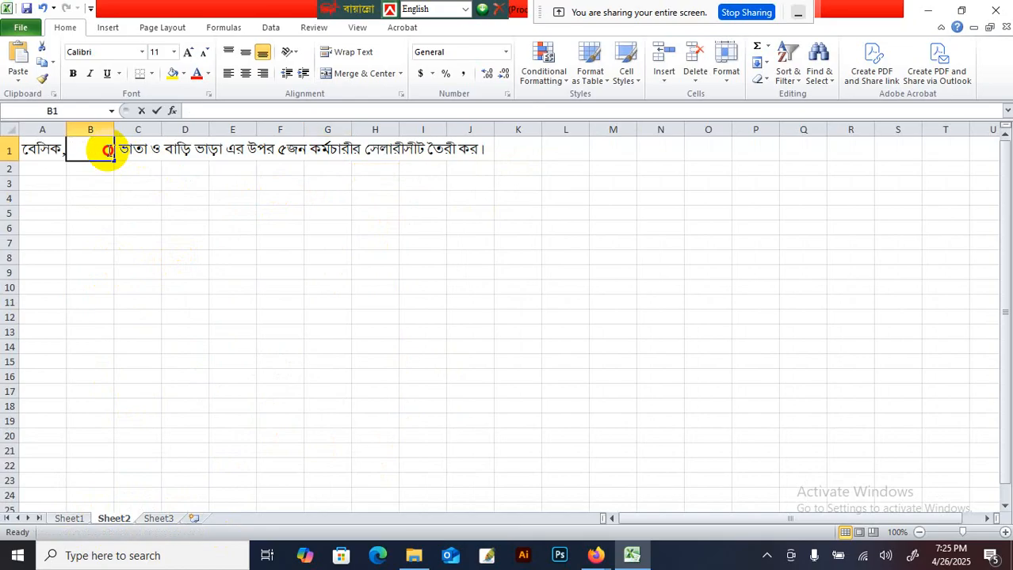
double_click(282, 155)
left_click(361, 149)
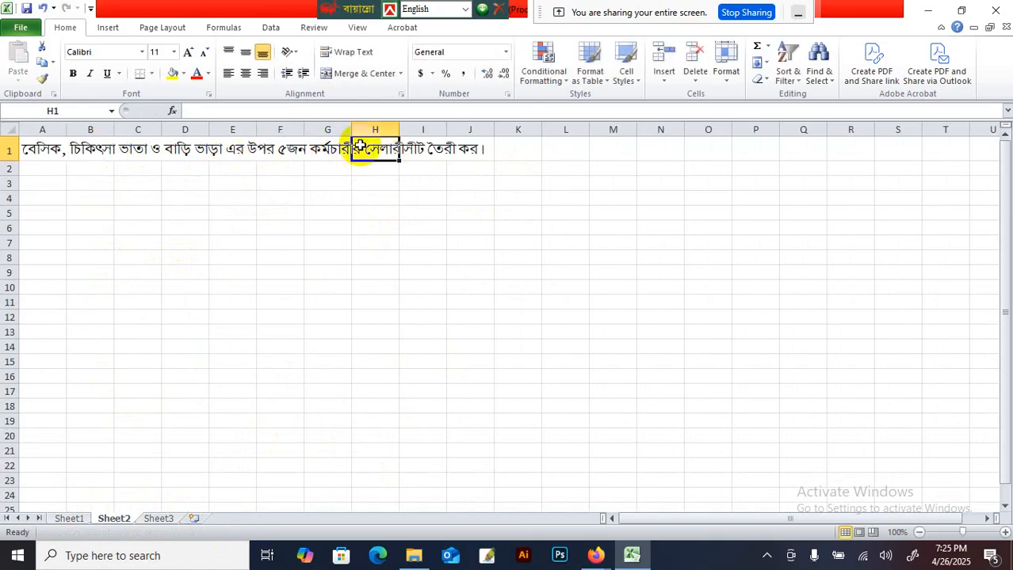
left_click(37, 150)
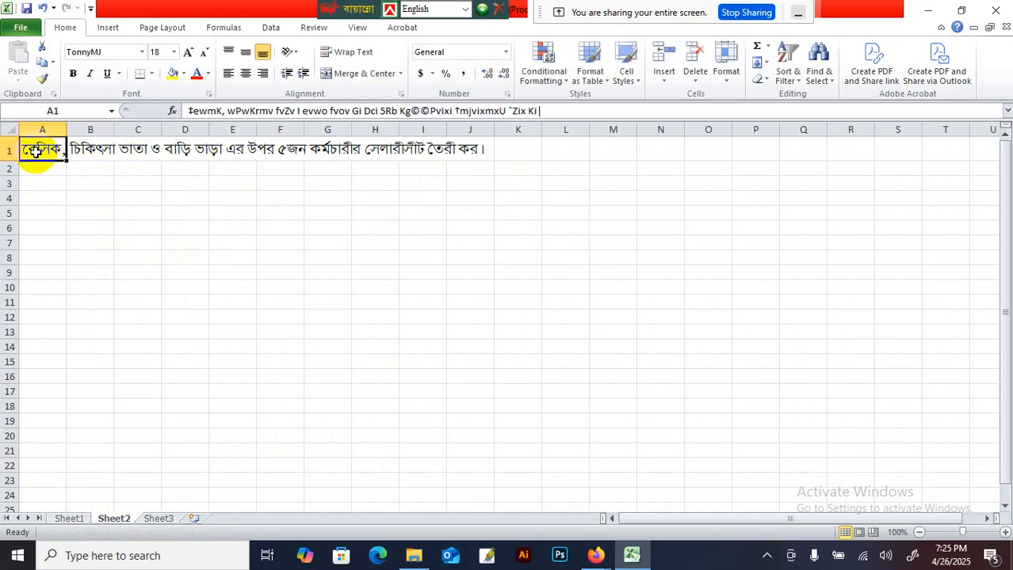
key("Right")
key("Right")
key("Right")
key("Right")
key("Right")
key("Left")
key("Left")
key("Left")
key("Left")
left_click(33, 152)
double_click(34, 151)
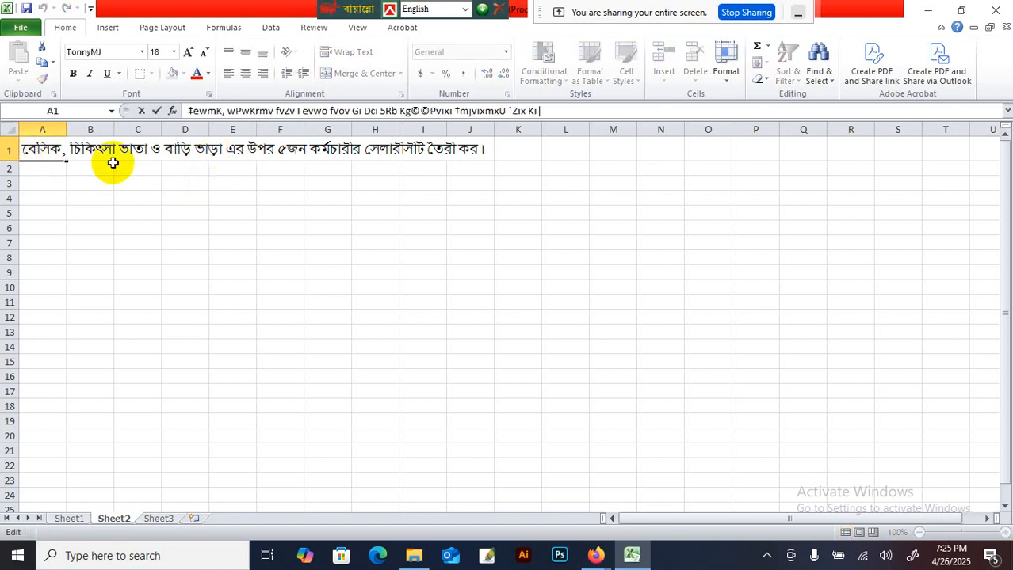
left_click(211, 287)
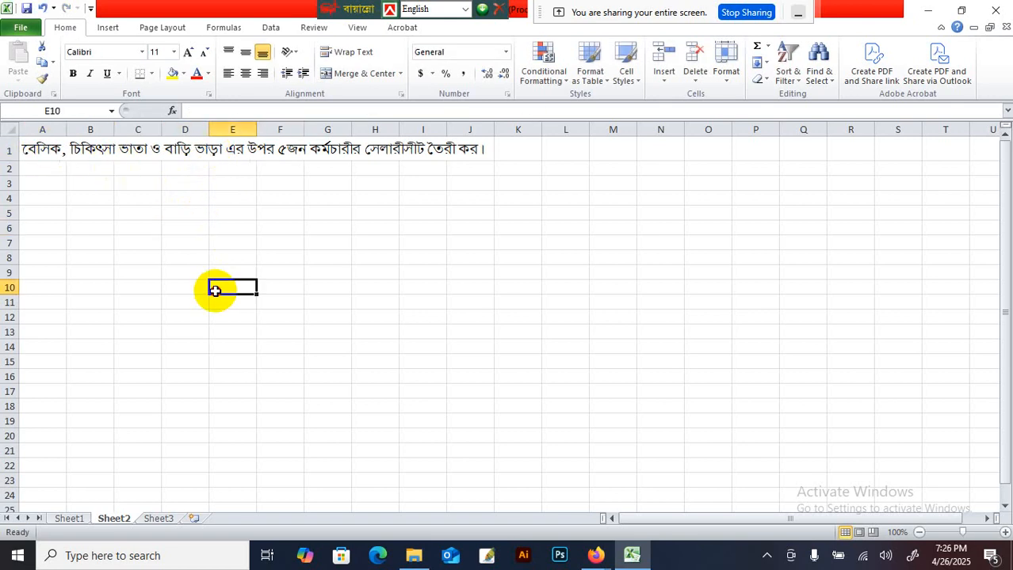
Step: Undo the title paste on Sheet2 and the last text box resize on Sheet1, and return to Sheet2
key("ctrl+Home")
key("Right")
key("ctrl+z")
key("ctrl+z")
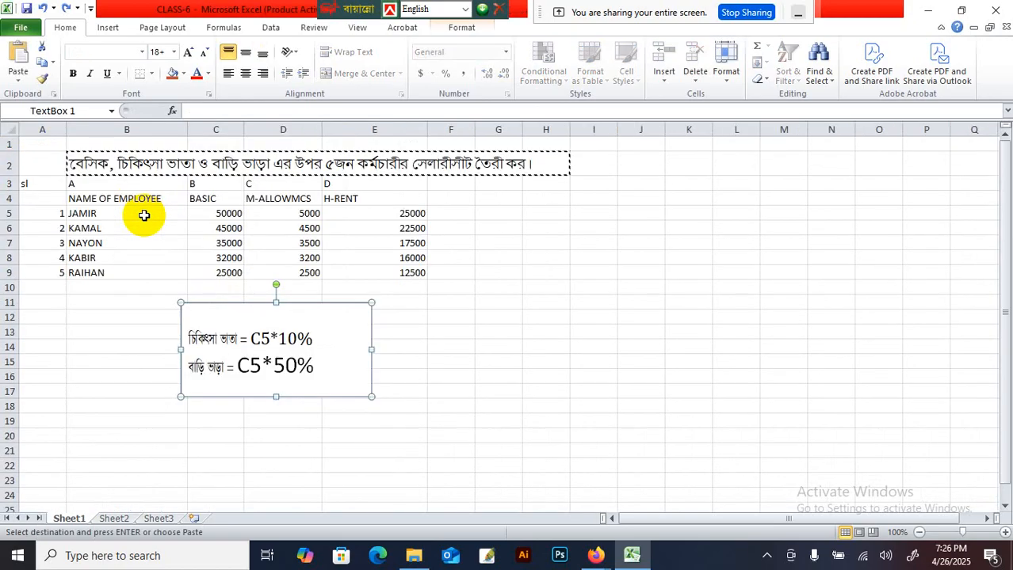
left_click(559, 364)
left_click(103, 516)
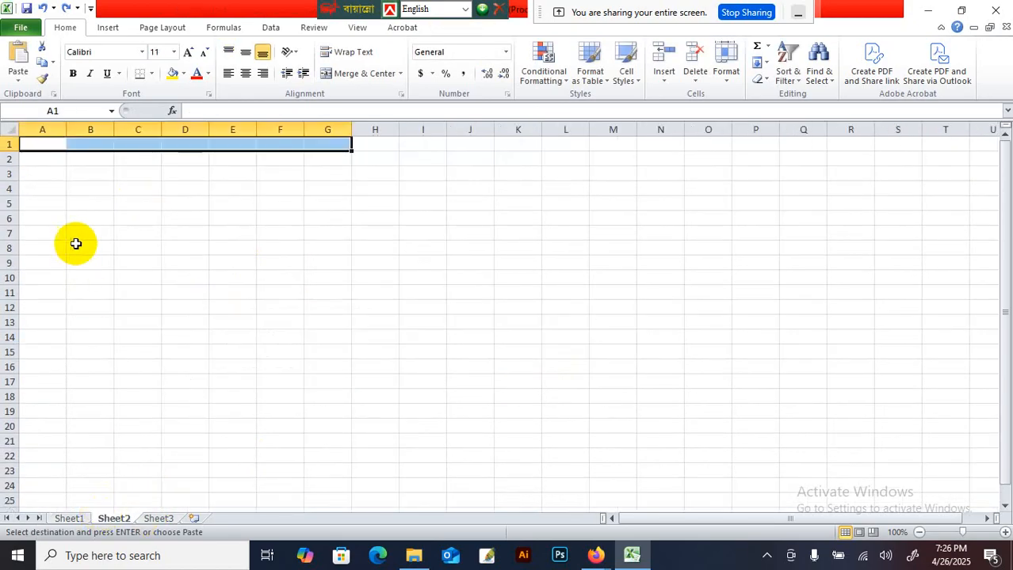
left_click(45, 147)
left_click(142, 53)
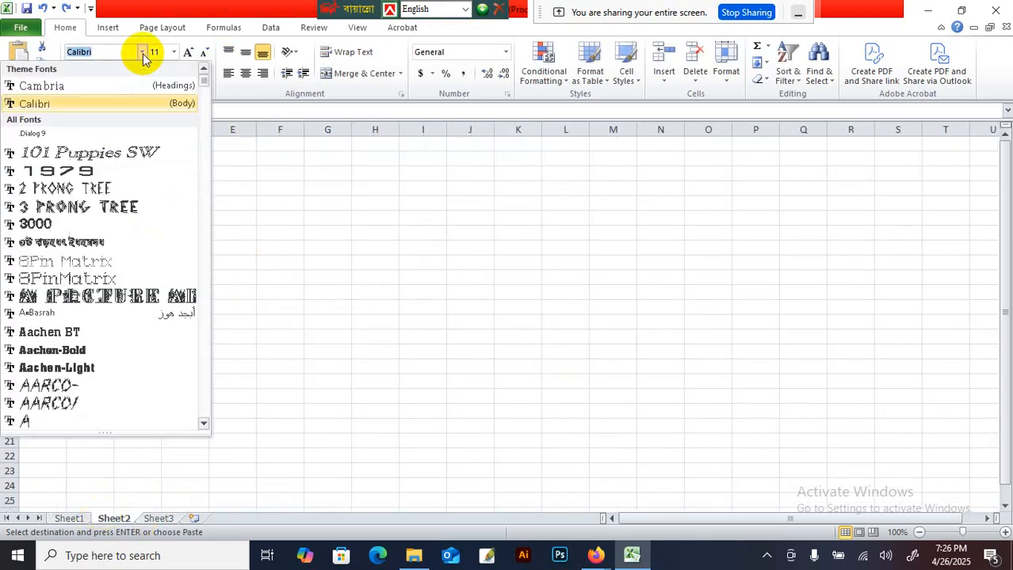
left_click_drag(202, 101, 202, 346)
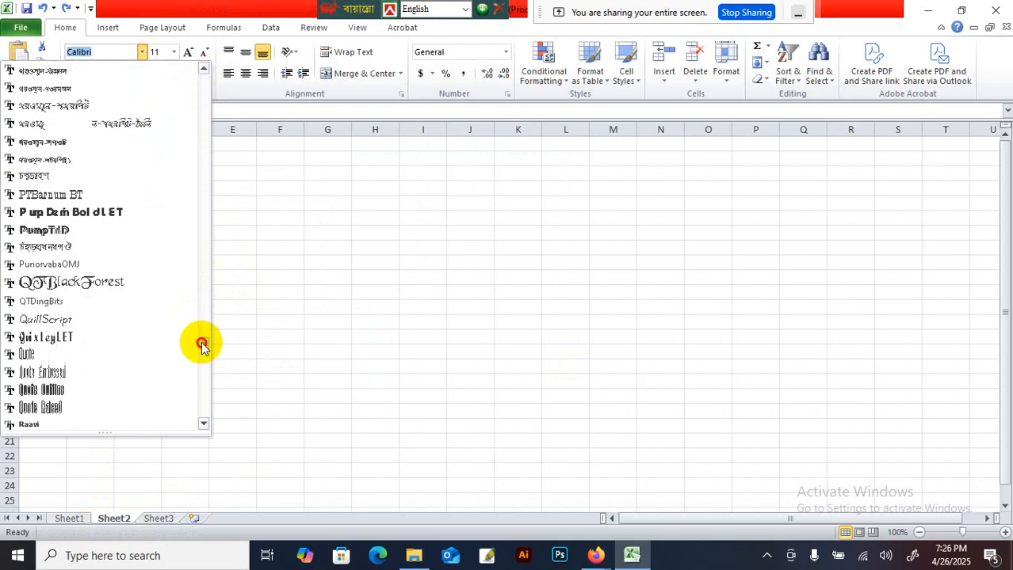
scroll(202, 346, "up", 3)
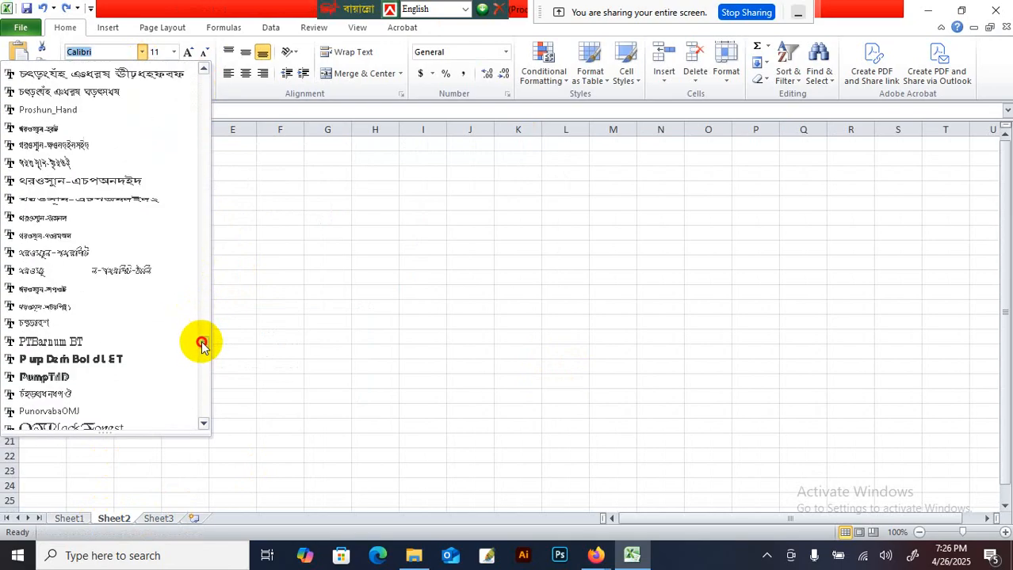
left_click_drag(202, 346, 201, 371)
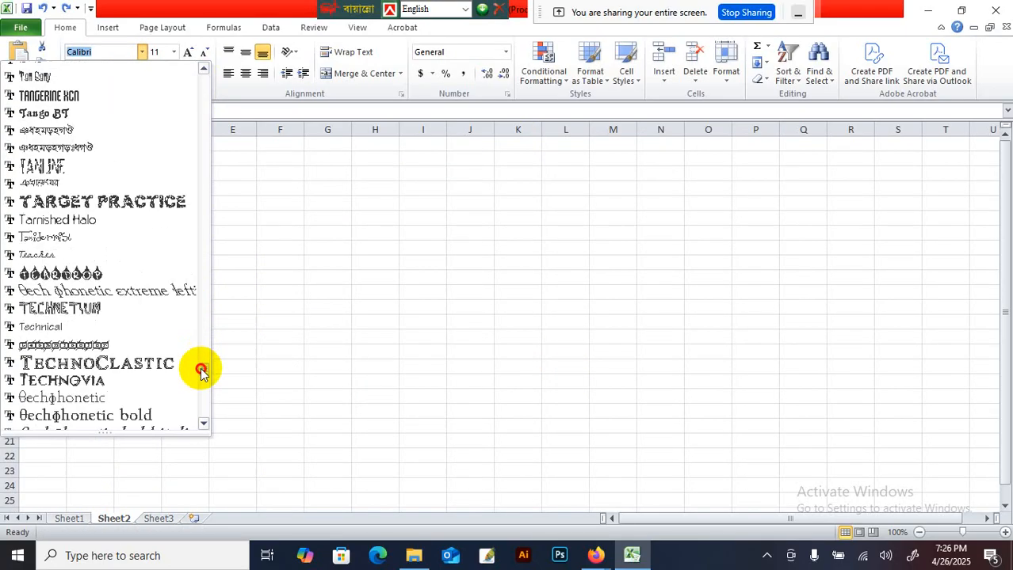
left_click(321, 305)
left_click(54, 174)
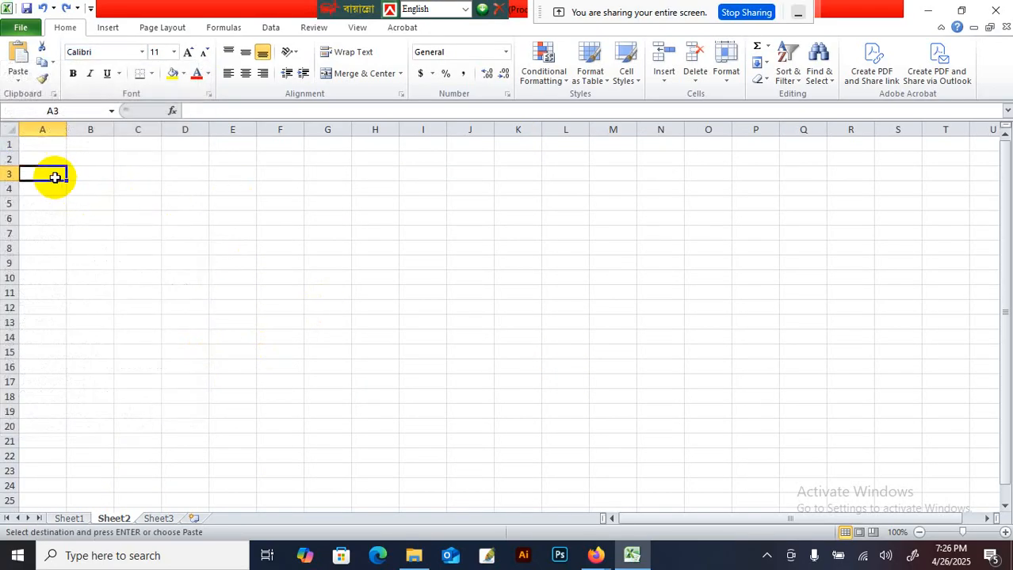
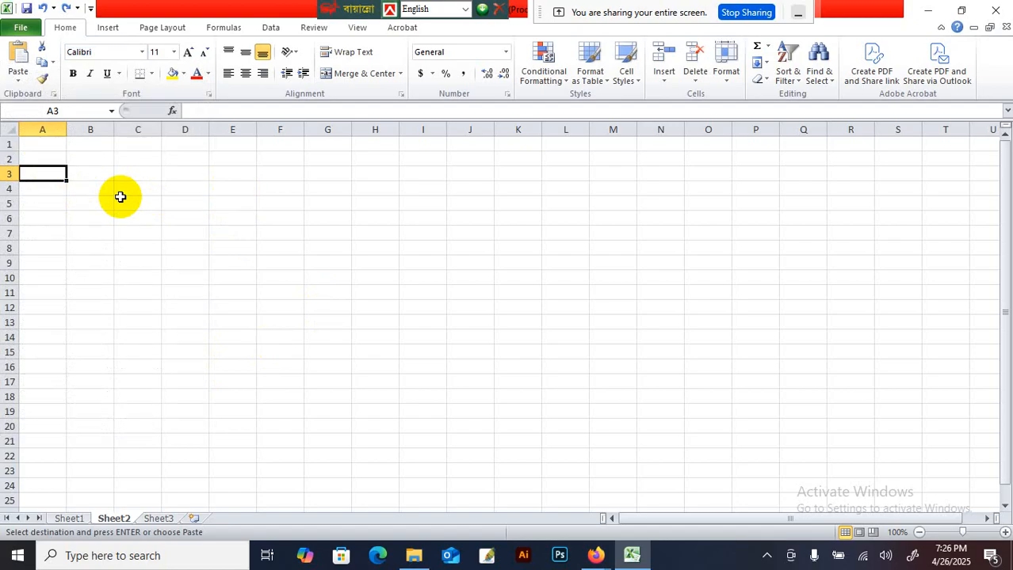
Step: Enter the column labels sl, A, B, C, D, E, F and G across cells A3 to H3
type("sl")
key("Tab")
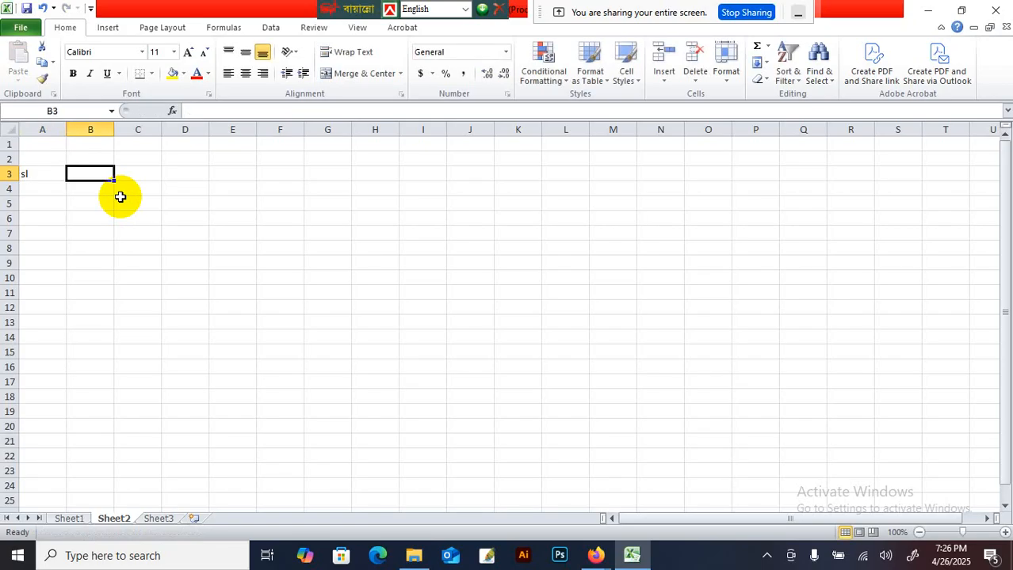
type("A")
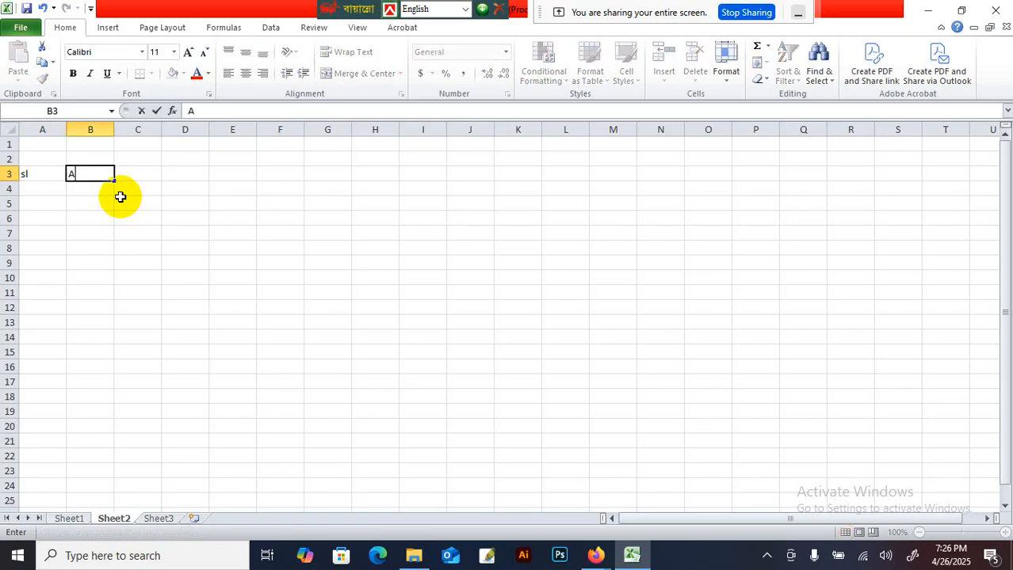
key("Tab")
type("B")
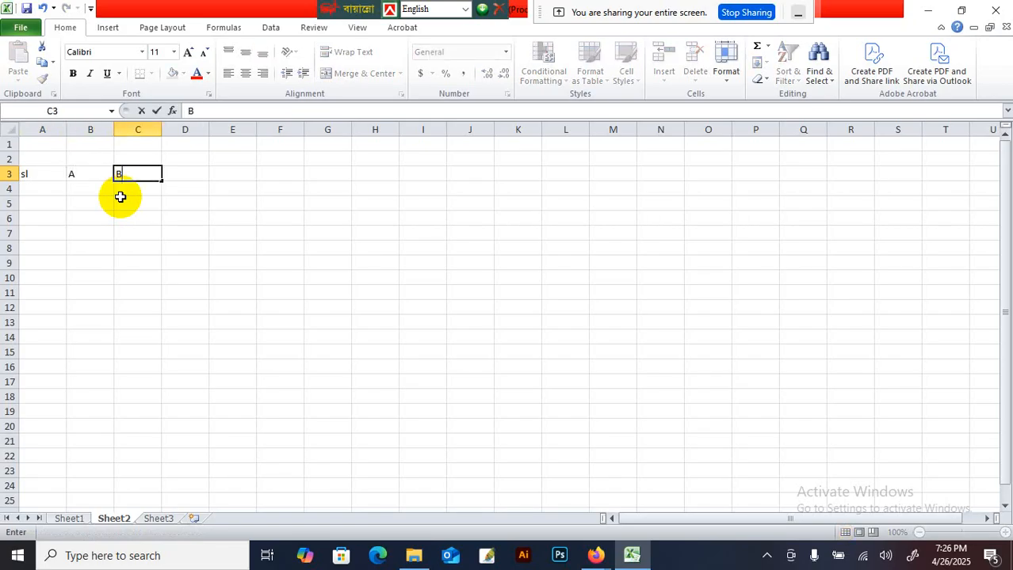
key("Tab")
type("C")
key("Tab")
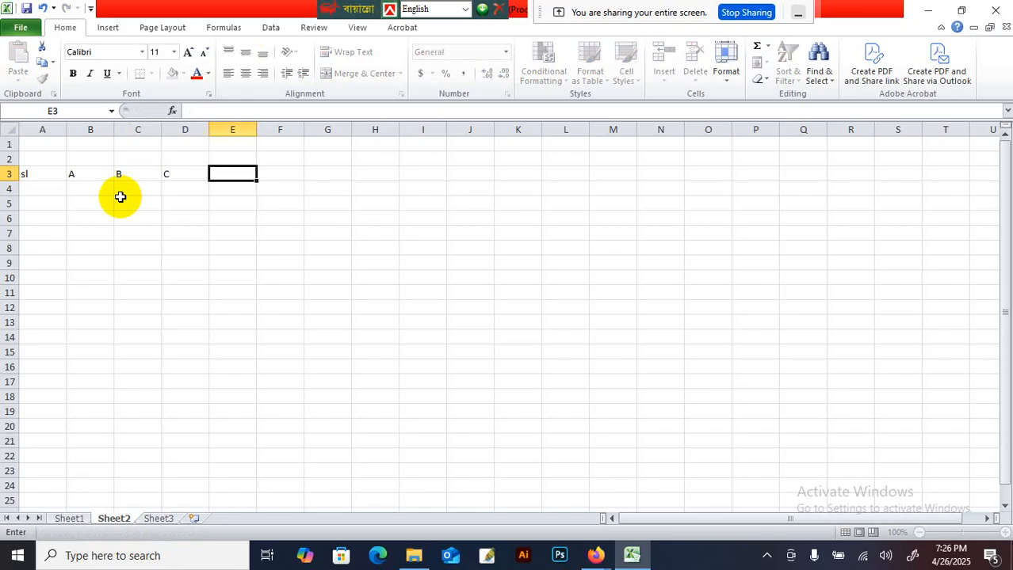
type("D")
key("Tab")
type("E")
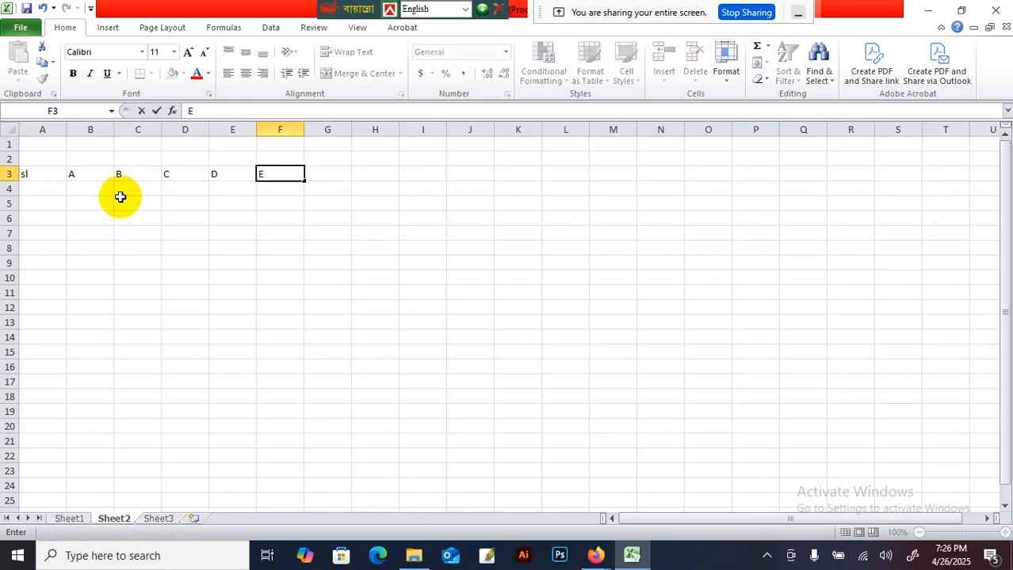
key("Tab")
type("F")
key("Tab")
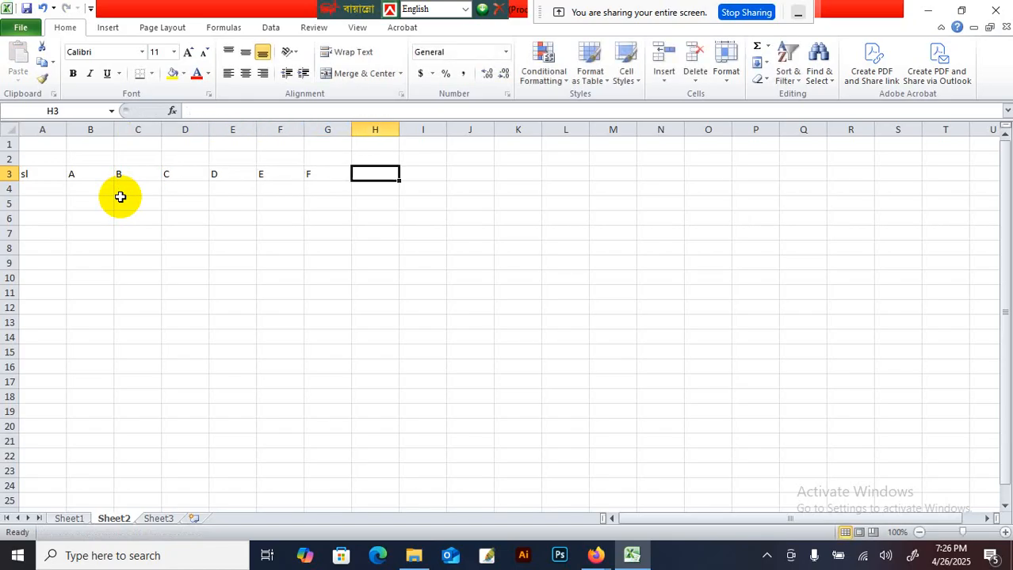
type("G")
Step: Enter the serial numbers 1, 2 and 3 in cells A4 to A6 below the sl label
left_click(51, 189)
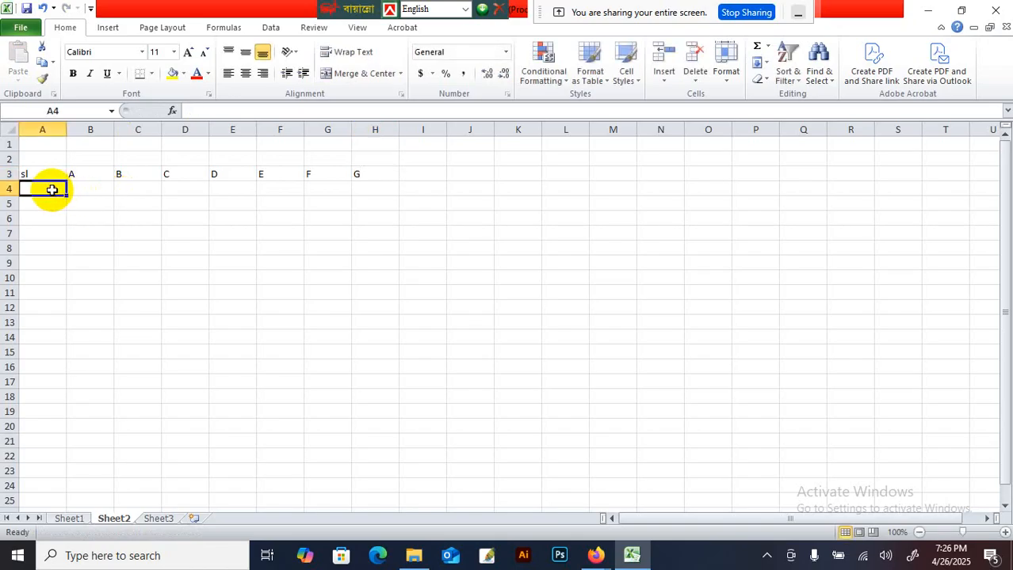
type("01")
key("Return")
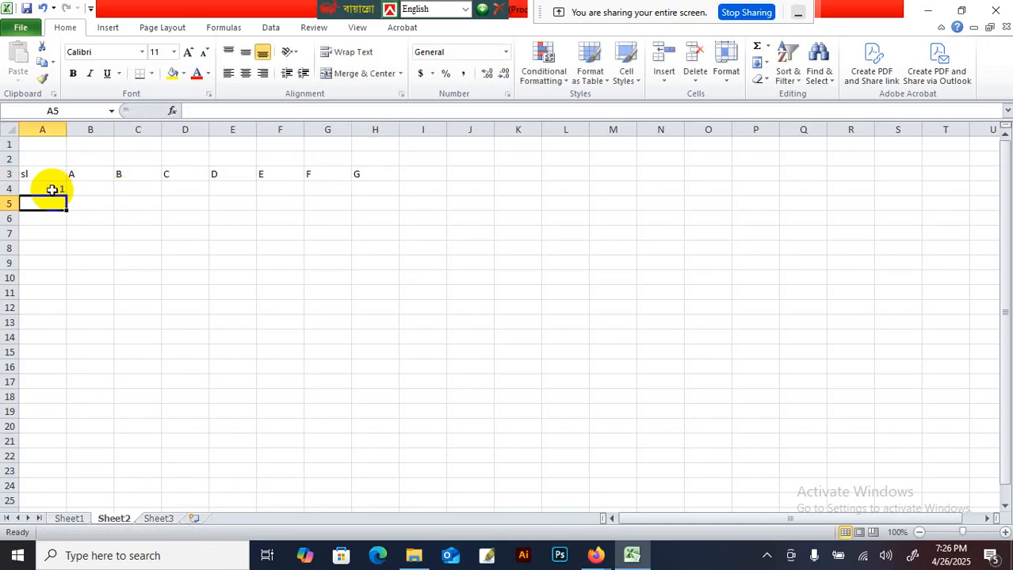
type("2")
key("Return")
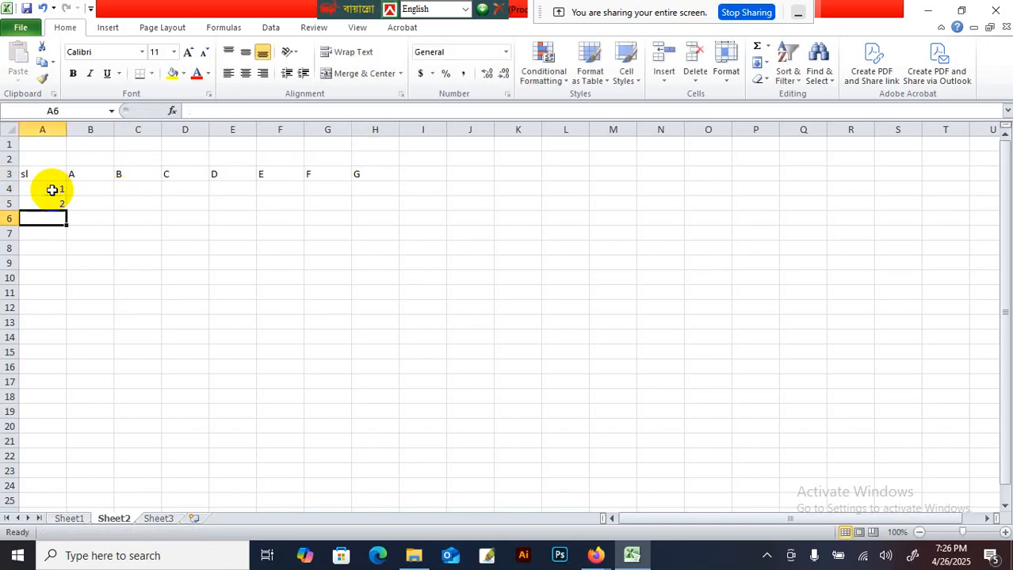
type("3")
Step: Enter one student's name beside each serial number in cells B4 to B6
key("Right")
key("Up")
key("Up")
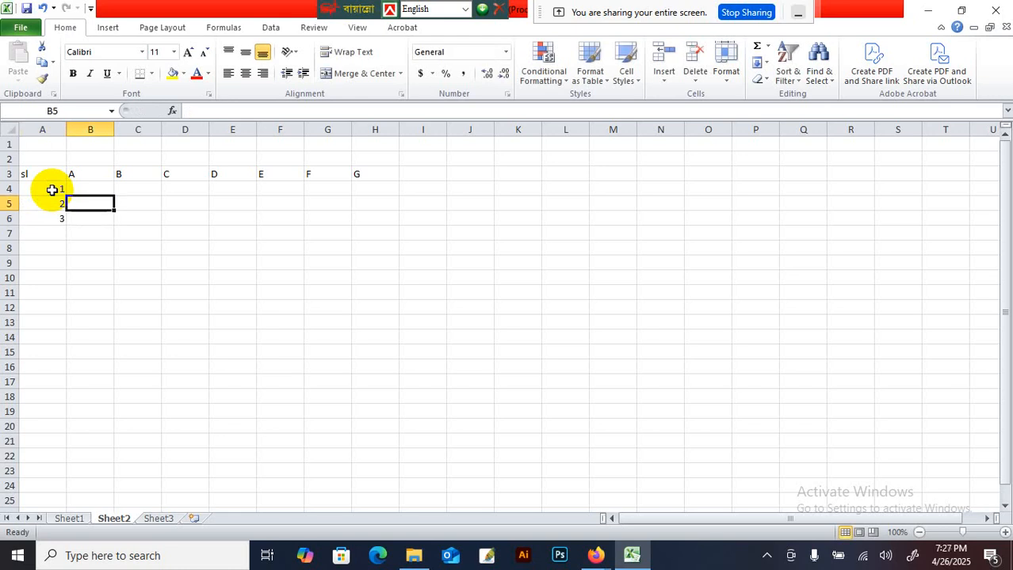
type("SAKIB")
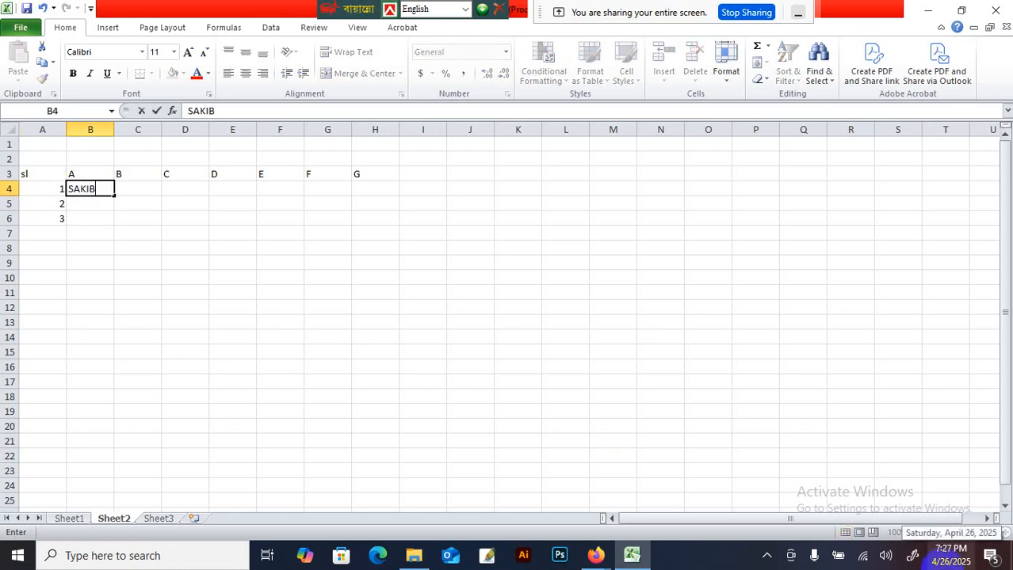
key("Return")
type("RAKI")
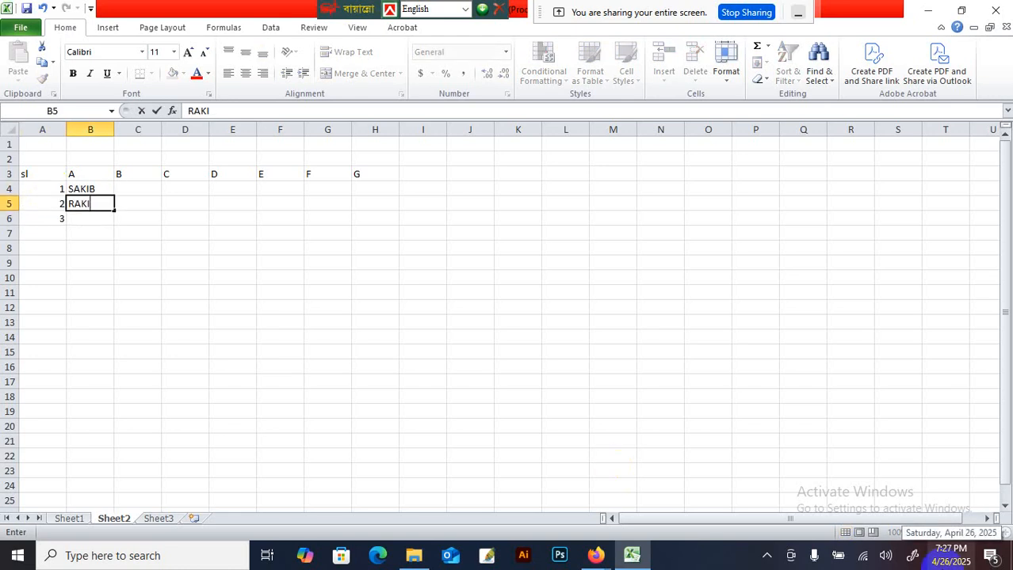
key("BackSpace")
type("B")
key("Return")
type("SUMON")
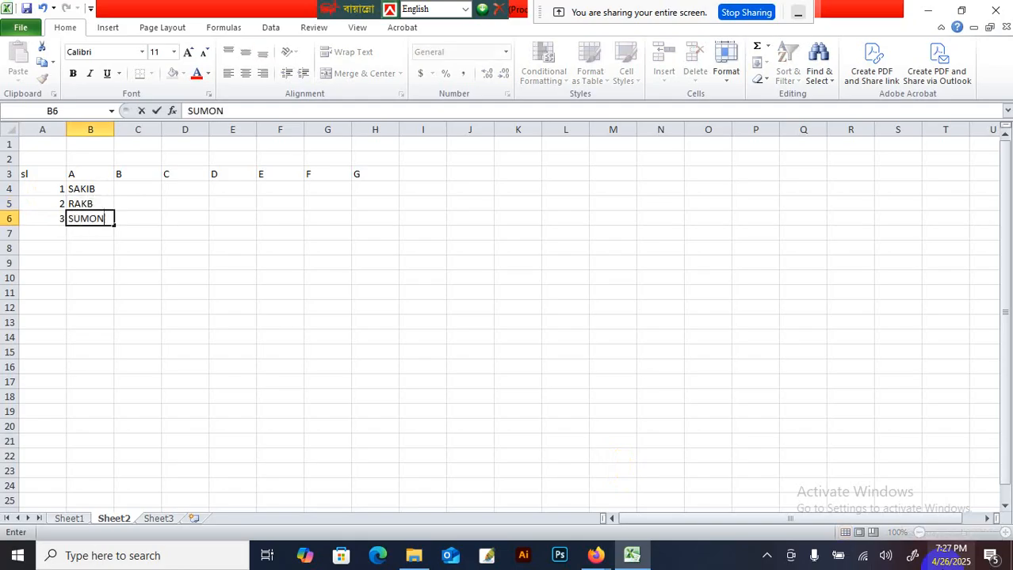
left_click(139, 189)
Step: Cut the serial numbers and names in A4:B6 and paste them one row lower, starting at A5
left_click_drag(50, 190, 80, 220)
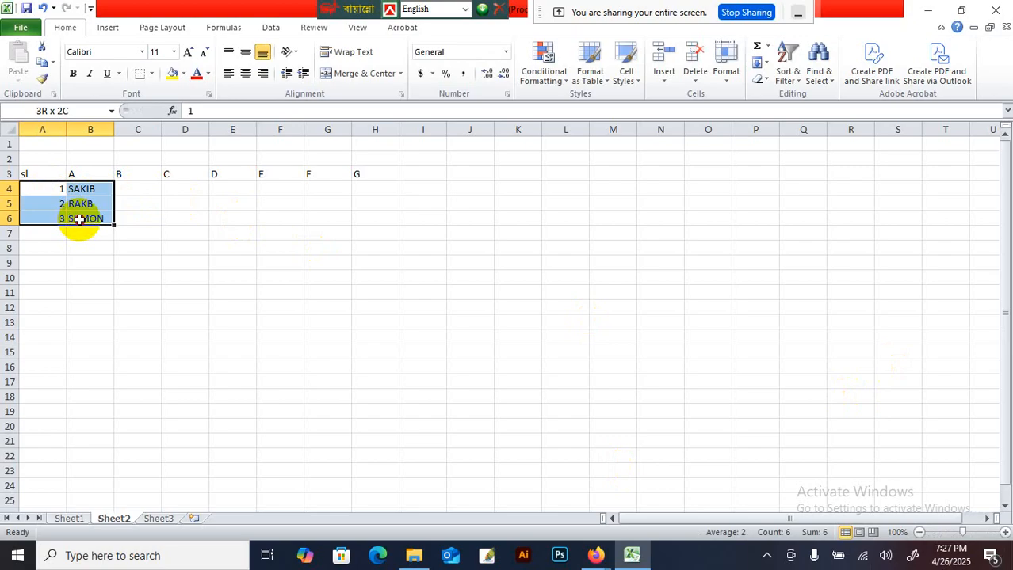
right_click(74, 208)
left_click(79, 208)
left_click(47, 204)
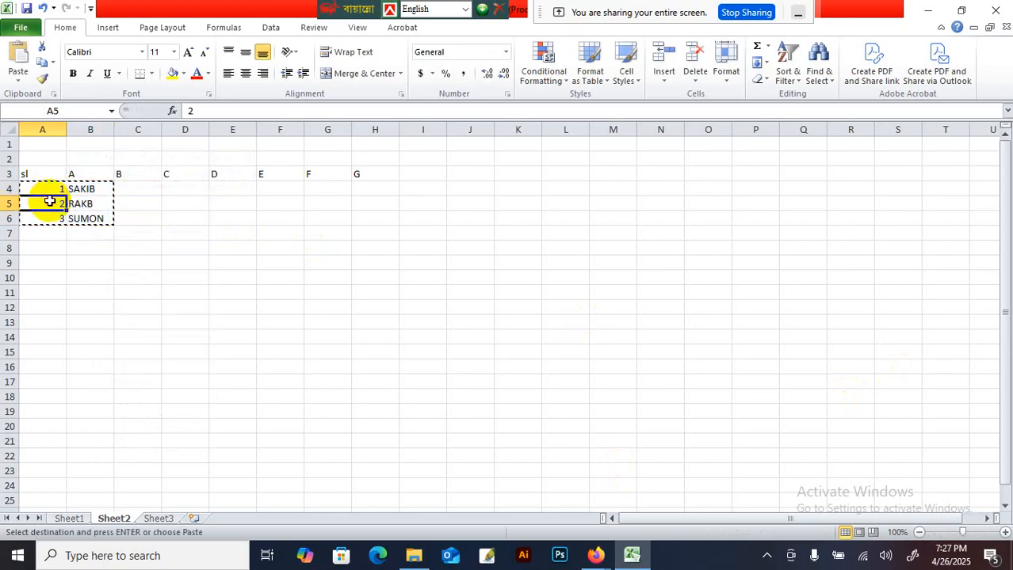
right_click(52, 205)
key("Escape")
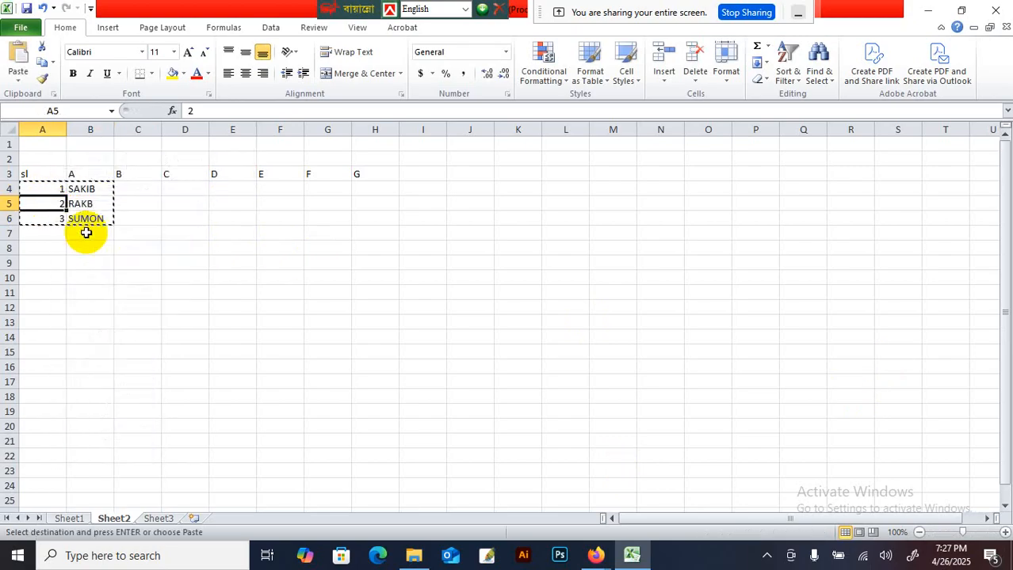
key("ctrl+v")
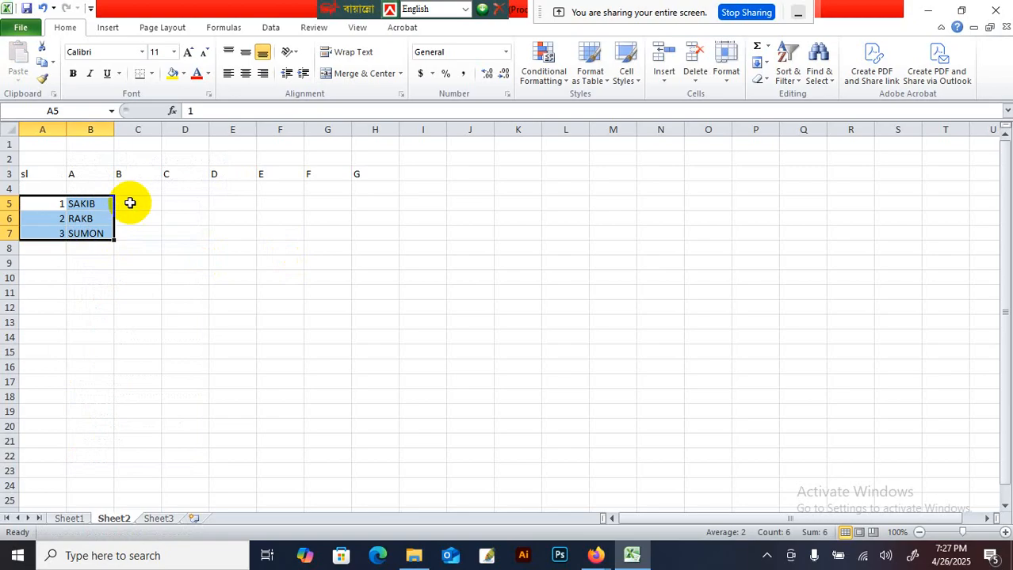
Step: Enter the heading NAME OF STUDENT in cell B4 and widen column B to fit it
left_click(97, 187)
type("NAG")
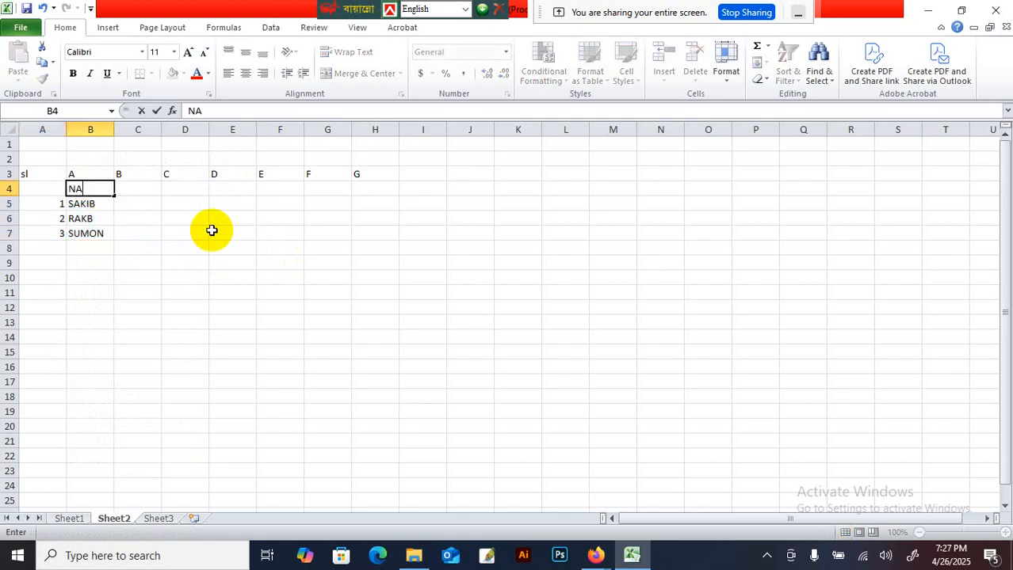
key("BackSpace")
type("E")
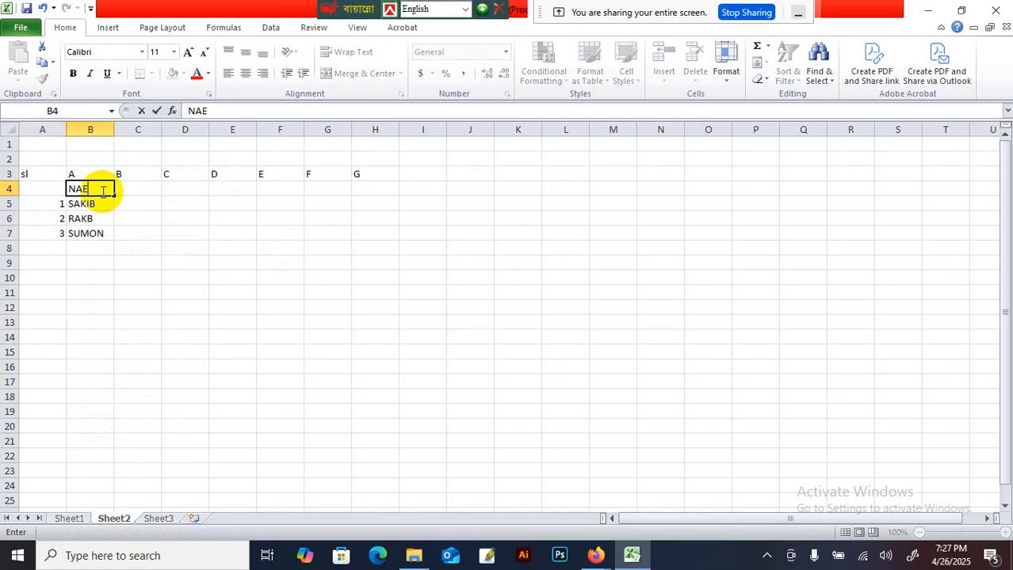
key("BackSpace")
type("ME OF STUD")
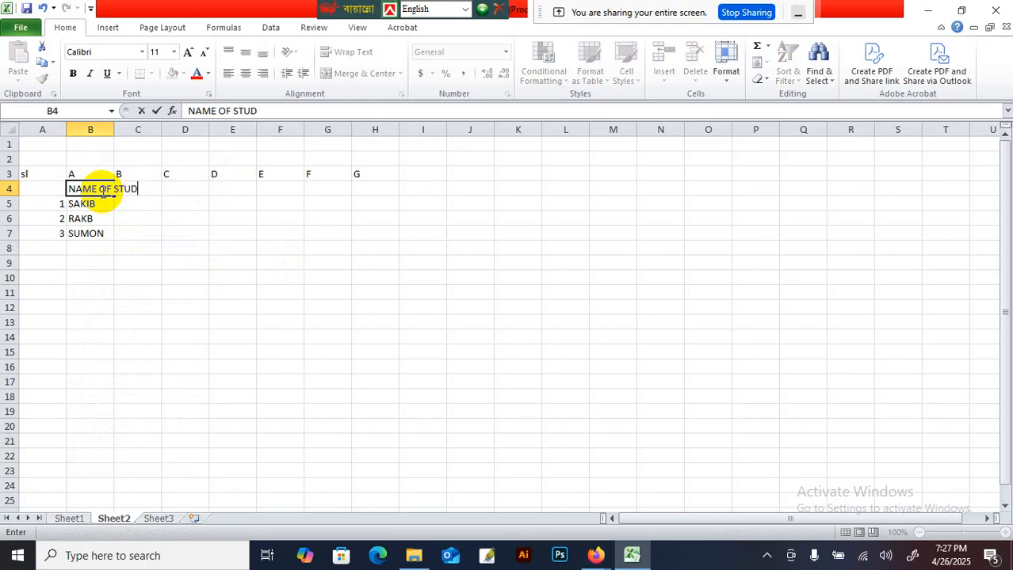
type("ENT")
left_click(215, 262)
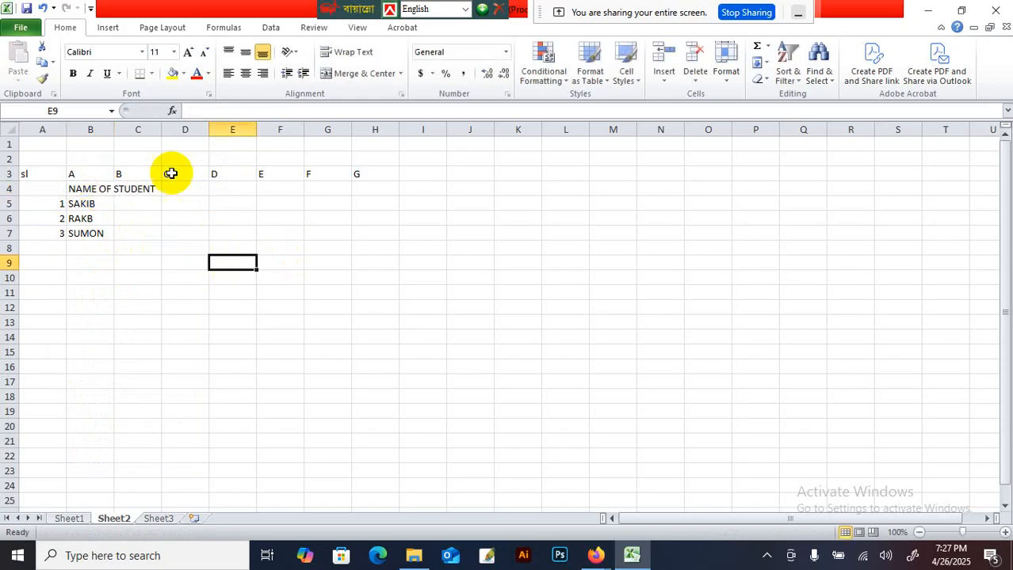
left_click_drag(114, 131, 164, 140)
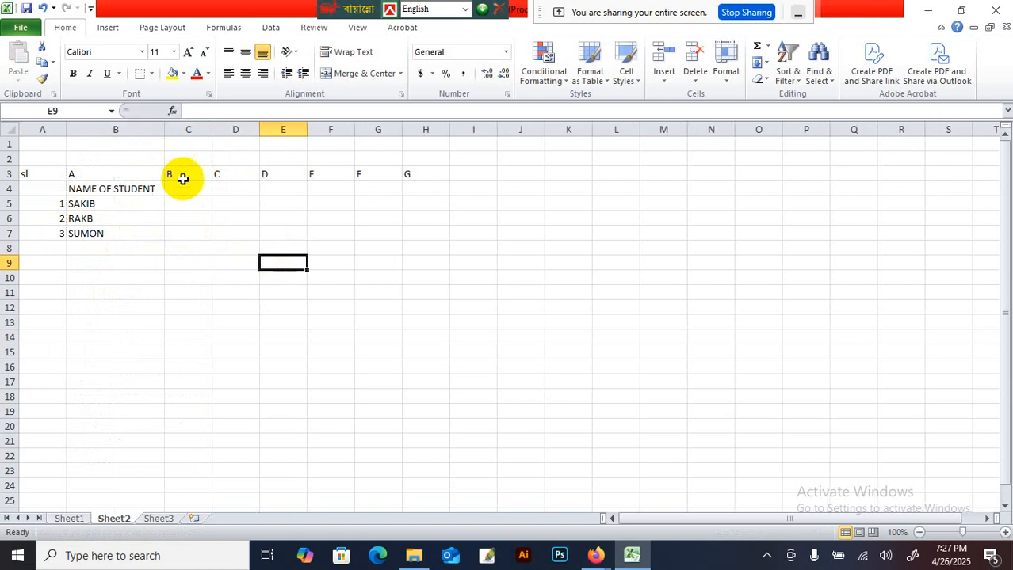
Step: Enter the headings BANGLA in cell C4 and GP in cell D4
left_click(188, 196)
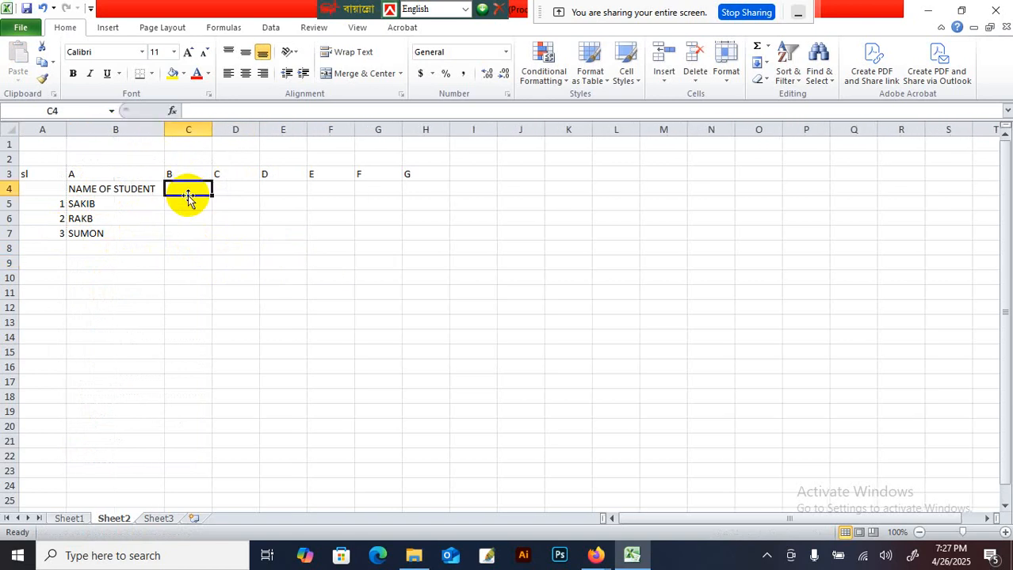
type("BANGLA")
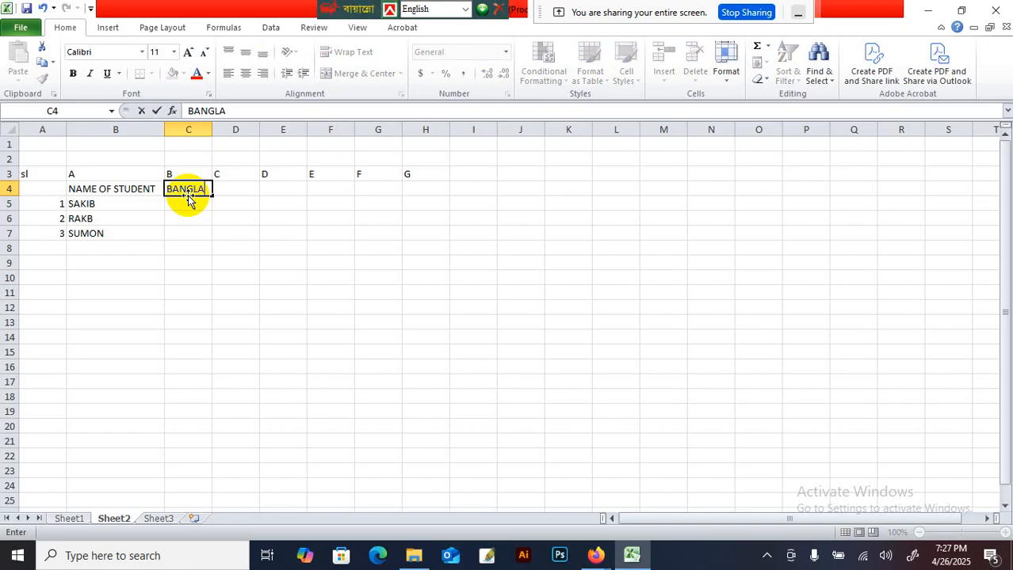
left_click(202, 245)
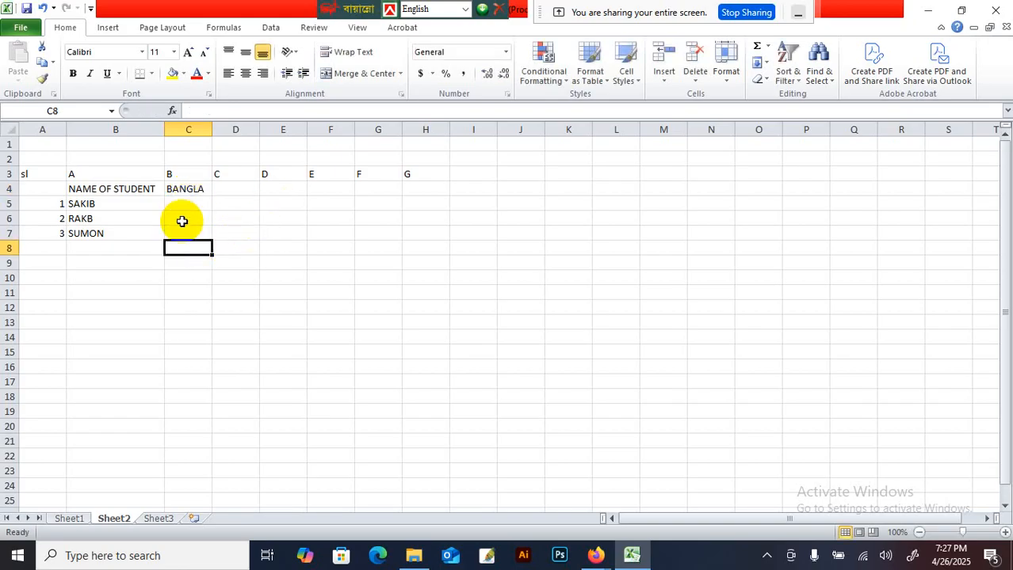
left_click(242, 188)
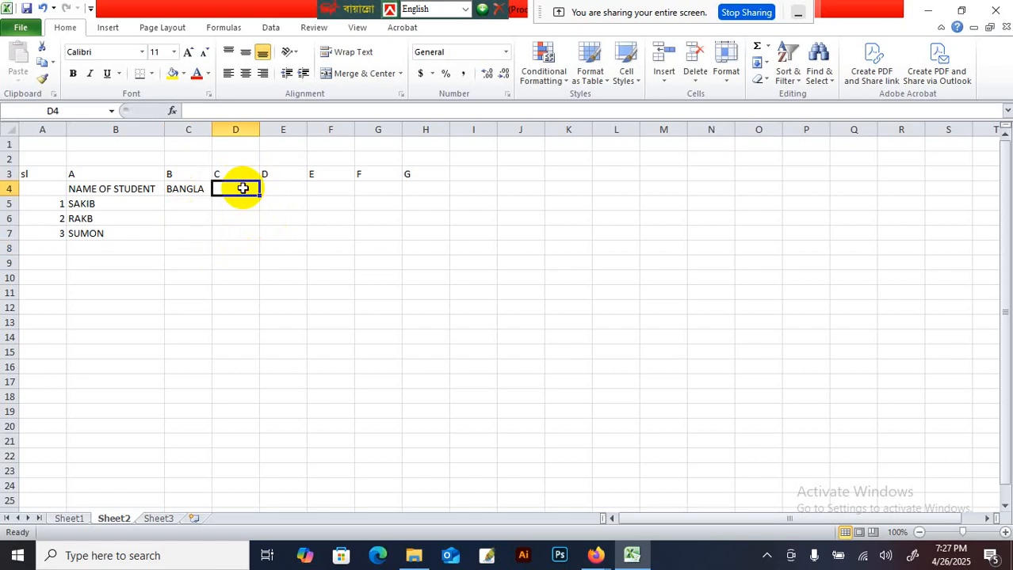
type("GP")
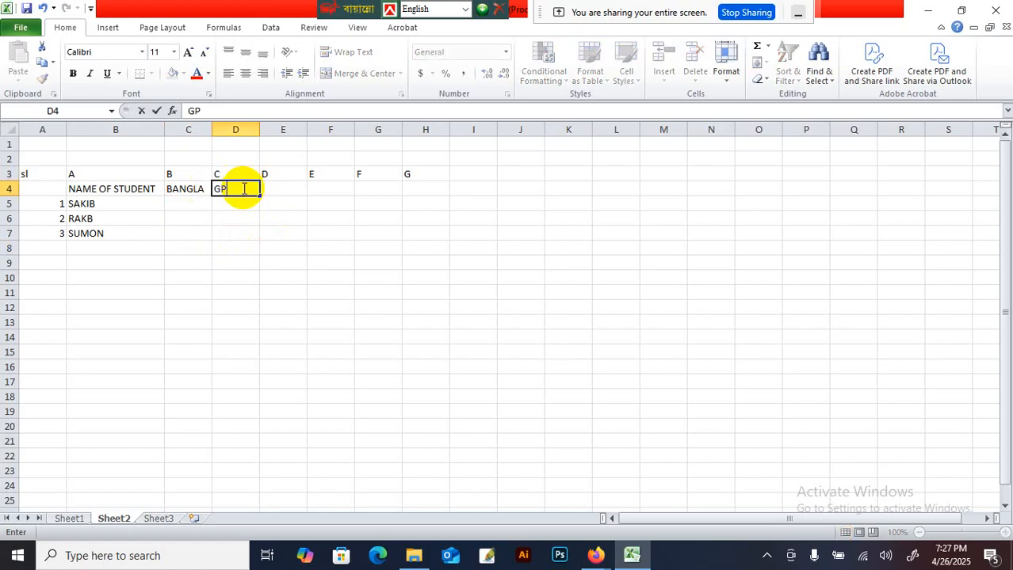
Step: Enter the headings ENGLISH in cell E4 and GP in cell F4
left_click(294, 187)
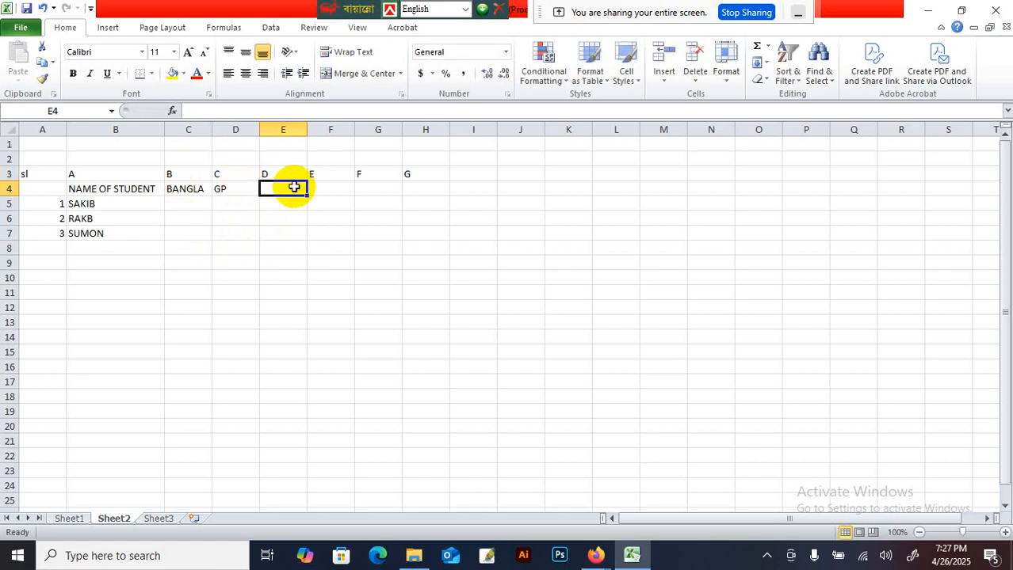
type("ENGL")
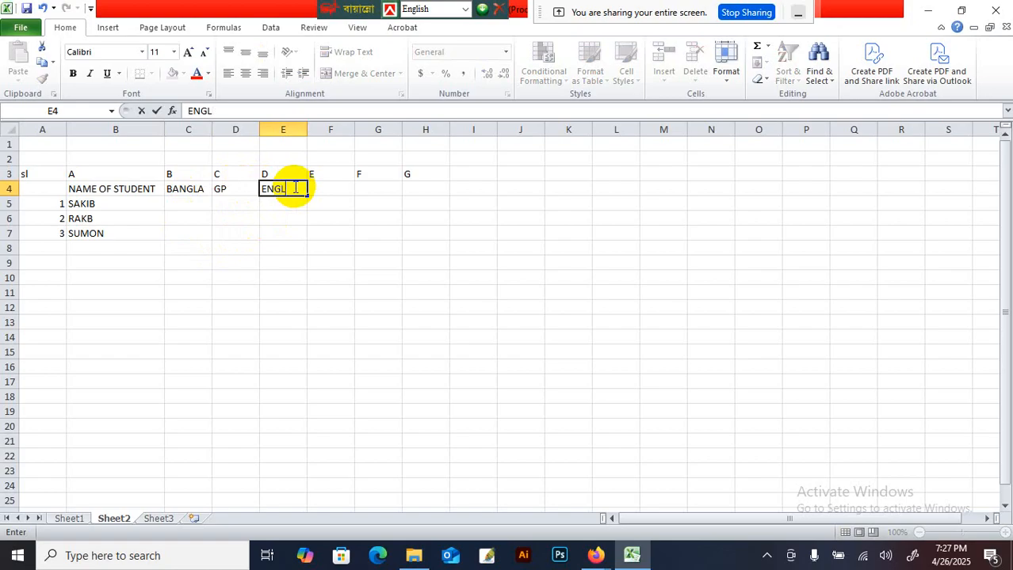
type("ISH")
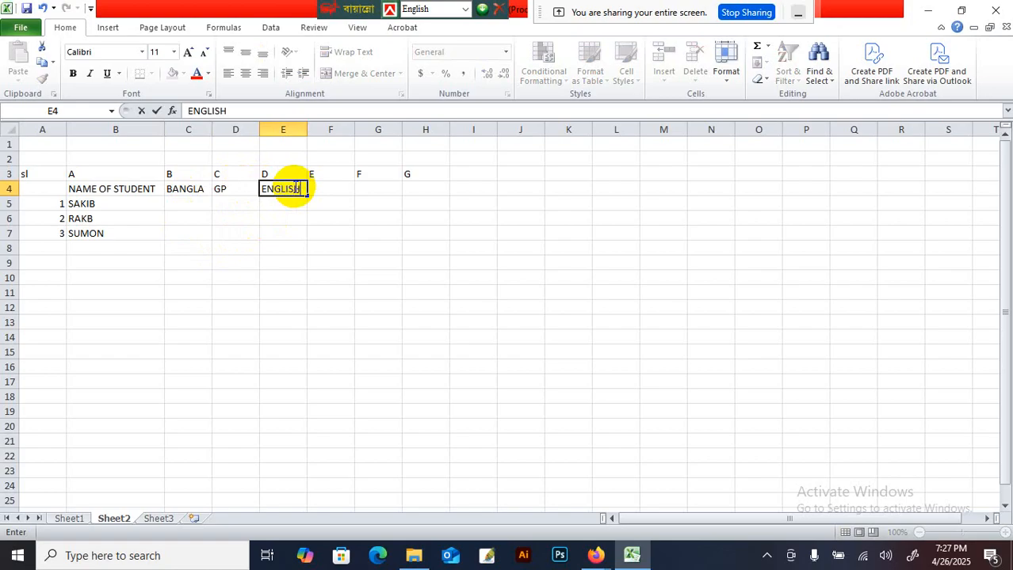
left_click(338, 188)
type("GP")
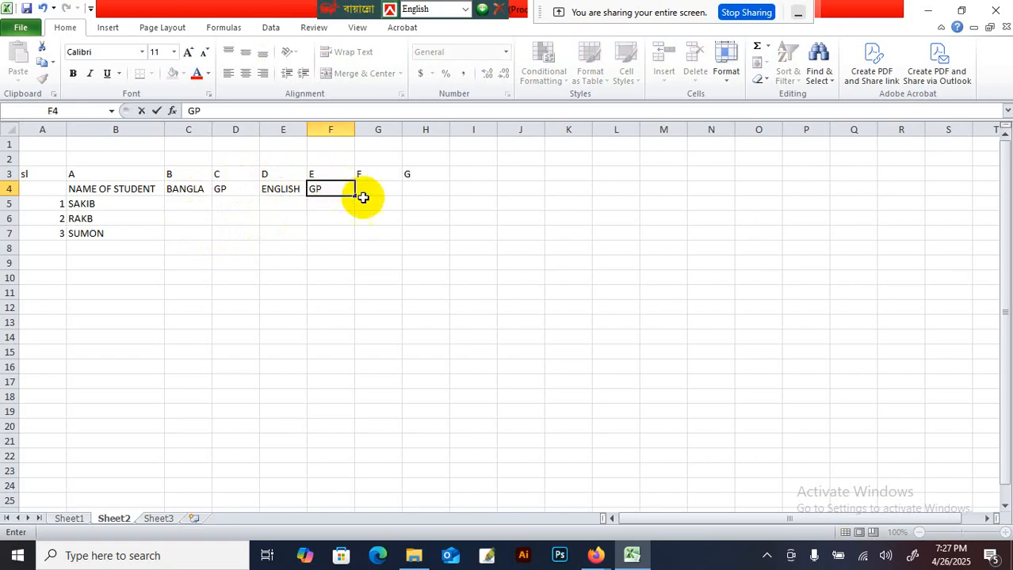
Step: Enter the headings MATH in cell G4 and GP in cell H4
left_click(376, 195)
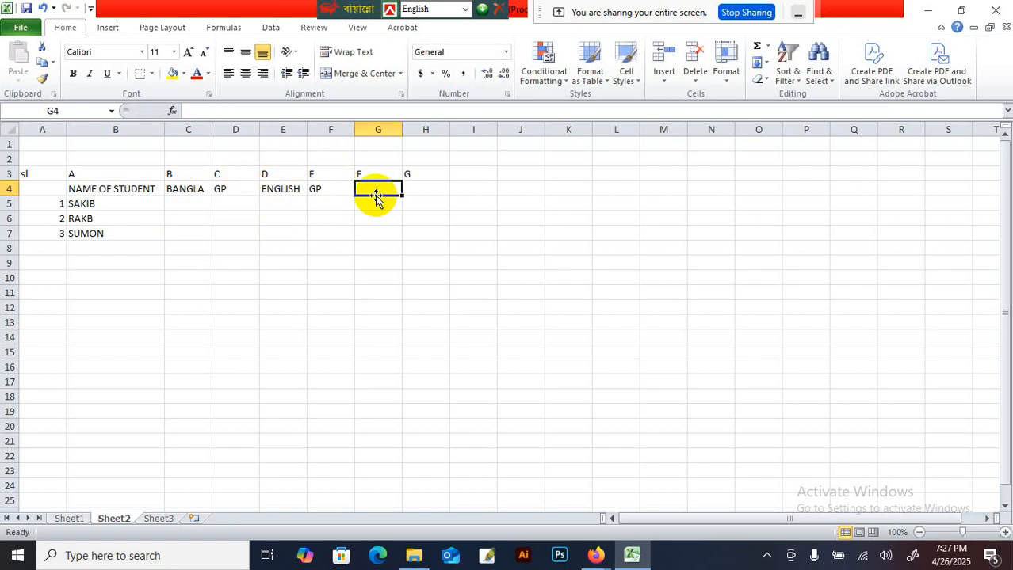
type("MATH")
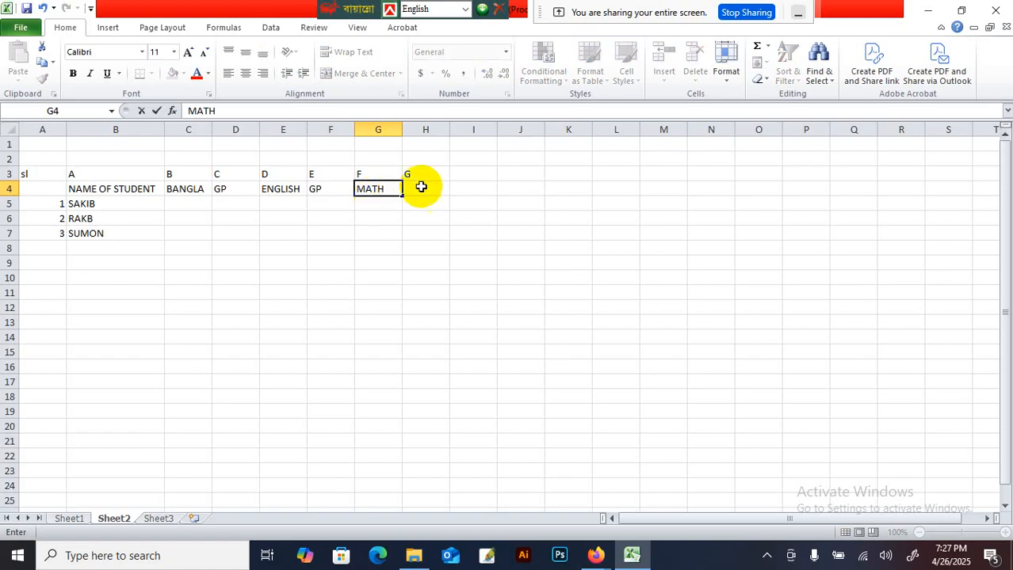
left_click(424, 186)
type("GP")
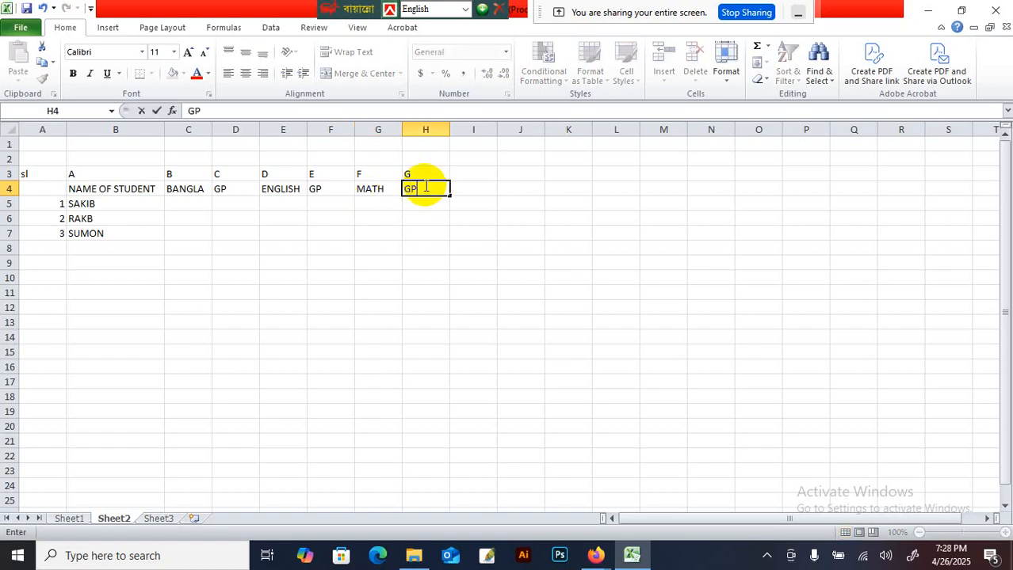
Step: Enter the column letter H in cell I3 and the heading GPA in cell I4
left_click(422, 204)
left_click(464, 187)
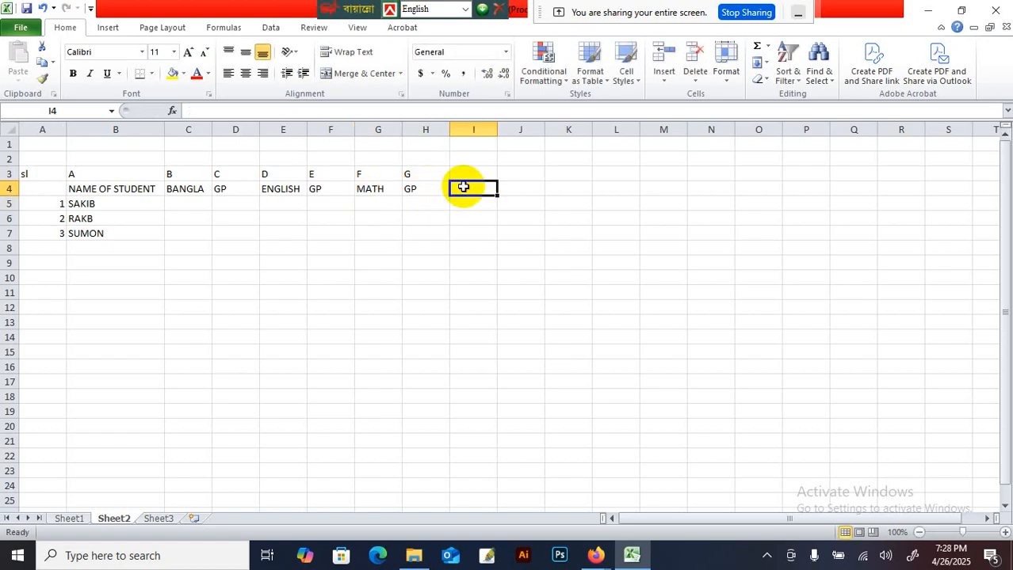
left_click(471, 175)
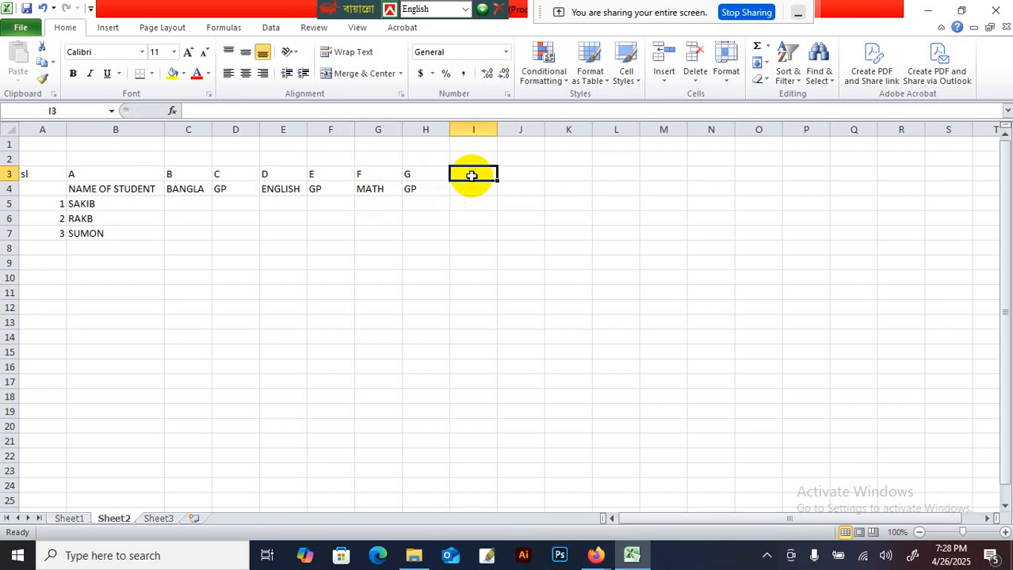
type("H")
key("Return")
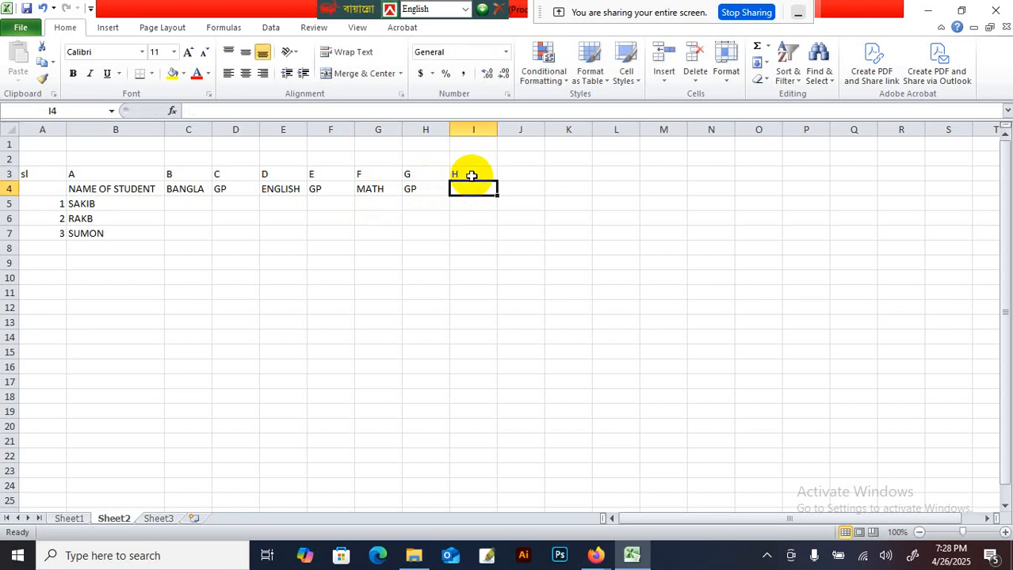
type("GPA")
left_click(329, 306)
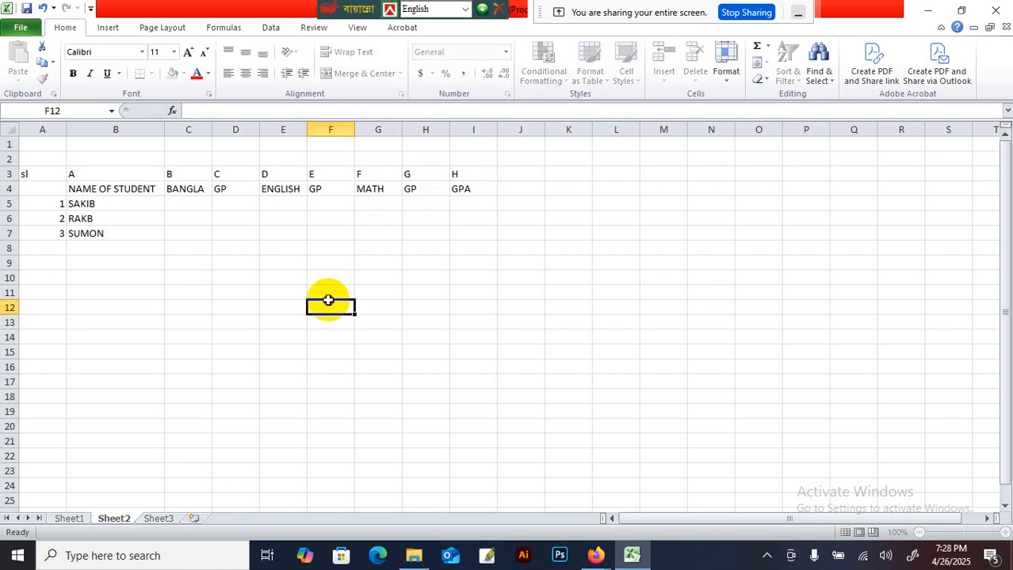
Step: Enter the Bangla marks 80 in cell C5 and 75 in cell C6 for the first two students
left_click(189, 204)
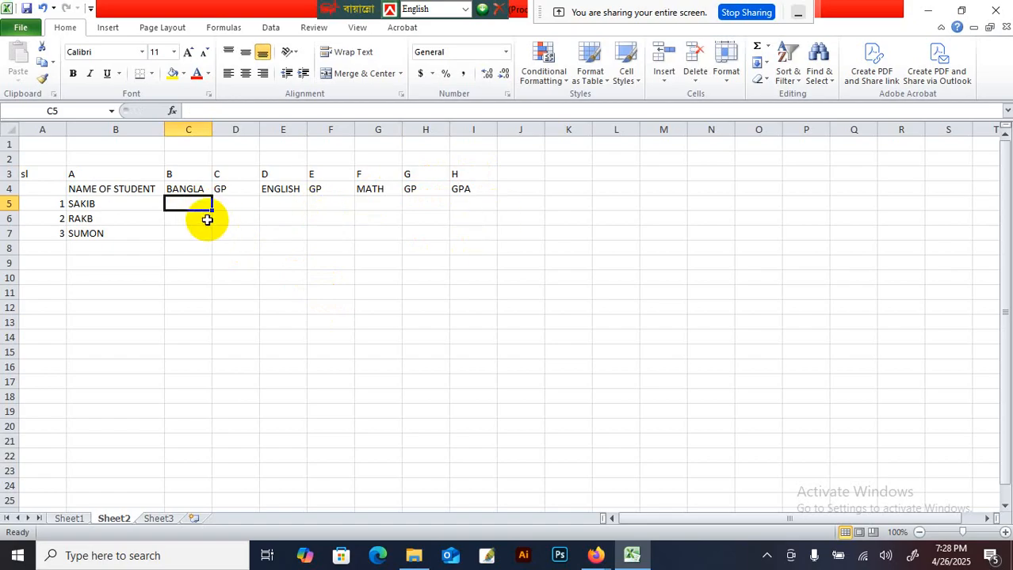
type("80")
key("Return")
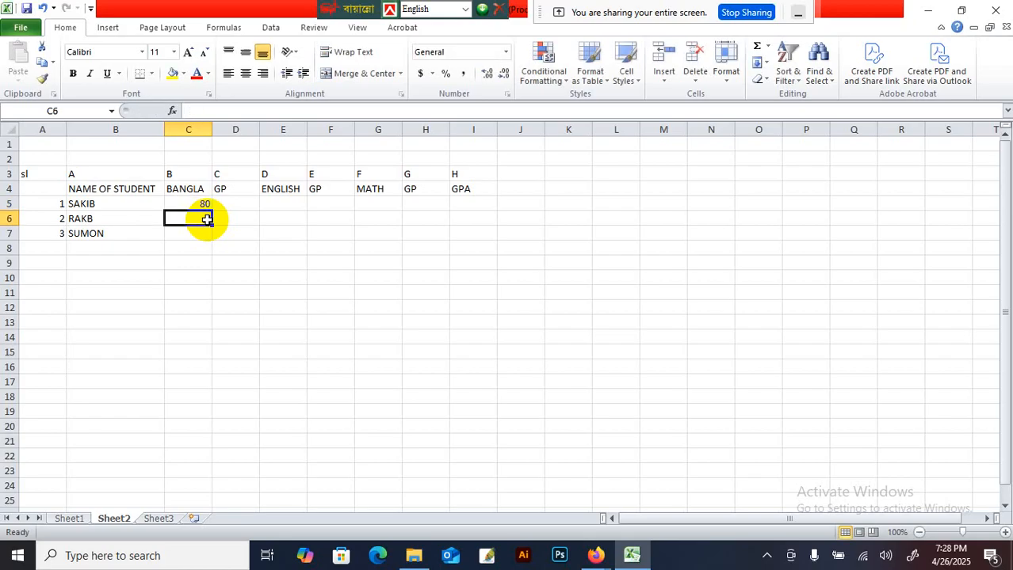
type("75")
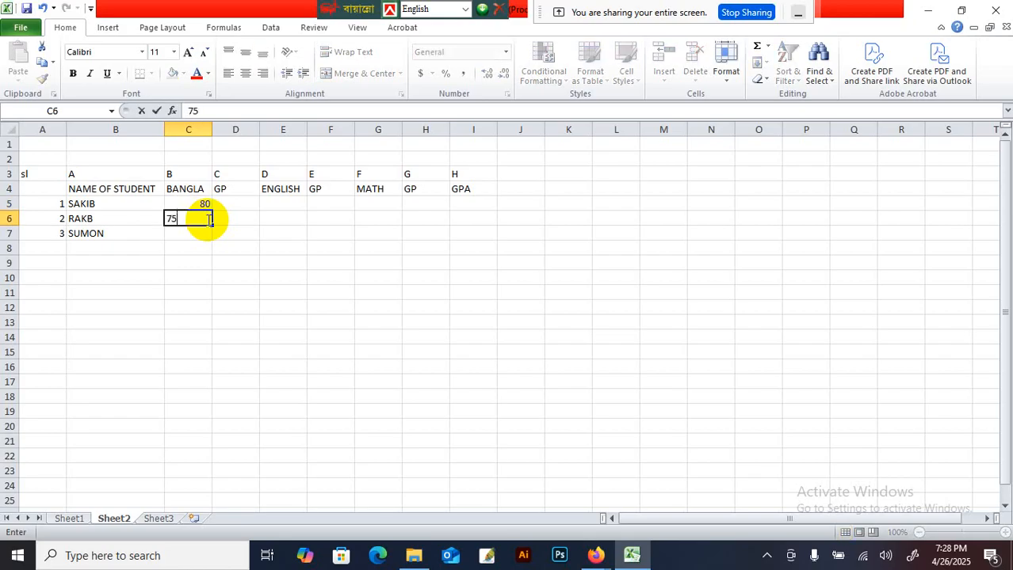
key("Right")
Step: Enter the English marks 97 in cell E5 and 85 in cell E6 for the first two students
key("Up")
key("Right")
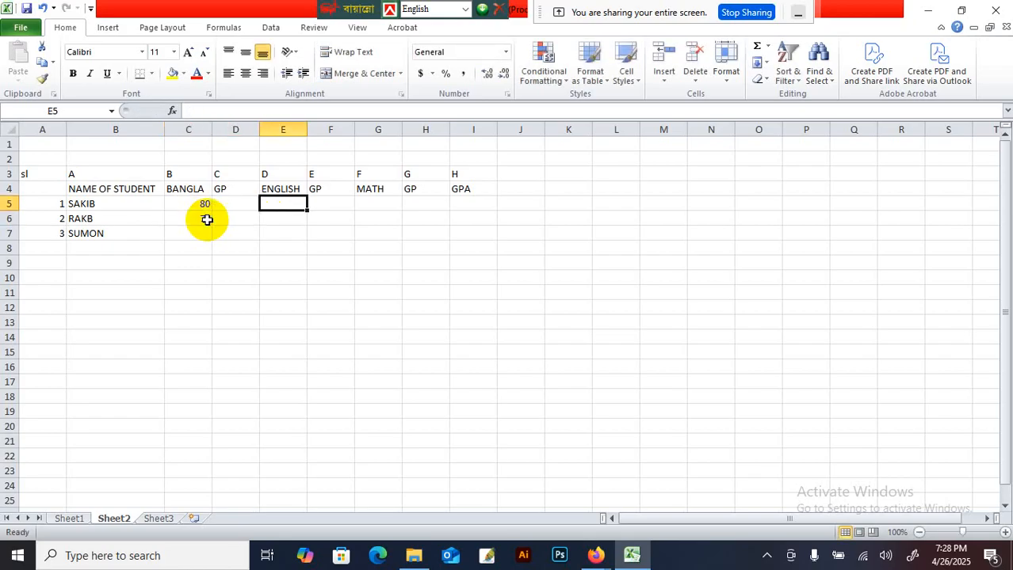
type("97")
key("Return")
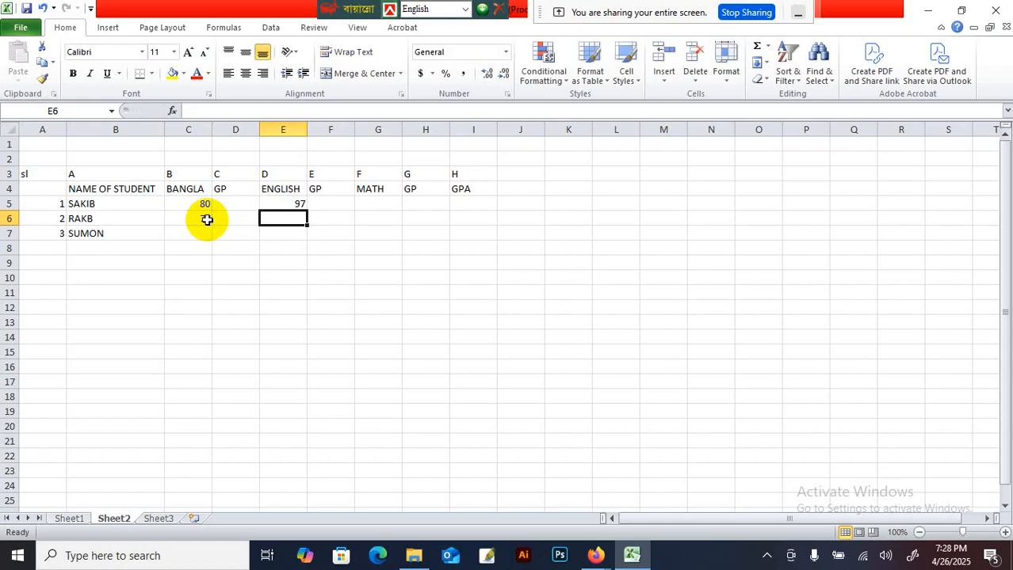
type("85")
key("Right")
Step: Enter the Math marks 80 in cell G5 and 78 in cell G6 for the first two students
key("Right")
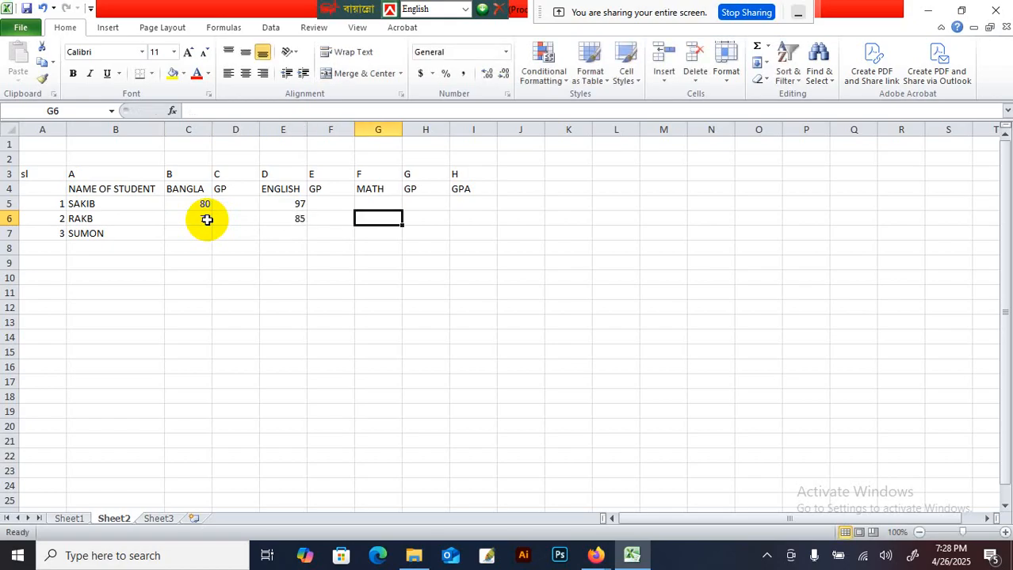
key("Up")
type("80")
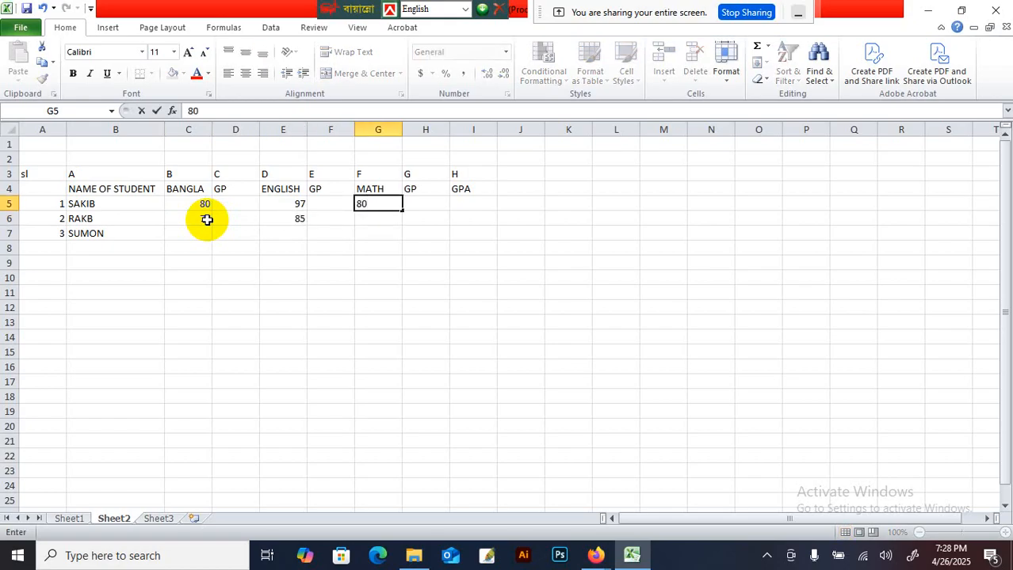
key("Return")
type("78")
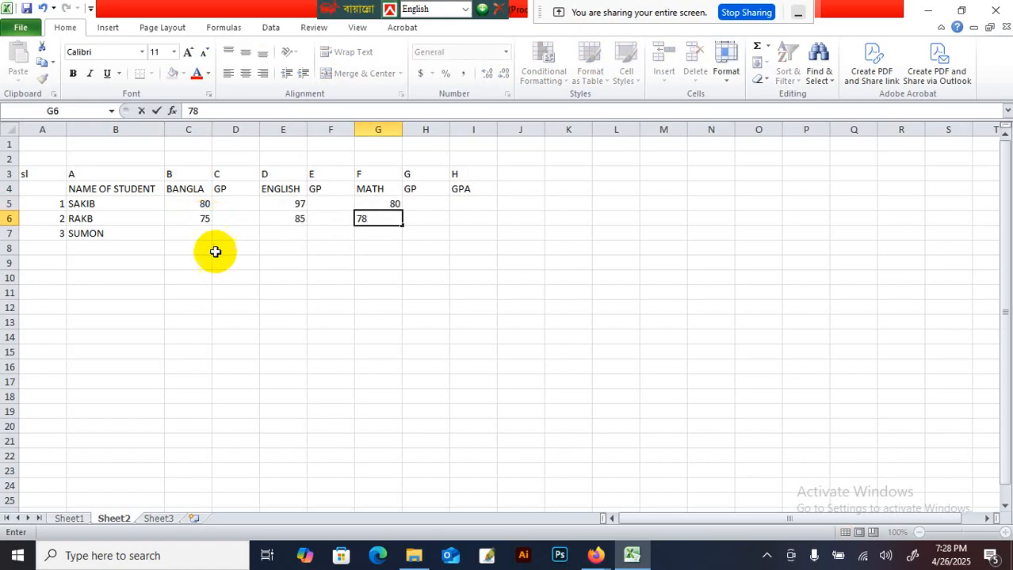
left_click(273, 263)
Step: Enter the third student's marks in row 7: Bangla 78 in C7, English 88 in E7 and Math 92 in G7
left_click(204, 232)
type("76")
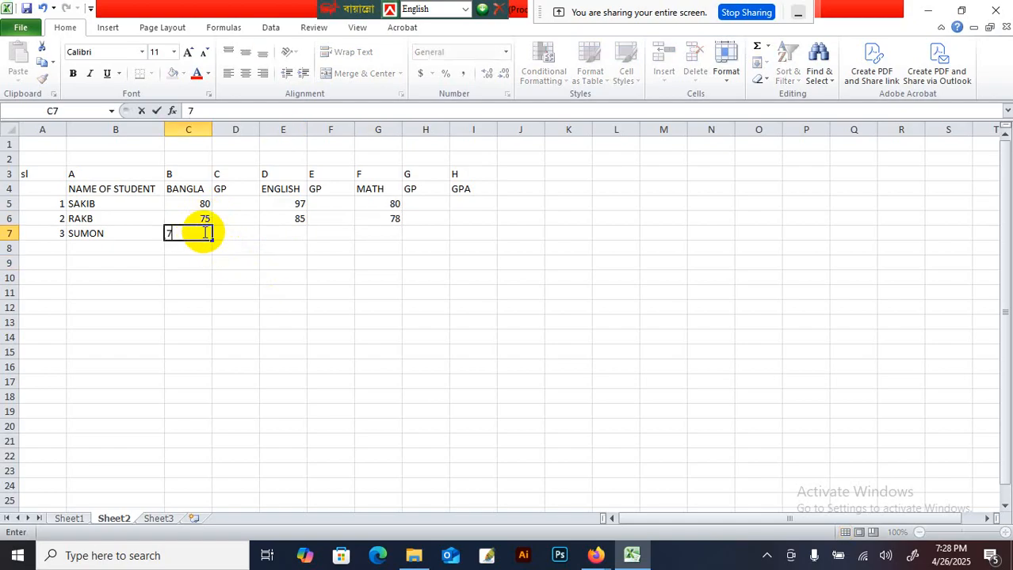
key("Tab")
key("Tab")
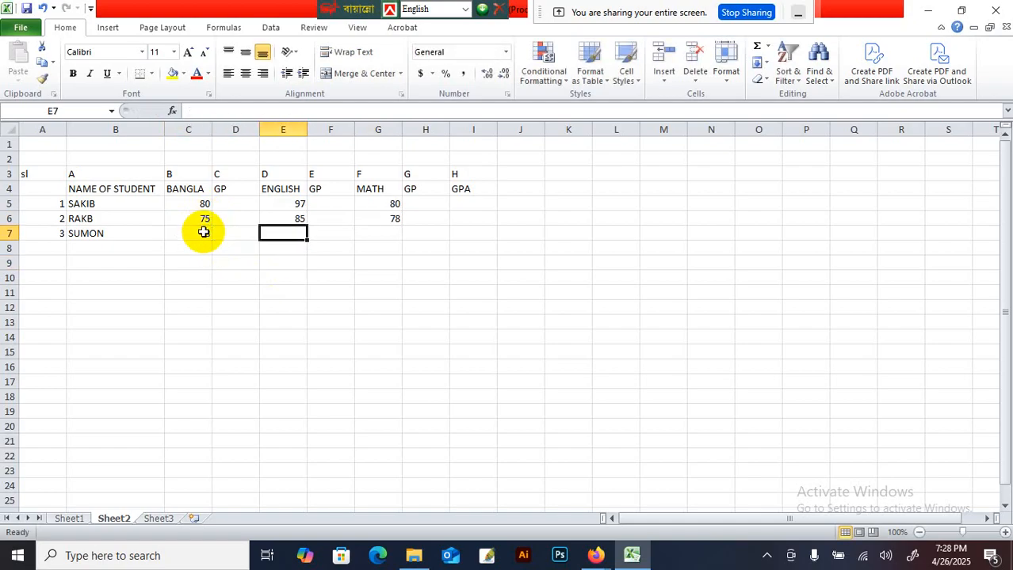
type("88")
key("Tab")
key("Tab")
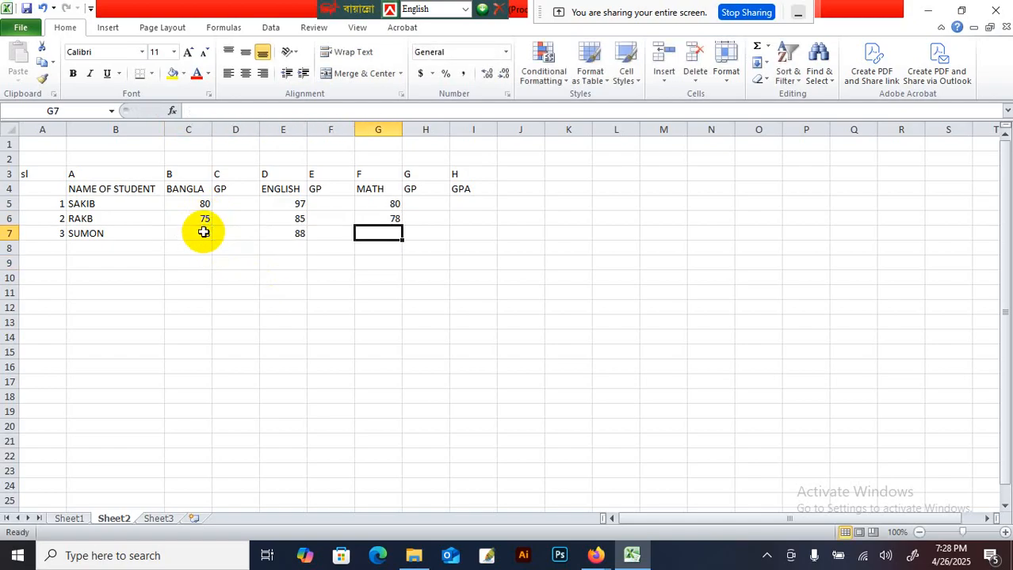
type("92")
left_click(282, 293)
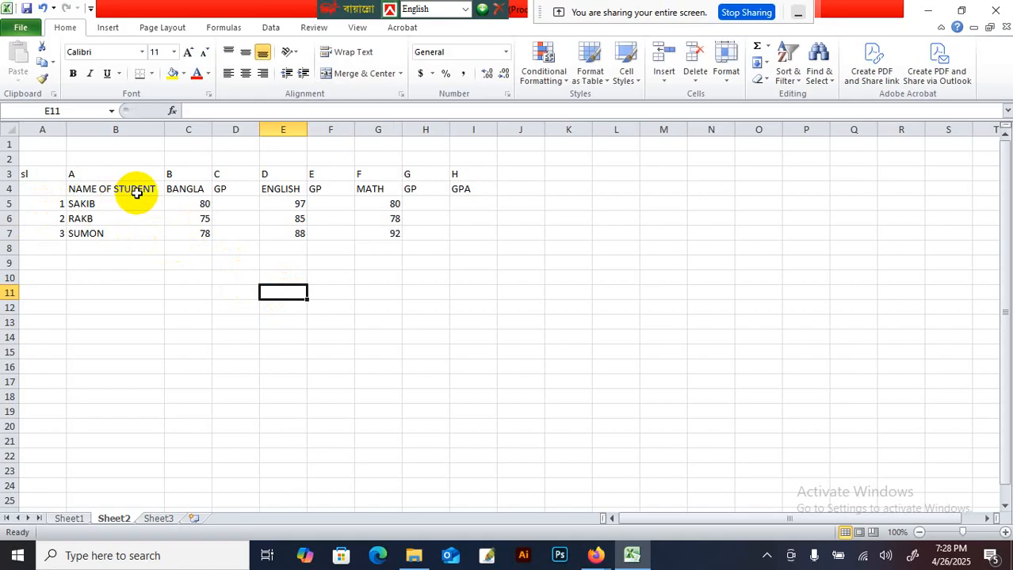
Step: Cut the sl heading from cell A3 and paste it into cell A4, in line with the other headings
left_click(46, 174)
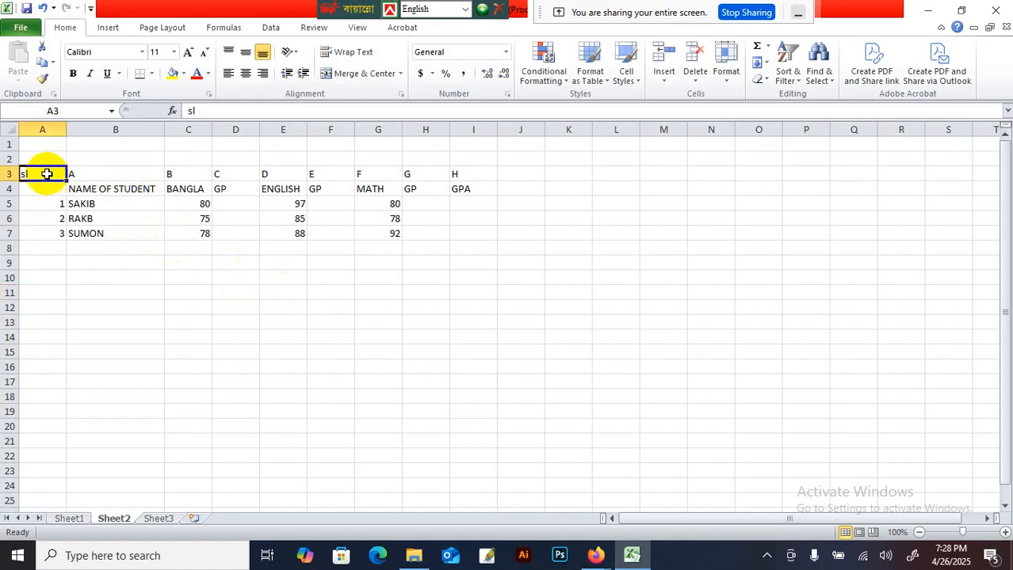
right_click(46, 174)
left_click(49, 195)
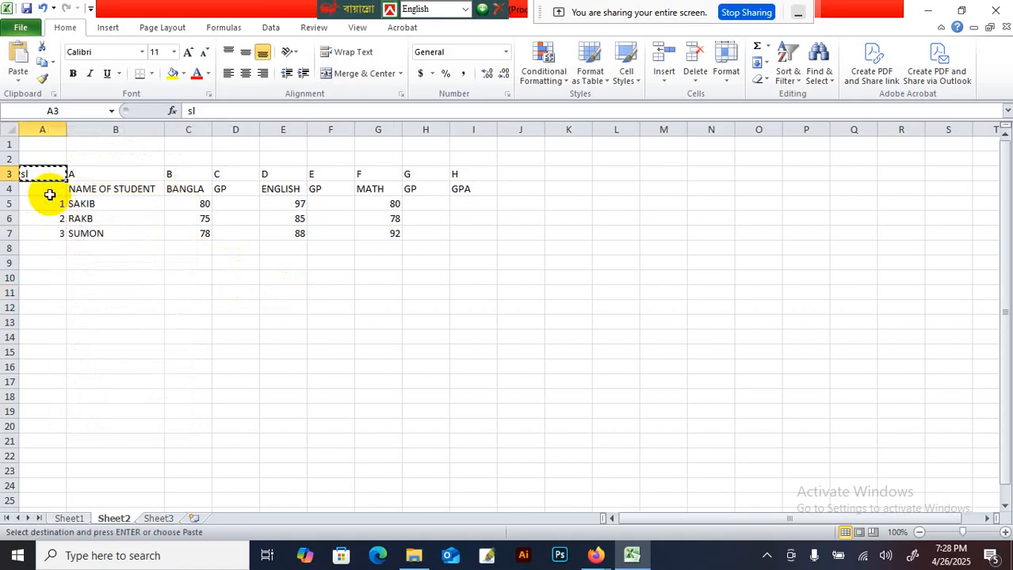
left_click(47, 196)
key("Return")
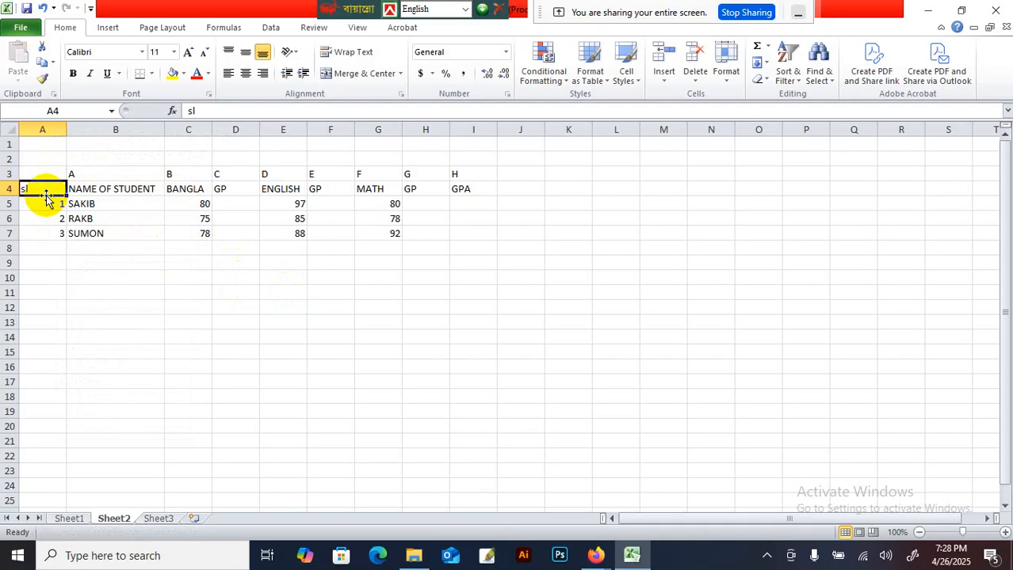
left_click(148, 288)
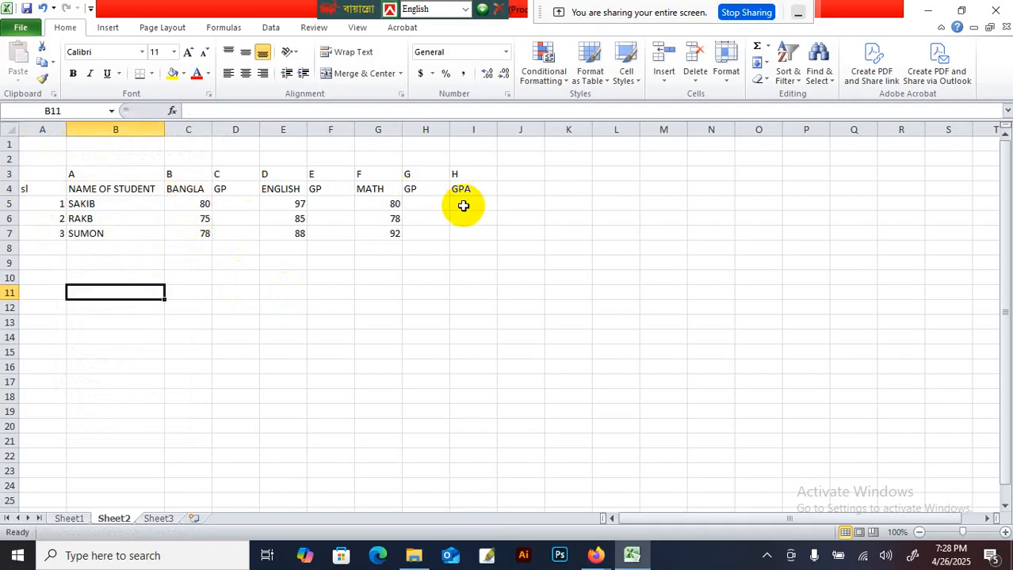
Step: Start an IF formula in cell D5 that tests C5>=80 and returns "5" as quoted text when true
left_click(236, 203)
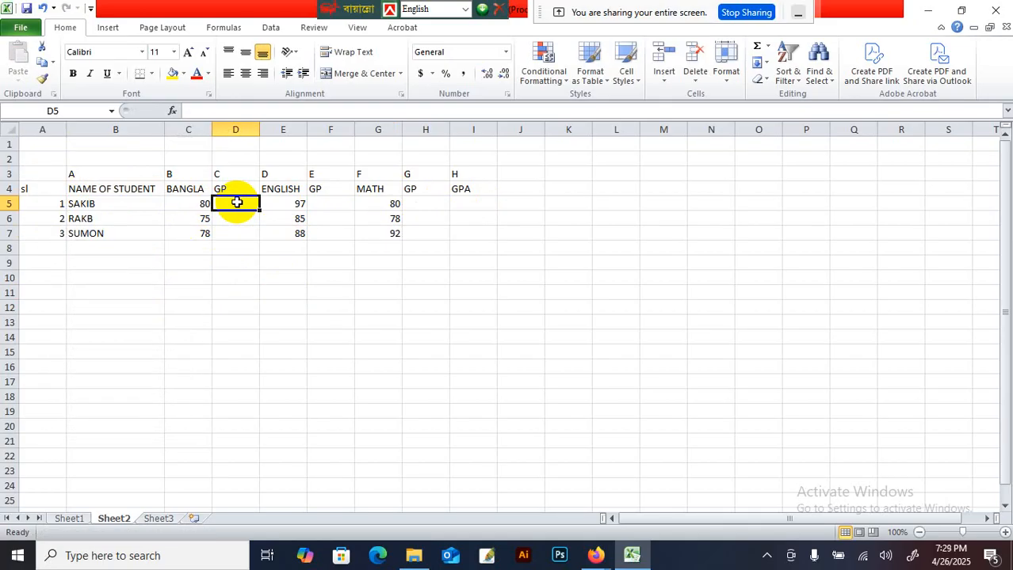
type("=IF")
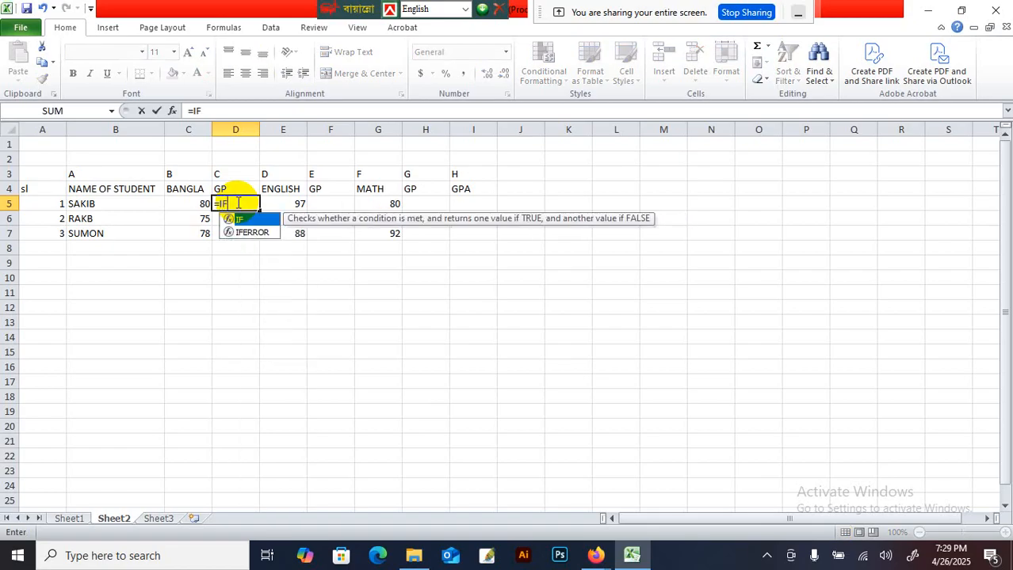
type("(")
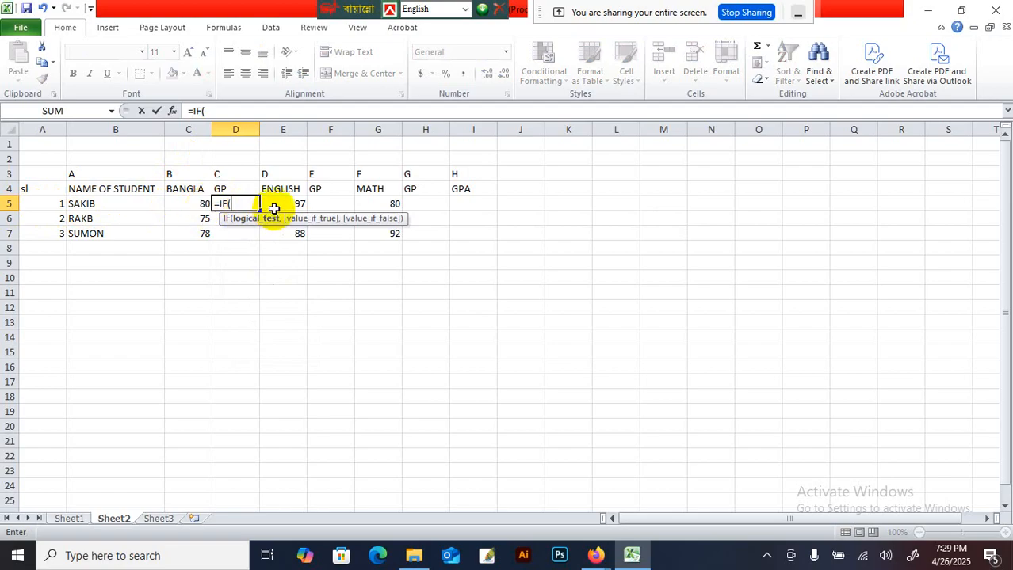
type("C5")
type(">=")
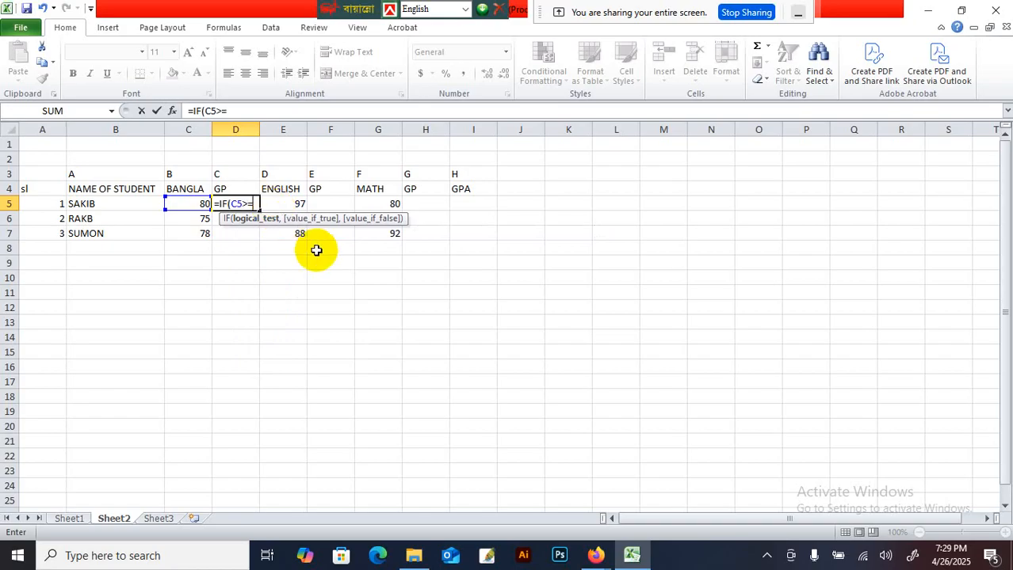
type("80")
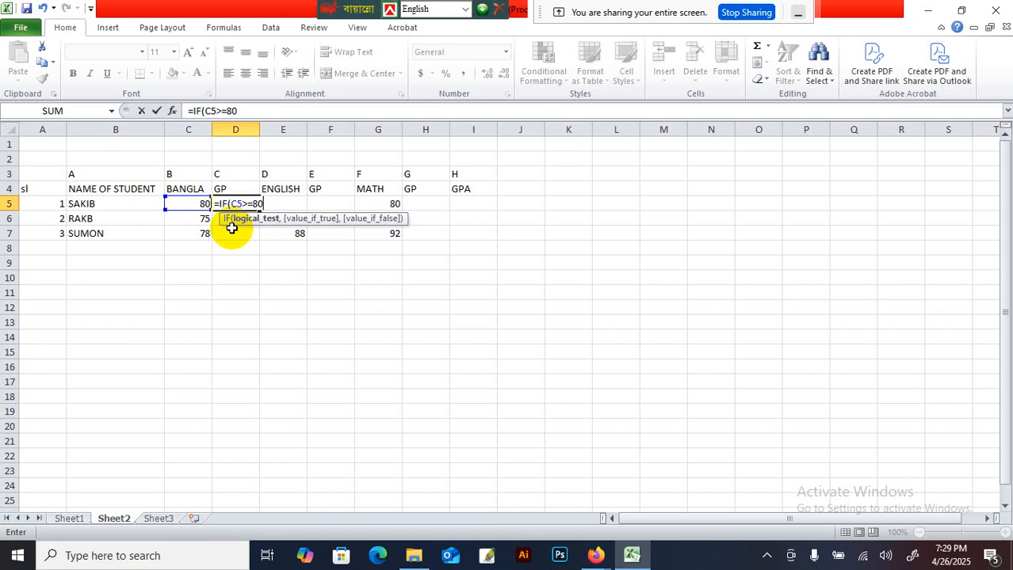
type(",\"")
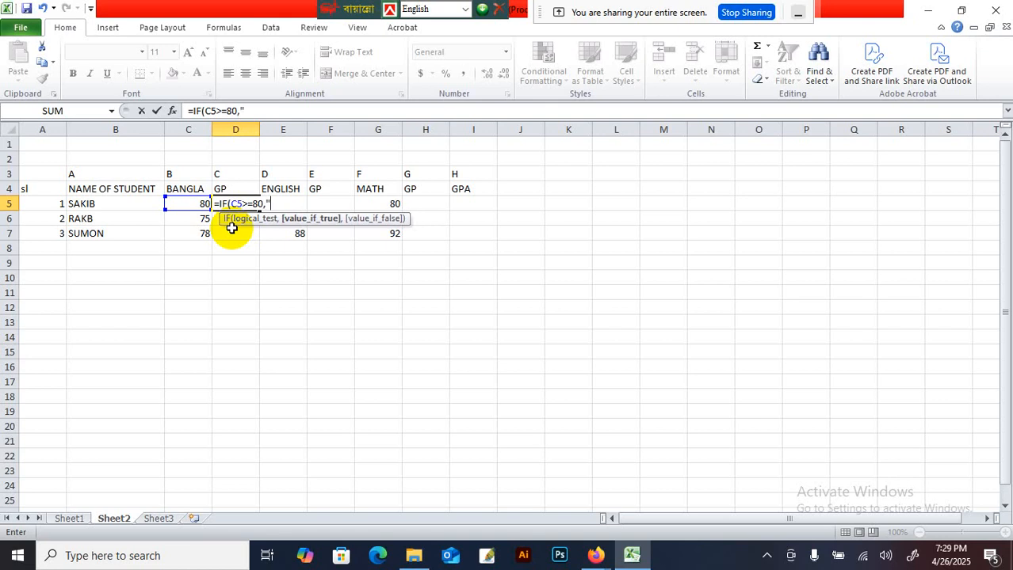
type("5")
key("BackSpace")
type("5\",")
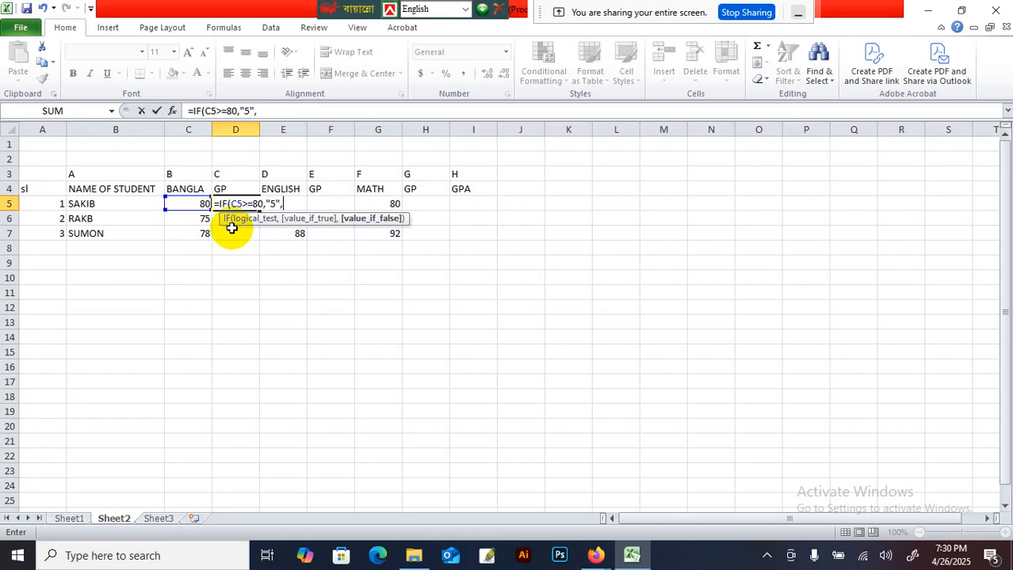
Step: Replace the quoted "5" with the number 5 and complete the D5 formula as =IF(C5>=80,5,)
key("BackSpace")
key("BackSpace")
key("BackSpace")
key("BackSpace")
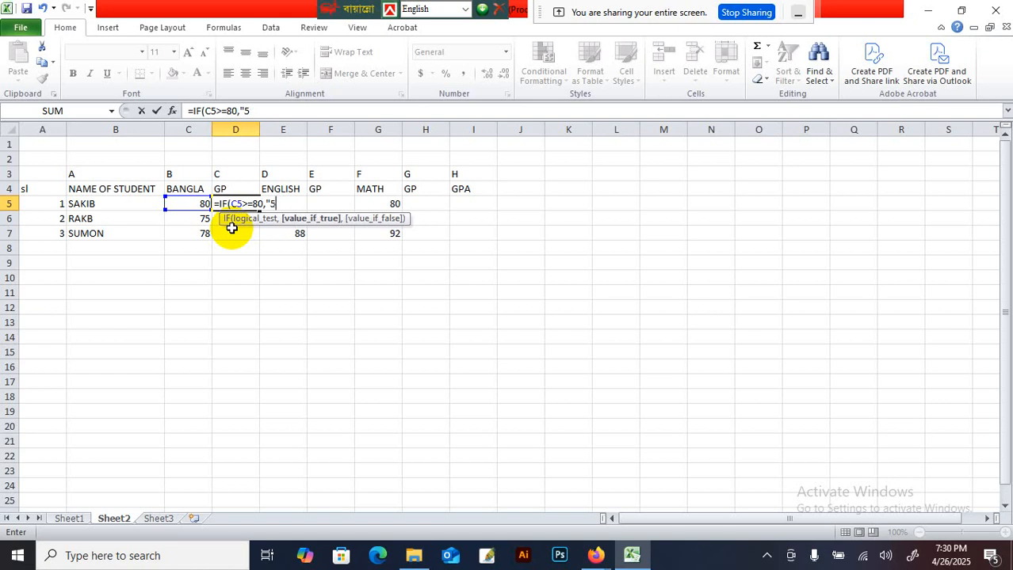
type("5,")
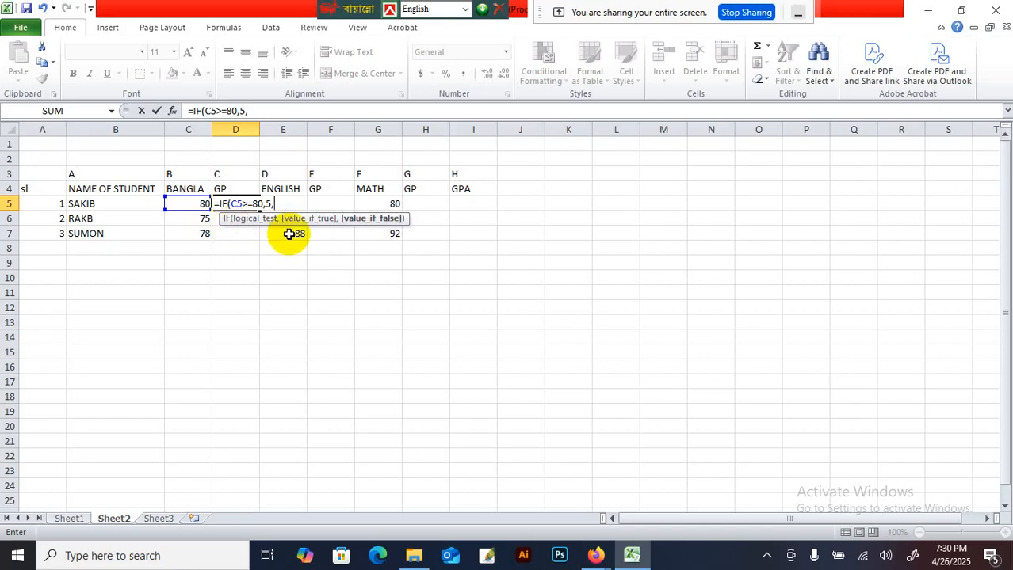
type(")")
key("Return")
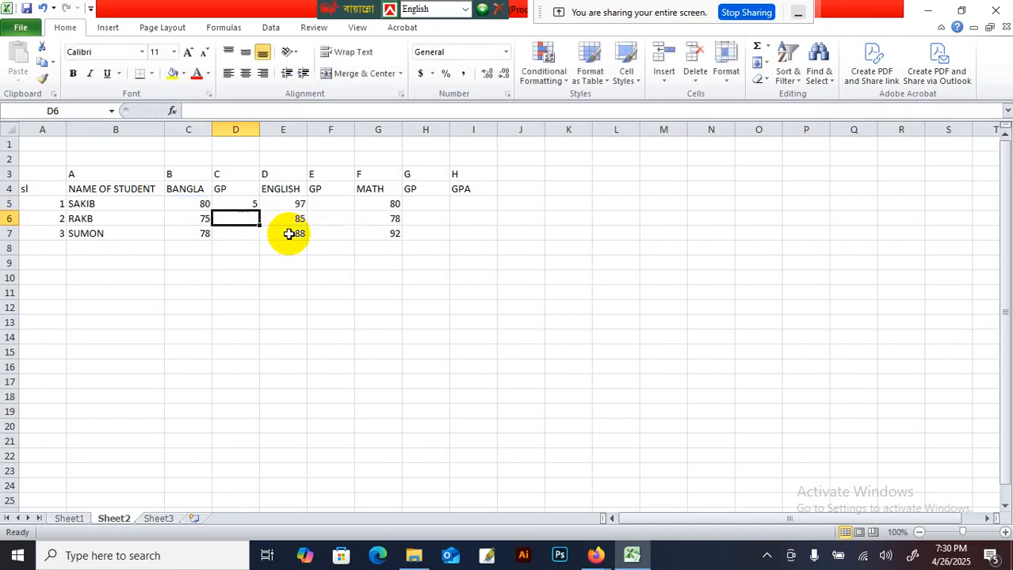
Step: Extend the D5 formula by replacing its closing bracket with a nested IF that returns 4 when C5>=70
left_click(248, 203)
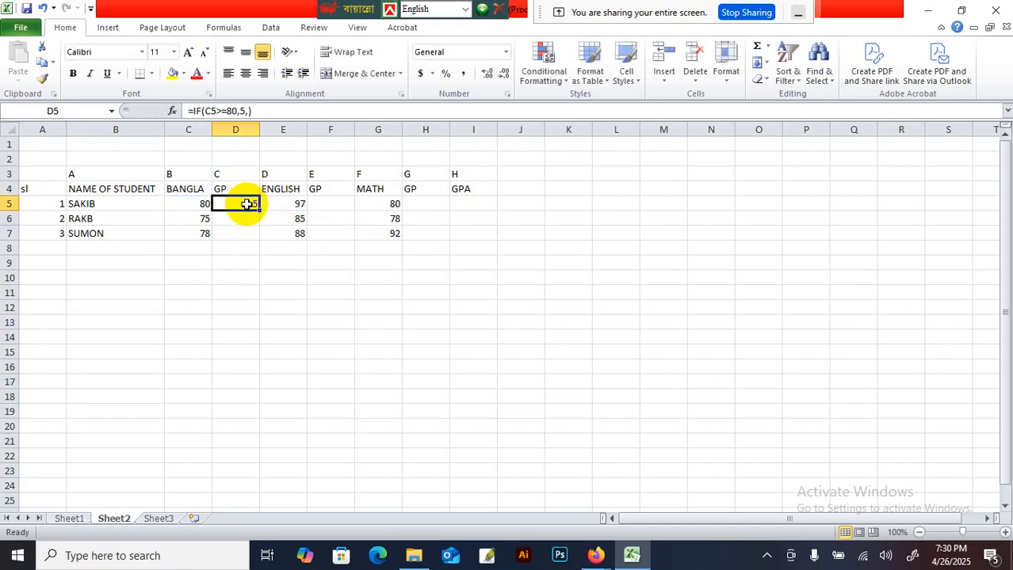
left_click(272, 111)
key("BackSpace")
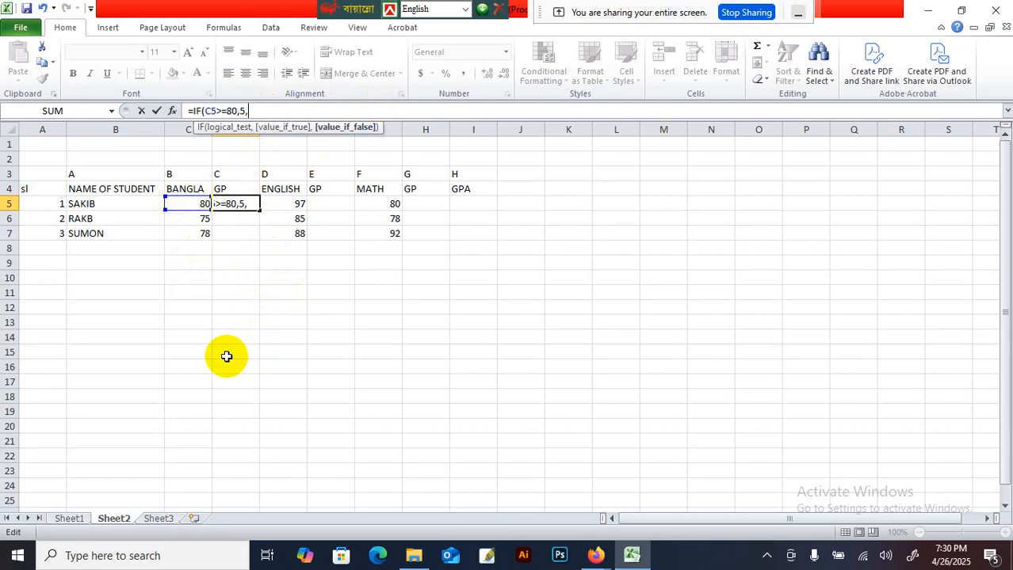
type("IF(")
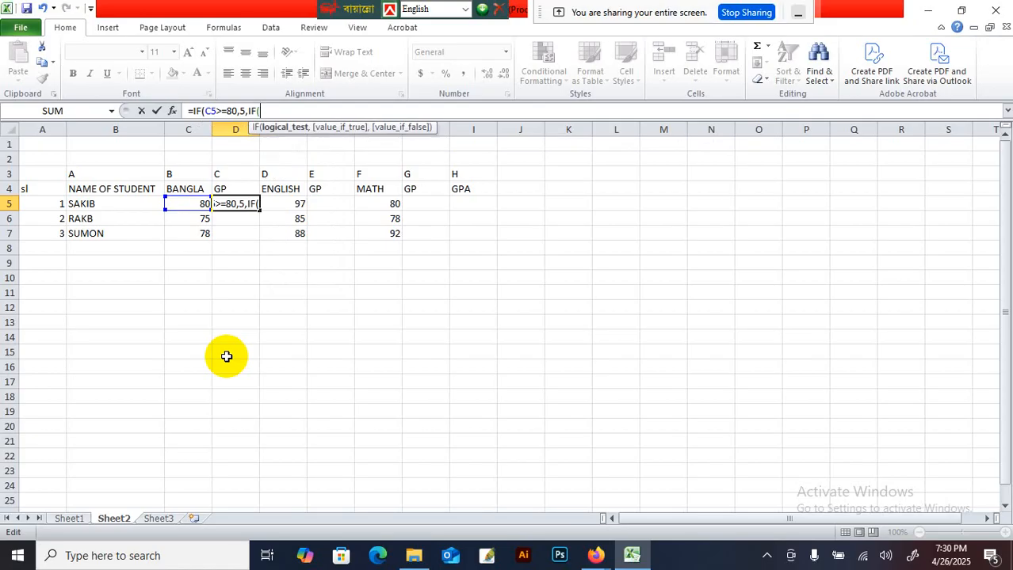
type("C5>=70")
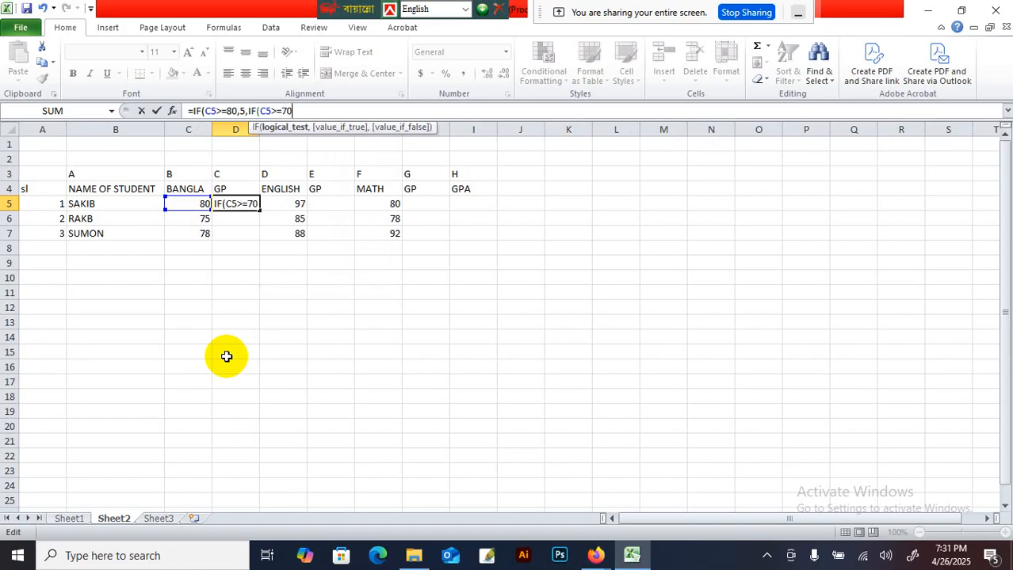
type(",4,")
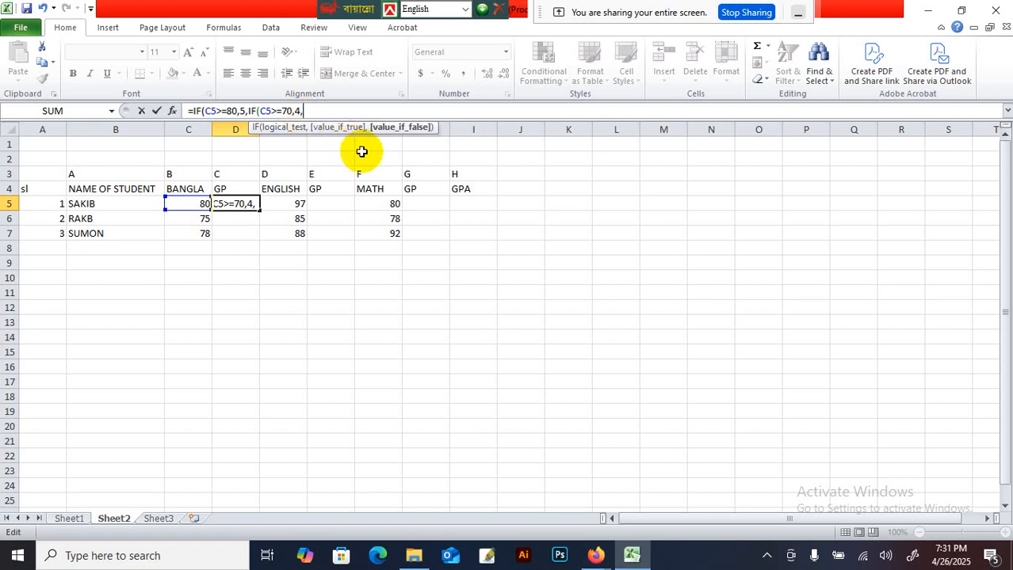
Step: Add another nested IF to the D5 formula that returns 3.5 when C5>=60
type("IF(")
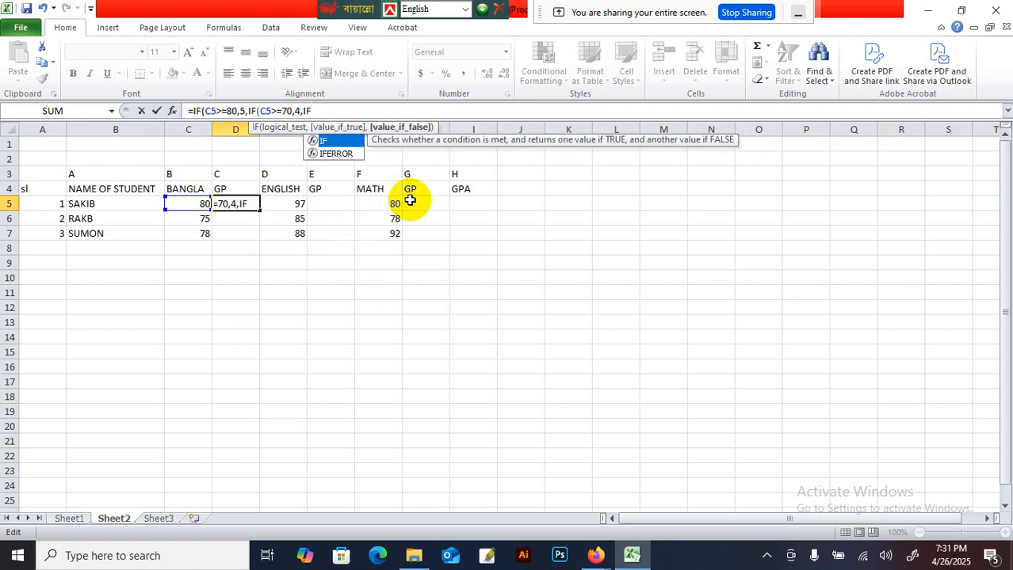
type("C5")
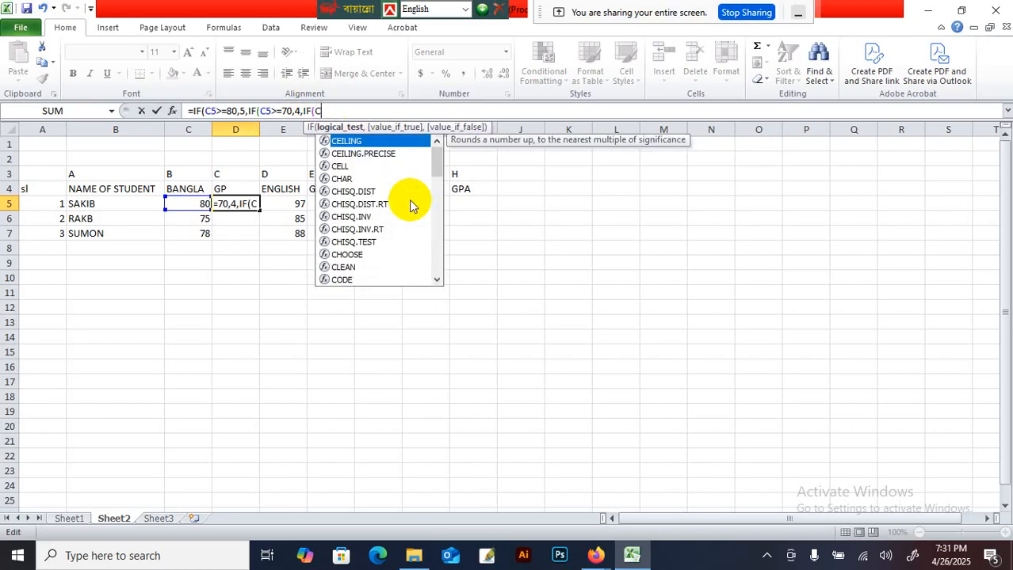
type(">=")
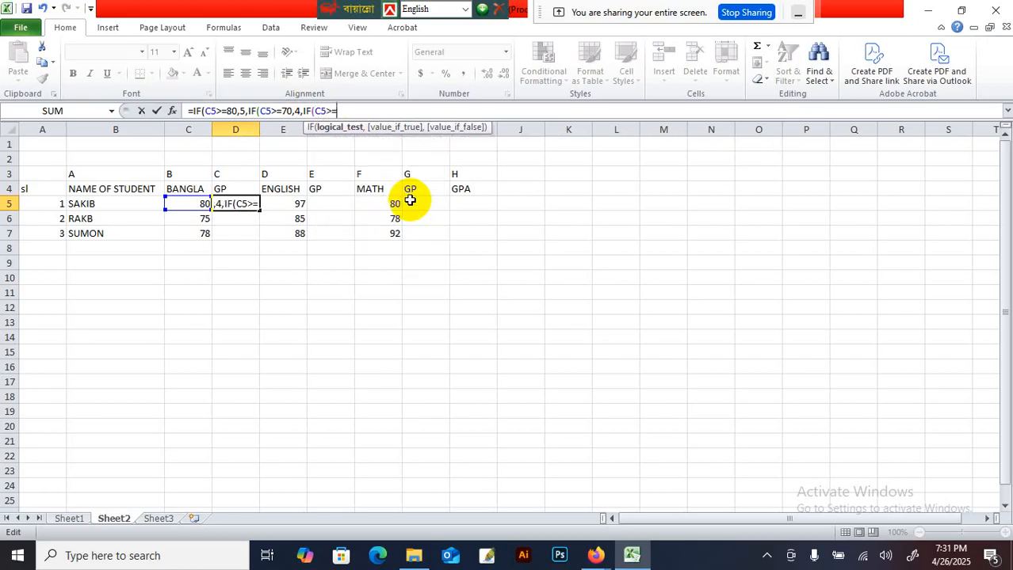
type("60")
type(",3,")
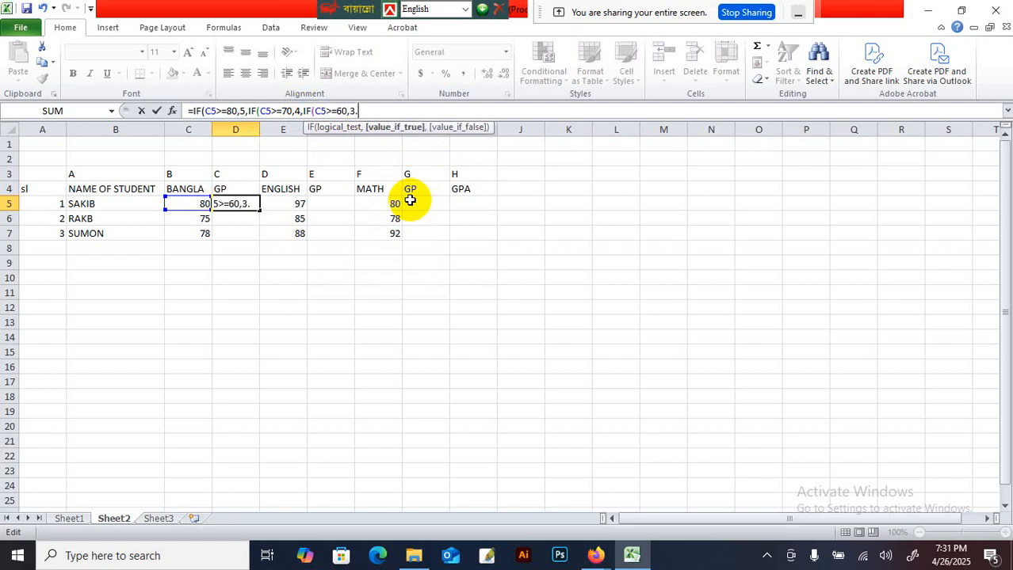
type("5,")
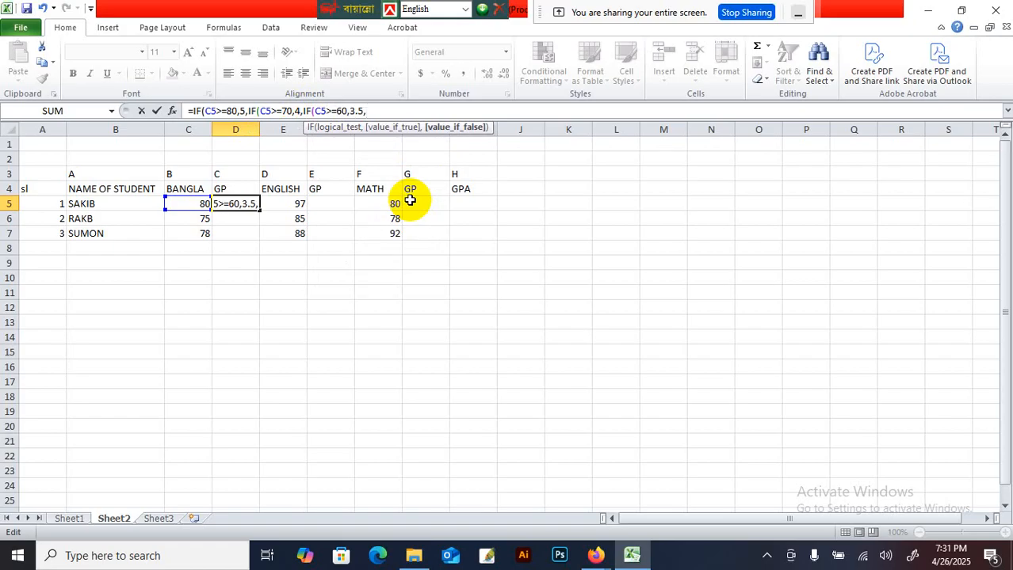
Step: Add two more nested IF levels to the D5 formula, returning 3 for C5>=50 and 2 for C5>=40
type("IF(")
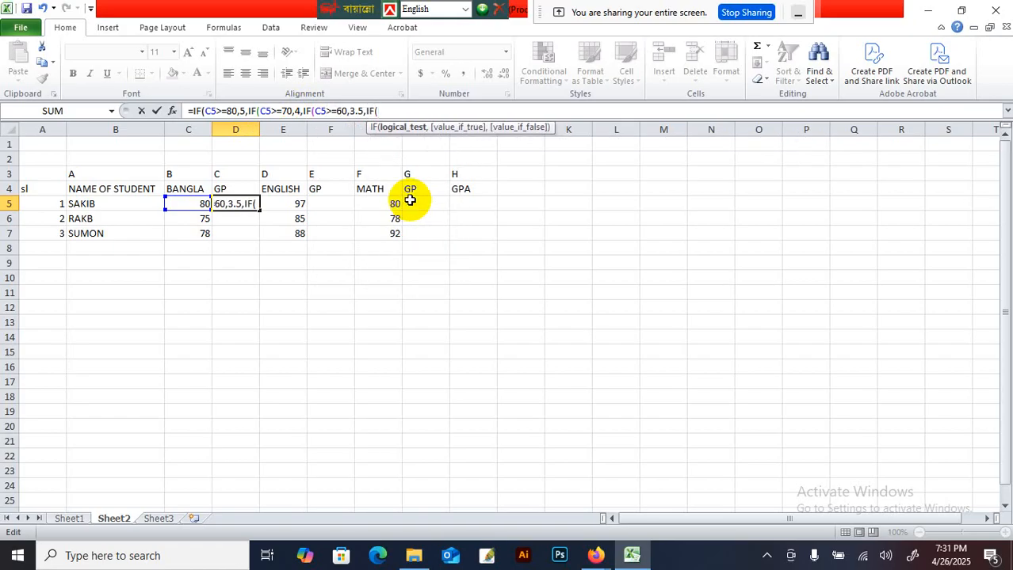
type("C5>=50,")
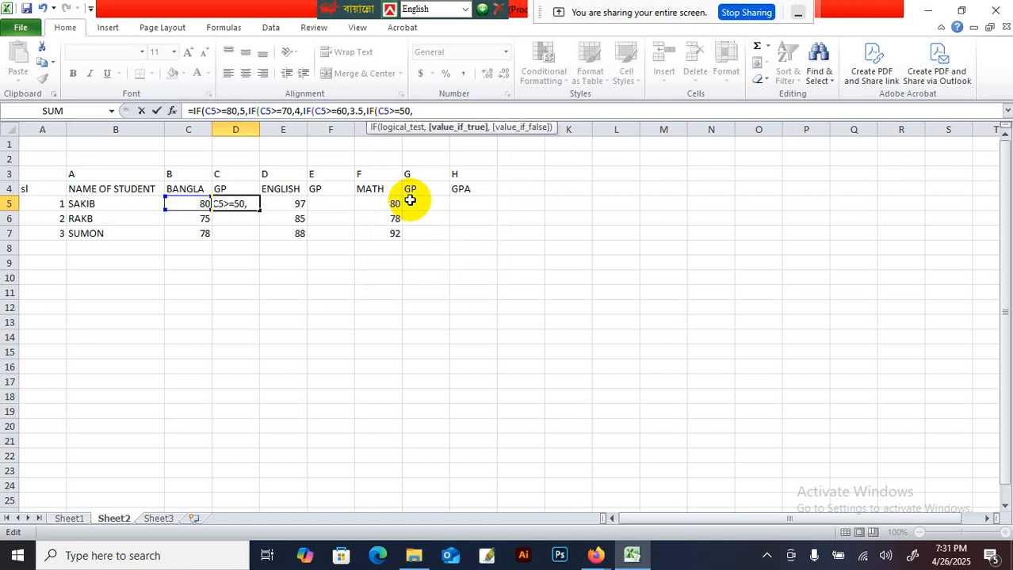
type("3")
key("BackSpace")
type("3,")
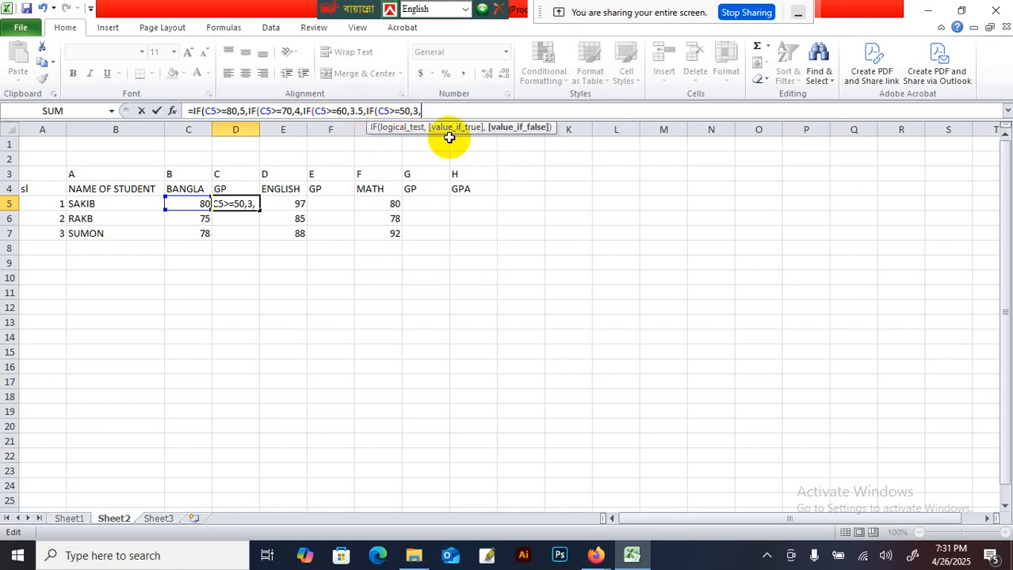
type("IF")
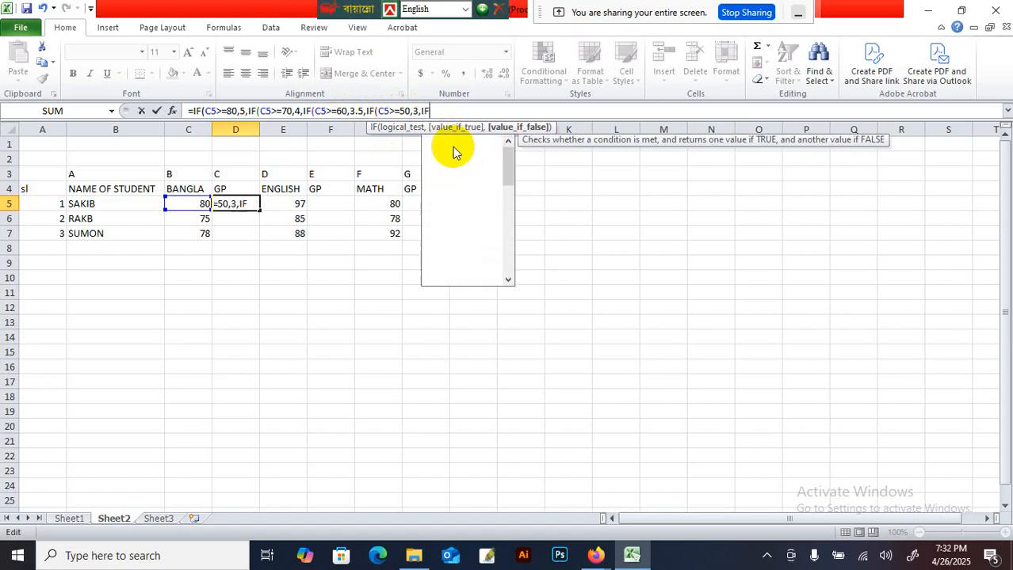
type("(C5")
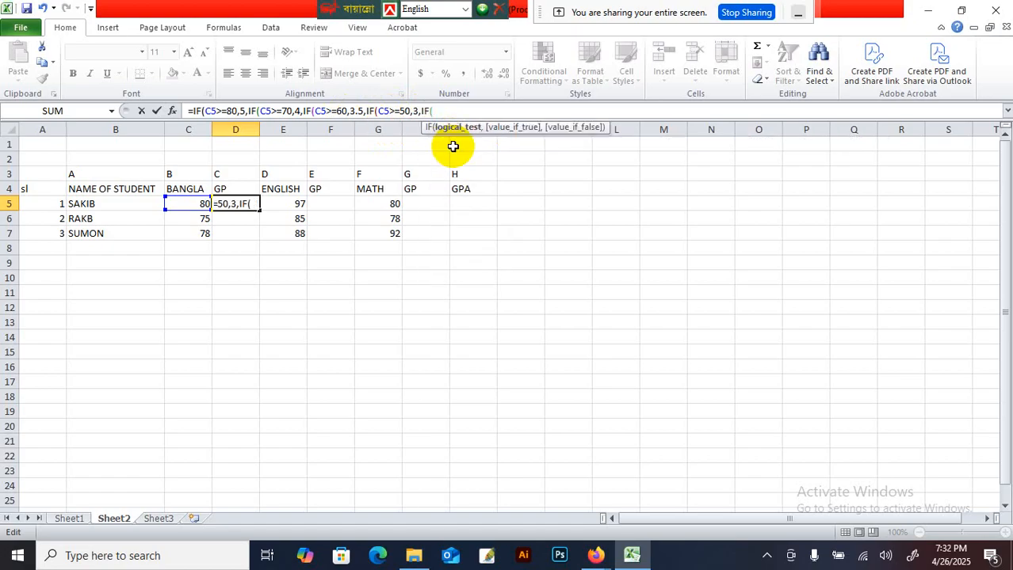
type(">=40,")
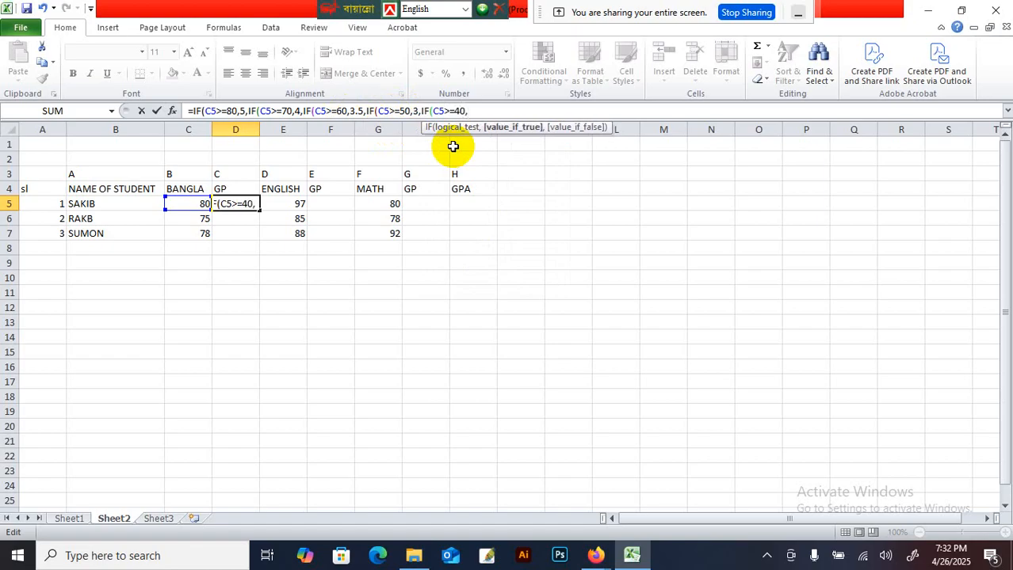
type("2,")
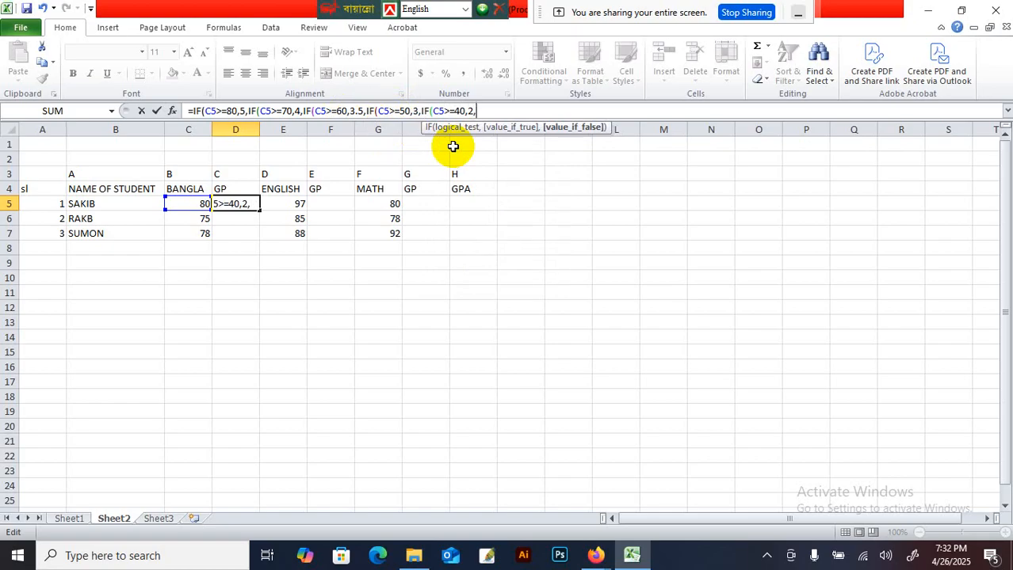
Step: Add a nested IF to the D5 formula that returns 1 when C5>33
type("IF(")
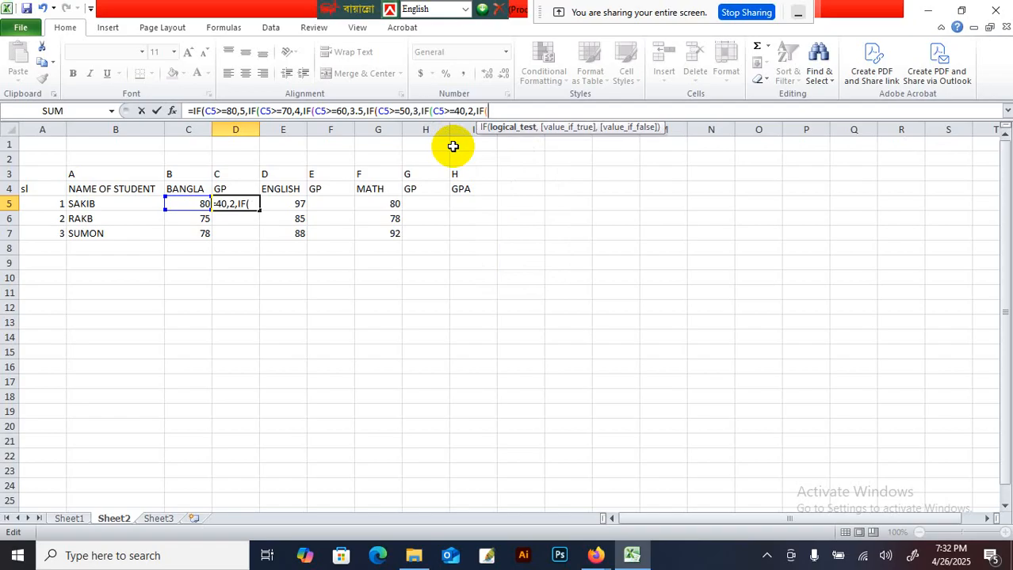
type("C5>33")
type("1")
key("BackSpace")
type(",1,")
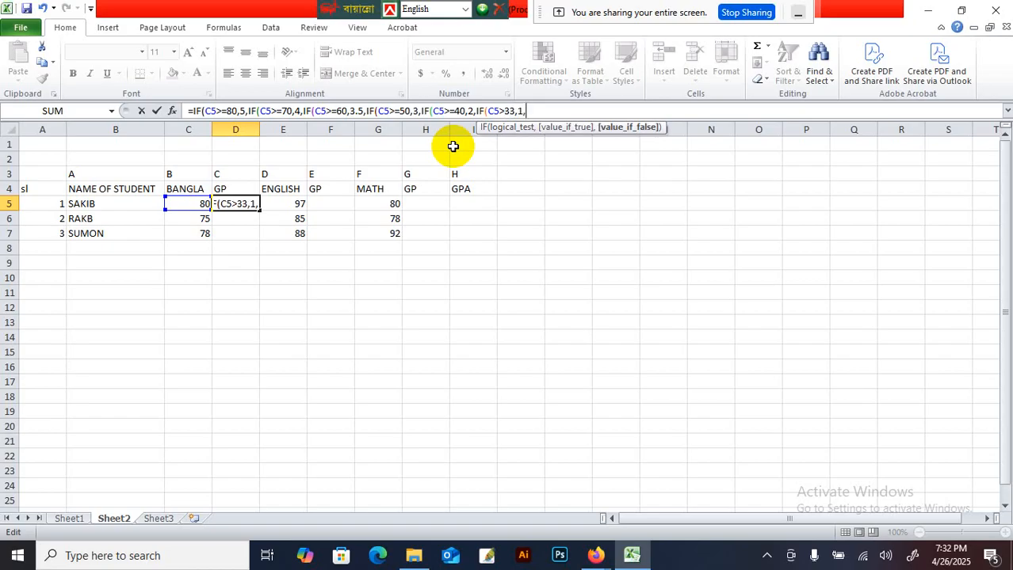
Step: Finish the D5 formula with IF(C5<33,0), close all seven brackets and enter it
type("IF")
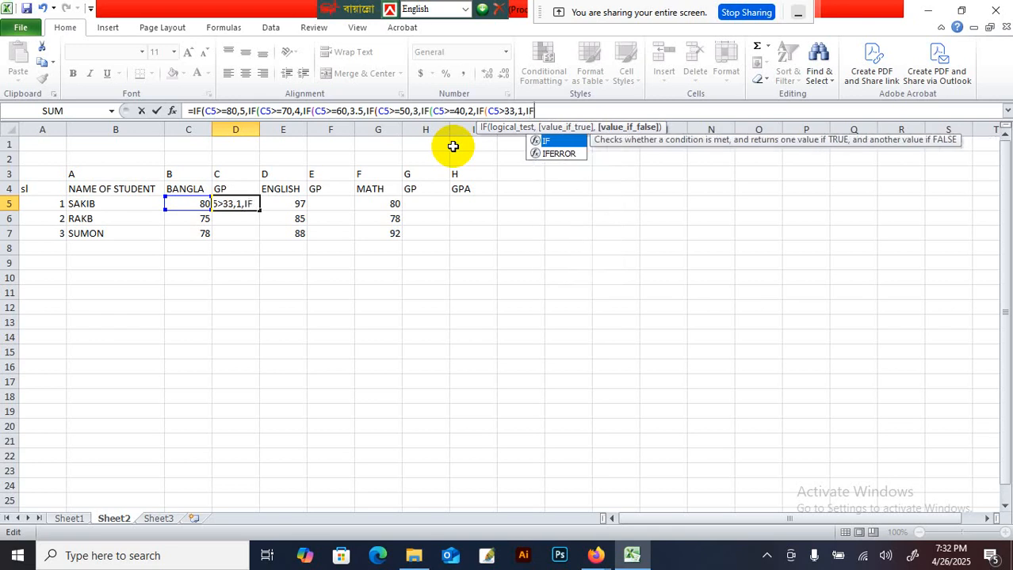
type("(")
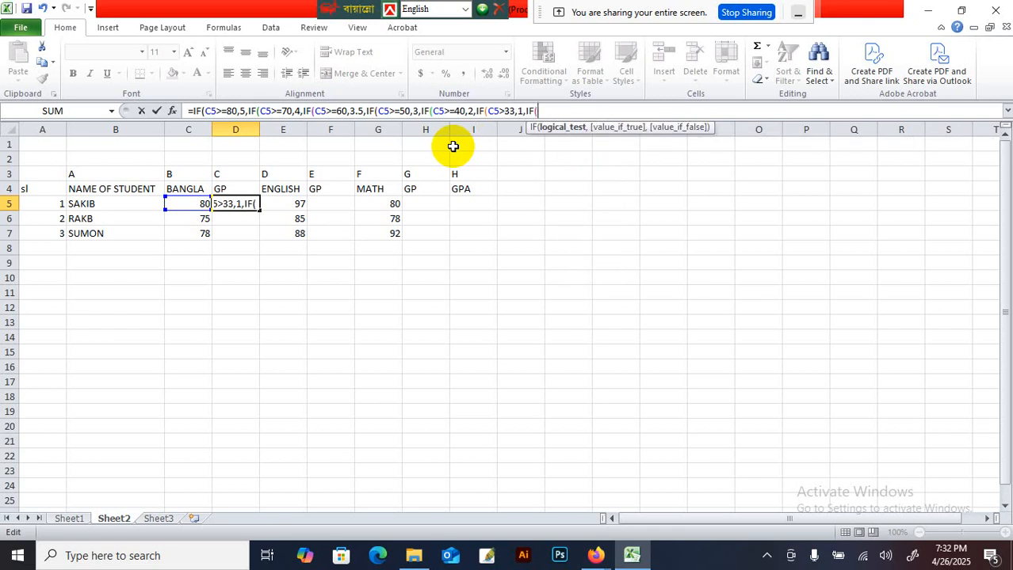
type("C5>=")
type(",0,")
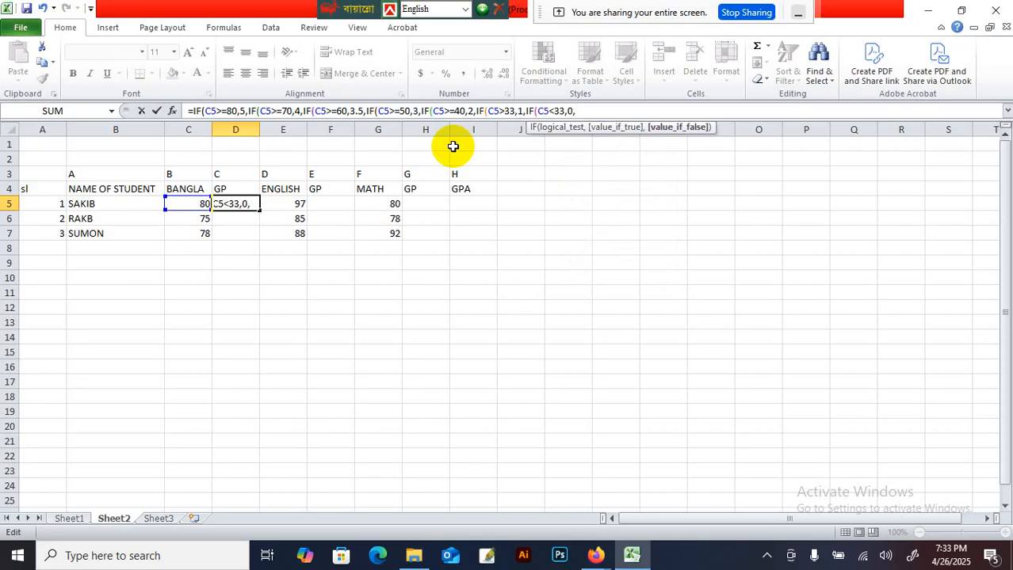
key("BackSpace")
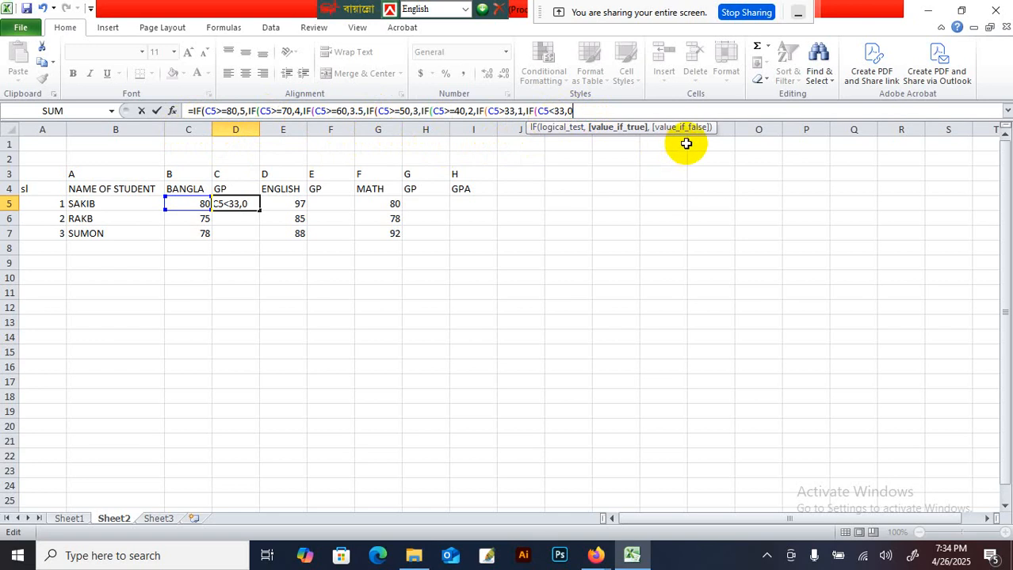
type("))))))")
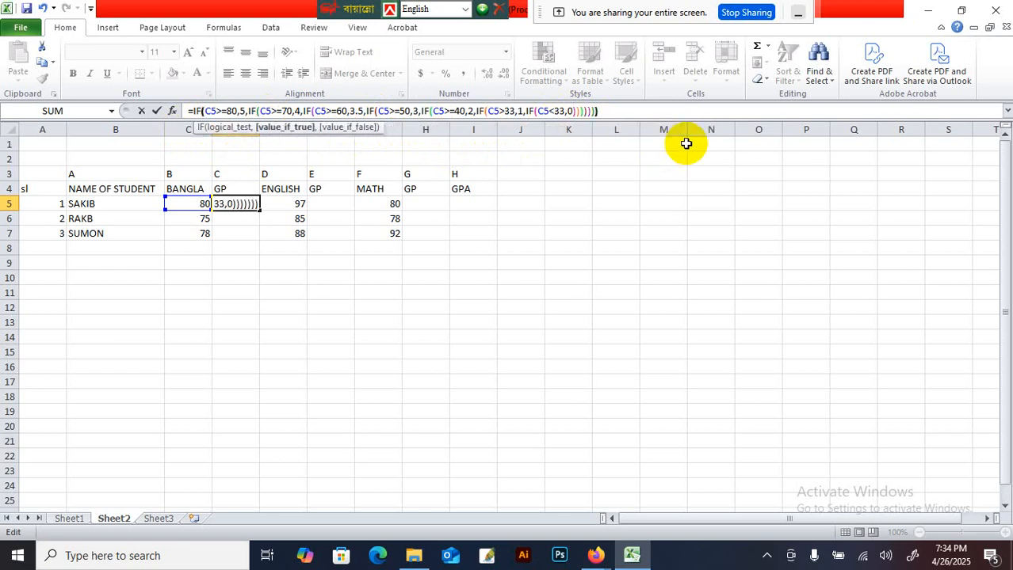
key("Return")
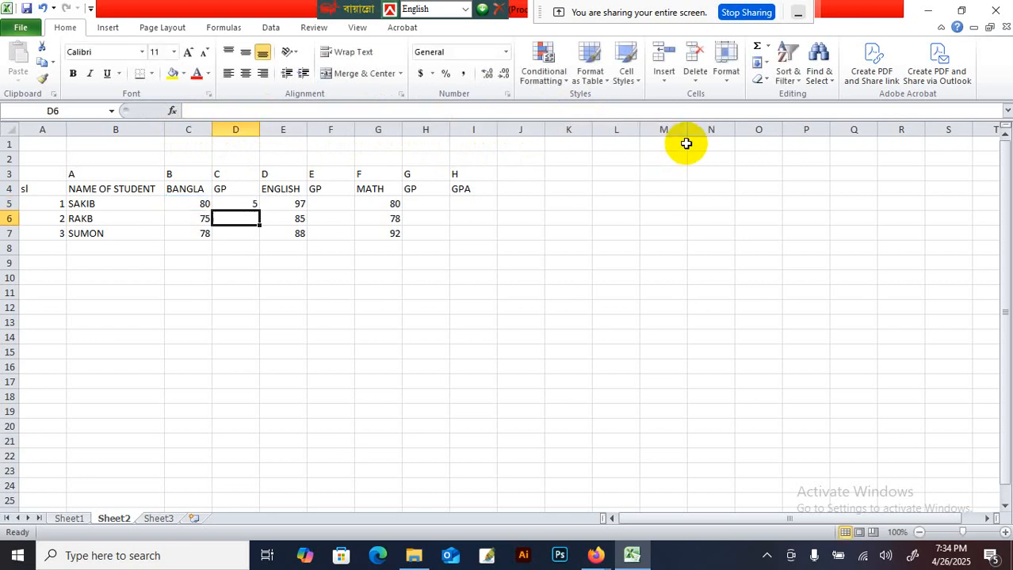
Step: Fill the nested IF grade formula from D5 down to D7 for the other two students
left_click(238, 203)
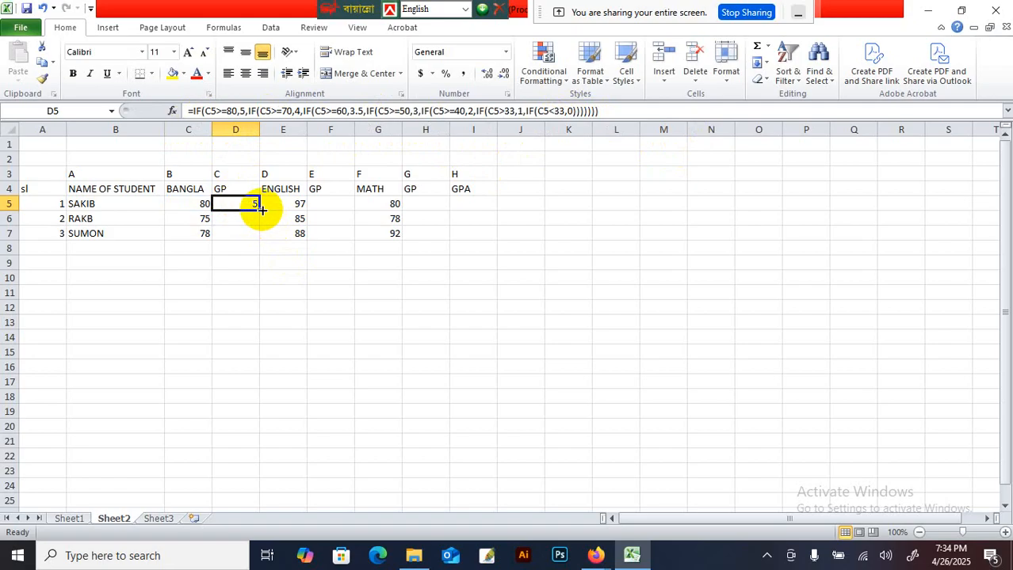
left_click_drag(261, 210, 261, 240)
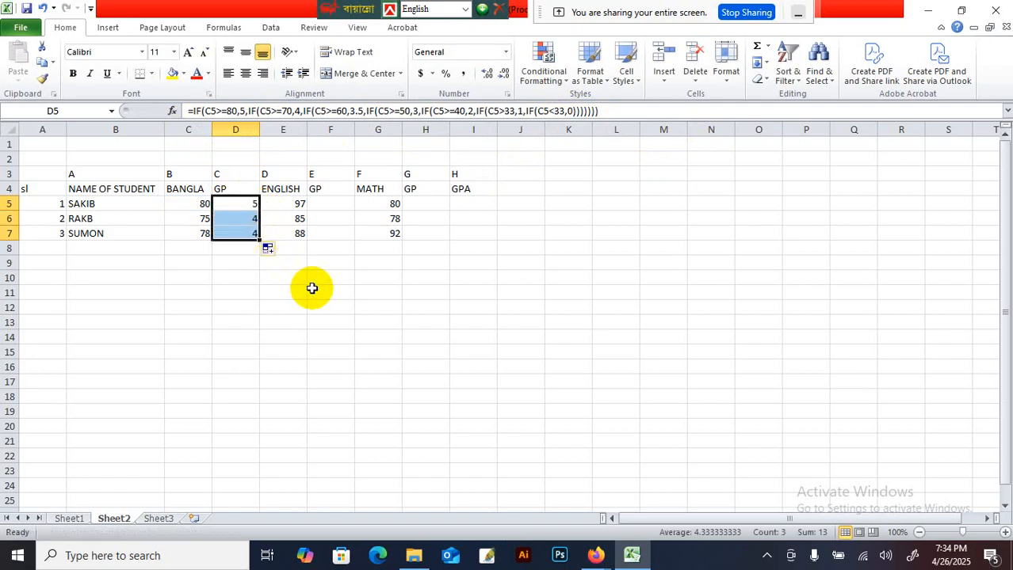
left_click(311, 288)
Step: Change the first student's Bangla mark in C5 to 85
left_click(242, 207)
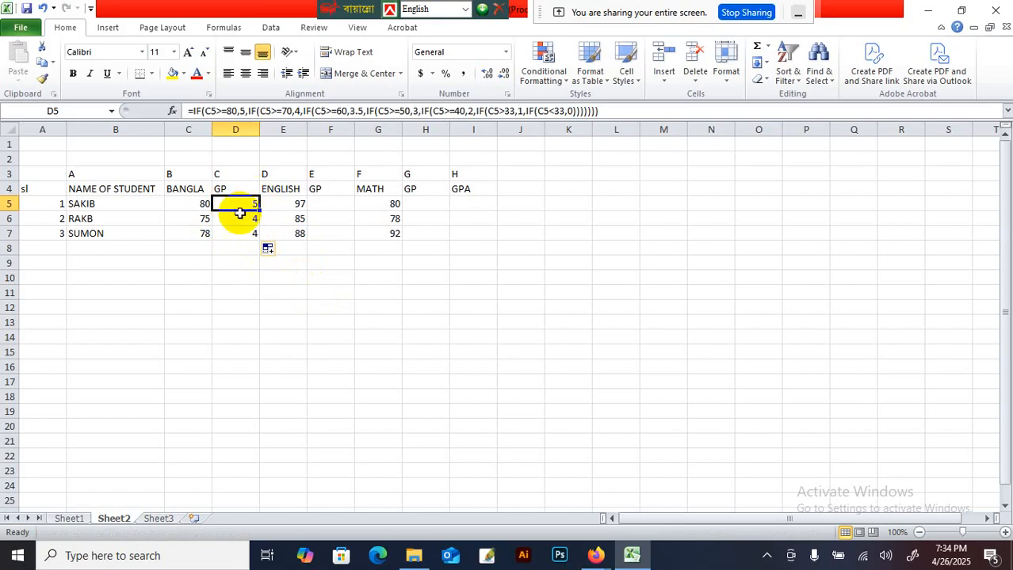
double_click(201, 204)
left_click_drag(203, 203, 211, 204)
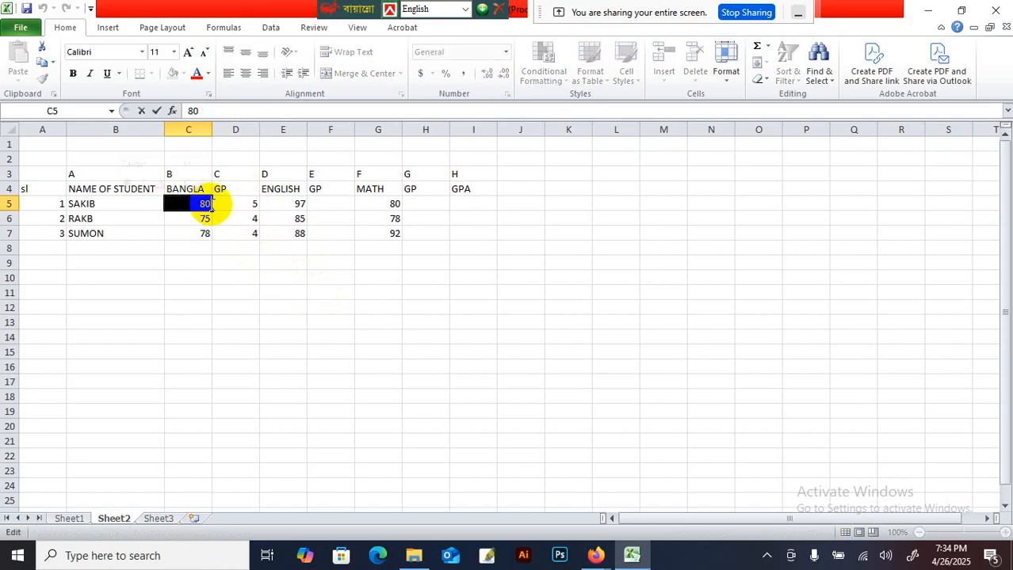
type("85")
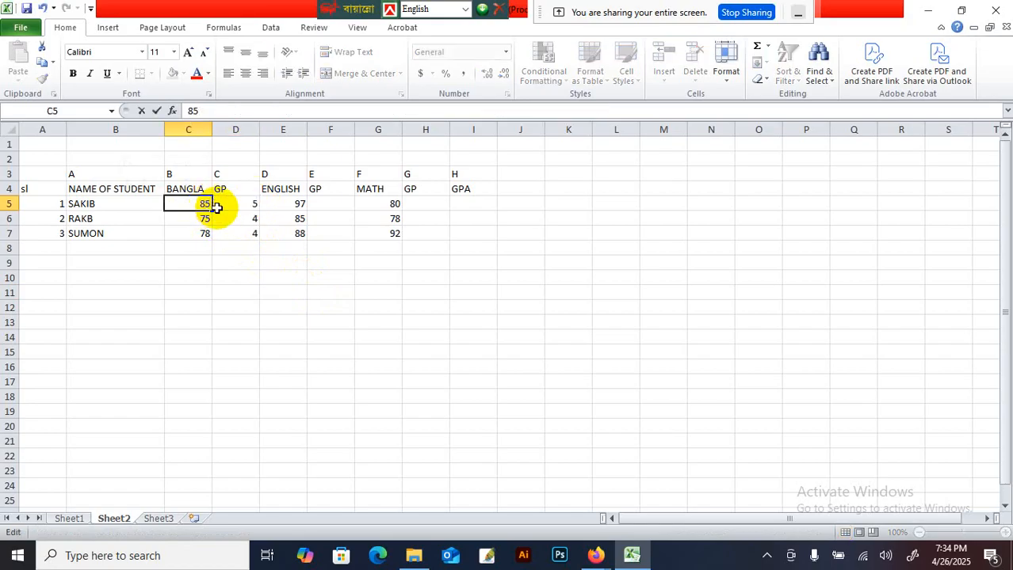
left_click(226, 321)
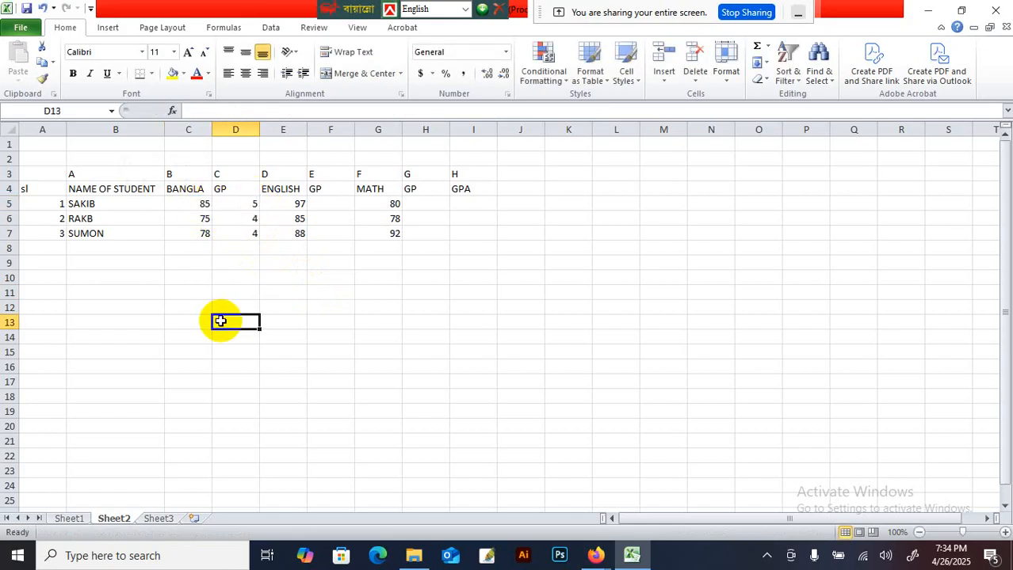
Step: Check the Bangla marks in C6 and C7 and the filled-down grade formula in D7
left_click(192, 220)
left_click(191, 235)
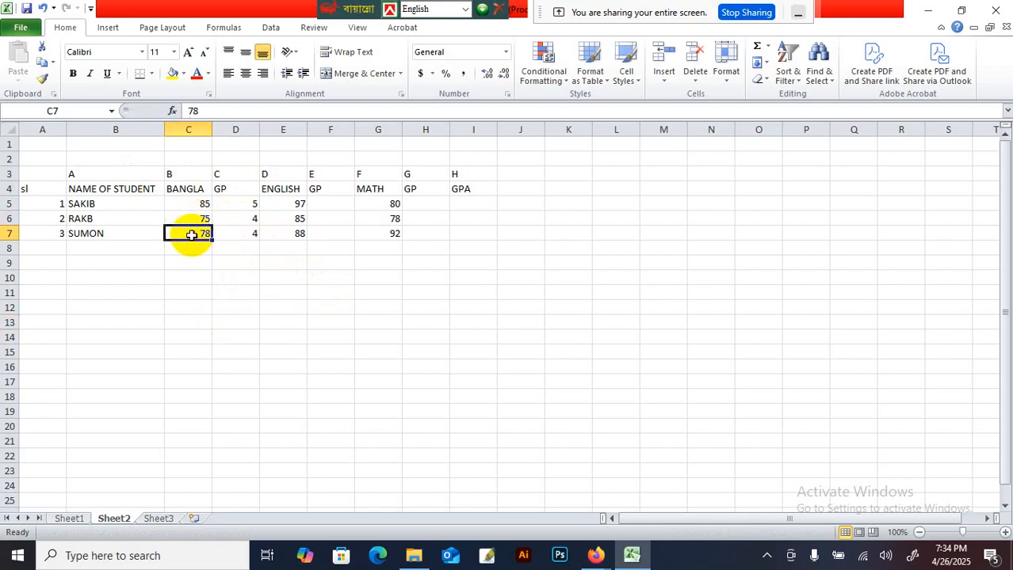
left_click(250, 233)
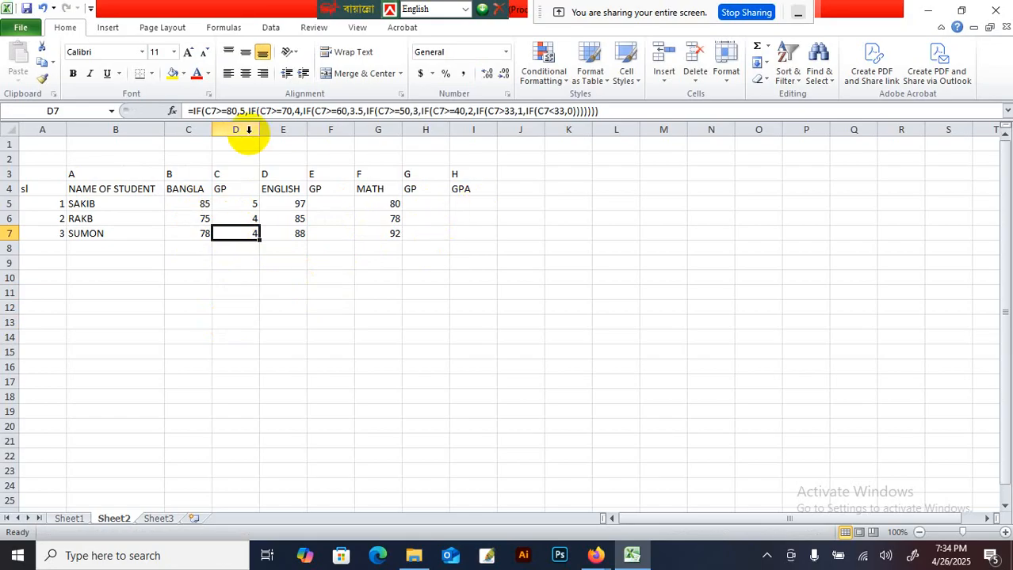
Step: Try to copy the nested IF grade formula from D5 into the English GP cell F5
left_click(242, 204)
left_click_drag(639, 109, 175, 110)
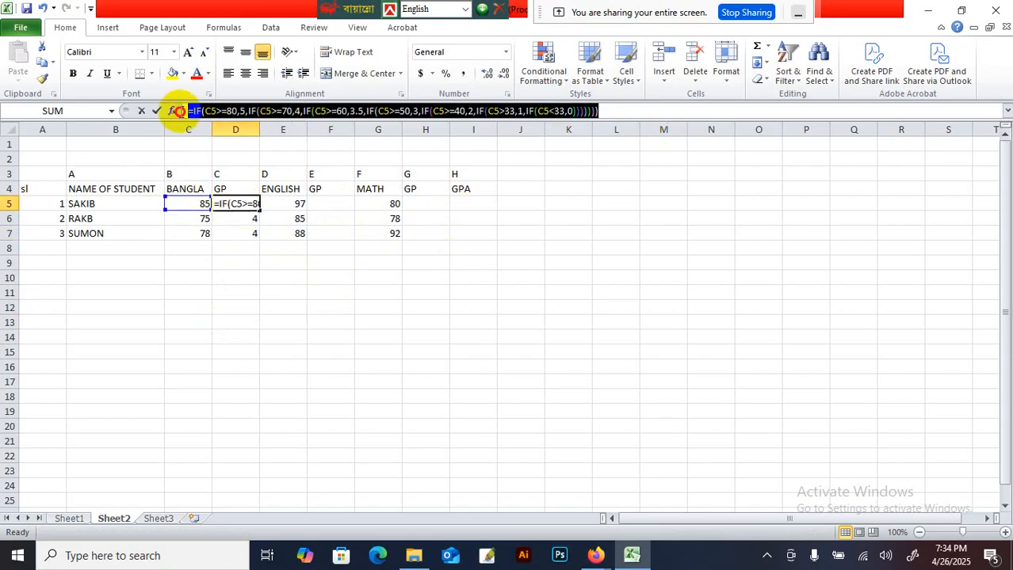
key("ctrl+c")
type("=")
left_click(337, 203)
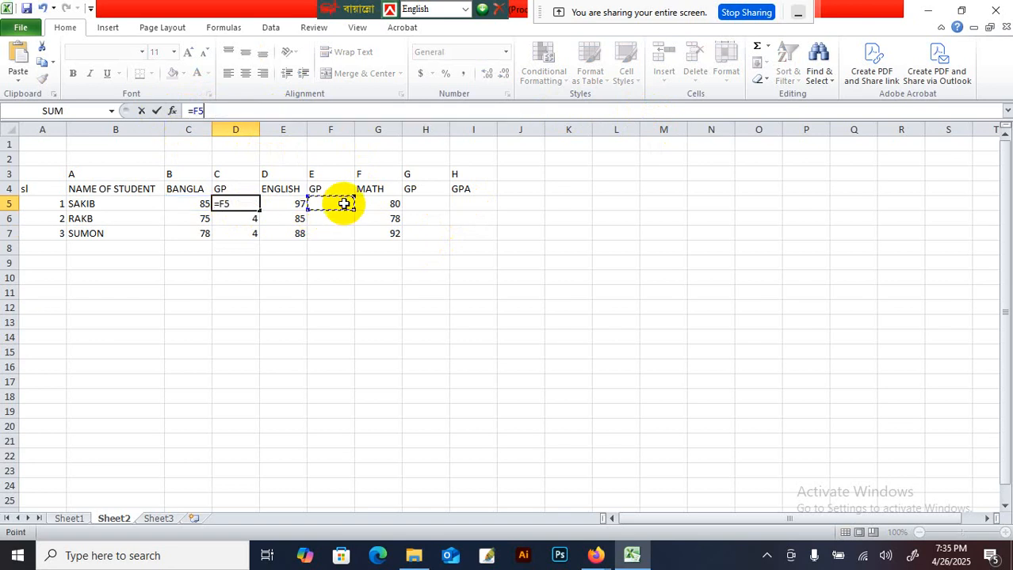
key("ctrl+v")
left_click(348, 235)
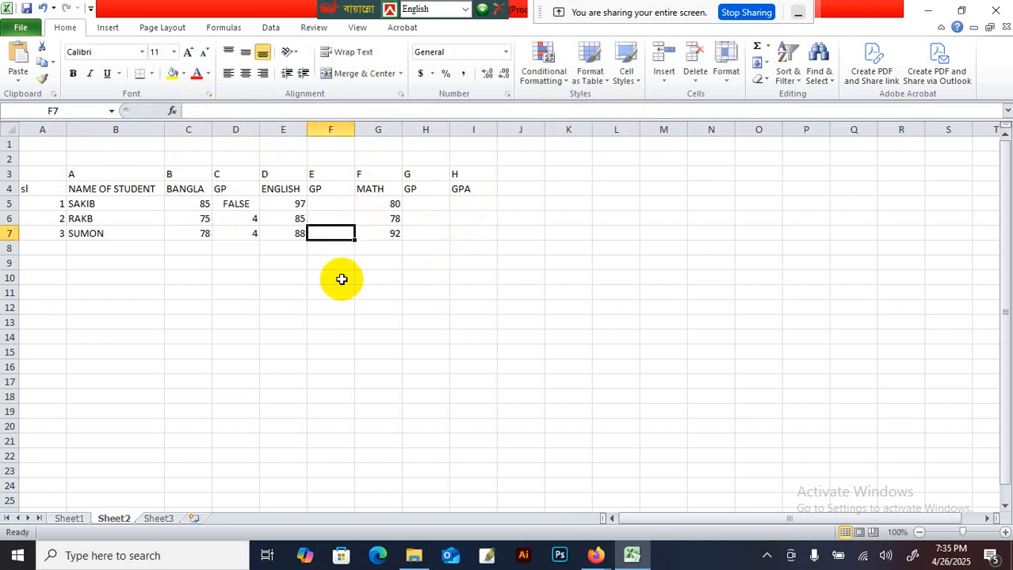
Step: Undo the overwriting of the D5 formula and the last change to the Bangla mark in C5
key("ctrl+z")
key("ctrl+z")
left_click(335, 290)
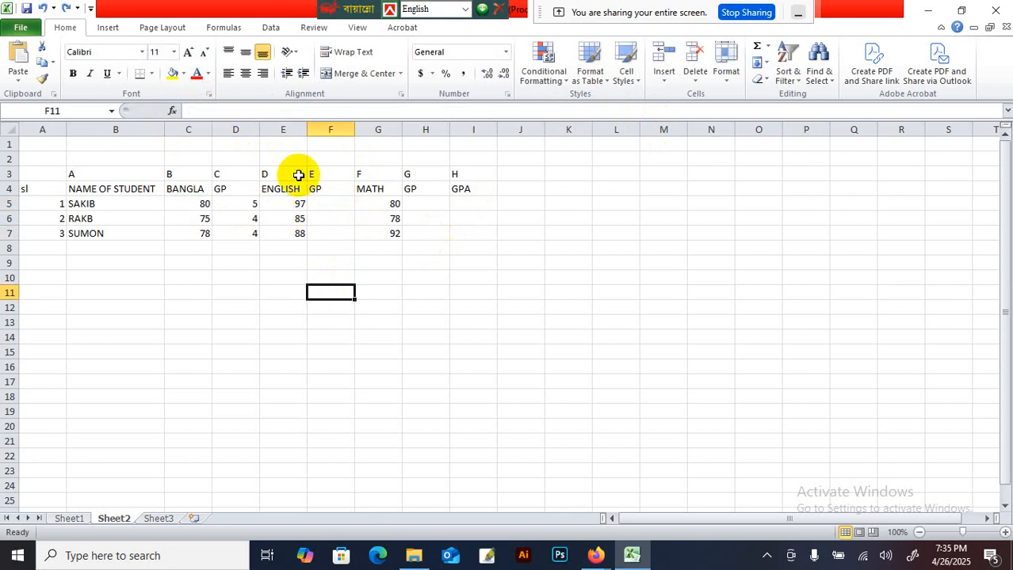
Step: Copy the full nested IF formula text from D5 and paste it into the English GP cell F5
left_click(249, 203)
left_click(279, 110)
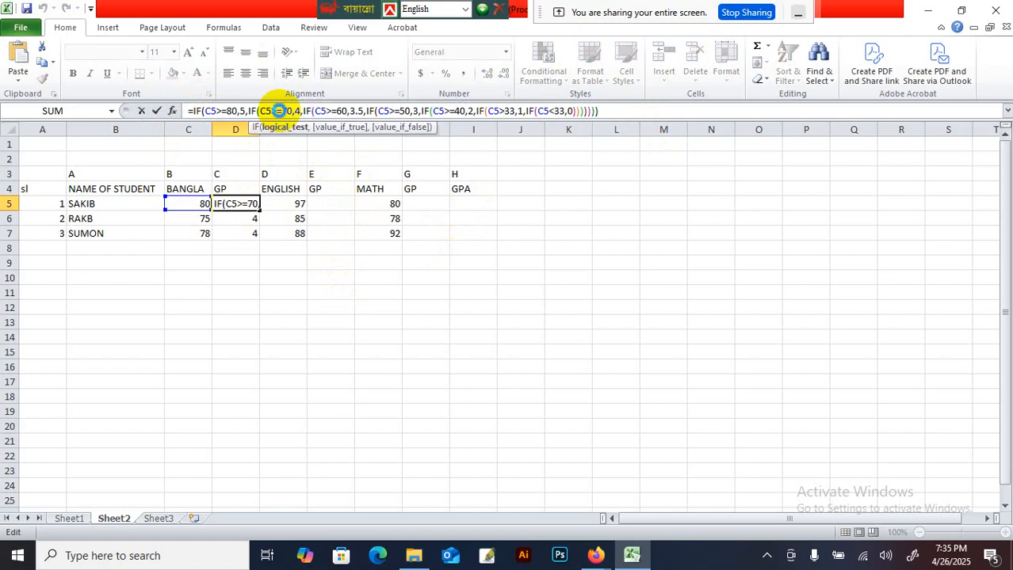
left_click_drag(610, 111, 117, 111)
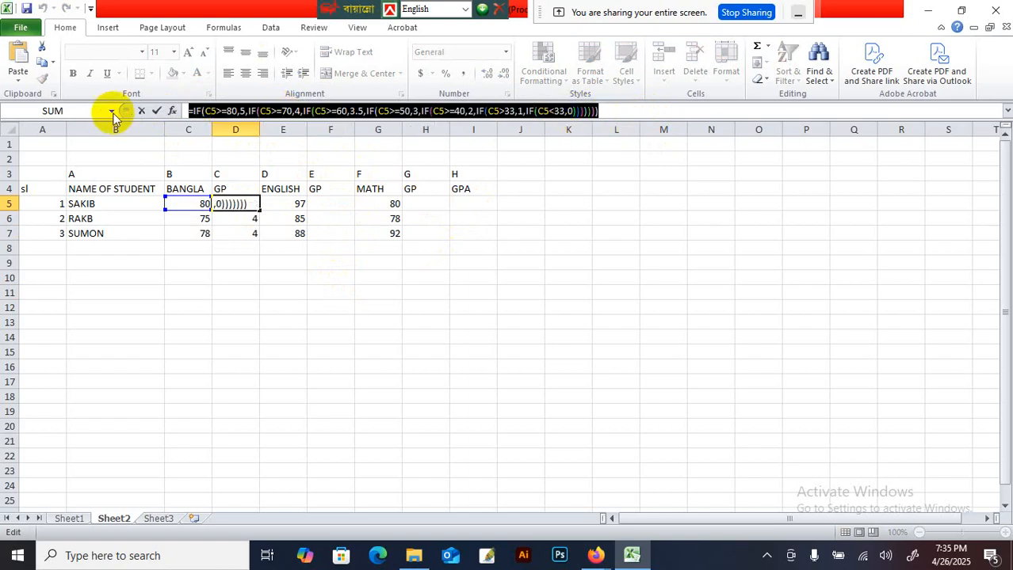
left_click(572, 395)
left_click(415, 380)
left_click(331, 342)
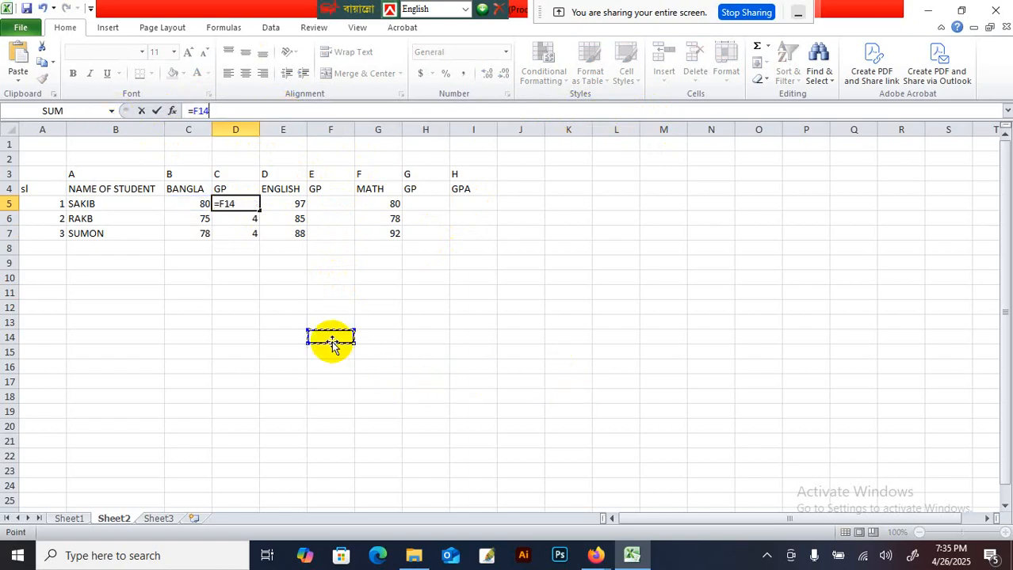
key("Escape")
left_click(328, 207)
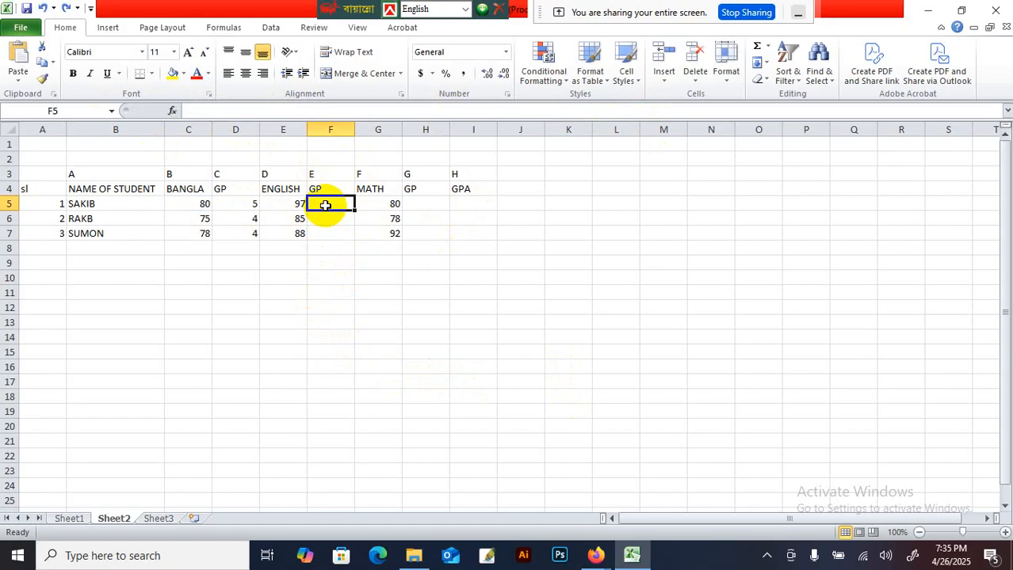
key("ctrl+v")
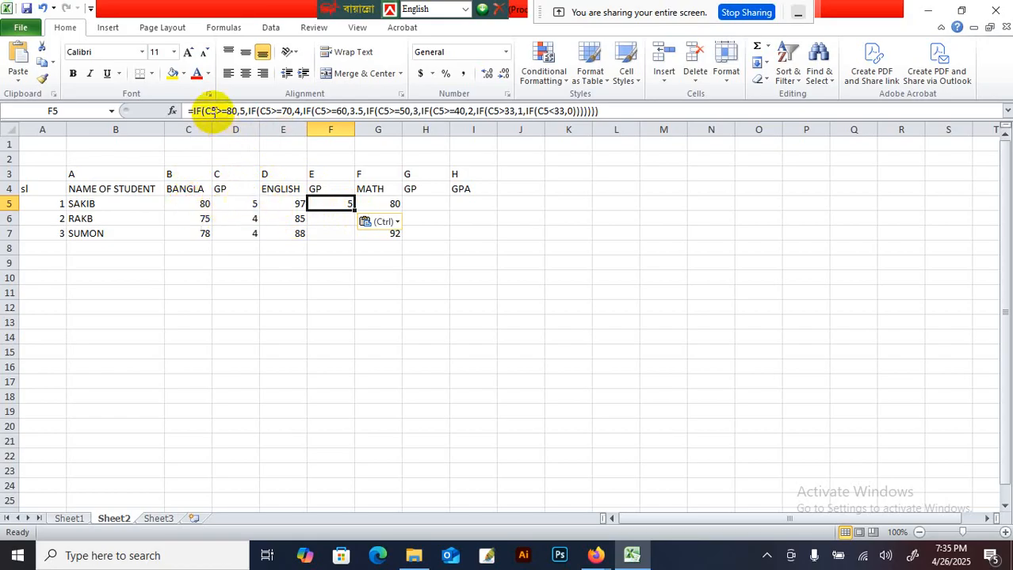
Step: Replace every C5 reference in the F5 formula with E5, then fill it down to F7
left_click(208, 111)
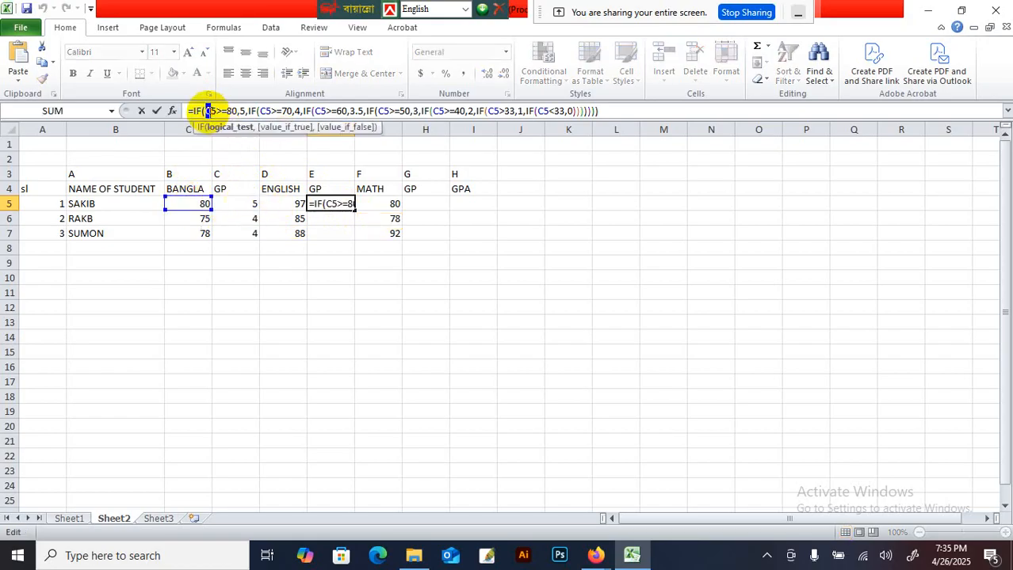
type("E")
left_click_drag(259, 111, 533, 112)
type("E")
type("E")
type("E")
type("E")
type("E")
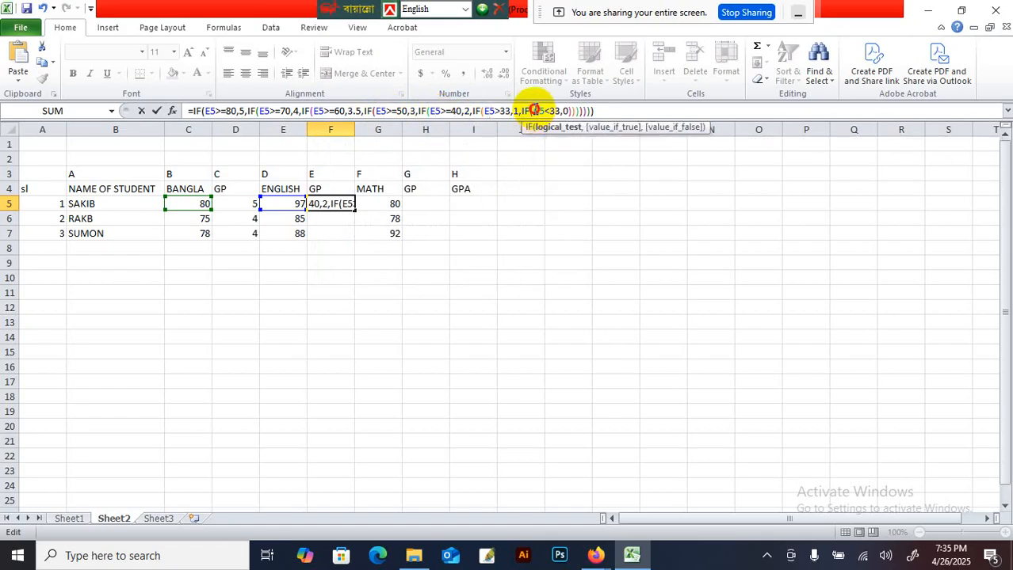
type("E")
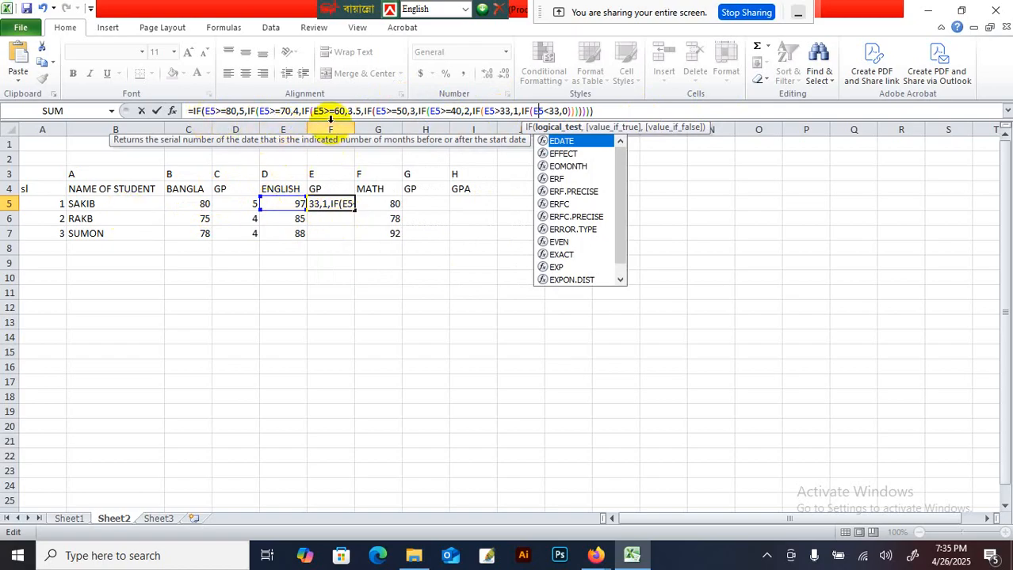
key("Return")
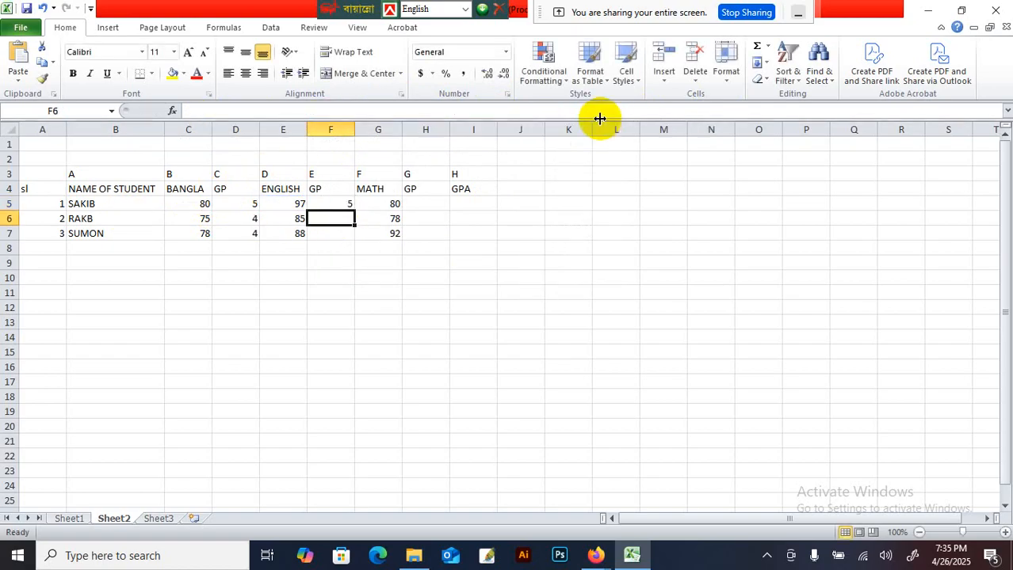
left_click(347, 209)
left_click_drag(353, 210, 350, 241)
Step: Paste the grade formula into the Math GP cell H5 and change C5 to G5 in its first four IF tests
left_click(420, 199)
key("ctrl+v")
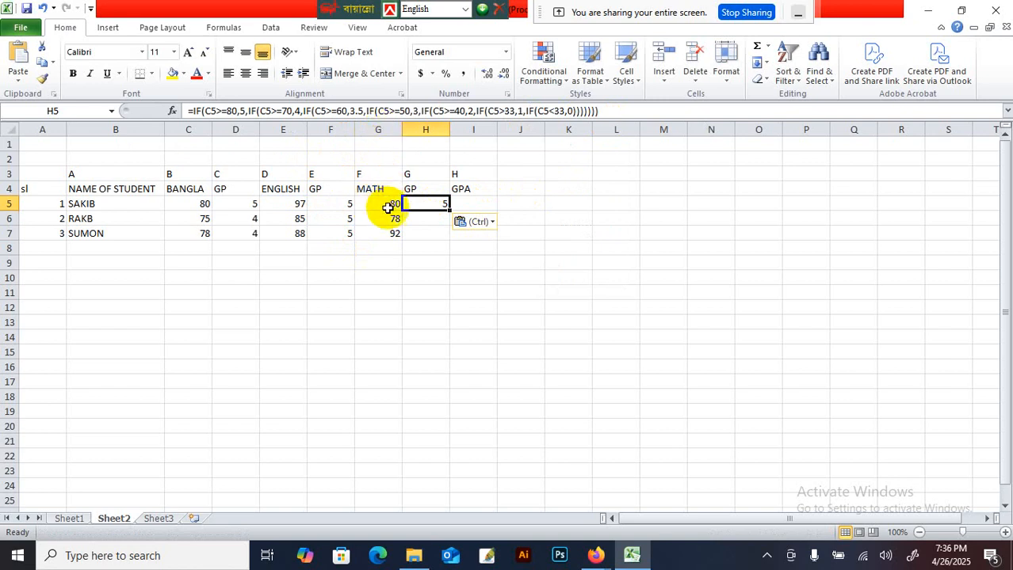
left_click(210, 111)
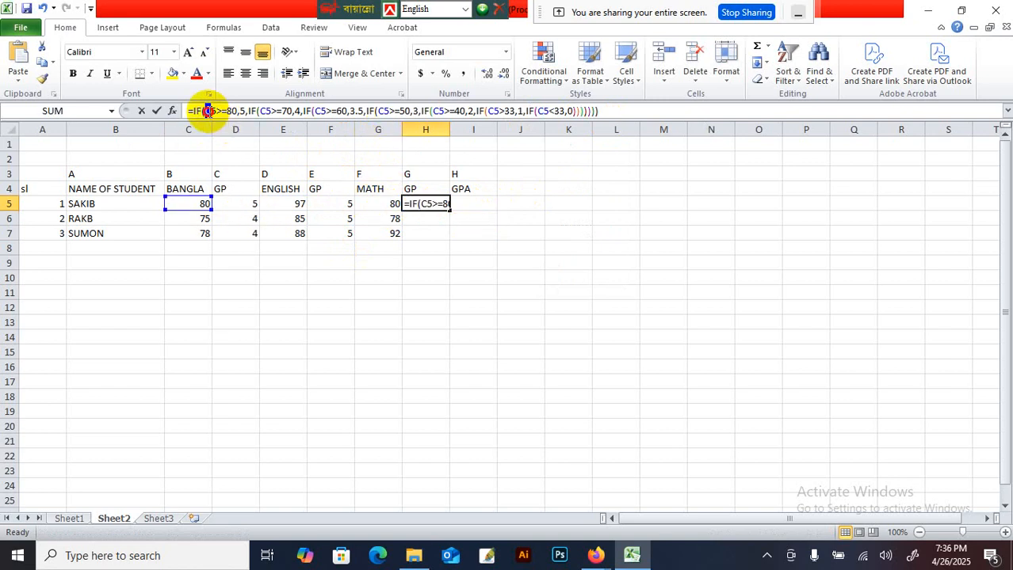
key("BackSpace")
type("G")
left_click(262, 112)
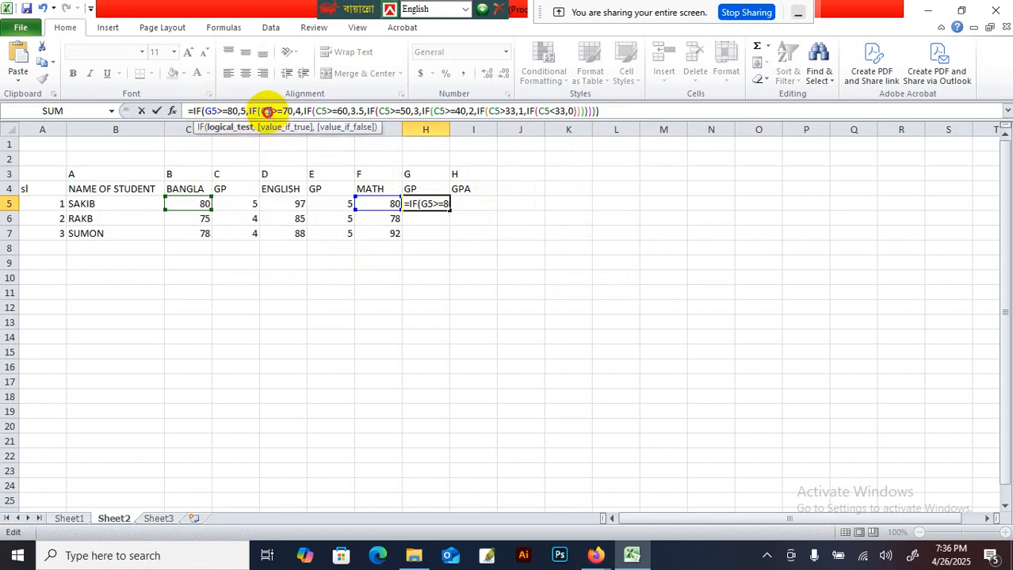
key("BackSpace")
type("G")
left_click(323, 112)
key("BackSpace")
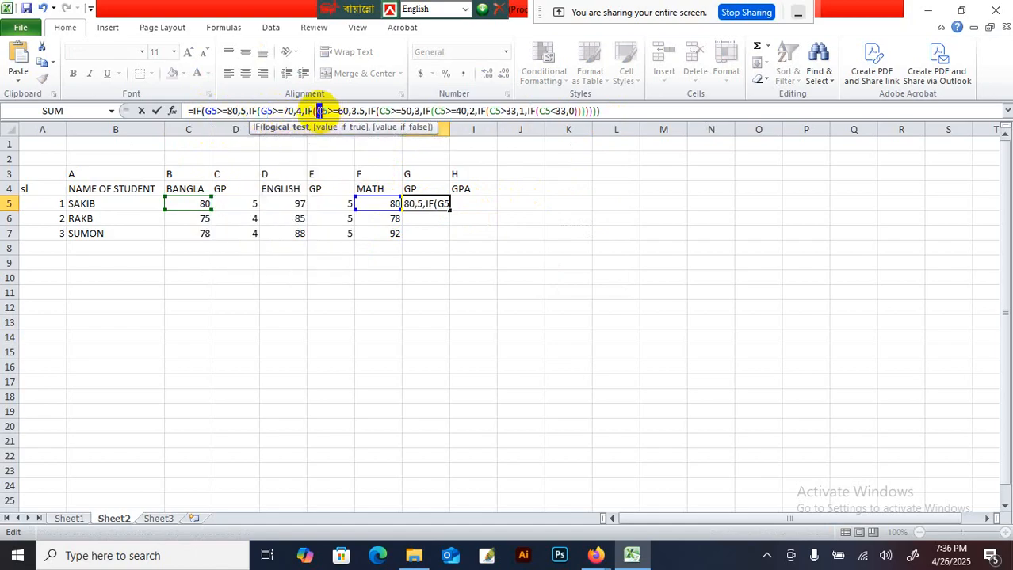
type("G")
left_click(384, 111)
key("BackSpace")
type("G")
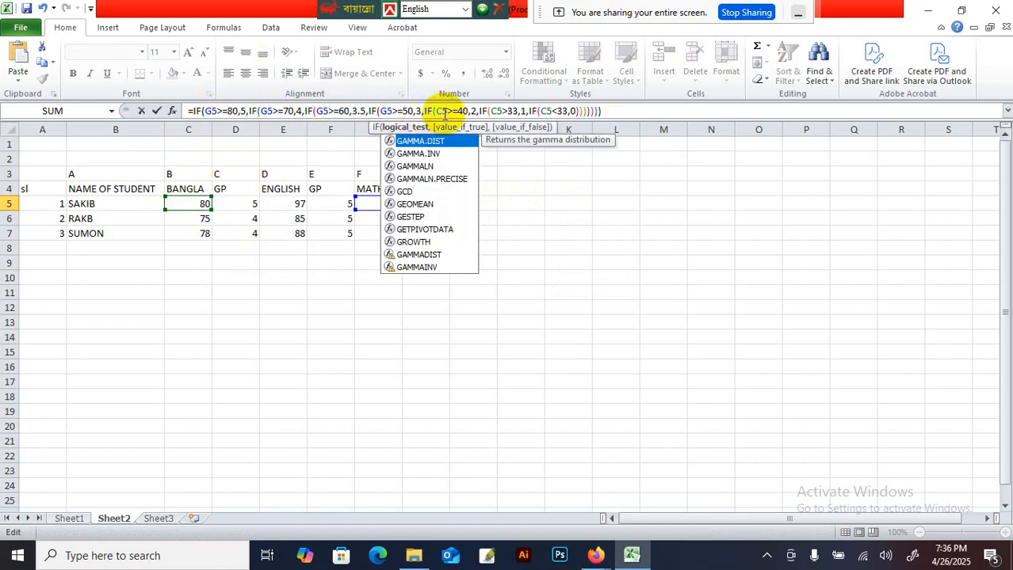
Step: Change the remaining three C5 references in the H5 formula to G5, then fill it down to H7
left_click(441, 112)
key("BackSpace")
type("G")
left_click(496, 112)
key("BackSpace")
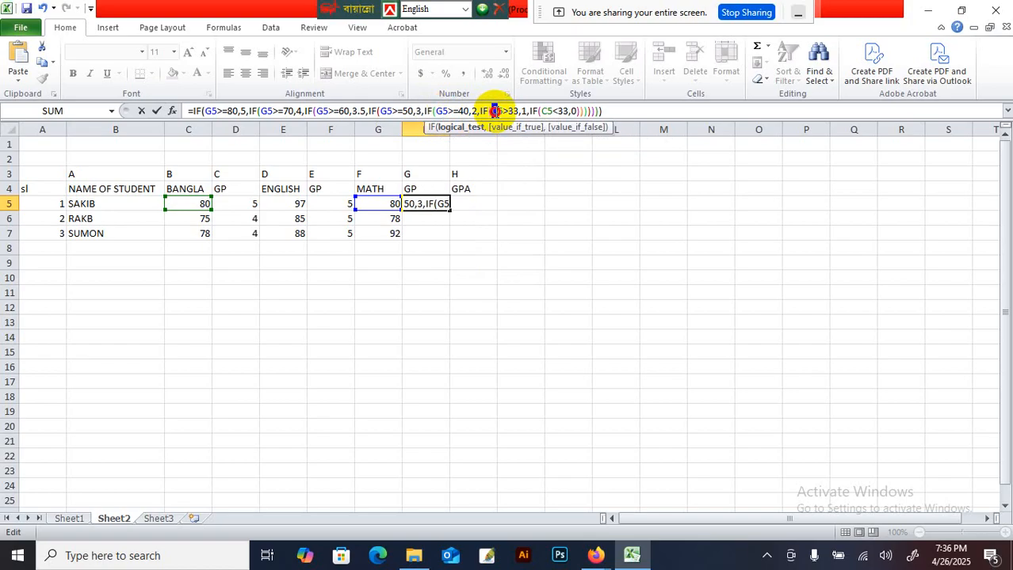
type("G")
left_click(546, 112)
key("BackSpace")
type("G")
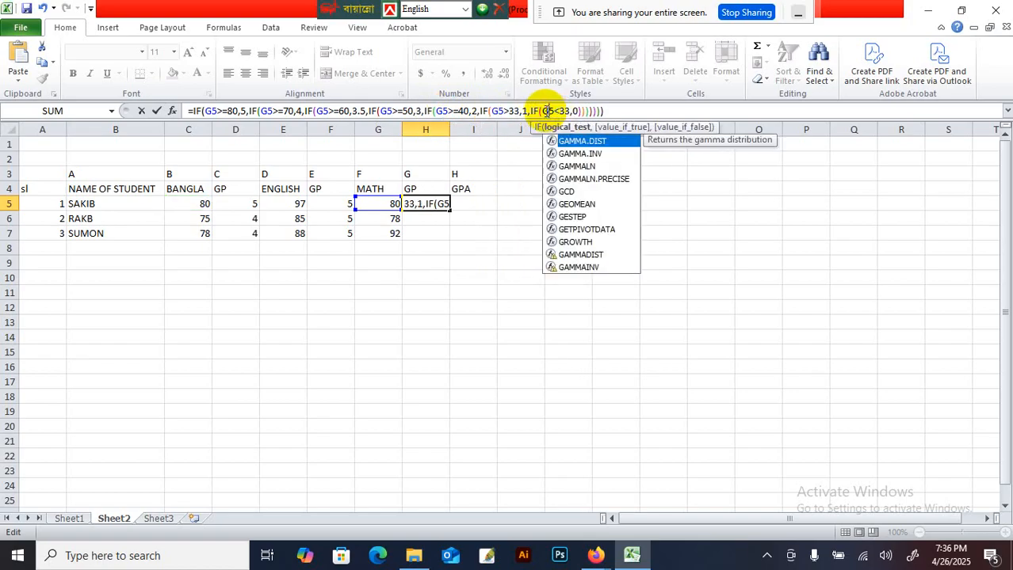
key("Return")
left_click(438, 204)
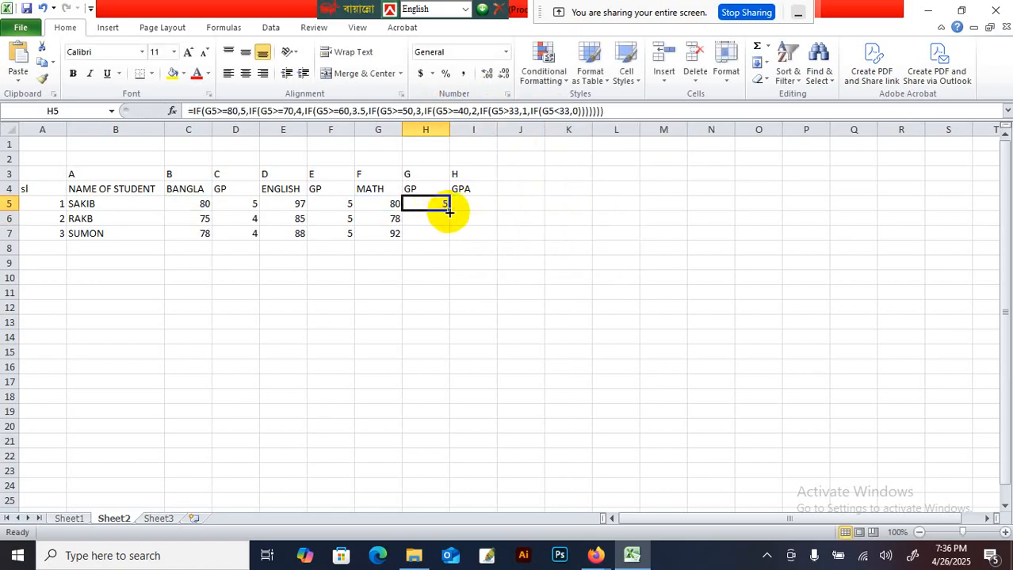
left_click_drag(451, 211, 443, 234)
left_click(470, 204)
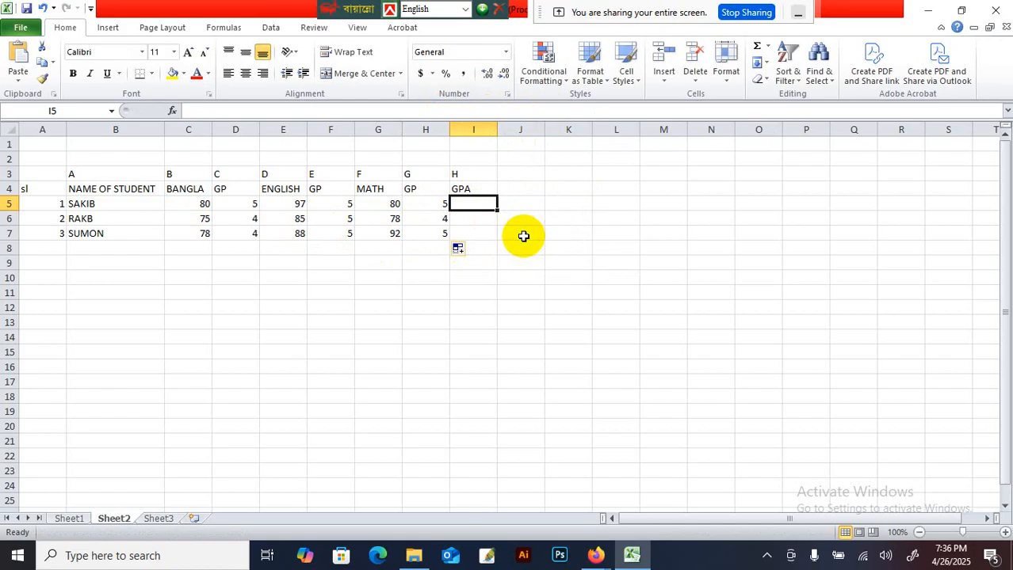
type("=")
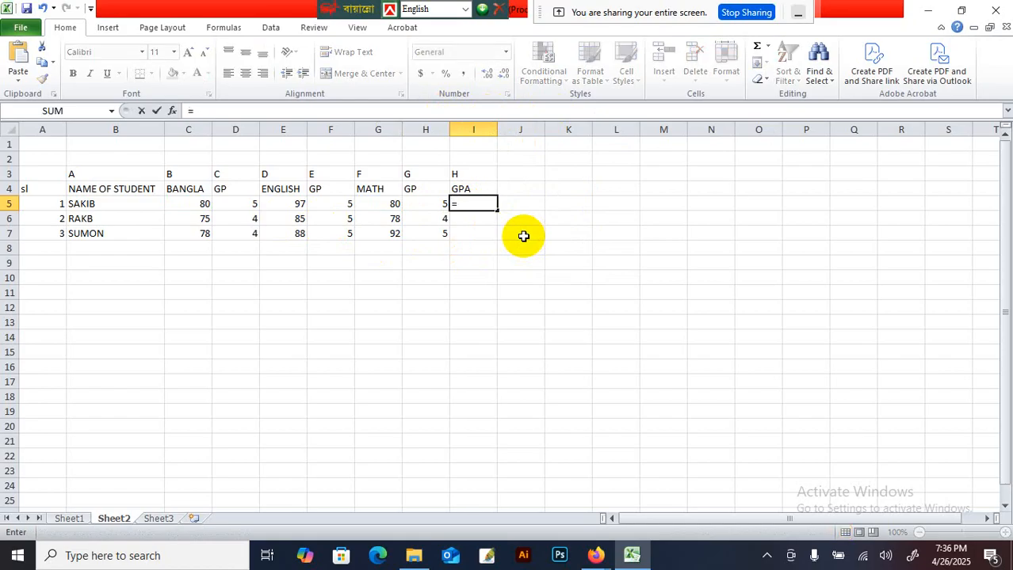
type("(")
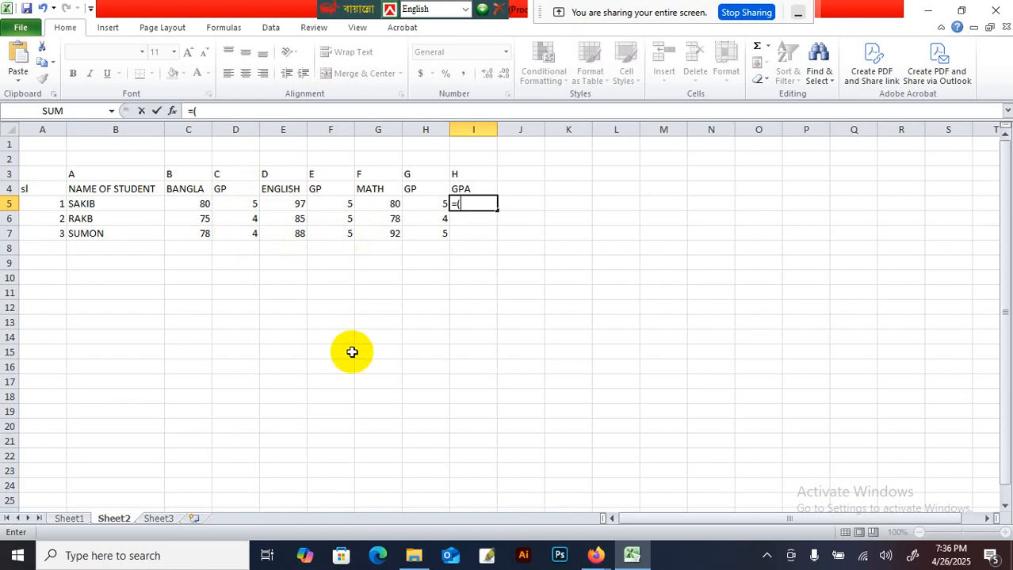
type("D5+")
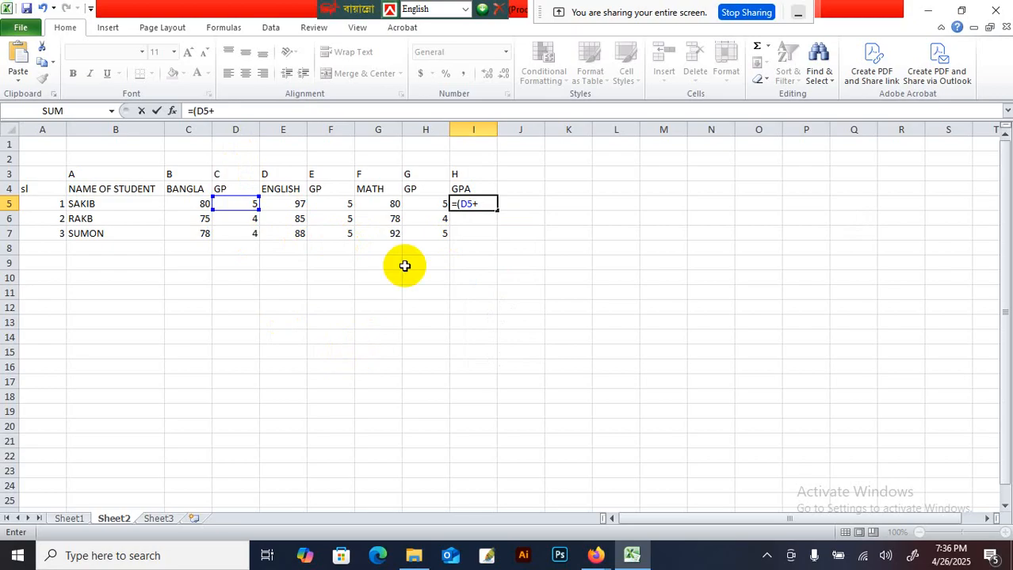
type("E")
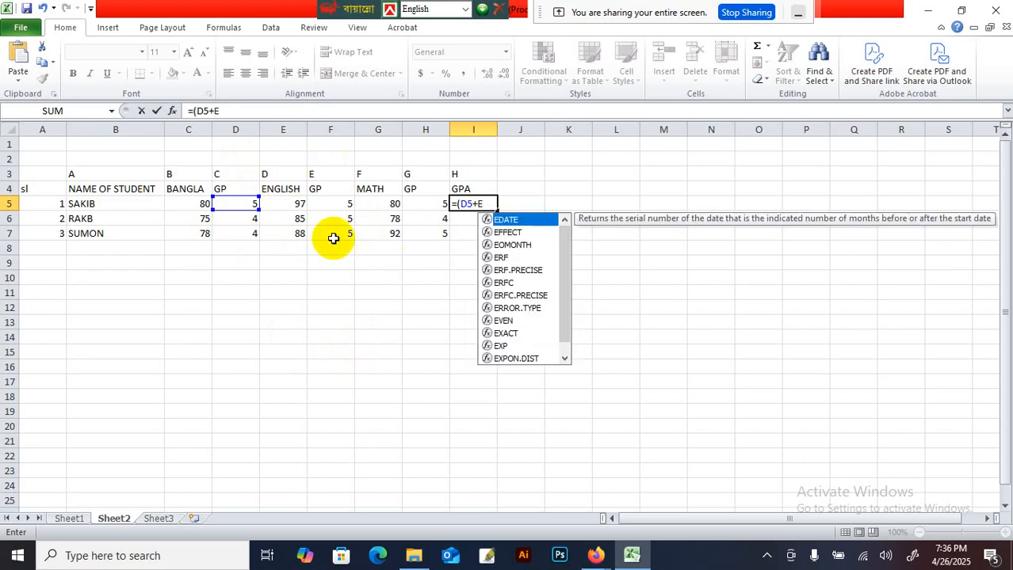
type("5+")
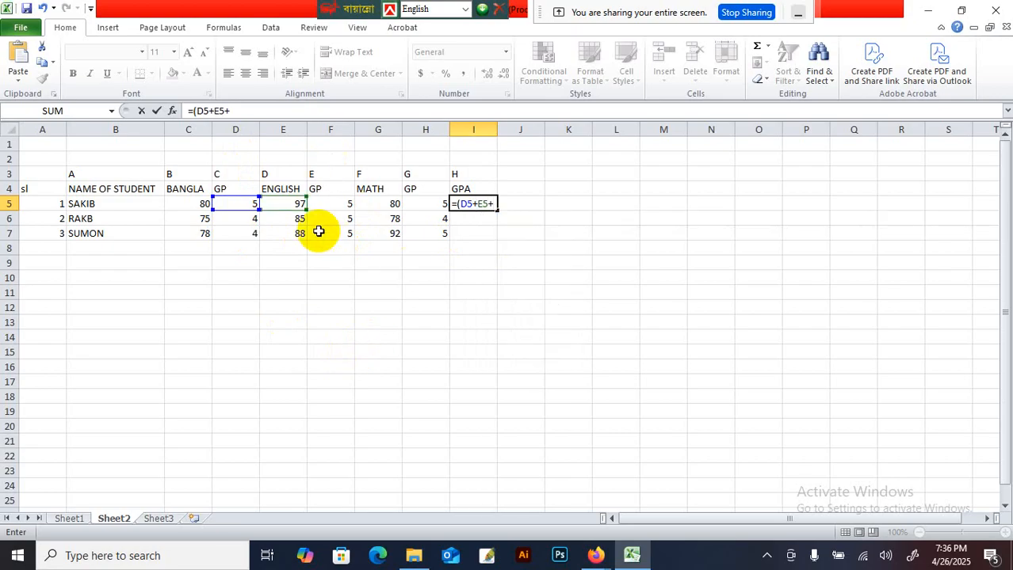
key("BackSpace")
key("BackSpace")
key("BackSpace")
key("BackSpace")
key("BackSpace")
key("BackSpace")
key("BackSpace")
key("BackSpace")
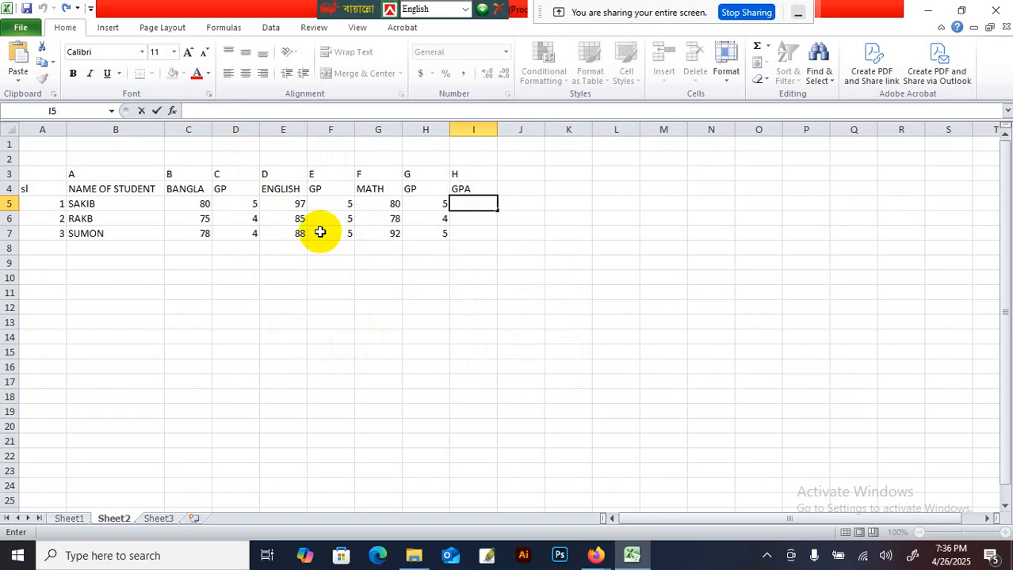
Step: Enter =(D5+F5+H5)/3 in I5 to calculate the first student's GPA from the three grade points
type("=")
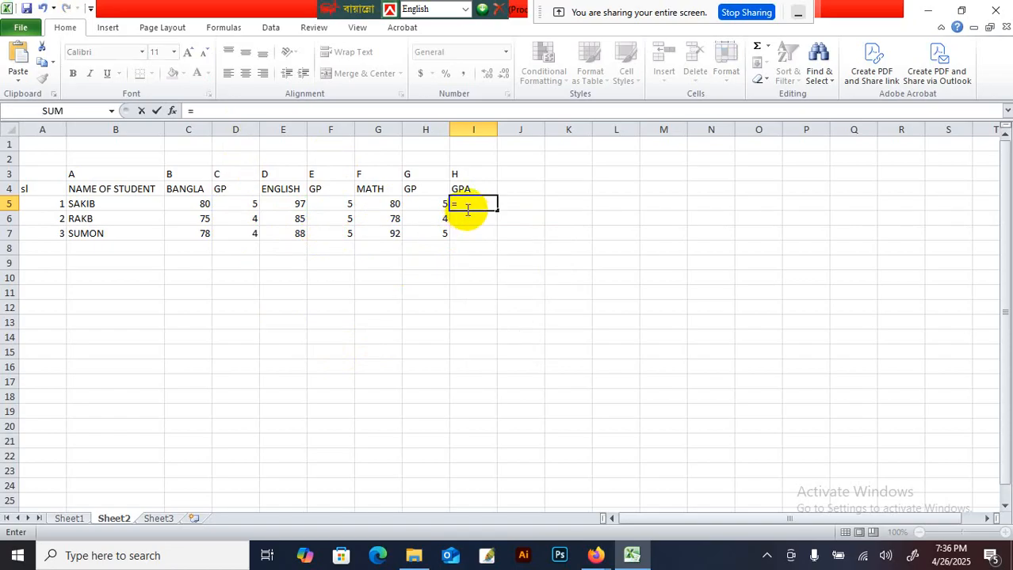
type("((")
key("BackSpace")
type("D")
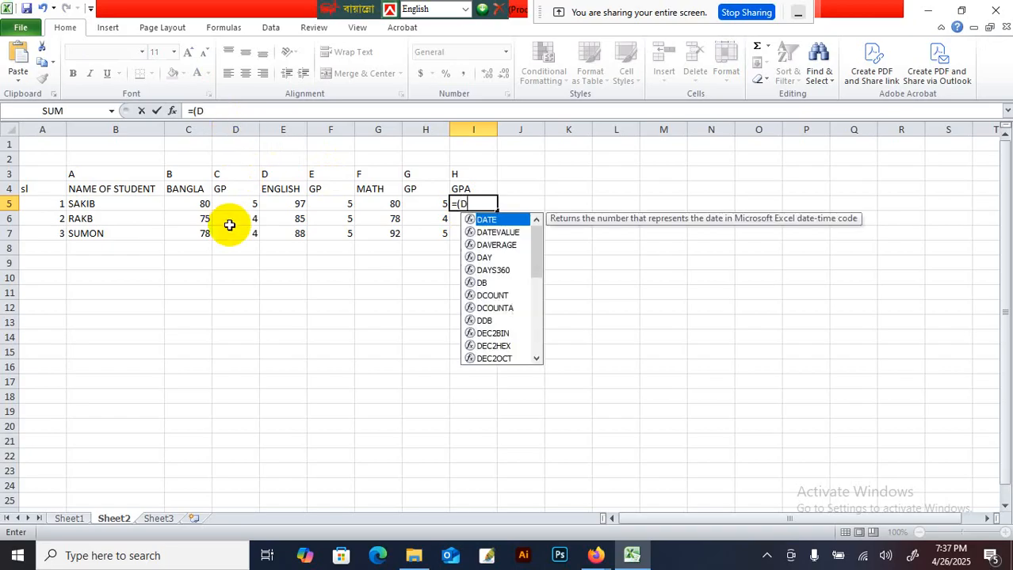
type("5+")
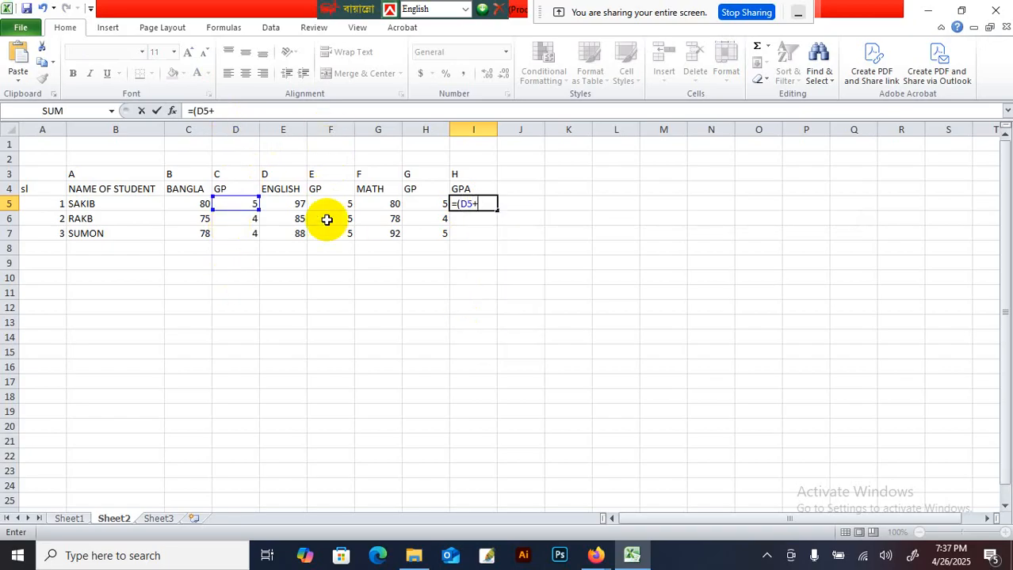
type("F5")
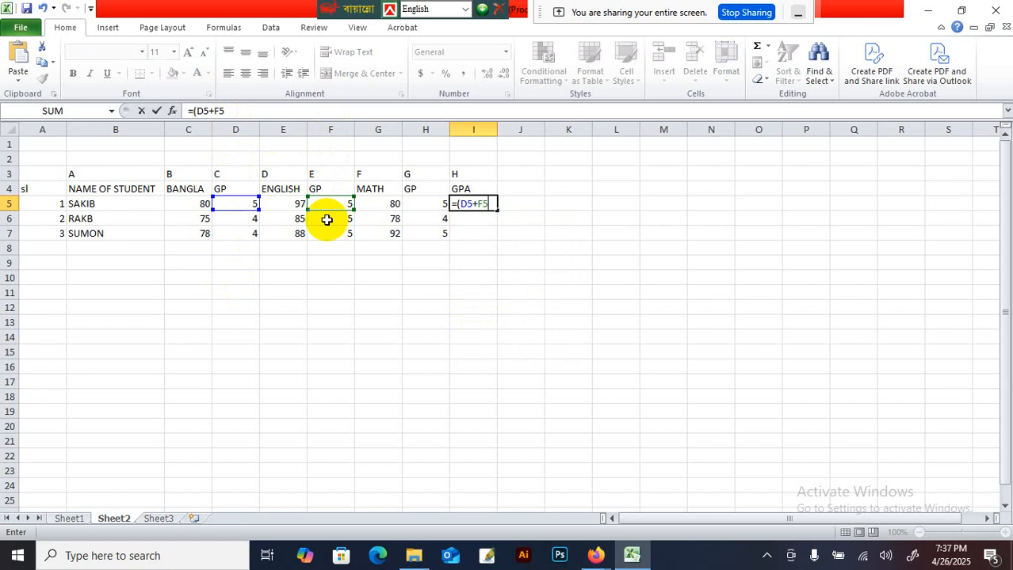
type("+")
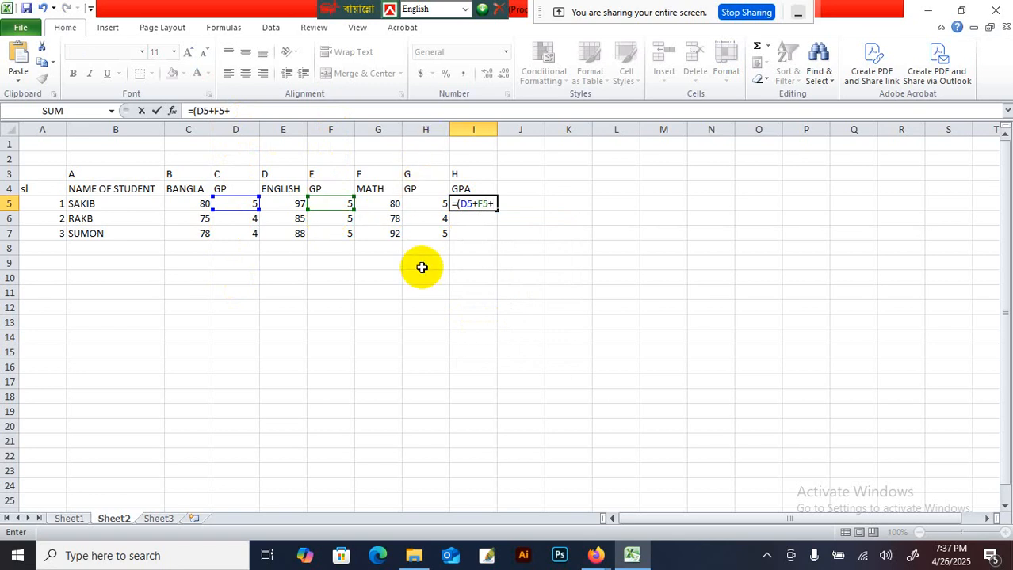
type("H5")
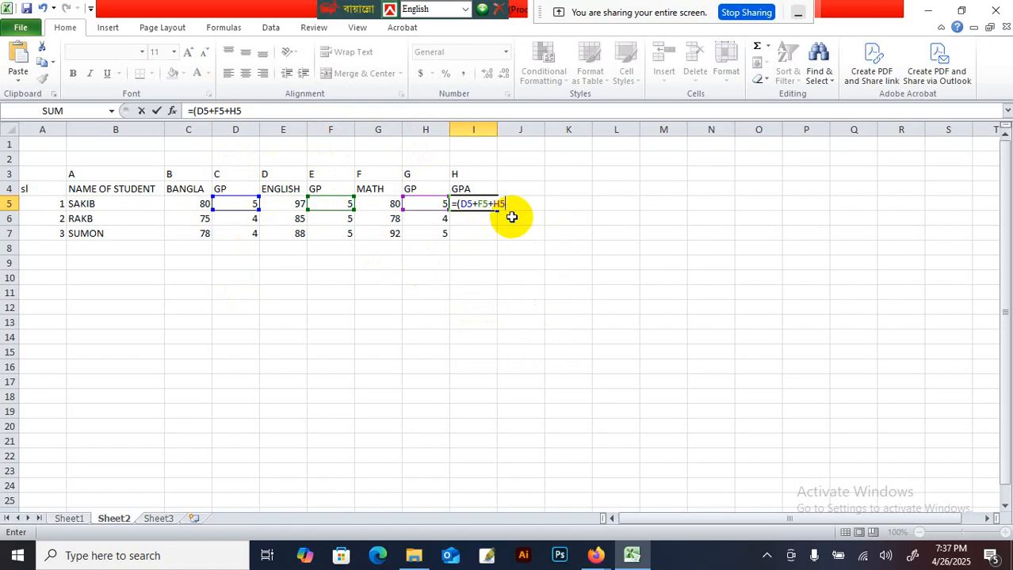
type(")/3")
key("Return")
left_click(466, 202)
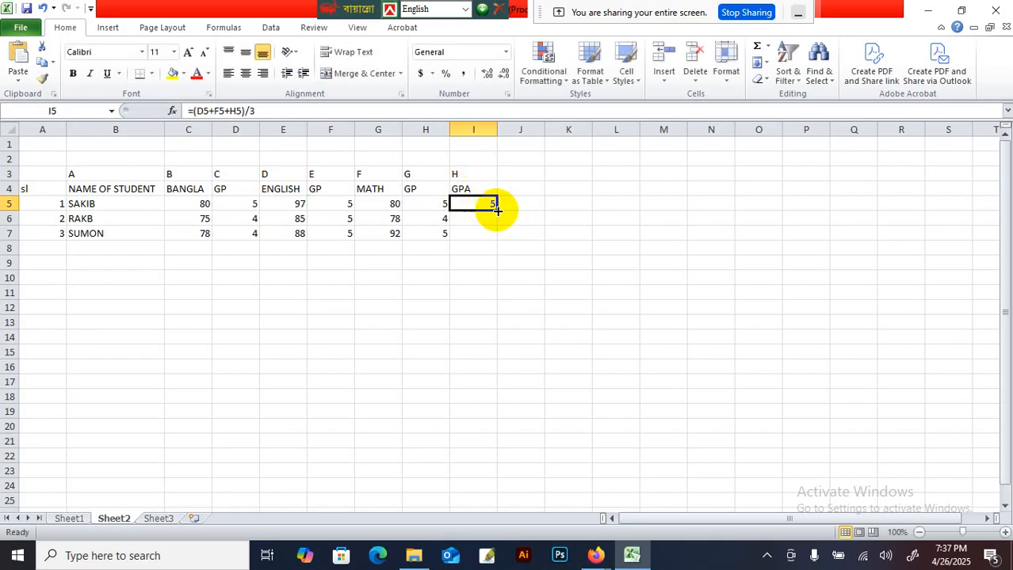
Step: Fill the GPA formula from I5 down to I7 for the remaining students
left_click_drag(497, 209, 491, 236)
left_click(526, 293)
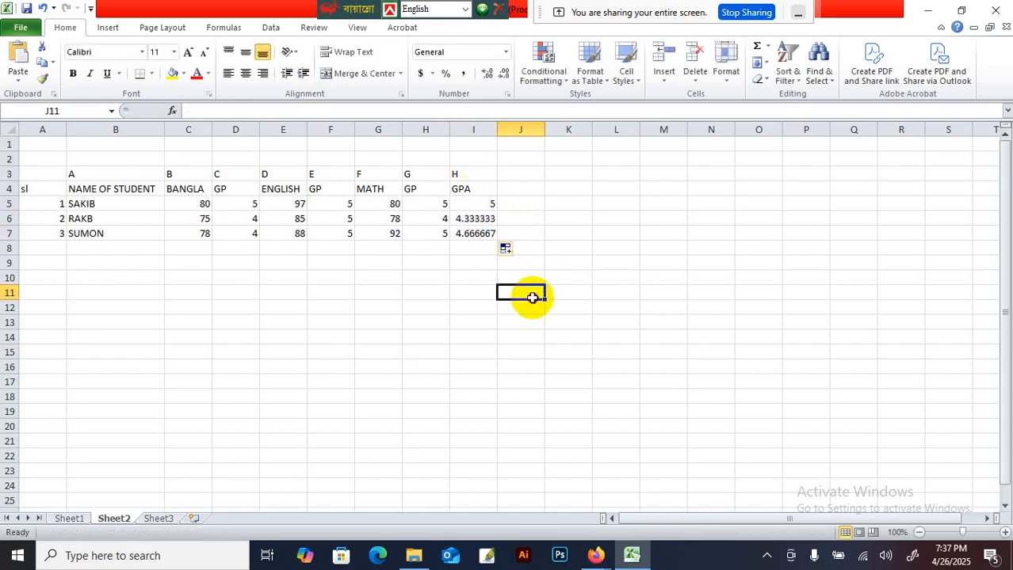
left_click(483, 210)
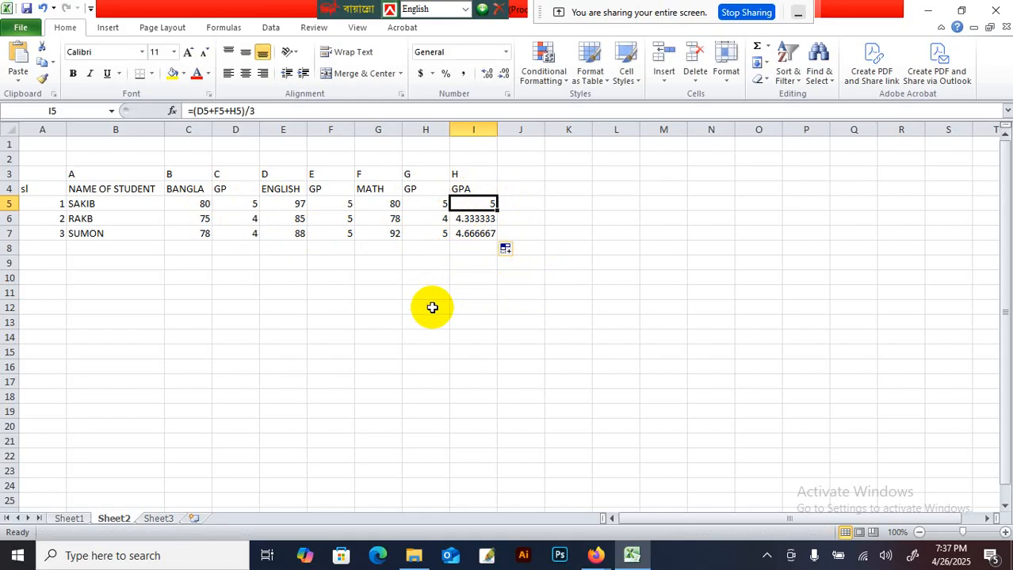
Step: Try the MatriBhasa font on the empty cell B2 above the result table
left_click(147, 156)
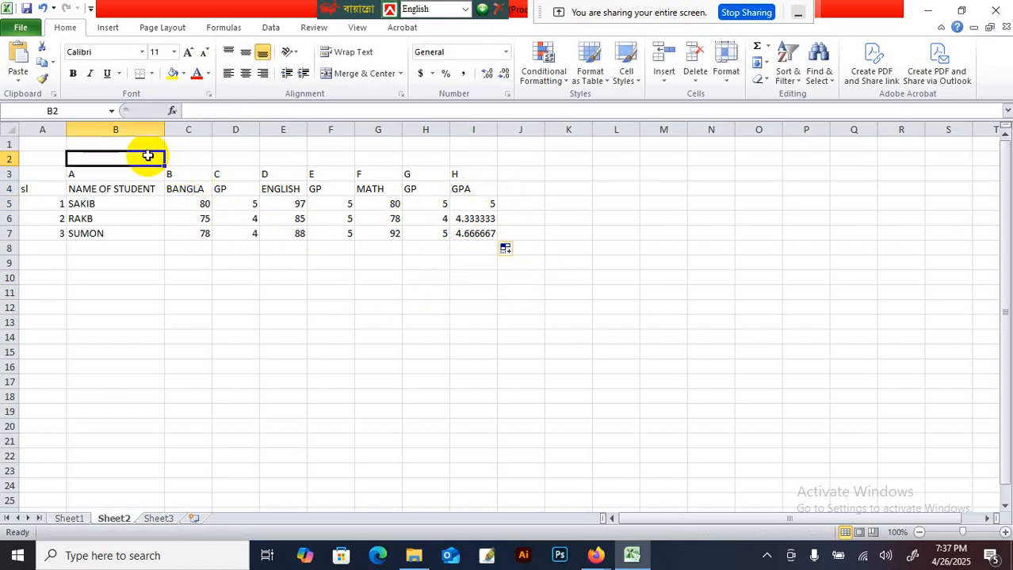
left_click(142, 53)
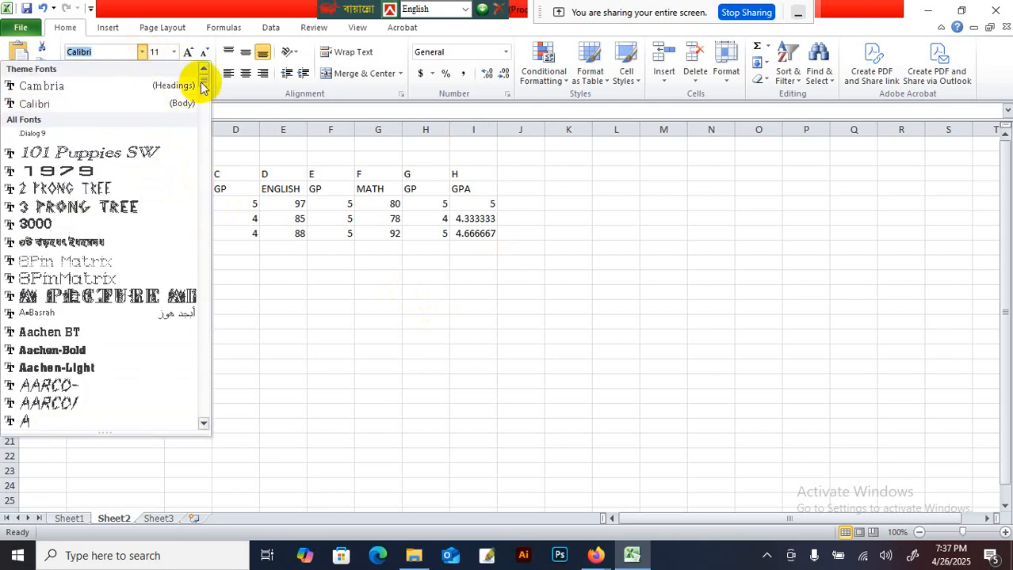
left_click_drag(203, 83, 208, 139)
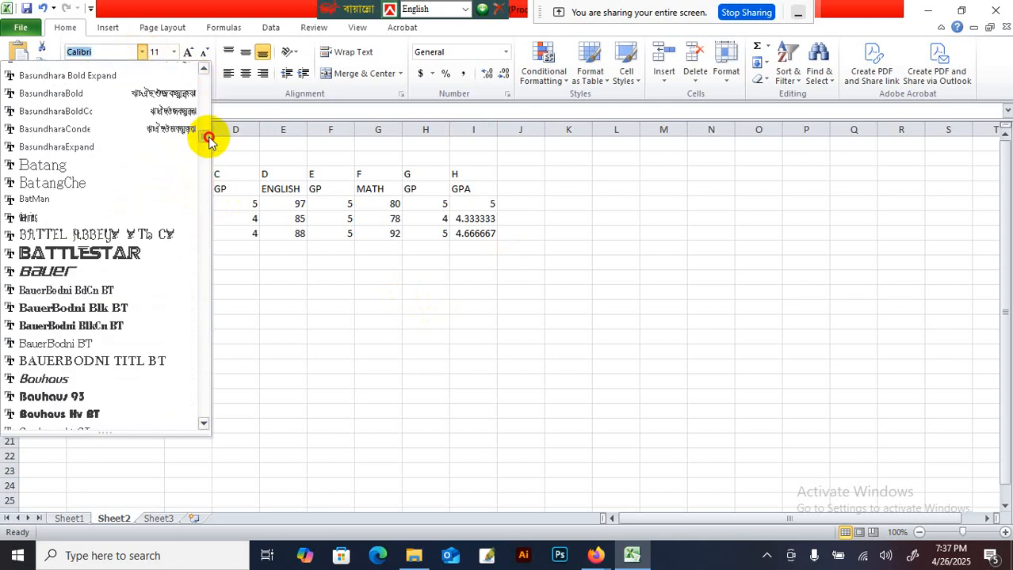
left_click_drag(208, 139, 209, 284)
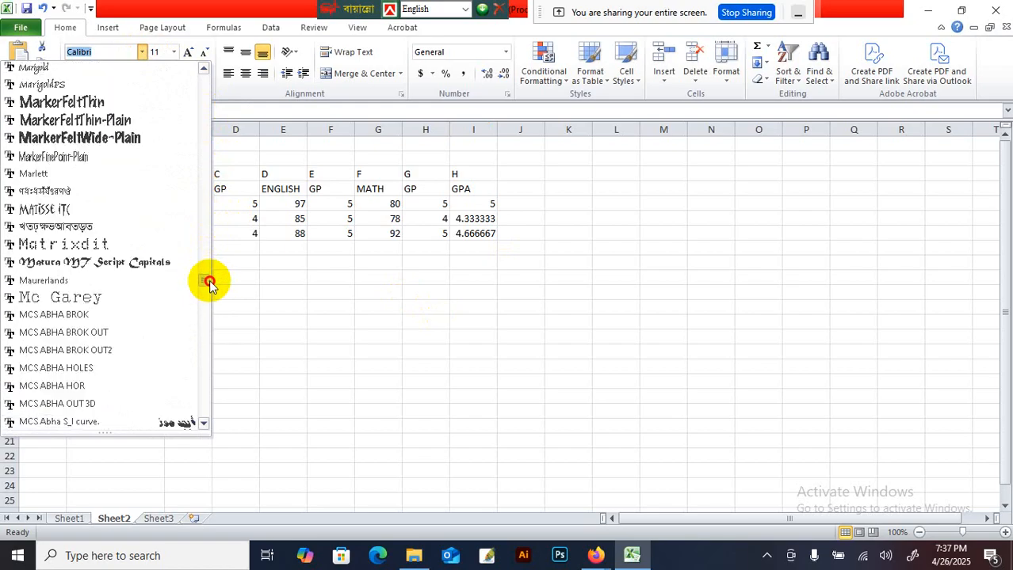
left_click(102, 226)
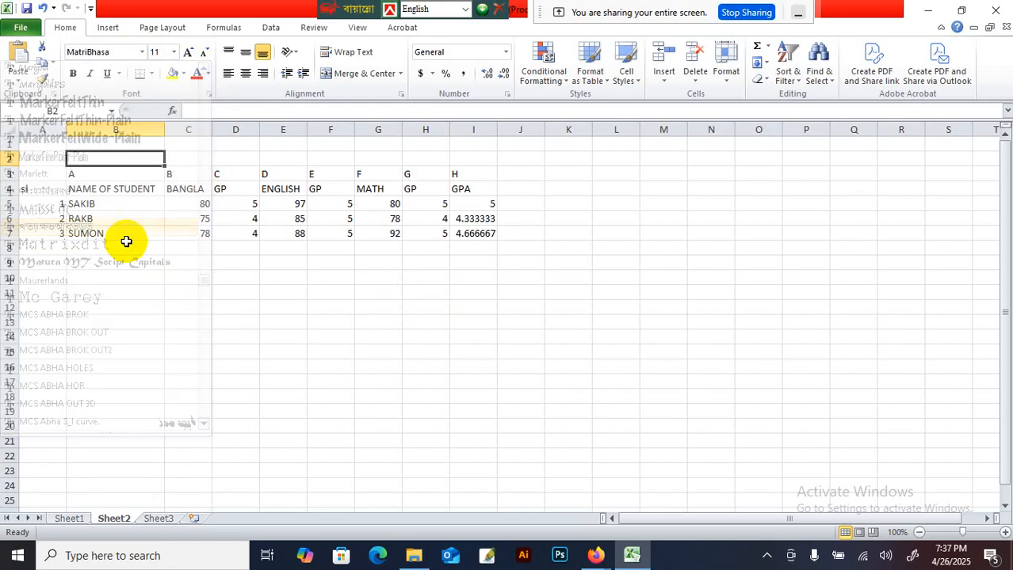
Step: Switch the keyboard to Bijoy Classic, test a few Bangla characters in B2 and erase them
key("ctrl+alt+b")
type("Gm")
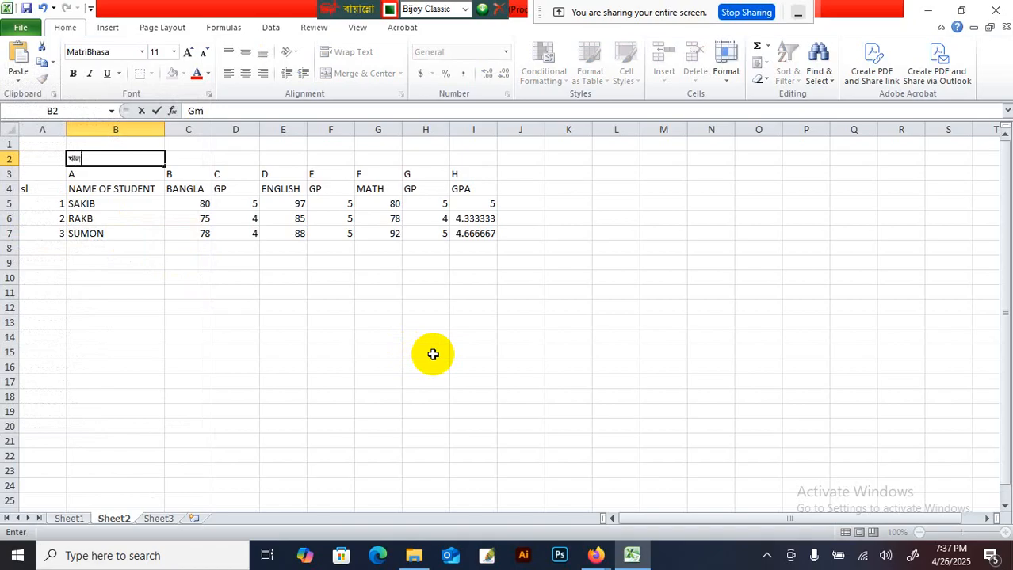
key("BackSpace")
key("BackSpace")
key("ctrl+alt+b")
type("GC")
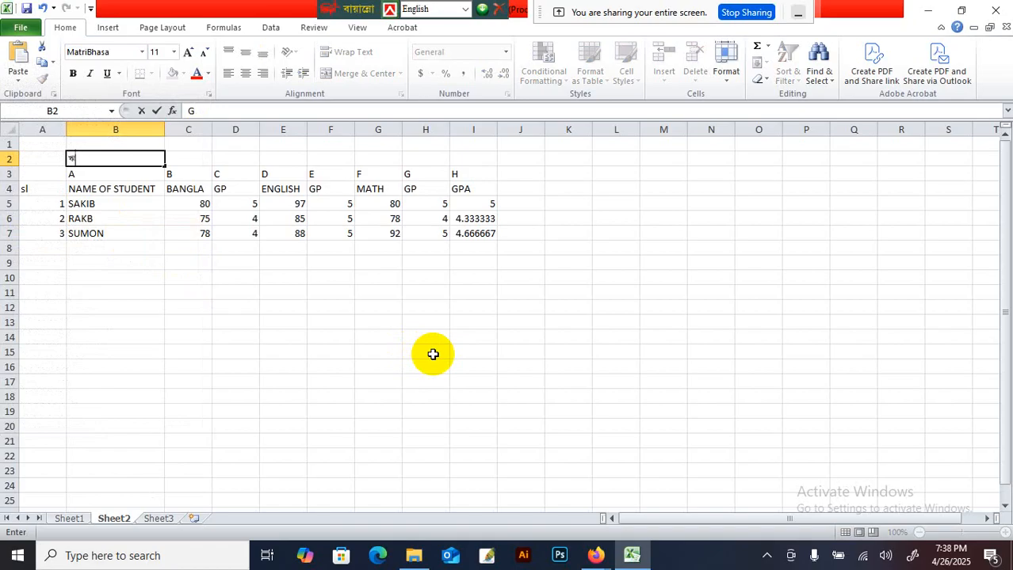
key("BackSpace")
key("BackSpace")
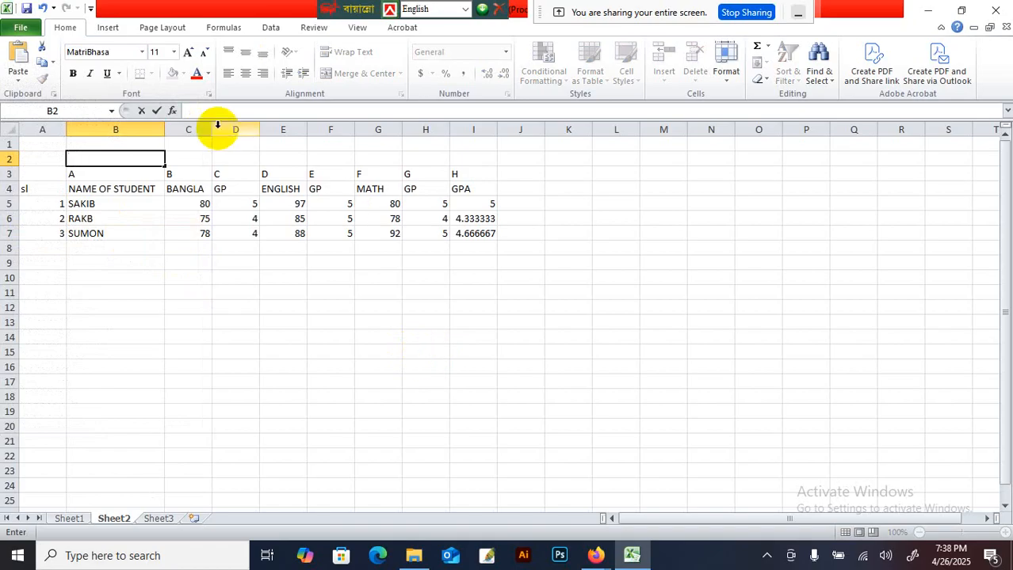
Step: Try the MonsurART font in B2 with a test Bangla character, undo it, and erase a further two-letter test
left_click(142, 53)
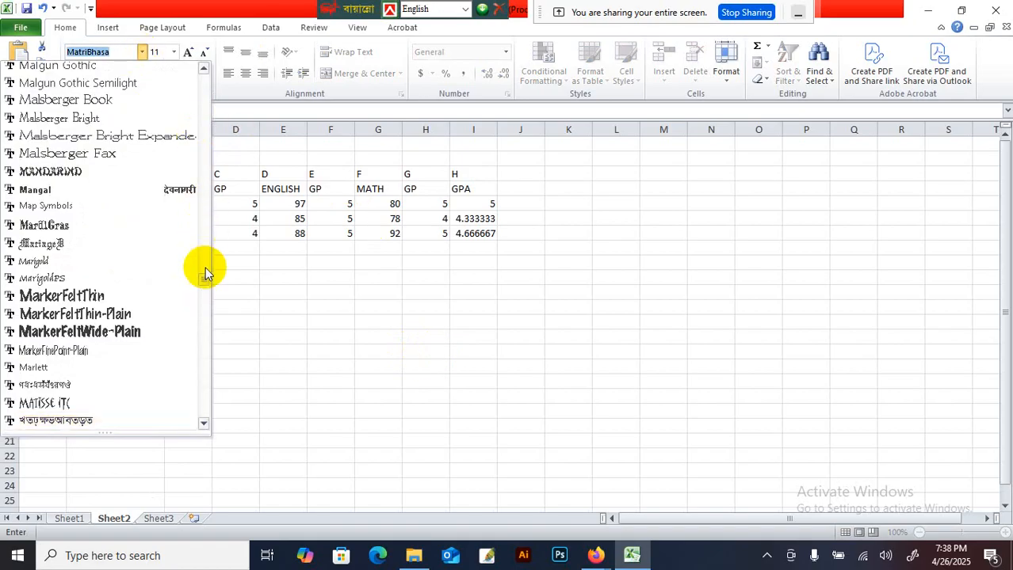
left_click_drag(204, 285, 206, 325)
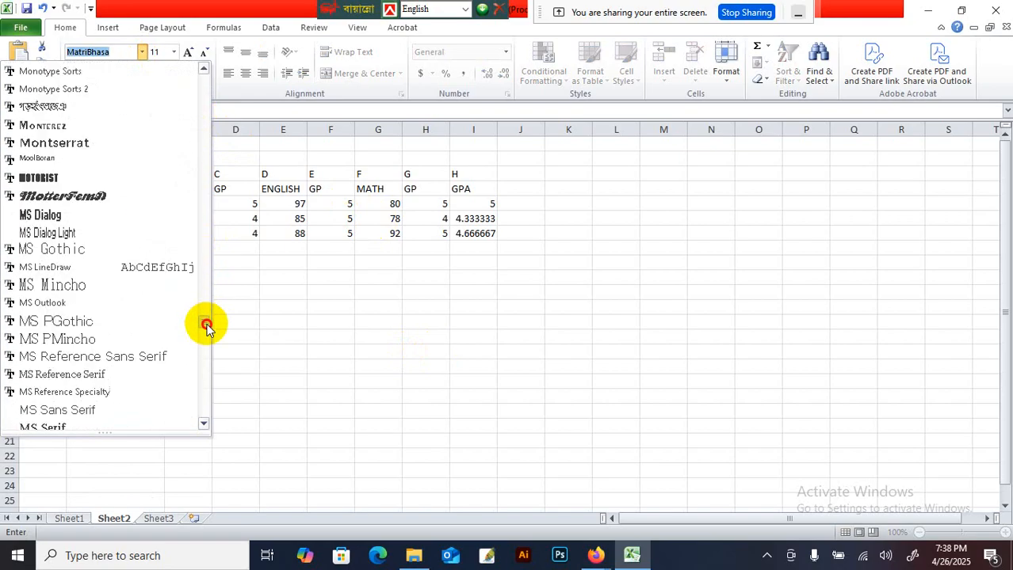
left_click(73, 107)
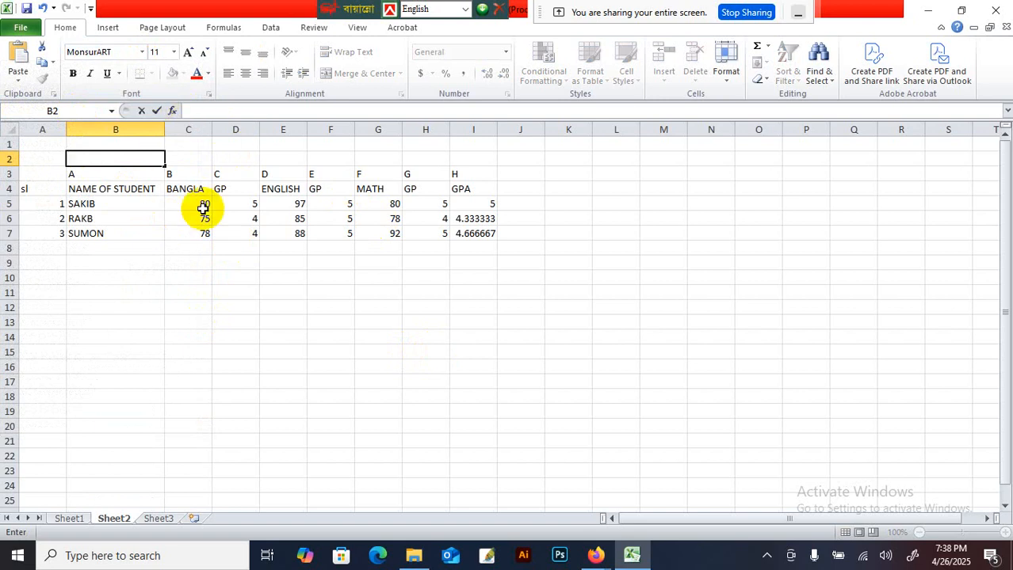
key("ctrl+alt+b")
type("G")
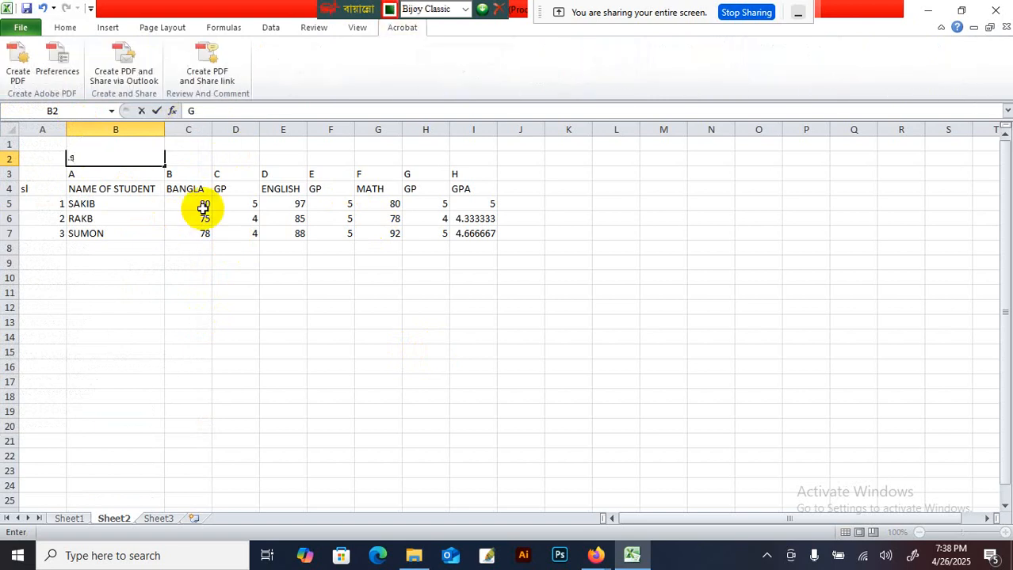
left_click(323, 324)
key("ctrl+z")
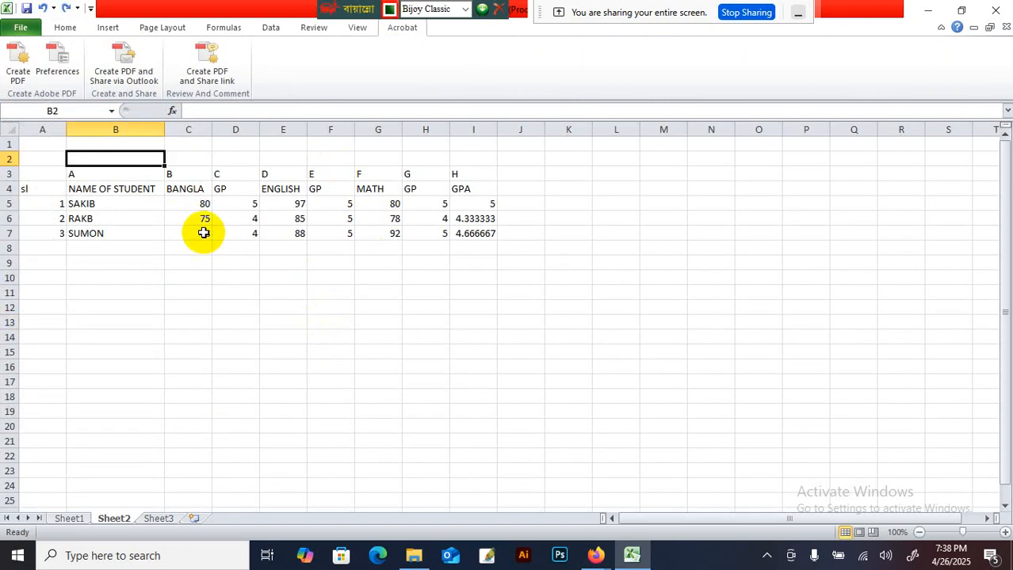
type("Gm")
key("BackSpace")
key("BackSpace")
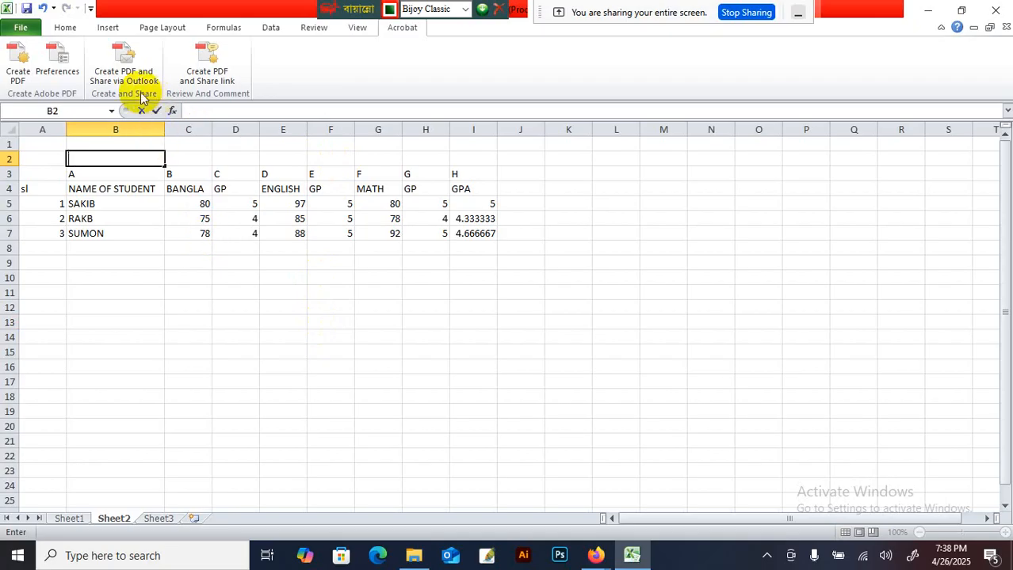
Step: Set the font of cell B2 to RinkiyMJ
left_click(65, 27)
left_click(20, 27)
left_click(65, 30)
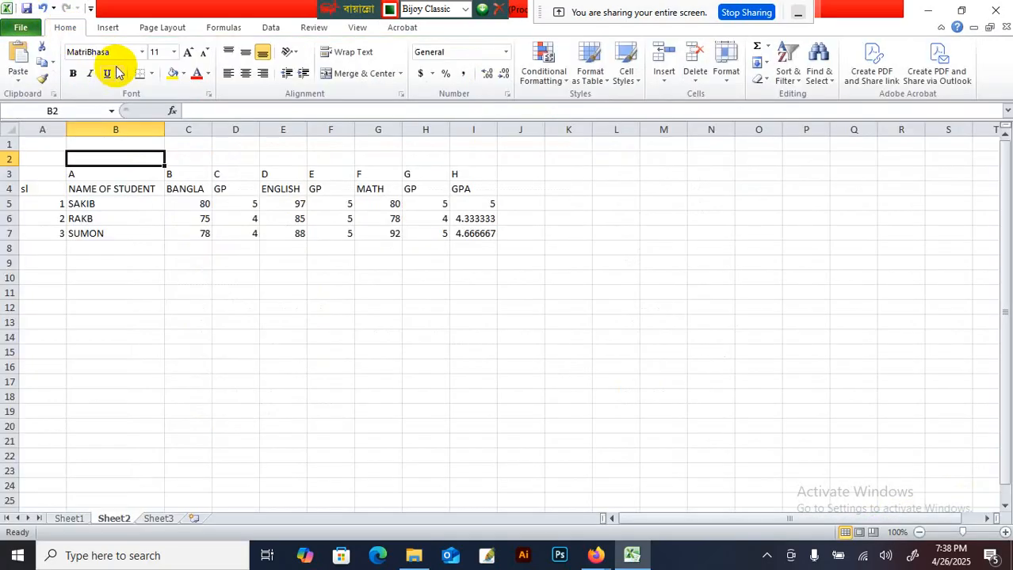
left_click(143, 51)
scroll(201, 115, "down", 10)
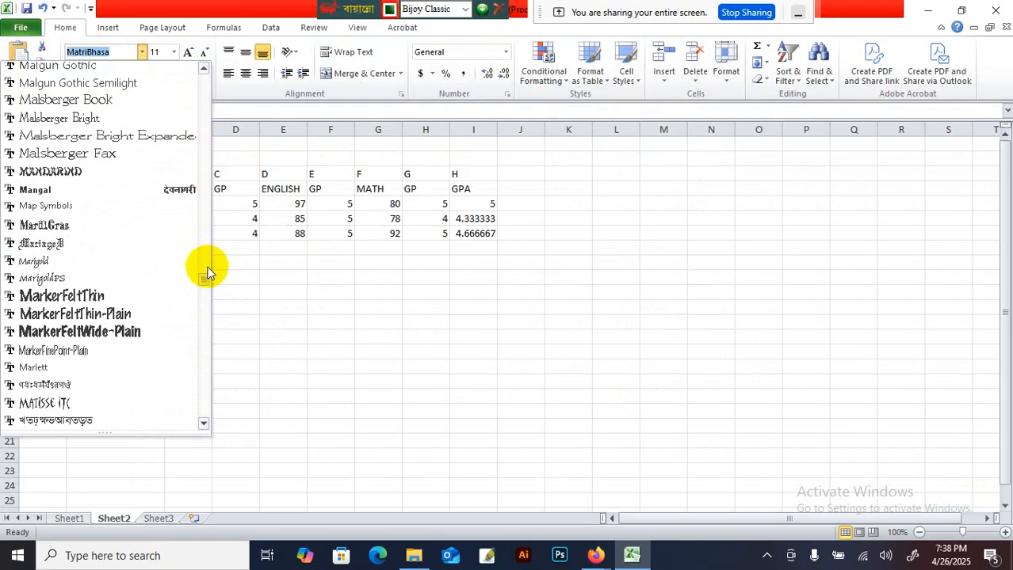
left_click_drag(205, 278, 199, 349)
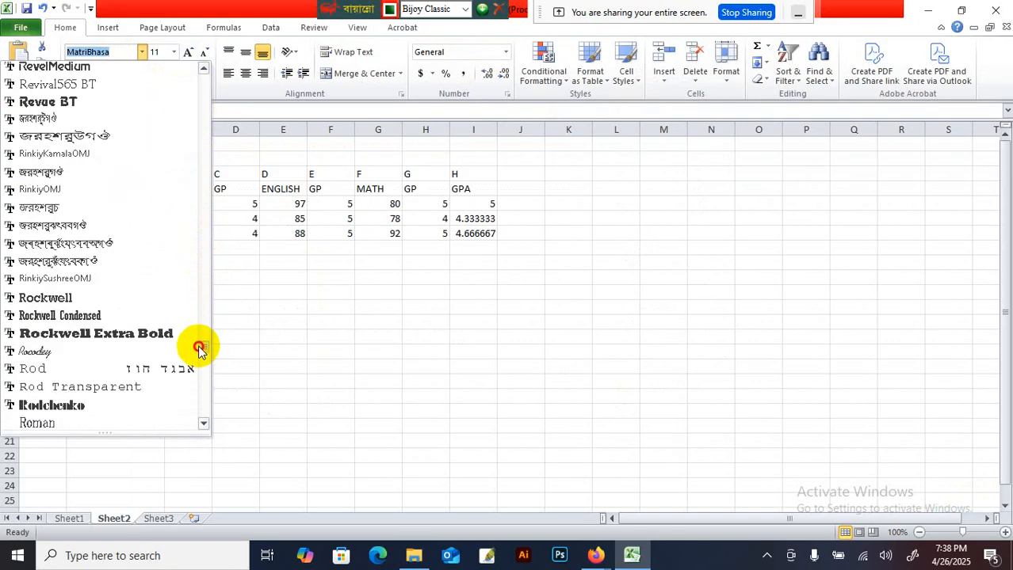
left_click(40, 172)
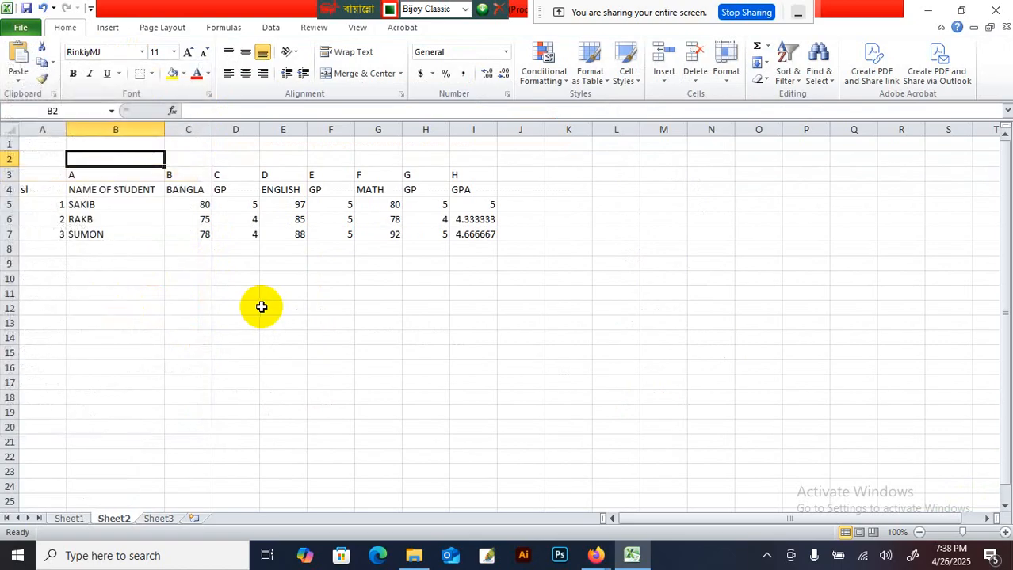
Step: Enter the Bangla title "এসএসসি তিন বিষয়ের উপর রেজল্টি শীট তৈরী কওে দেখাাও" in B2
type("Gm")
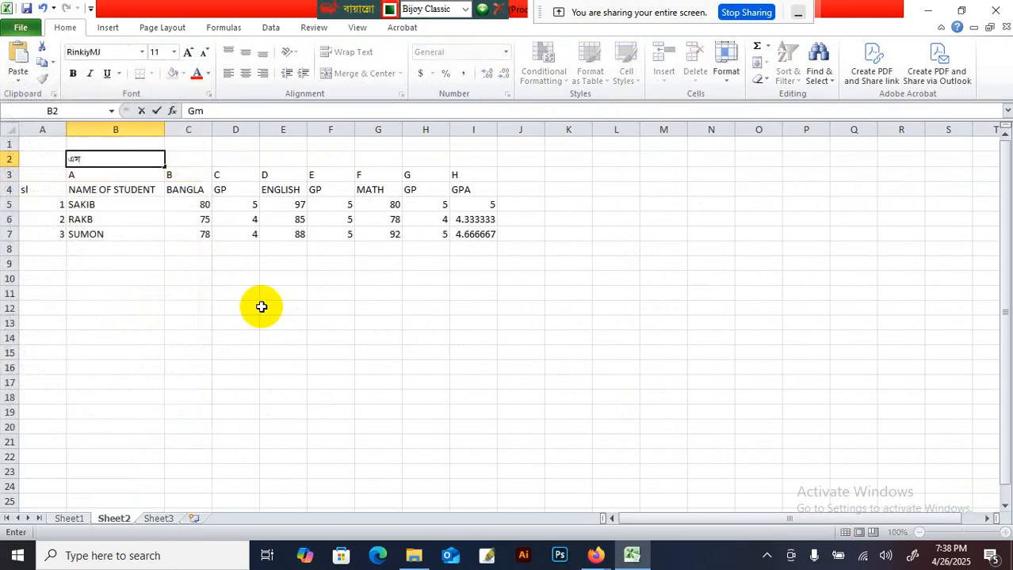
type("Gmwm 3")
key("BackSpace")
type("wZb")
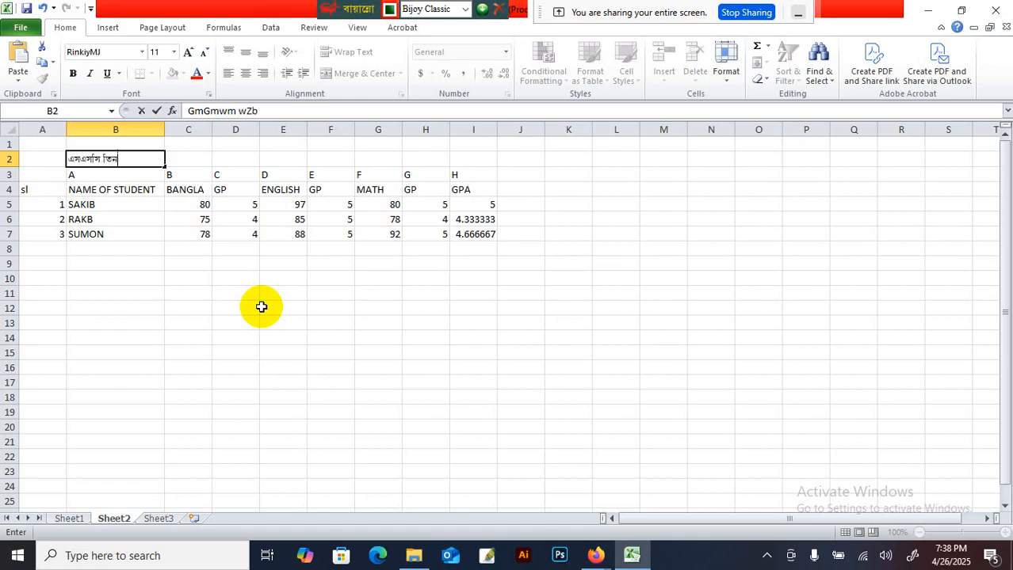
type(" wel‡qi Dci")
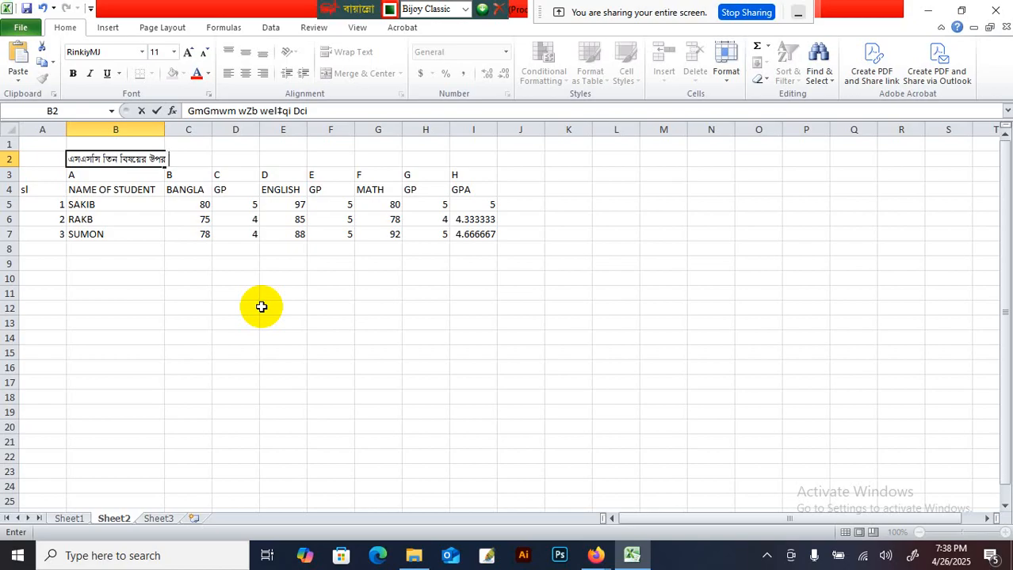
type("†iRvë")
type("kxU ˆZ")
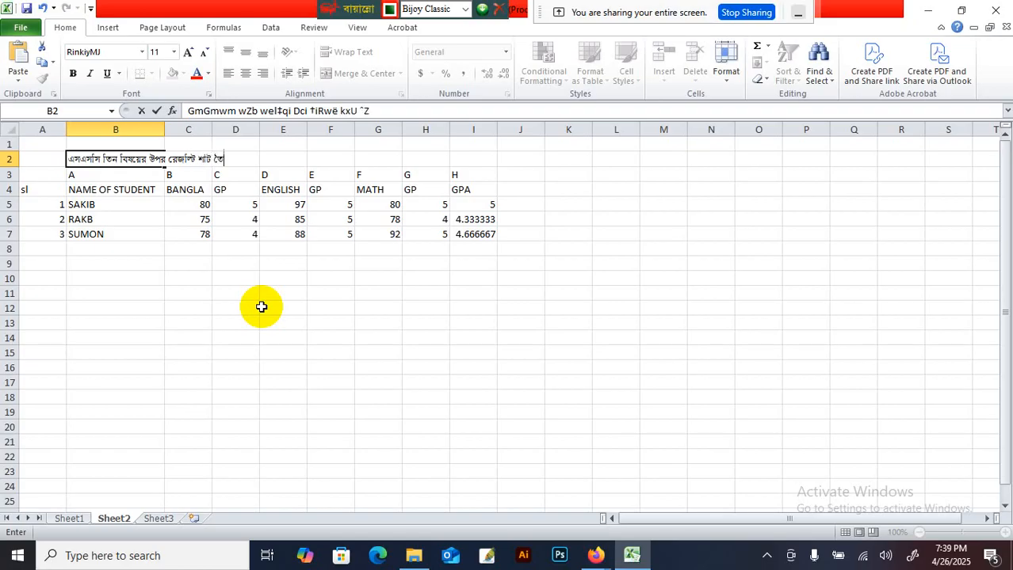
type("ix K‡i †`Lvl")
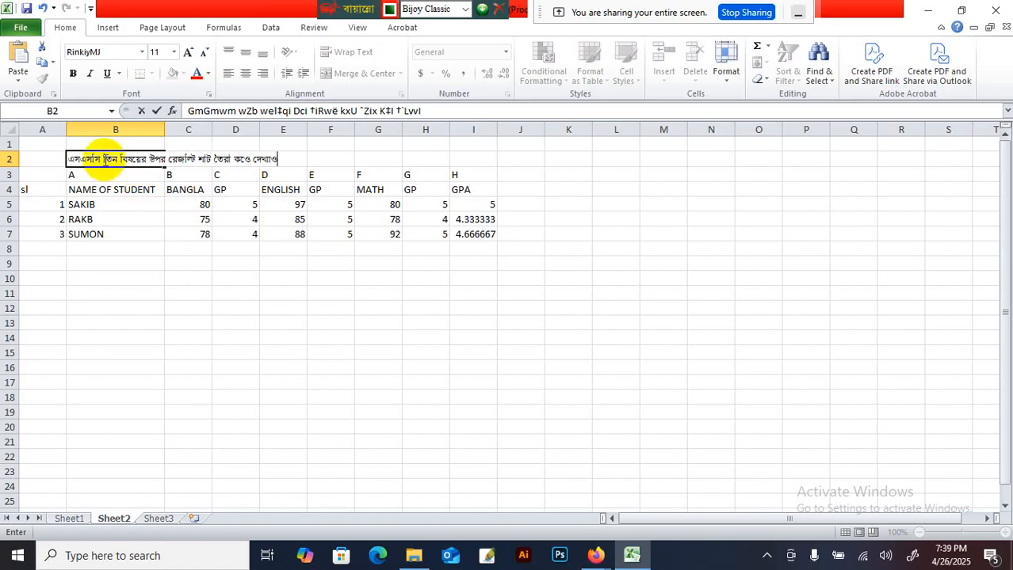
Step: Enlarge the whole Bangla title in B2 to font size 18
left_click_drag(277, 159, 50, 156)
left_click(188, 52)
left_click(187, 52)
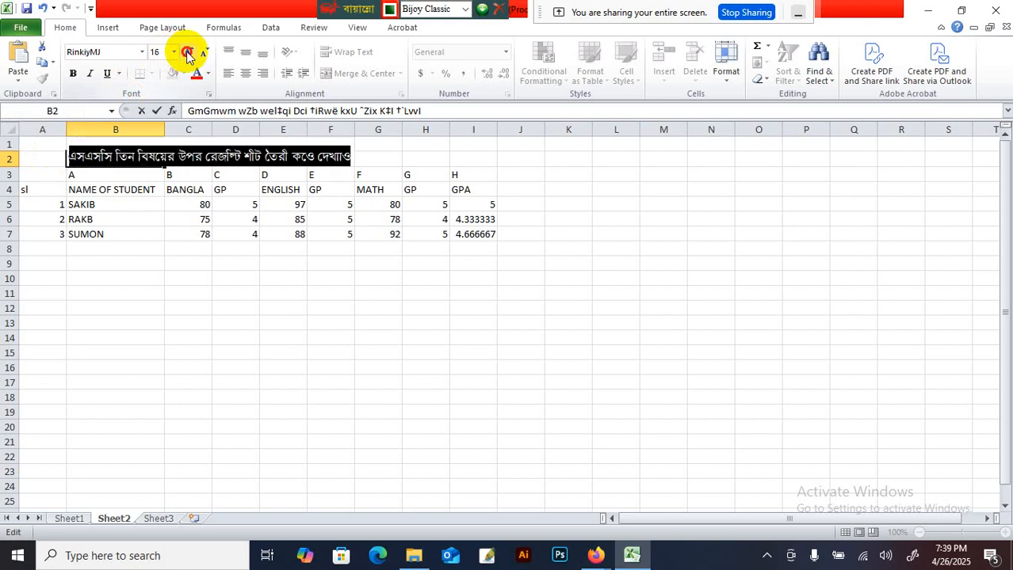
left_click(188, 52)
left_click(187, 52)
left_click(316, 284)
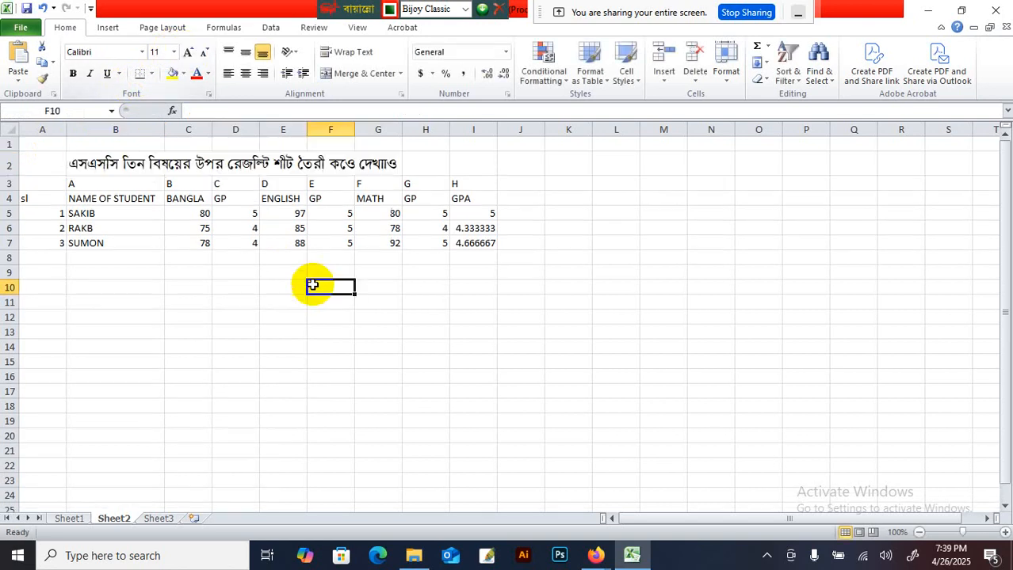
Step: Retype the last two words of the B2 title so they read "করে দেখাও"
left_click(358, 165)
left_click(62, 165)
left_click(81, 165)
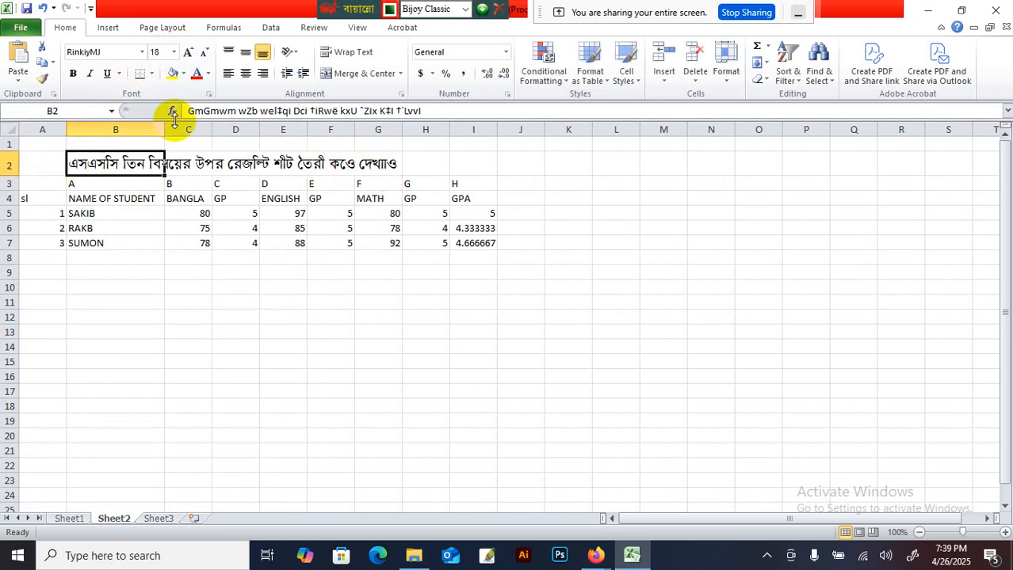
left_click(339, 162)
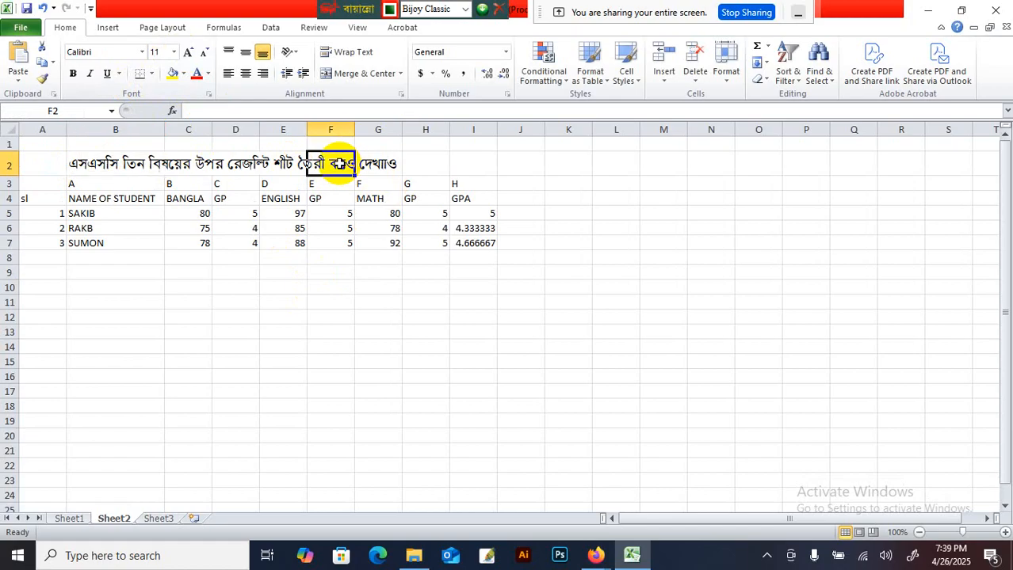
left_click(99, 160)
left_click_drag(448, 114, 388, 119)
key("BackSpace")
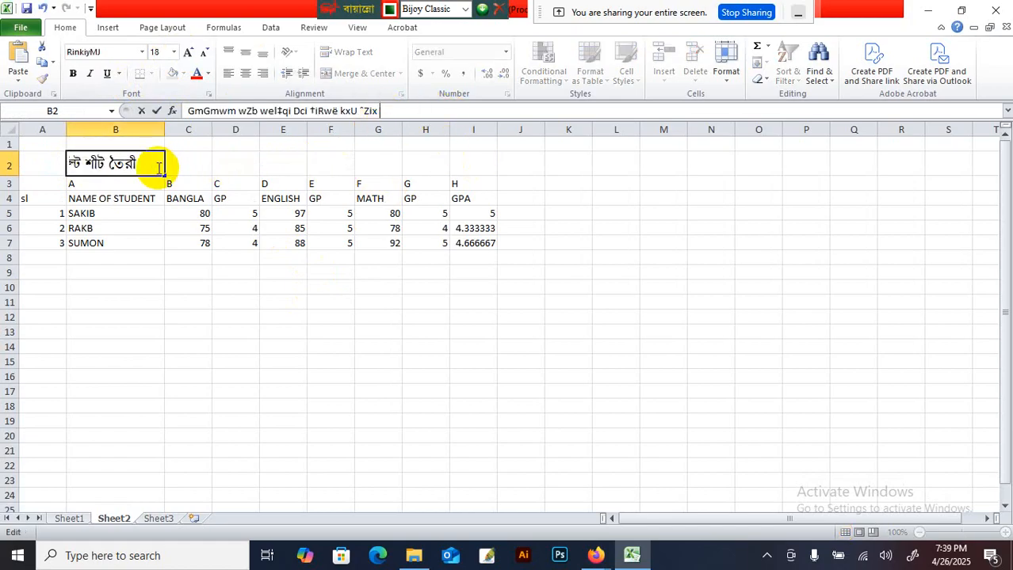
type("K‡i †")
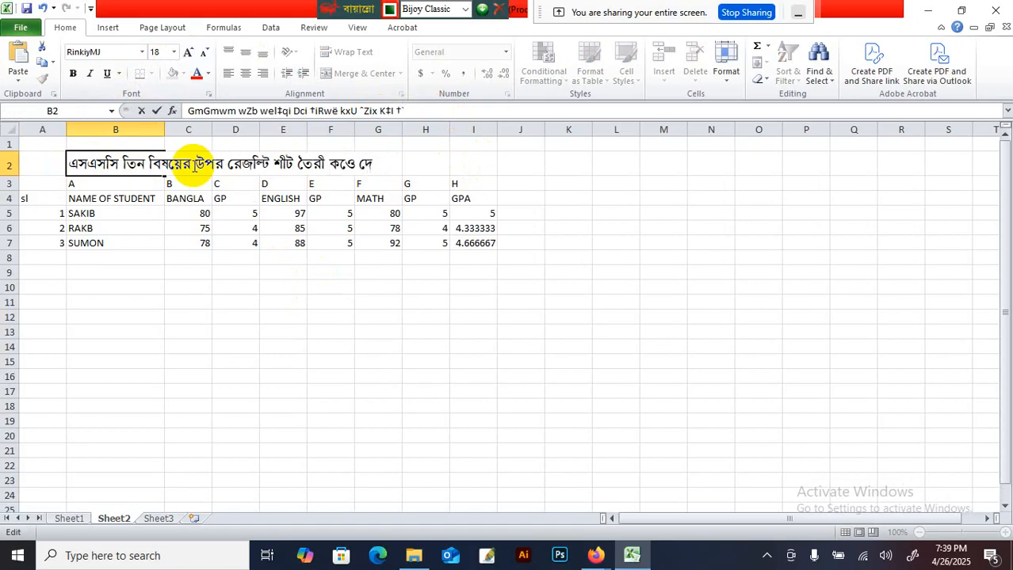
key("BackSpace")
key("BackSpace")
type("†`Lvl")
left_click(270, 345)
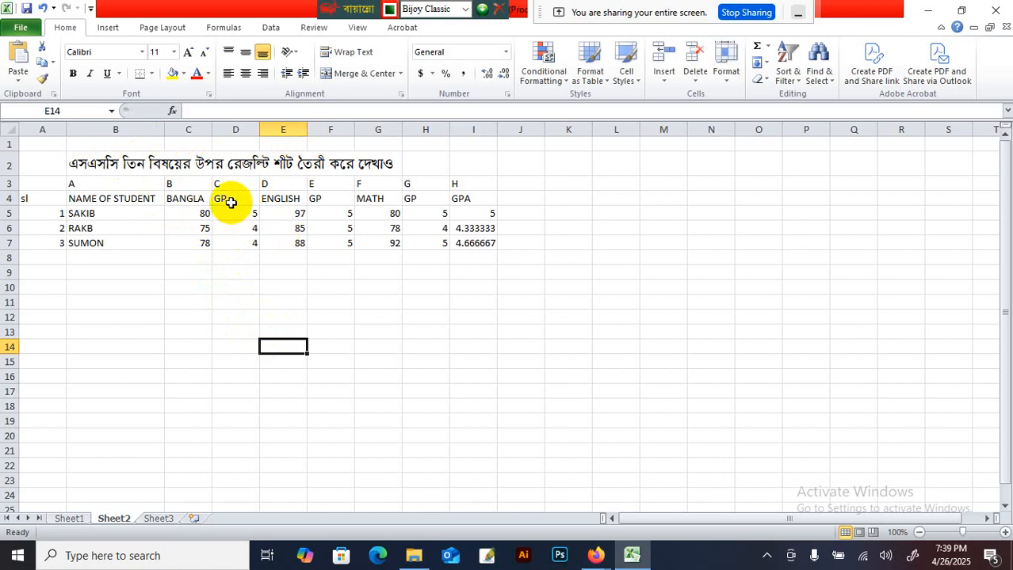
Step: Check the Google Meet call in Firefox and return to the result sheet in Excel
left_click(278, 206)
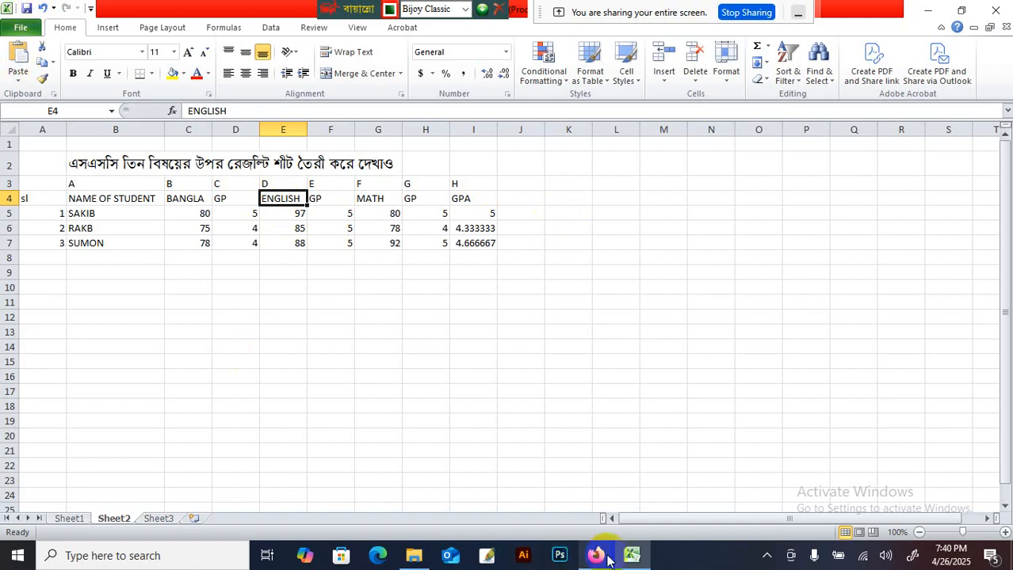
mouse_move(602, 556)
left_click(538, 490)
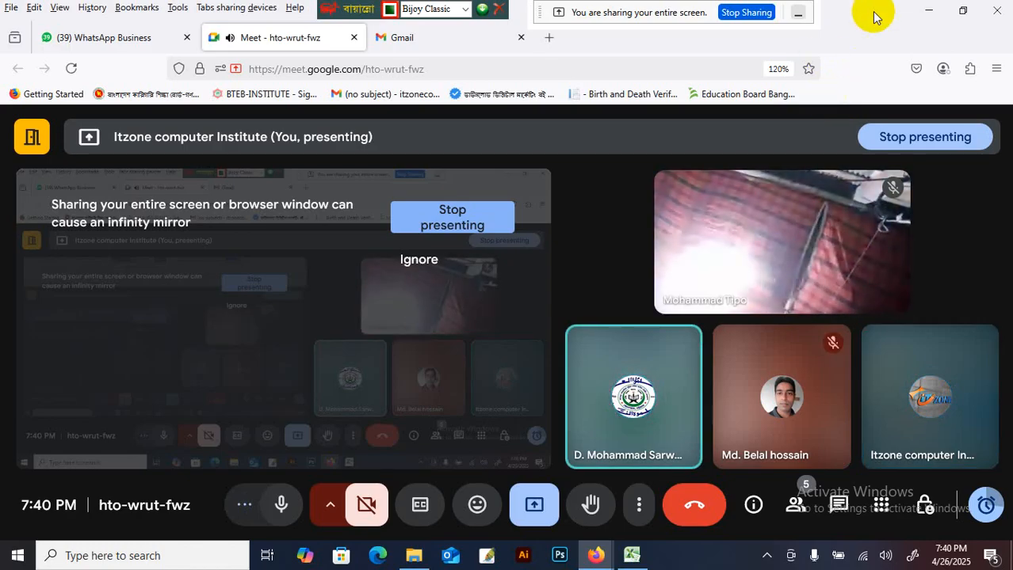
left_click(920, 12)
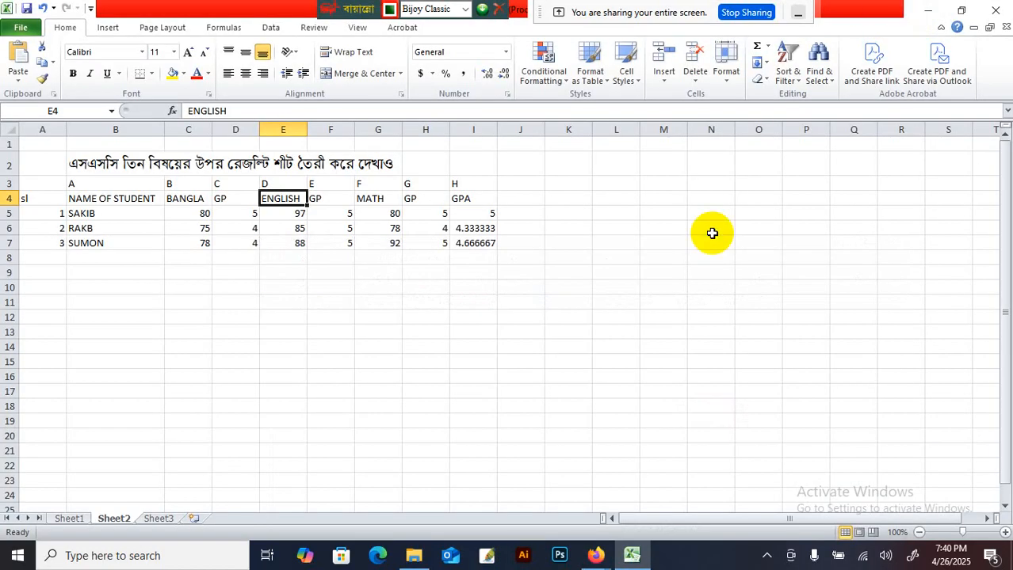
Step: Examine the Bangla and English grade-point formulas in D5 and F5 together with the three subject headings
mouse_move(642, 558)
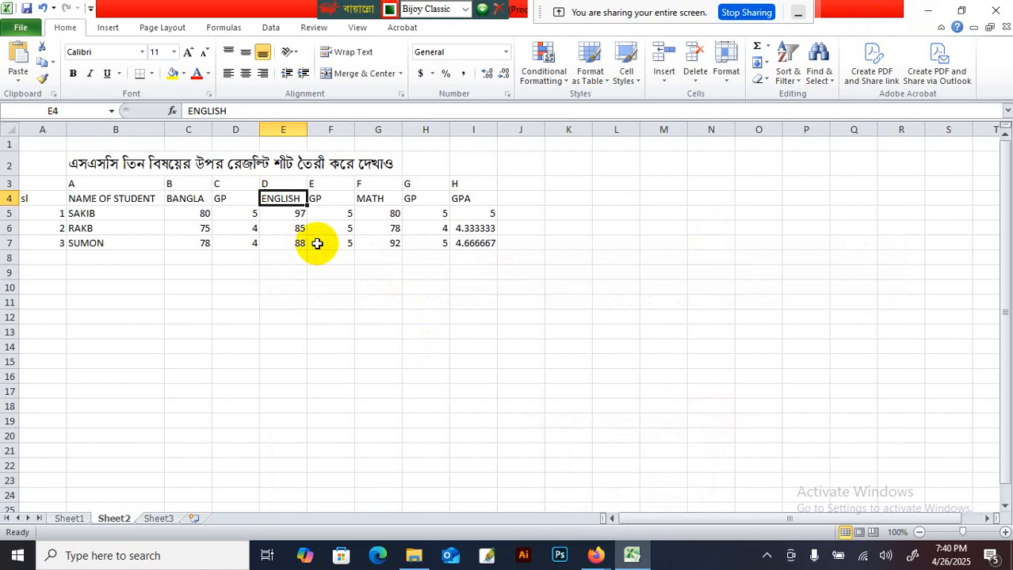
left_click(238, 216)
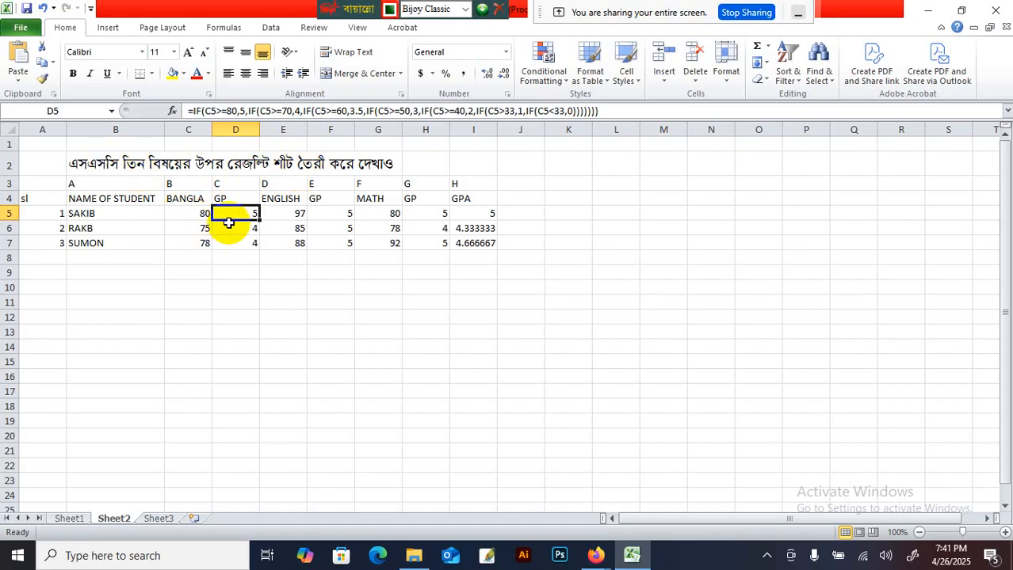
left_click(194, 199)
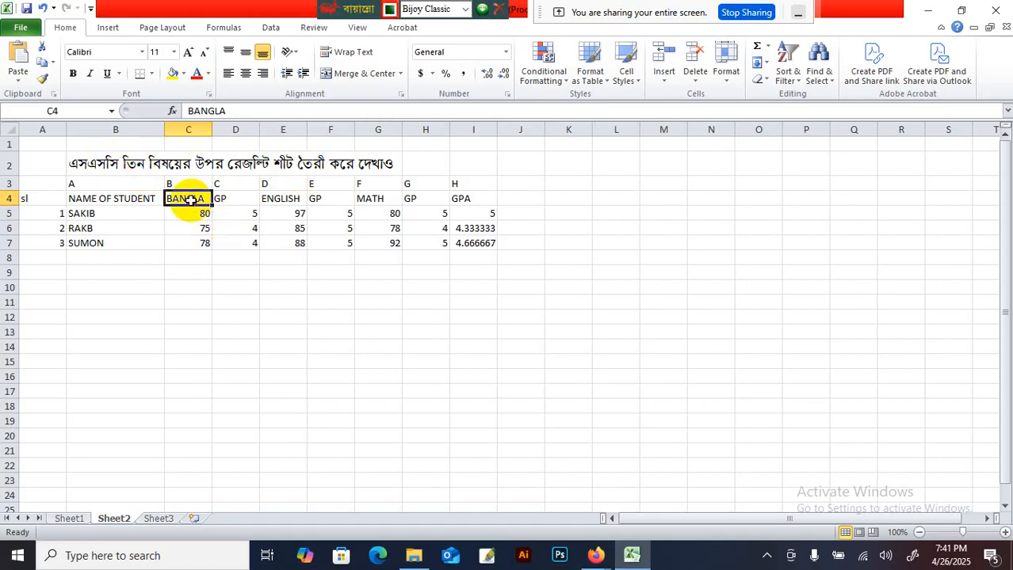
left_click(271, 199)
left_click(366, 200)
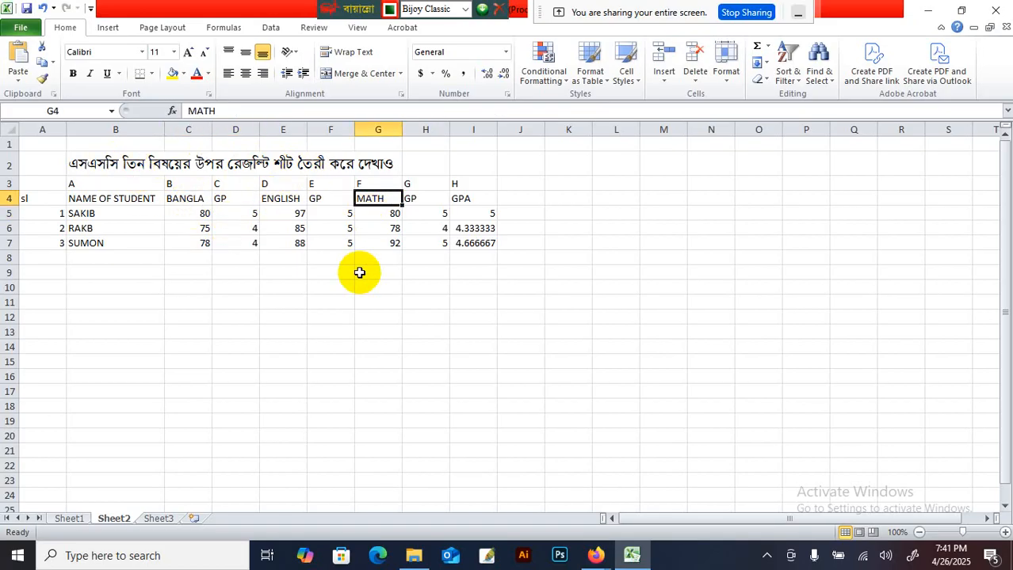
left_click(234, 215)
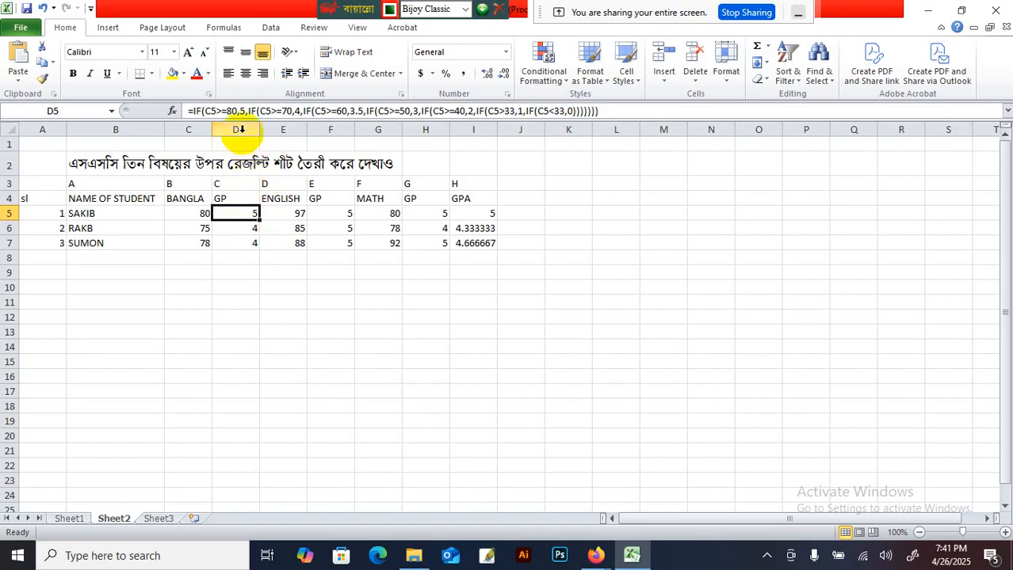
left_click(232, 189)
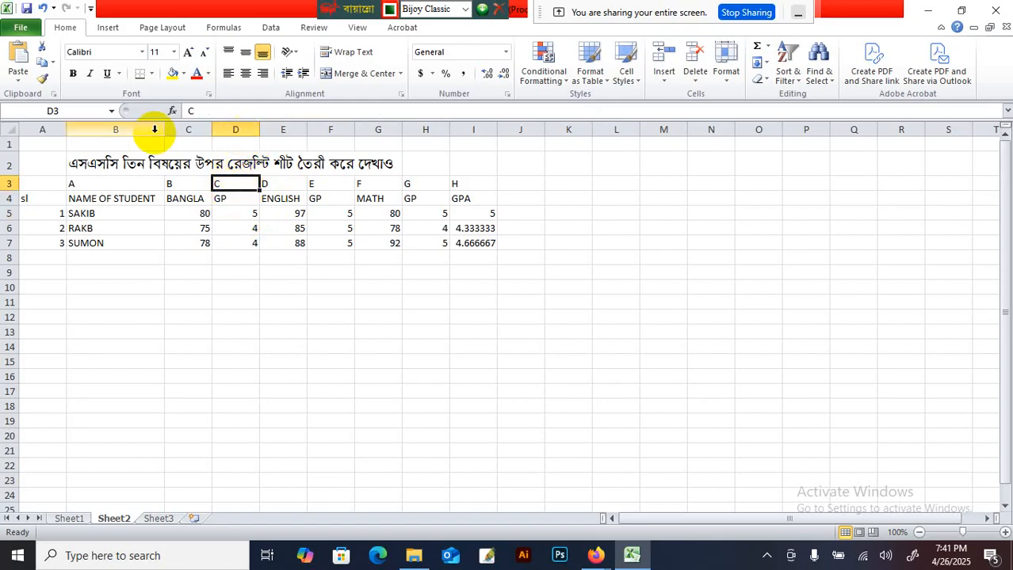
left_click(245, 228)
left_click(242, 213)
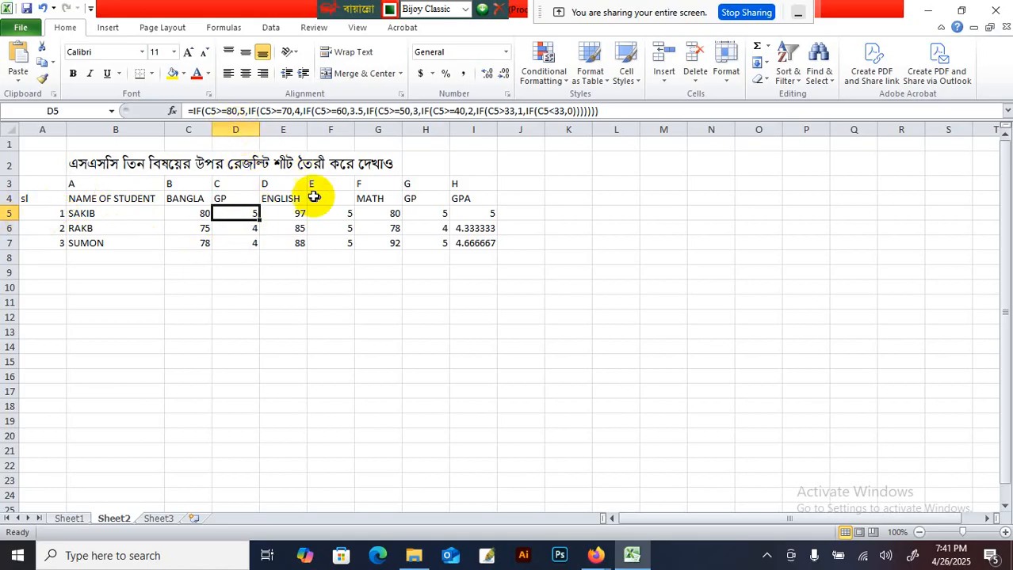
left_click(347, 213)
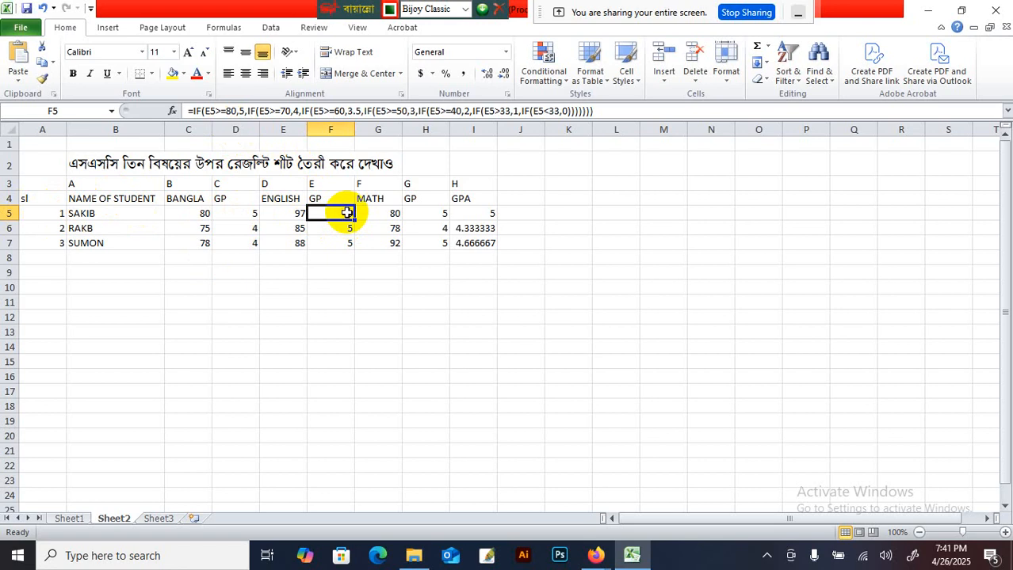
left_click(238, 214)
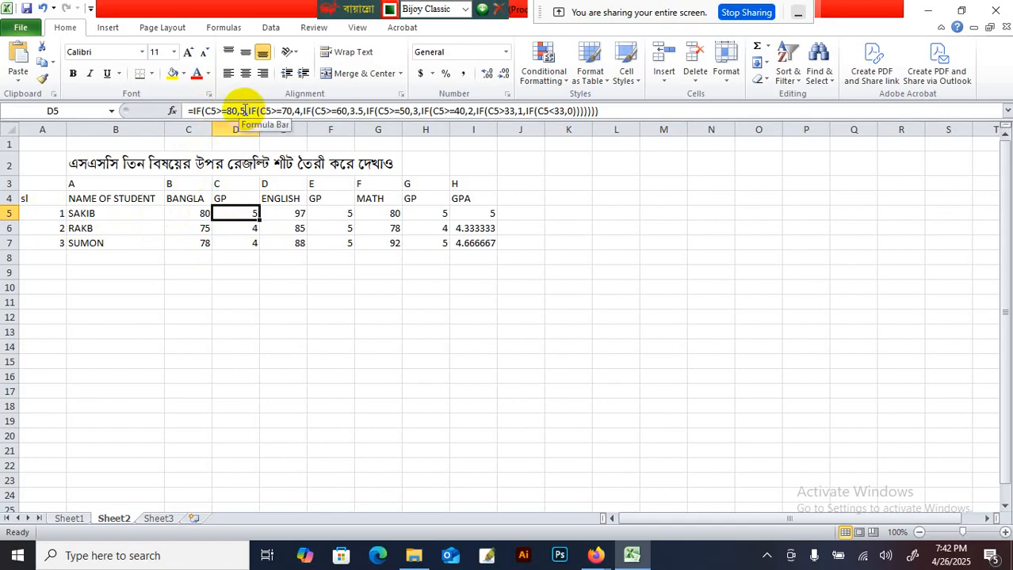
left_click(244, 111)
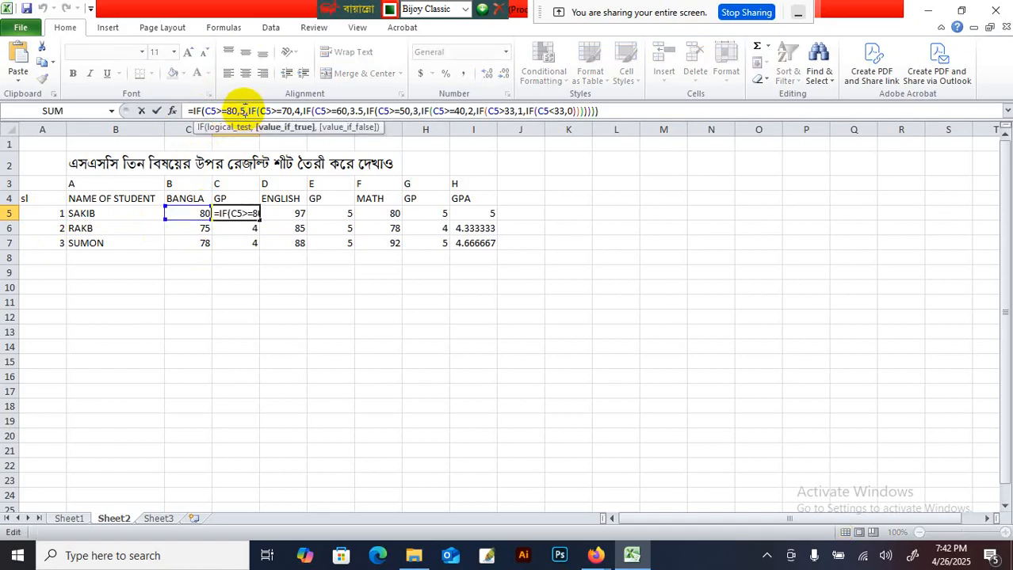
left_click(283, 290)
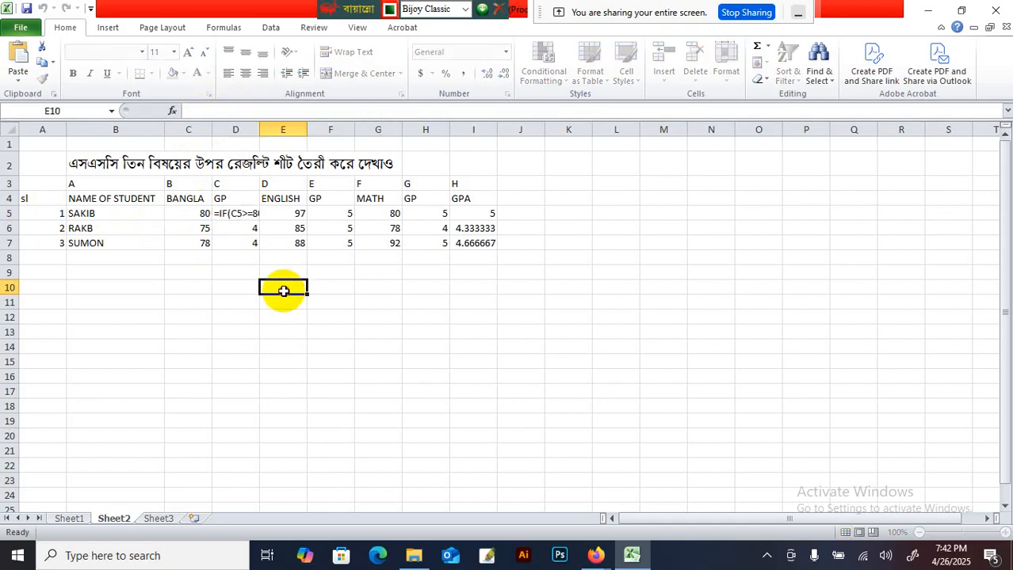
left_click(247, 215)
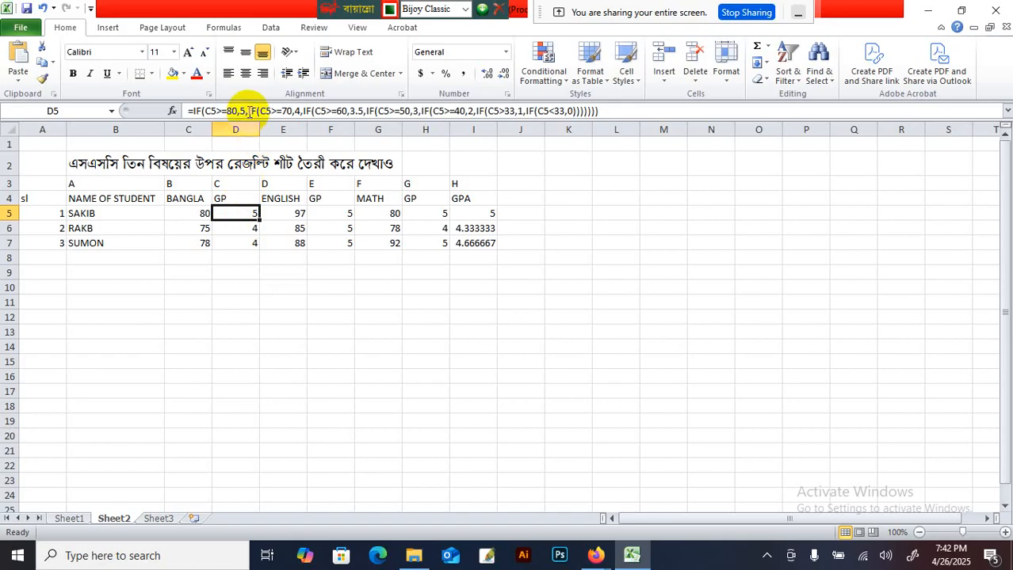
left_click_drag(248, 111, 169, 109)
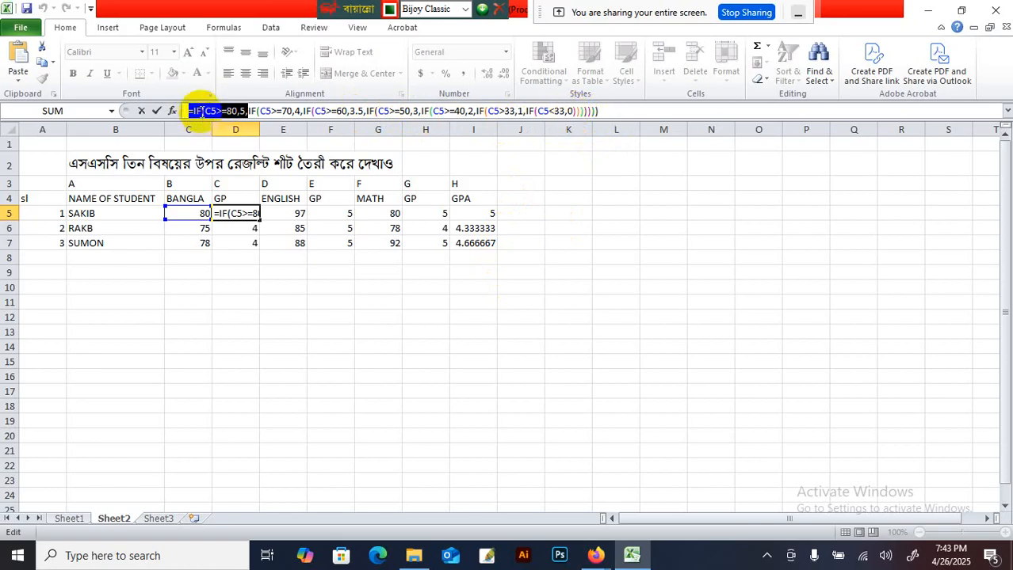
left_click(710, 228)
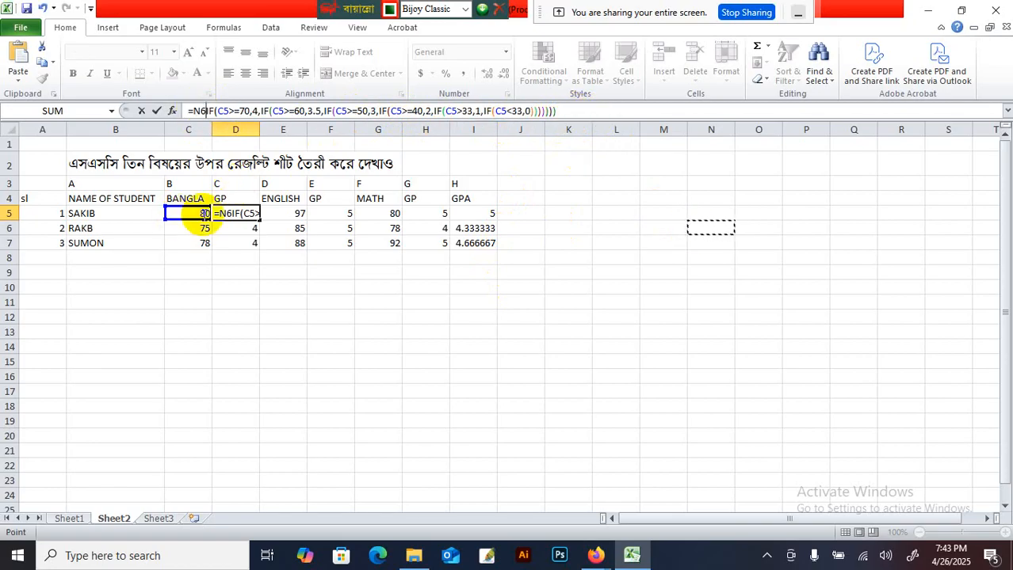
key("Escape")
left_click(313, 342)
Step: Fill the D5 grade-point formula down to D13 and clear the surplus range D8:D15
left_click(238, 219)
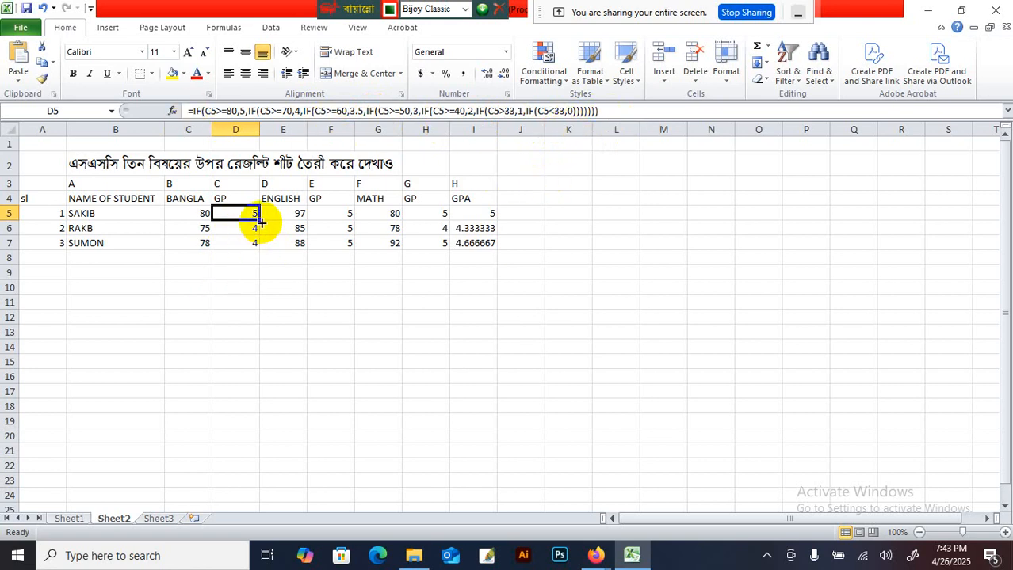
left_click_drag(259, 221, 265, 346)
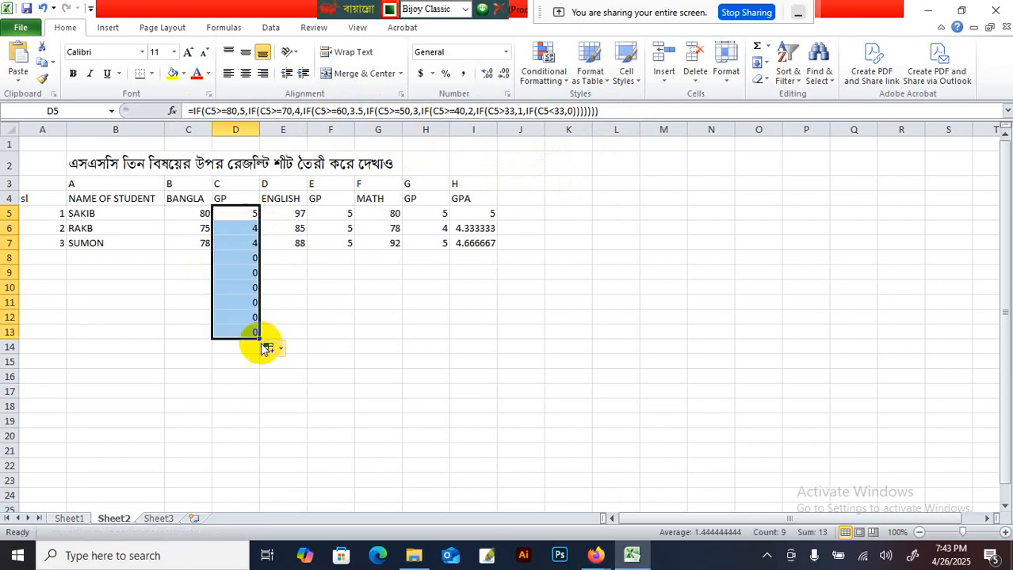
left_click(359, 411)
left_click_drag(238, 259, 290, 370)
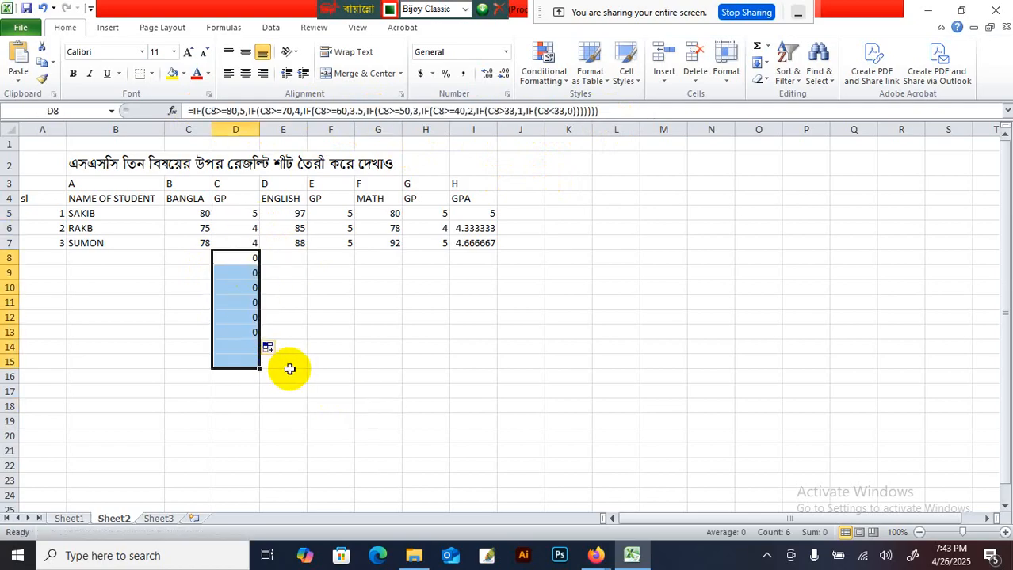
key("Delete")
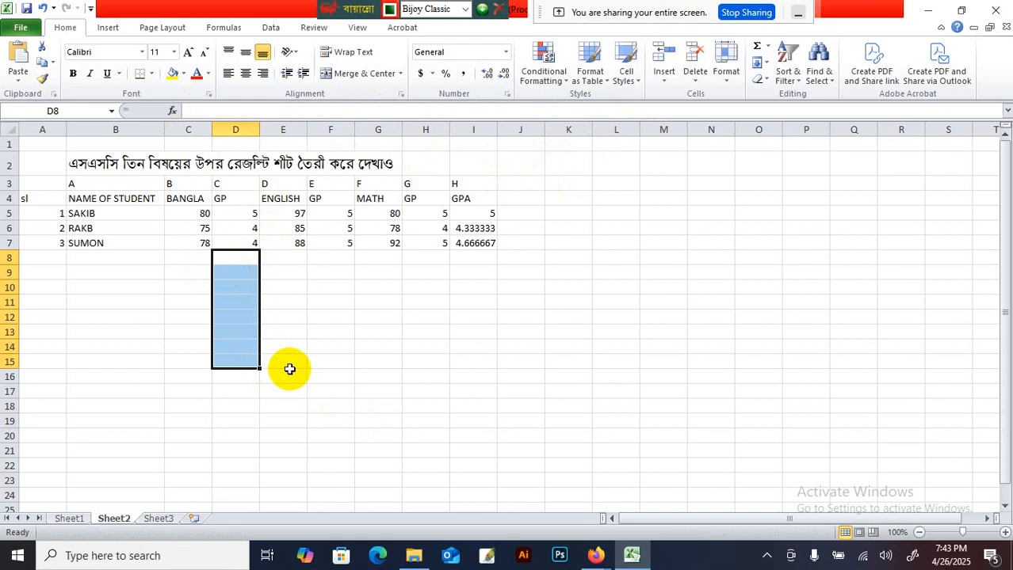
Step: Examine the grade-point formulas in F5, H5 and D5 and the GPA formula in I5
left_click(297, 215)
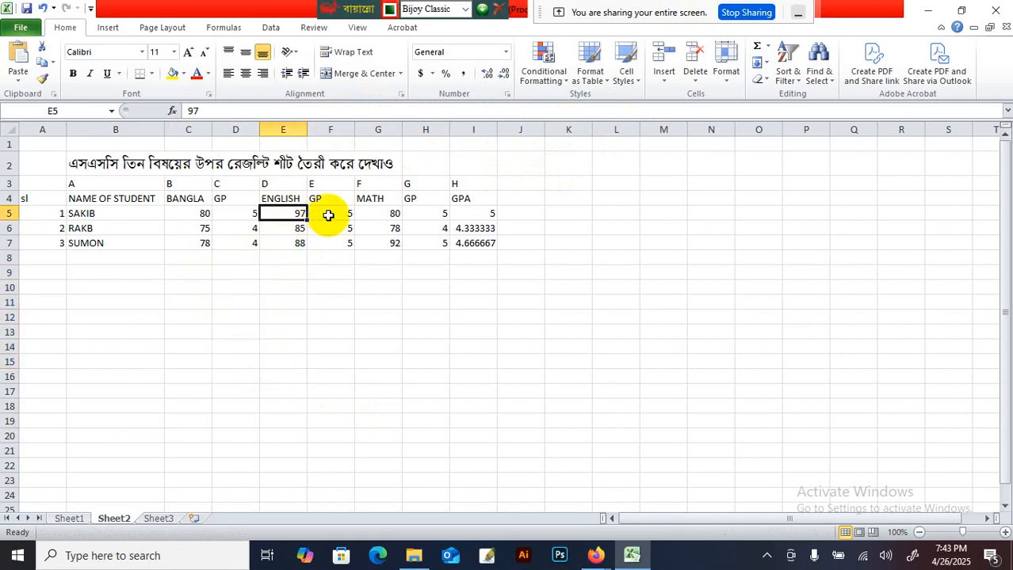
left_click(328, 214)
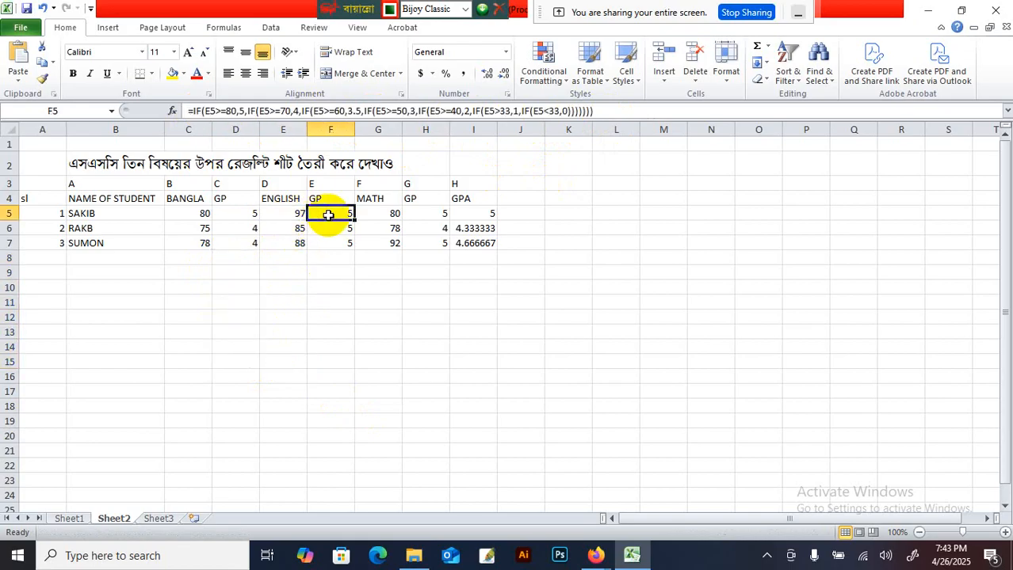
left_click(435, 215)
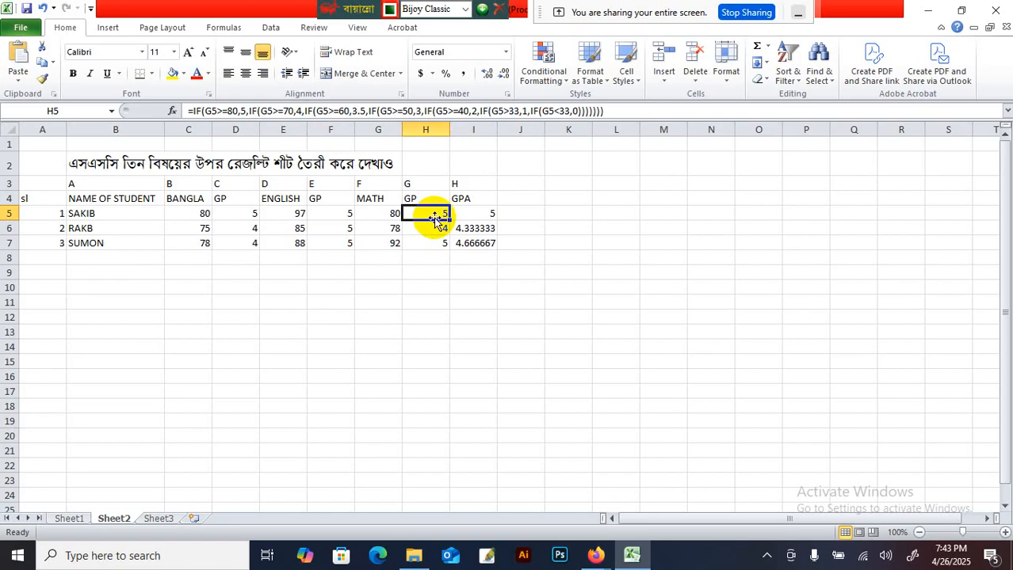
left_click(475, 215)
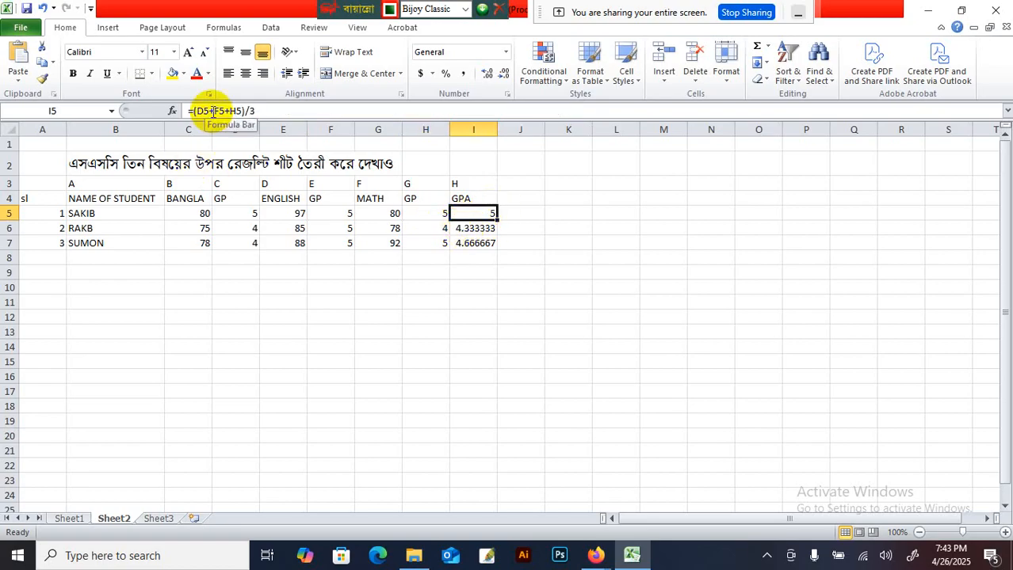
left_click(239, 216)
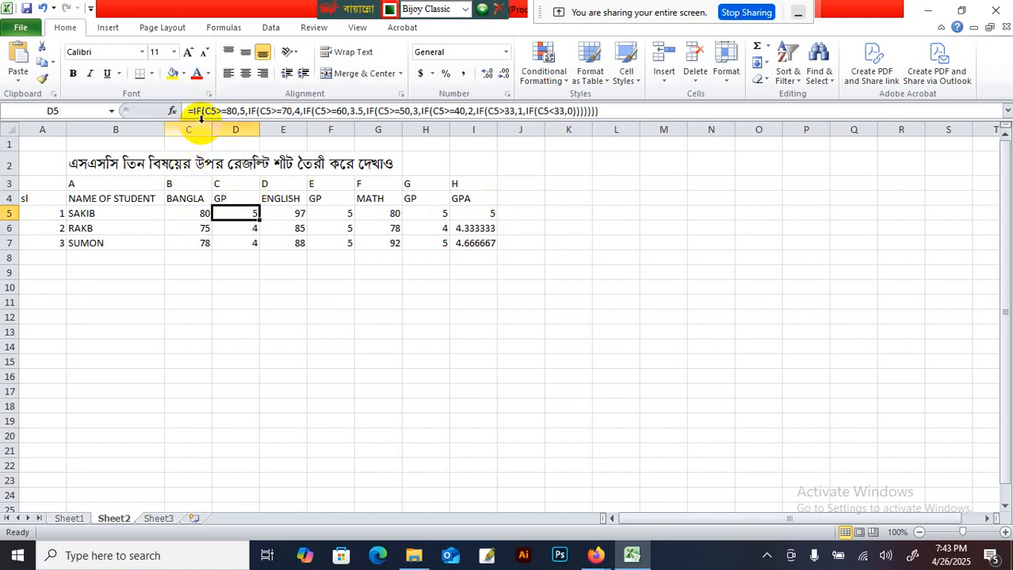
left_click(466, 213)
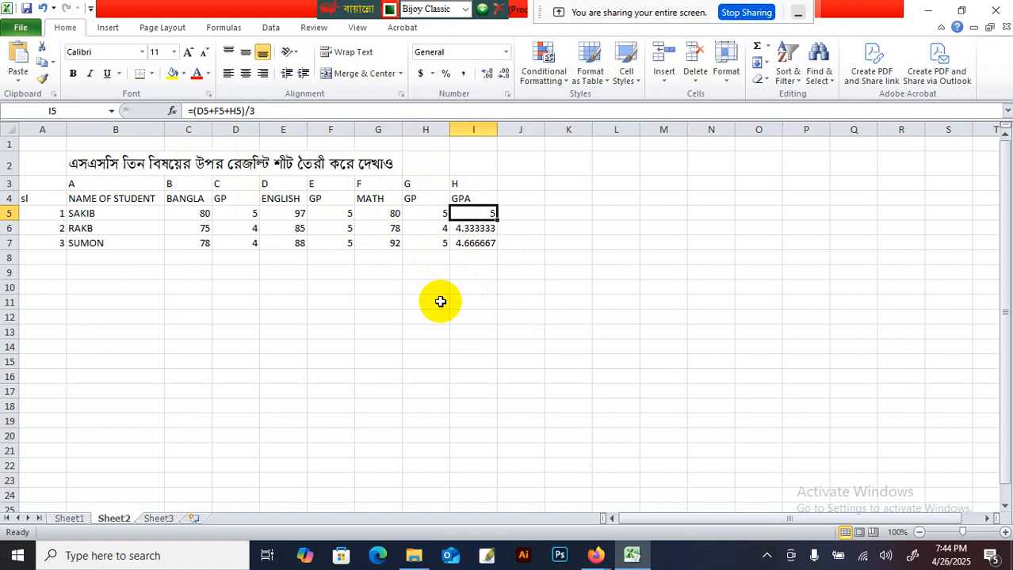
Step: Switch to Sheet1 and review the salary sheet's employee names, basic pay and medical allowance heading
left_click(69, 519)
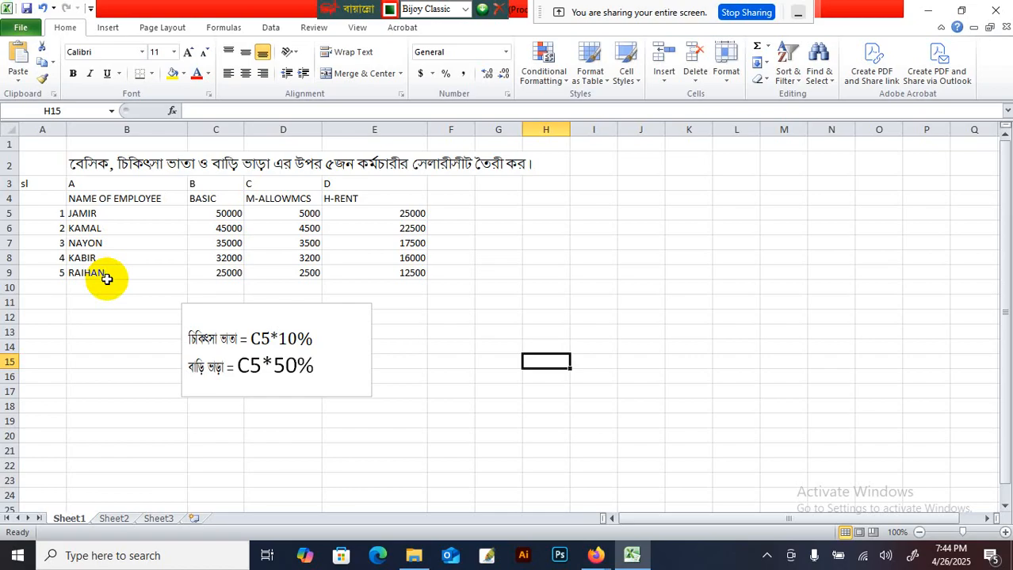
left_click(91, 229)
left_click(91, 274)
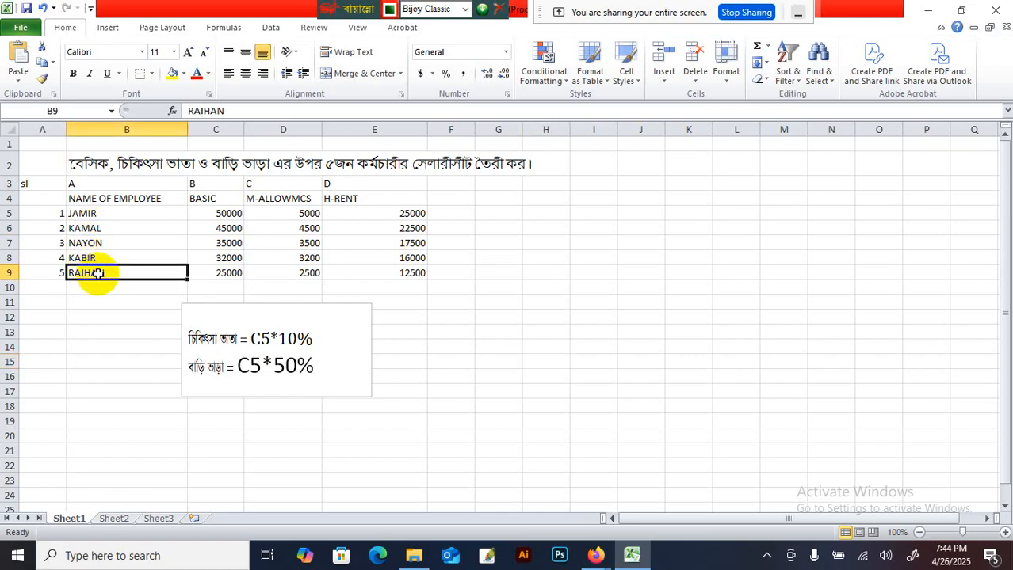
left_click(207, 215)
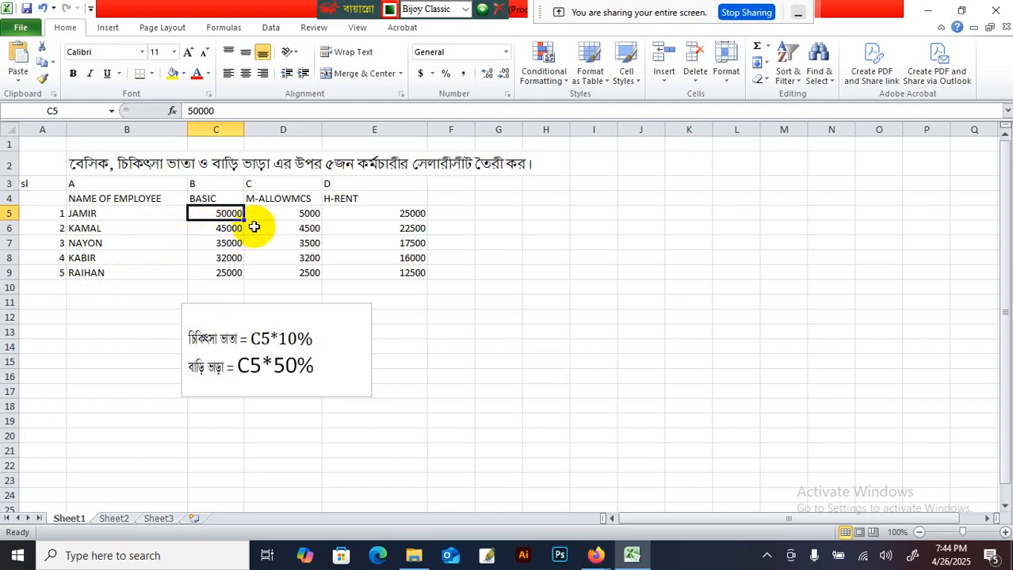
left_click(297, 201)
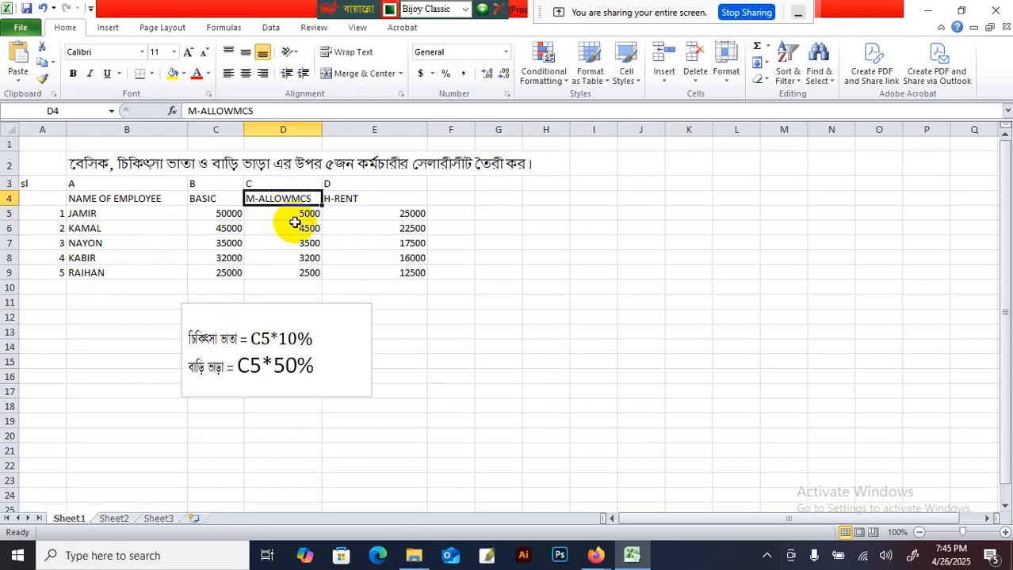
Step: Fill the 10% medical allowance formula from D5 to D9 and the 50% house rent formula from E5 to E9
left_click(305, 222)
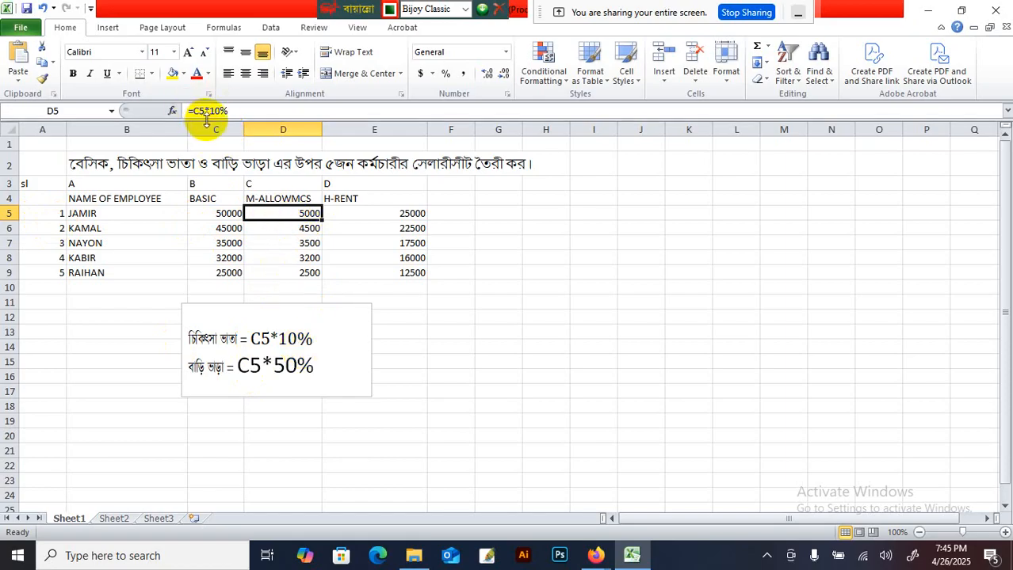
left_click_drag(324, 223, 322, 275)
left_click(392, 216)
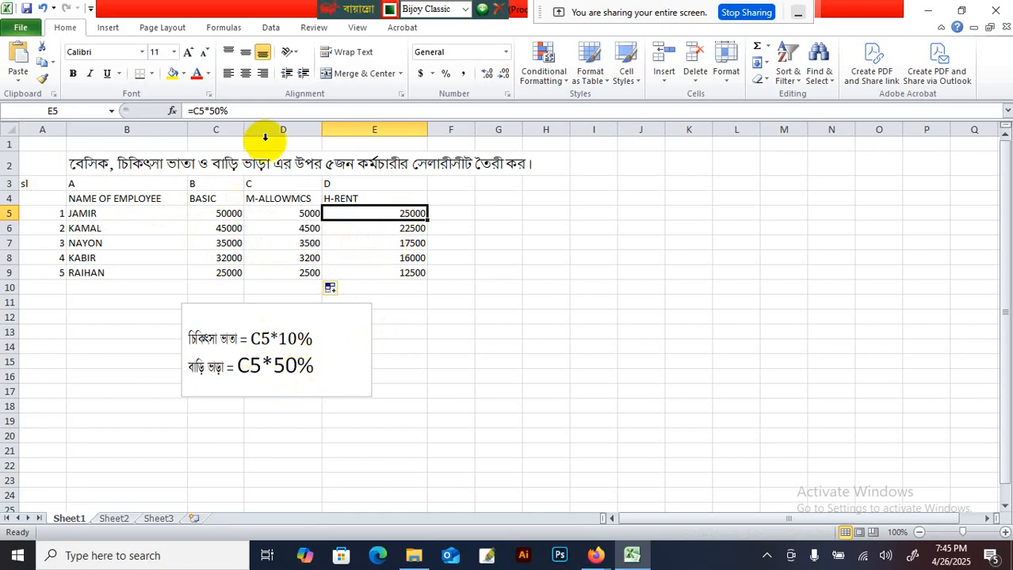
left_click_drag(426, 221, 467, 268)
left_click(487, 248)
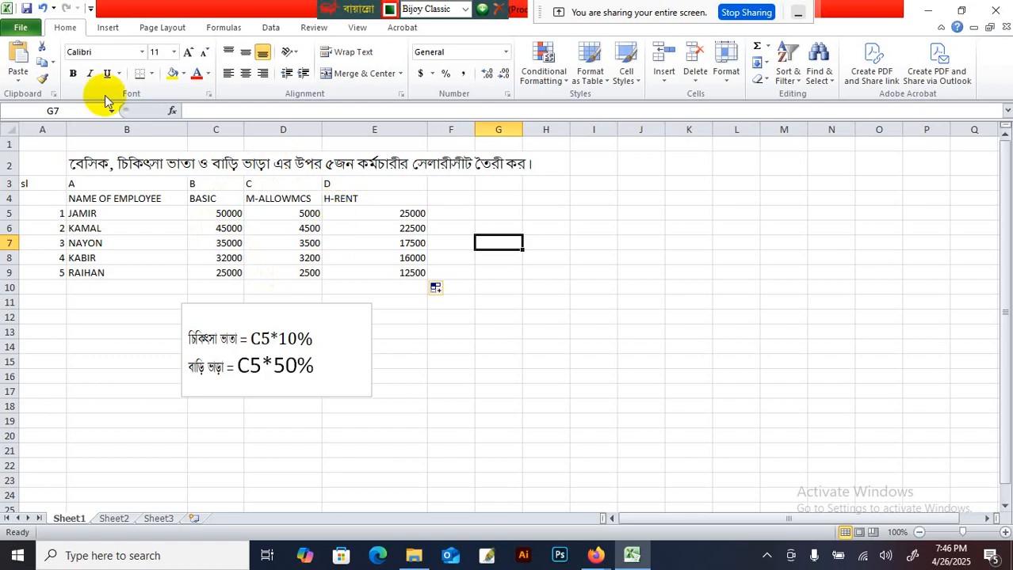
Step: Save and close the workbook, and check the Class 2025 folder in File Explorer before minimizing it
left_click(26, 8)
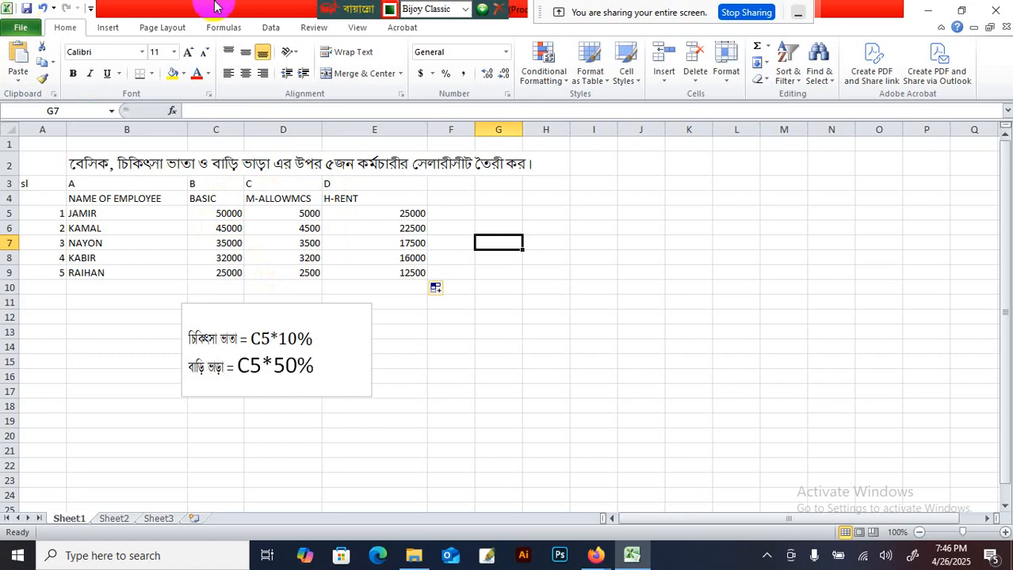
left_click(995, 11)
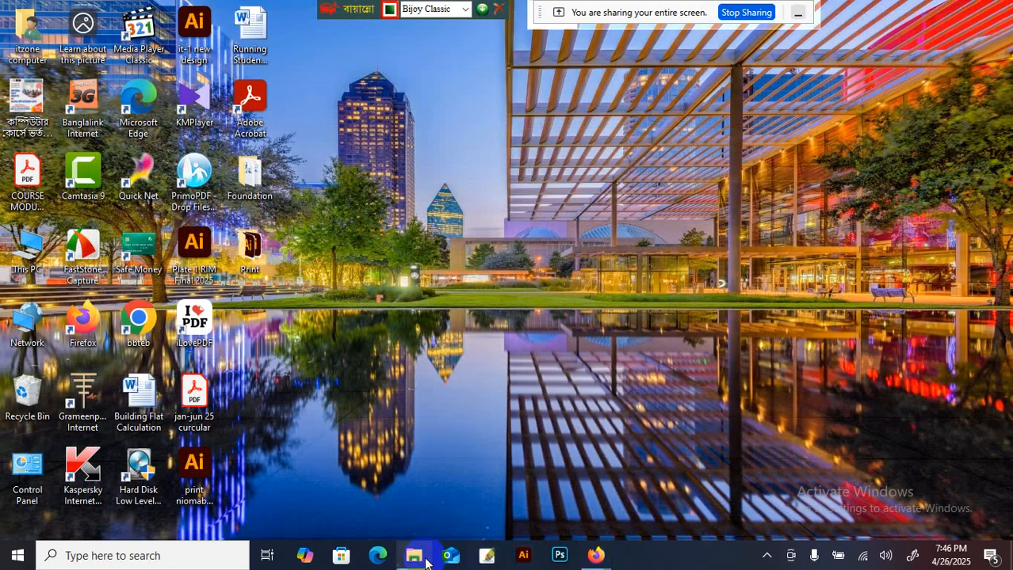
left_click(417, 542)
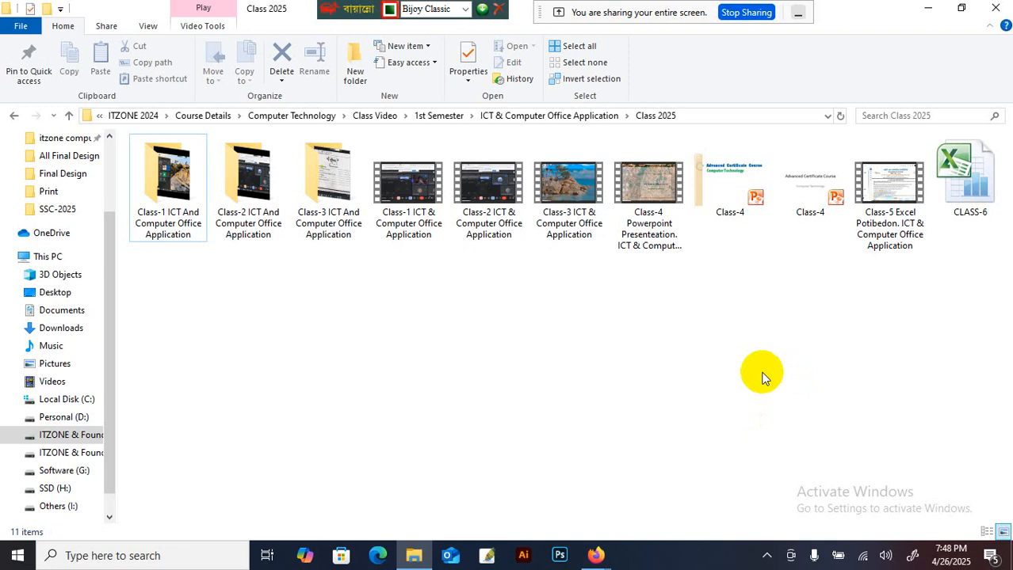
left_click(926, 9)
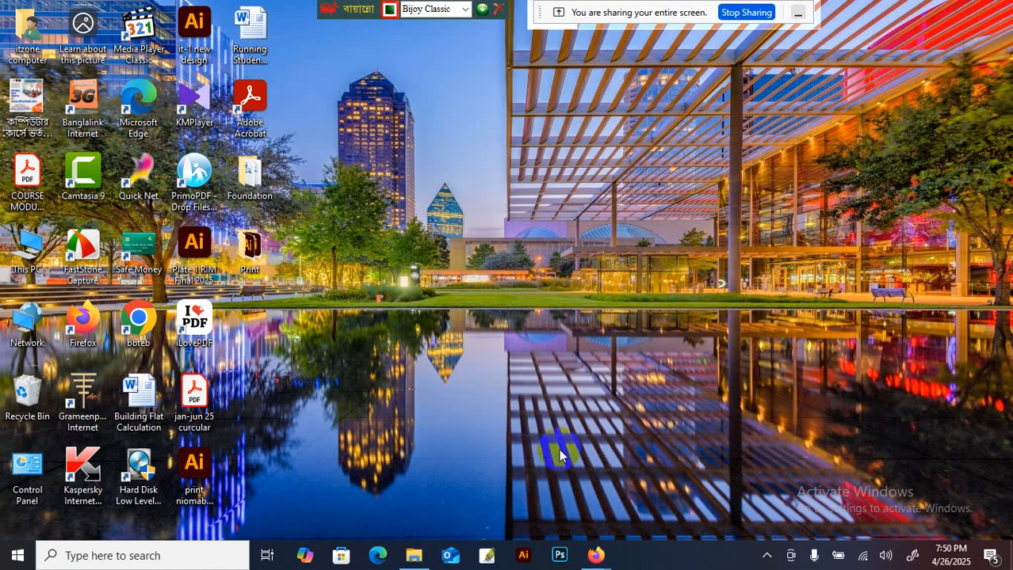
Step: Switch to the Google Meet call in Firefox, leave the meeting and minimize the browser
mouse_move(596, 555)
left_click(617, 511)
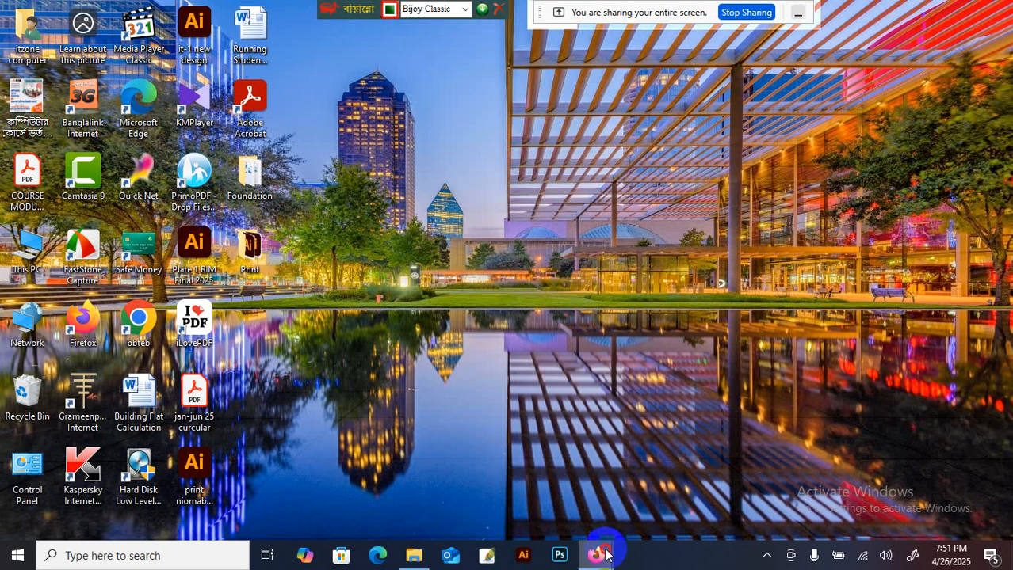
mouse_move(599, 555)
left_click(583, 500)
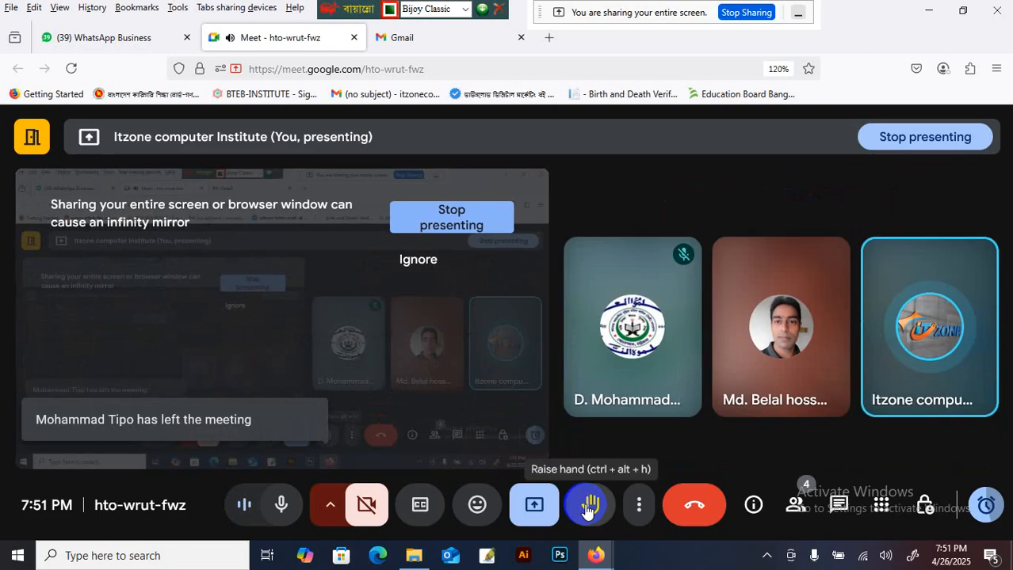
left_click(694, 520)
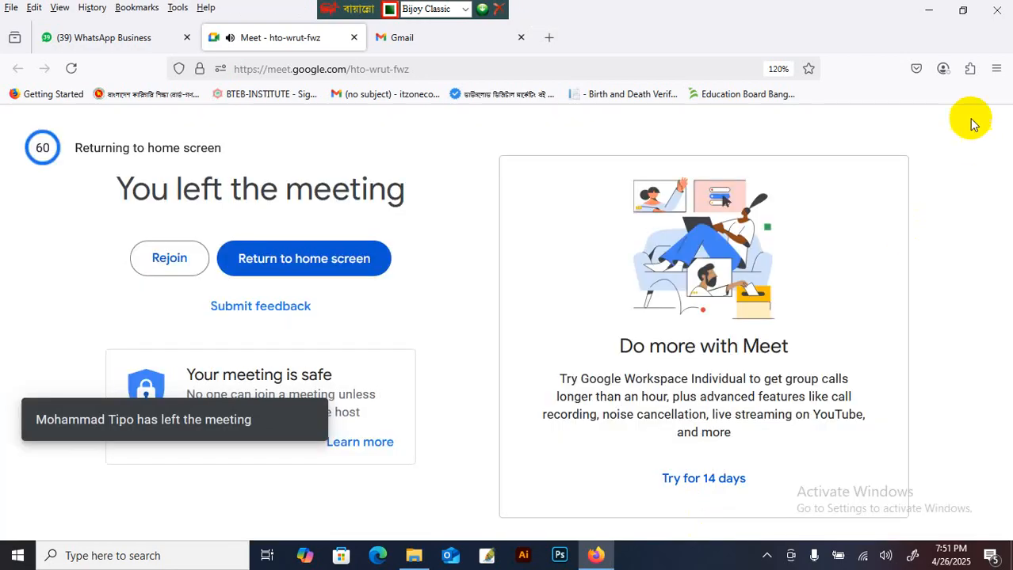
left_click(927, 10)
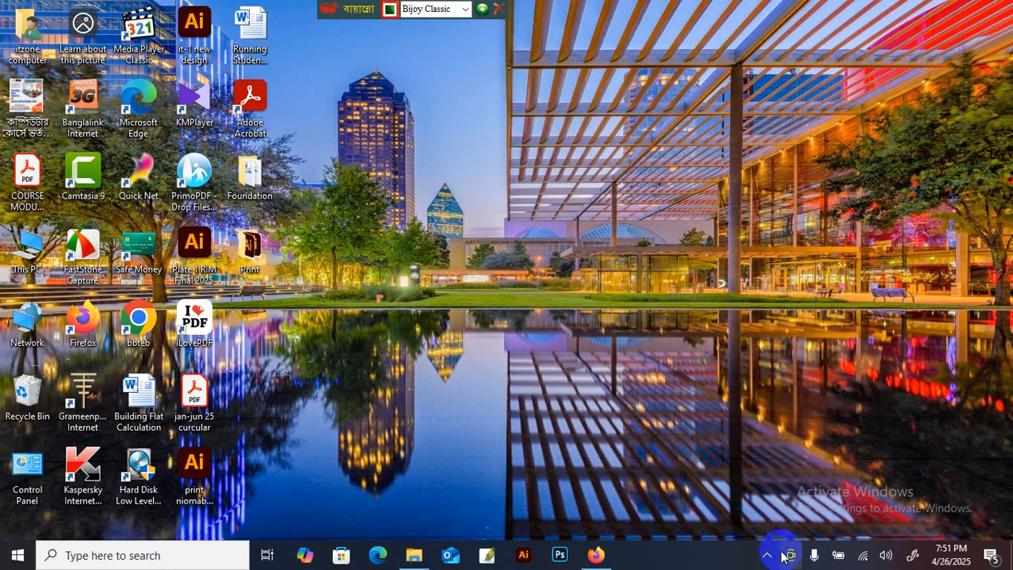